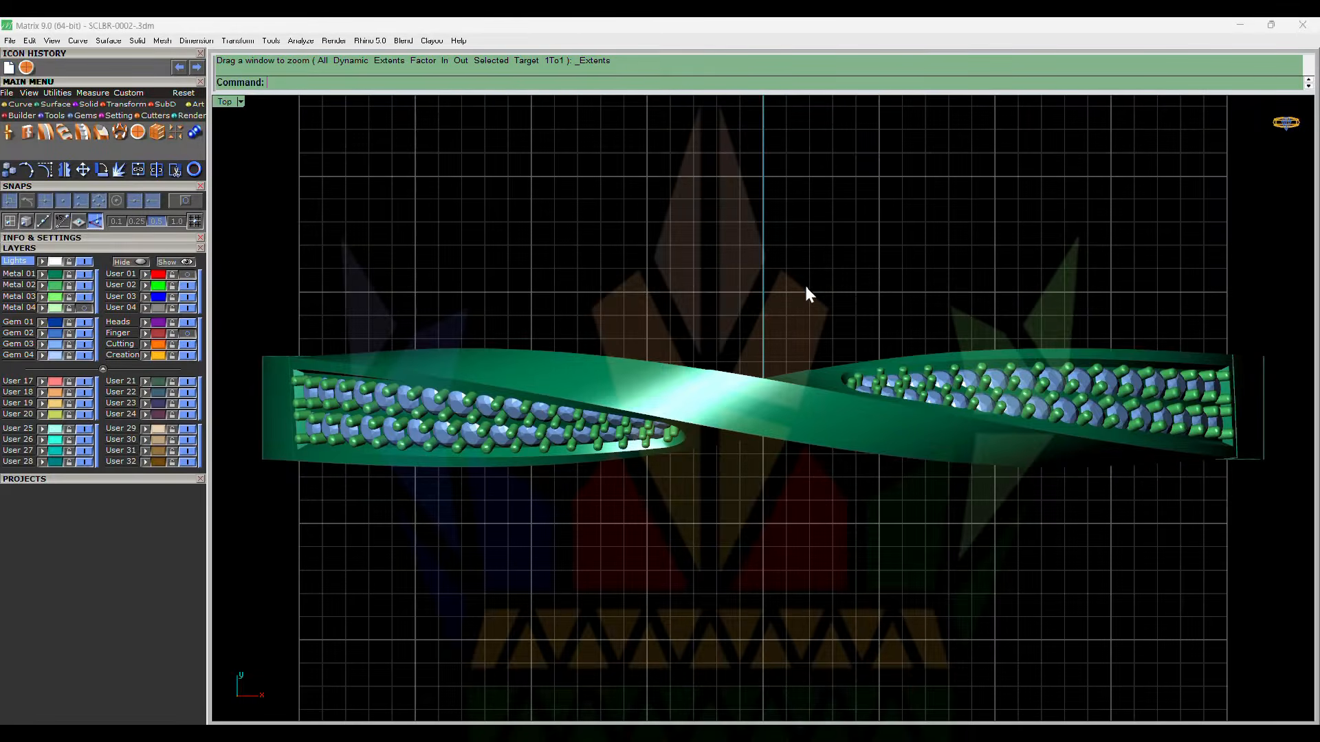
- Examine the pavé bangle from several angles, including the plain side of the band below the stones
{"action": "right_click_drag", "start_coordinate": [804, 284], "coordinate": [794, 337], "text": "ctrl+shift"}
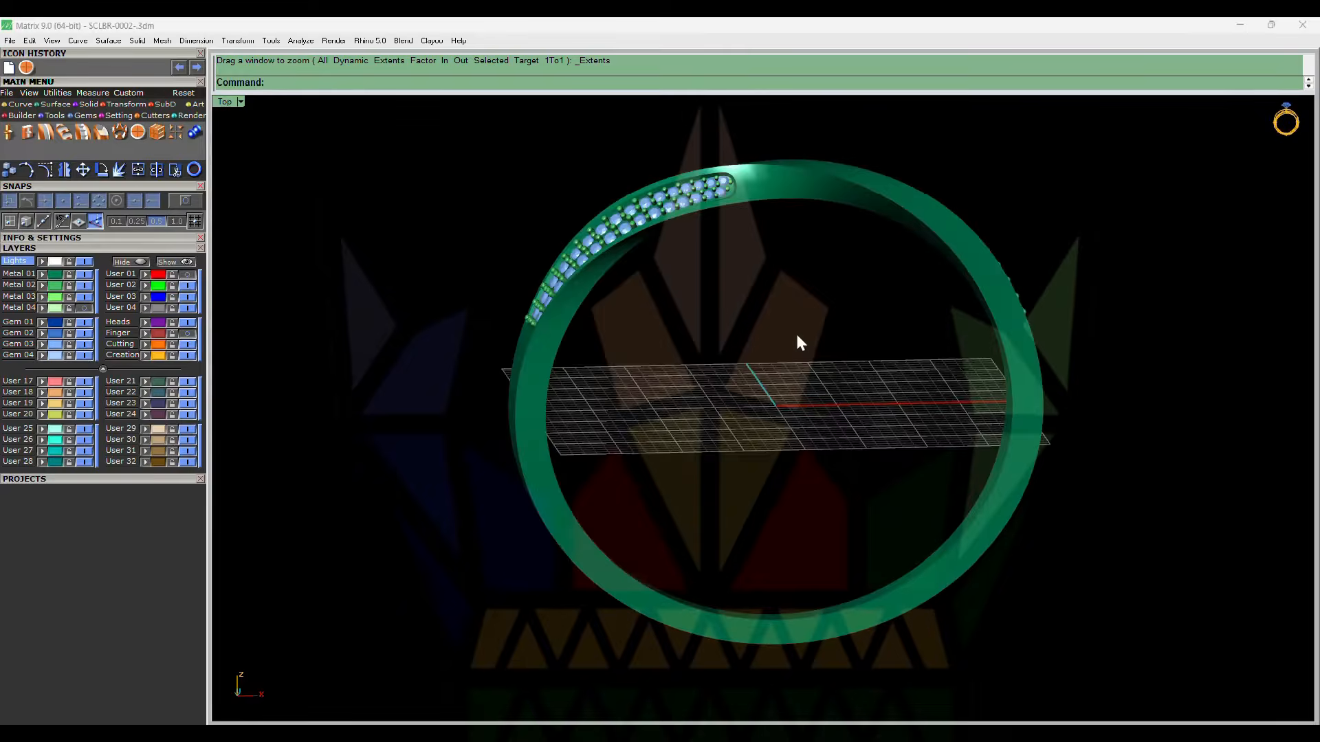
{"action": "scroll", "coordinate": [524, 433], "scroll_direction": "up", "scroll_amount": 6}
{"action": "scroll", "coordinate": [480, 440], "scroll_direction": "down", "scroll_amount": 9}
{"action": "scroll", "coordinate": [859, 435], "scroll_direction": "up", "scroll_amount": 5}
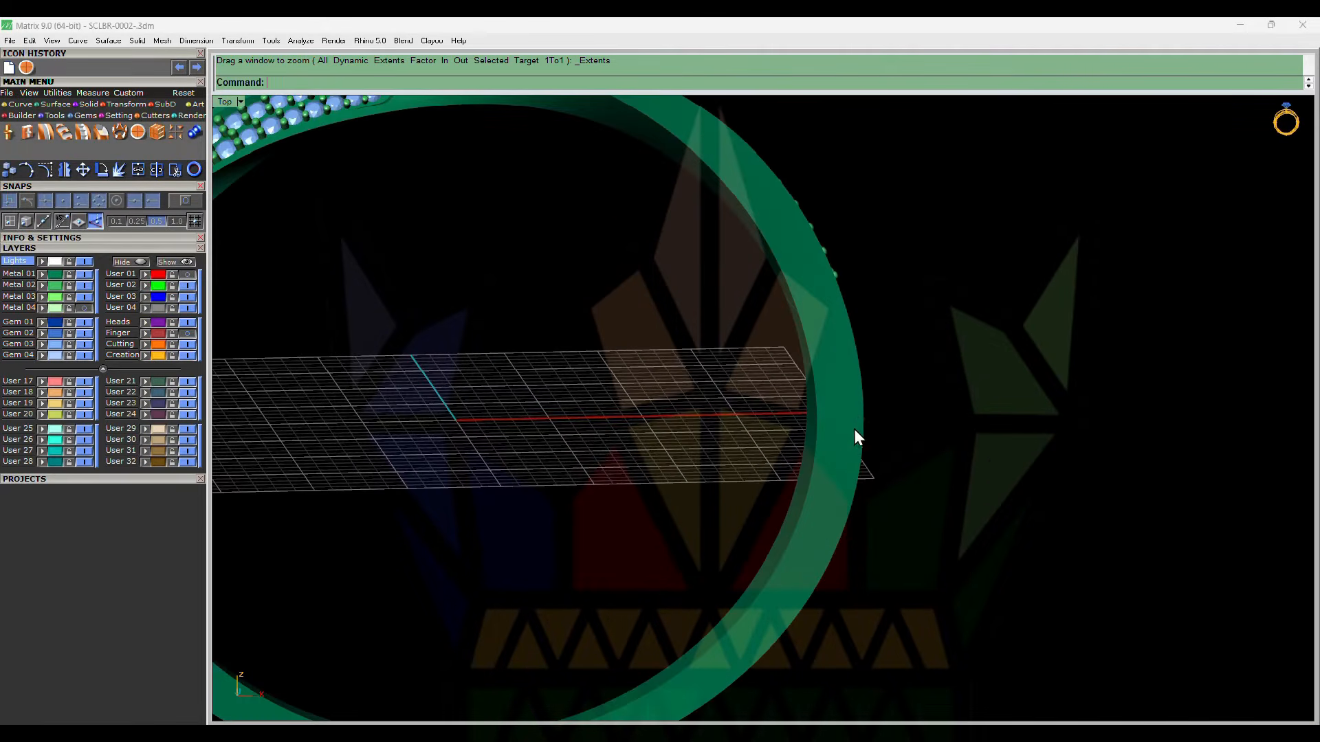
{"action": "right_click_drag", "start_coordinate": [895, 427], "coordinate": [850, 416], "text": "ctrl+shift"}
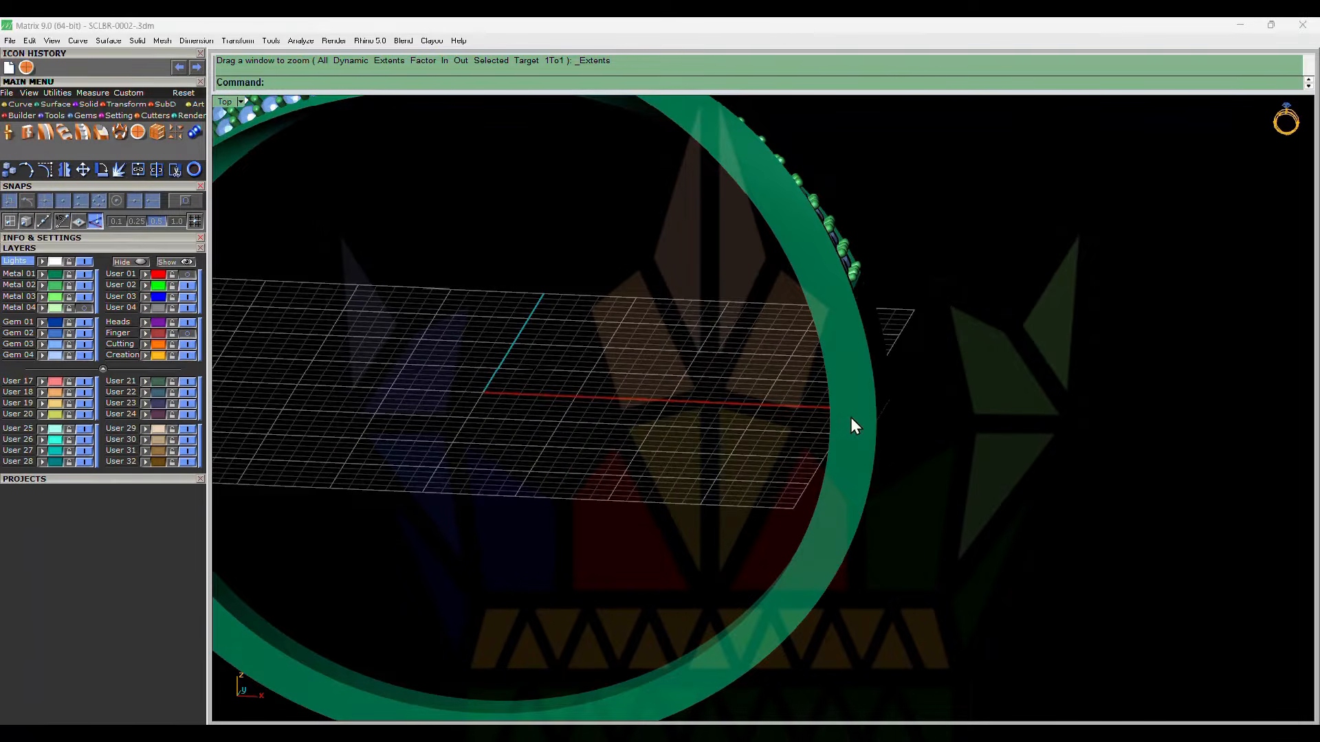
{"action": "scroll", "coordinate": [894, 421], "scroll_direction": "down", "scroll_amount": 6}
{"action": "right_click_drag", "start_coordinate": [893, 421], "coordinate": [815, 400], "text": "ctrl+shift"}
- Dimension the band's thickness horizontally at mid-height of its side, in the shaded front view
{"action": "key", "text": "F2"}
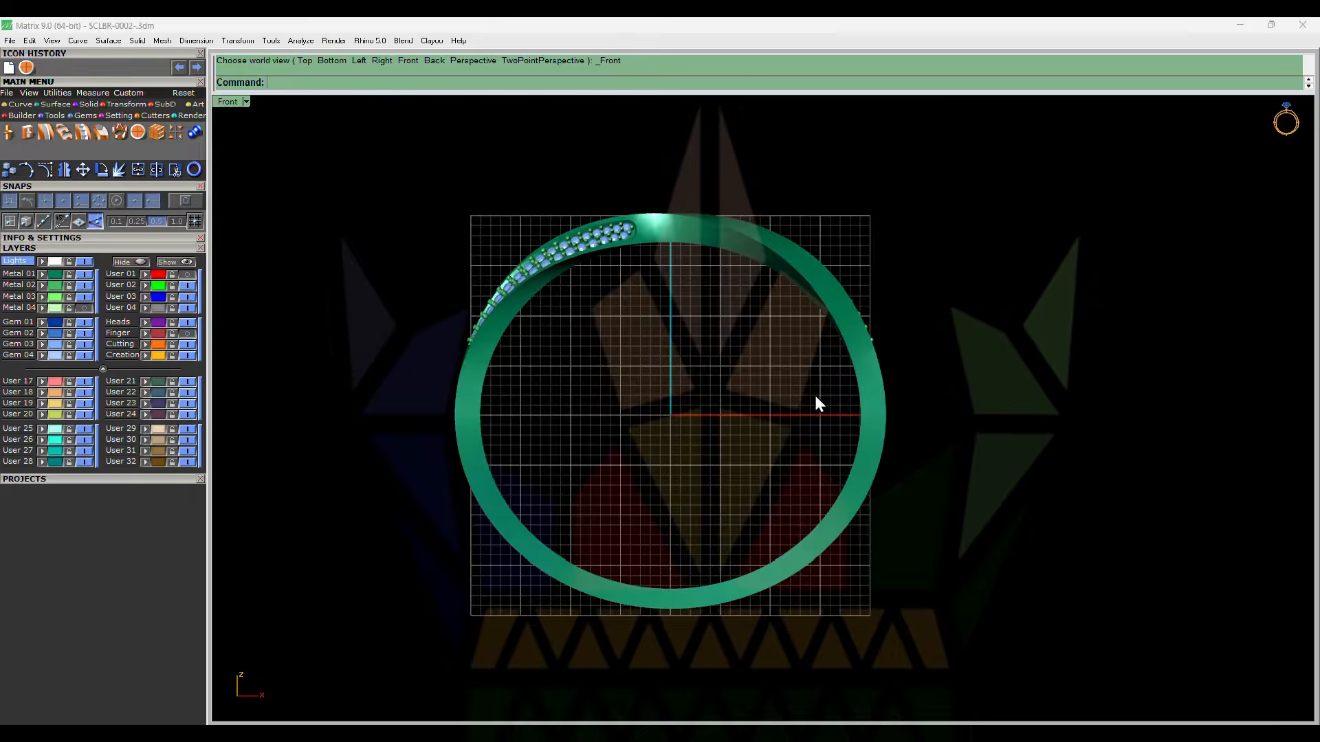
{"action": "key", "text": "ctrl+alt+s"}
{"action": "scroll", "coordinate": [770, 395], "scroll_direction": "up", "scroll_amount": 6}
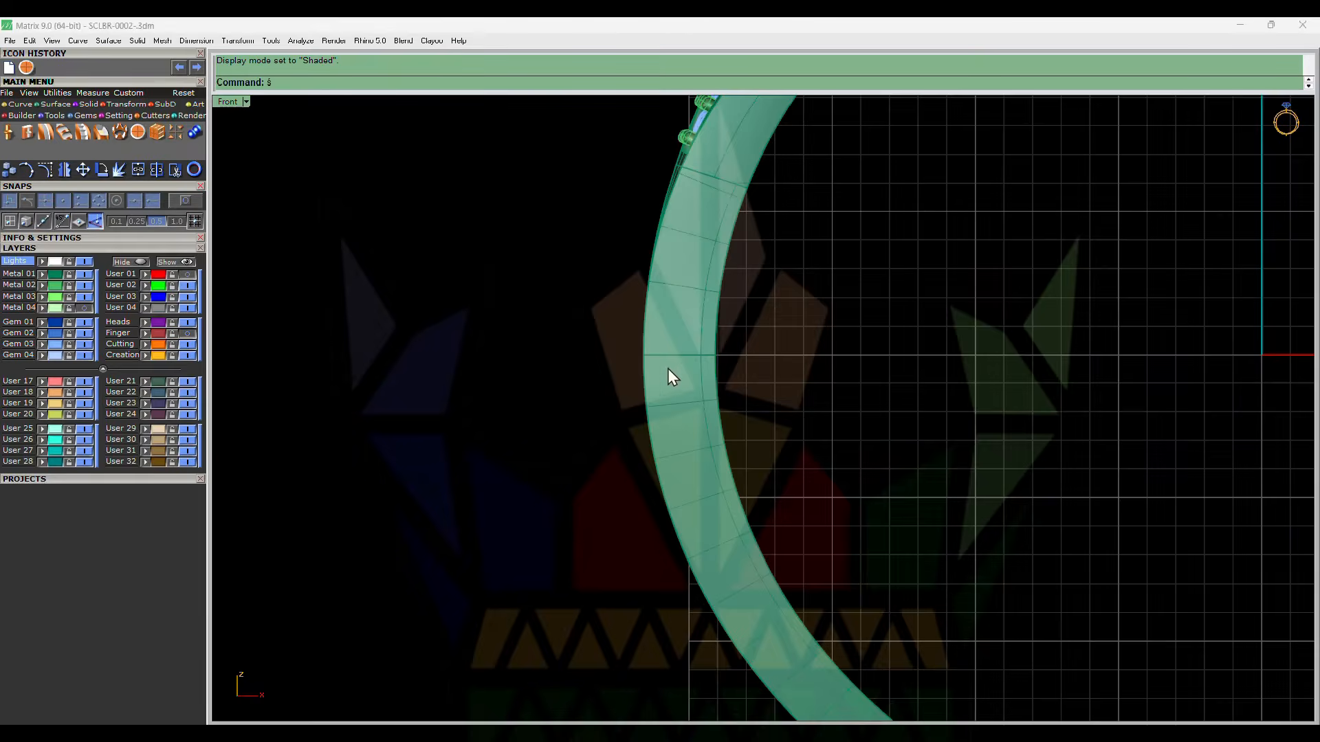
{"action": "scroll", "coordinate": [670, 375], "scroll_direction": "up", "scroll_amount": 5}
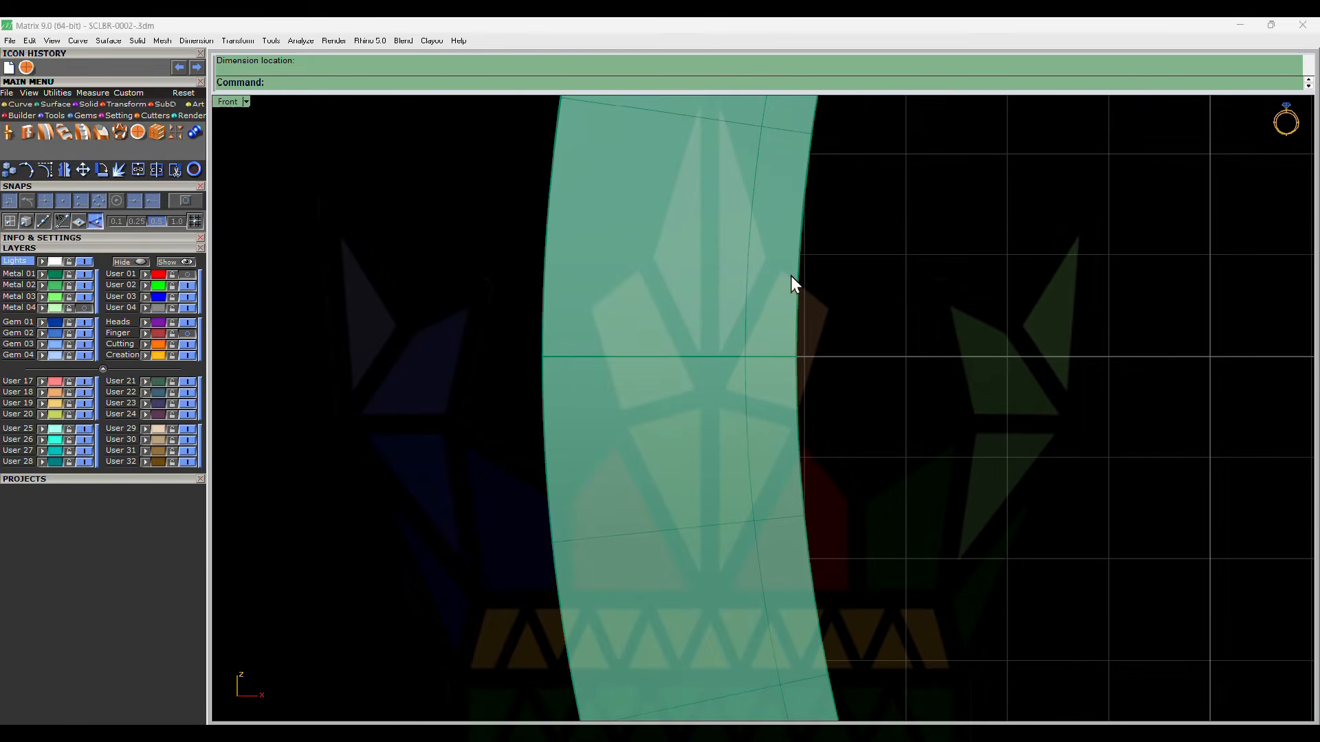
{"action": "left_click", "coordinate": [543, 356]}
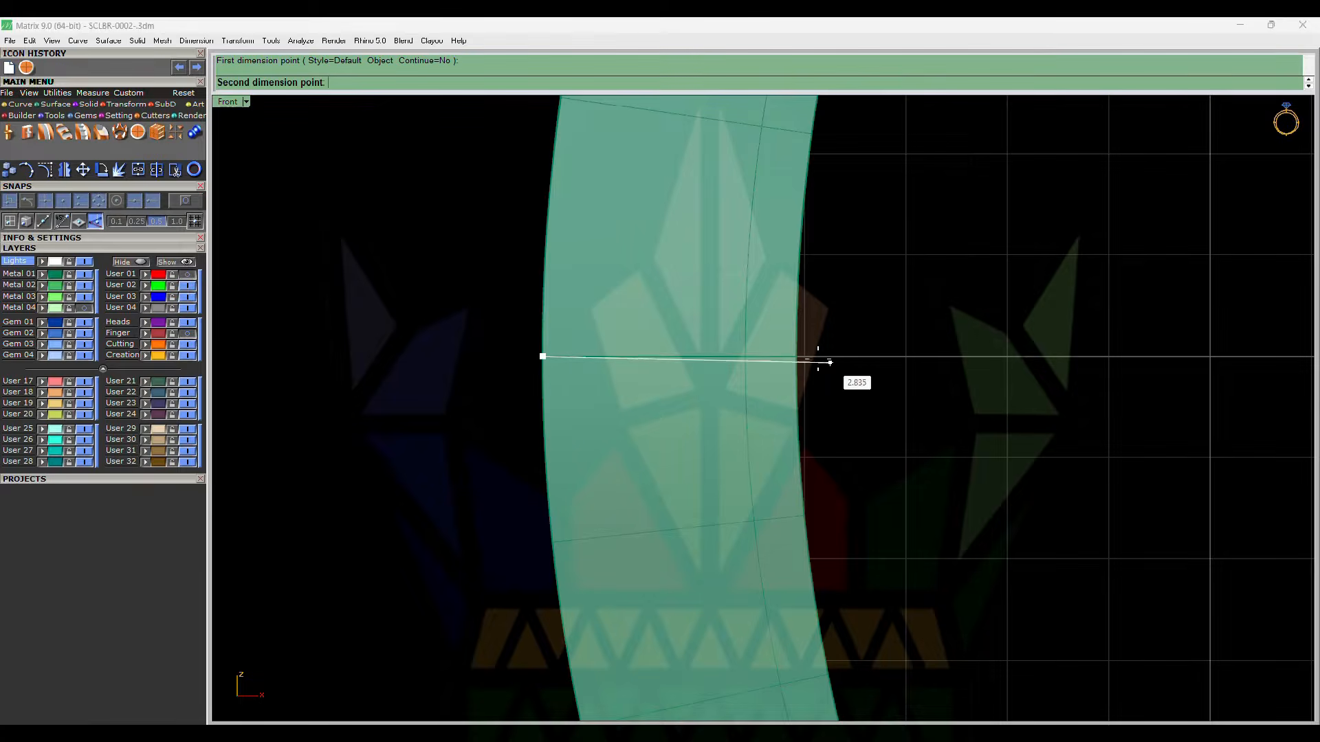
{"action": "left_click", "coordinate": [801, 356]}
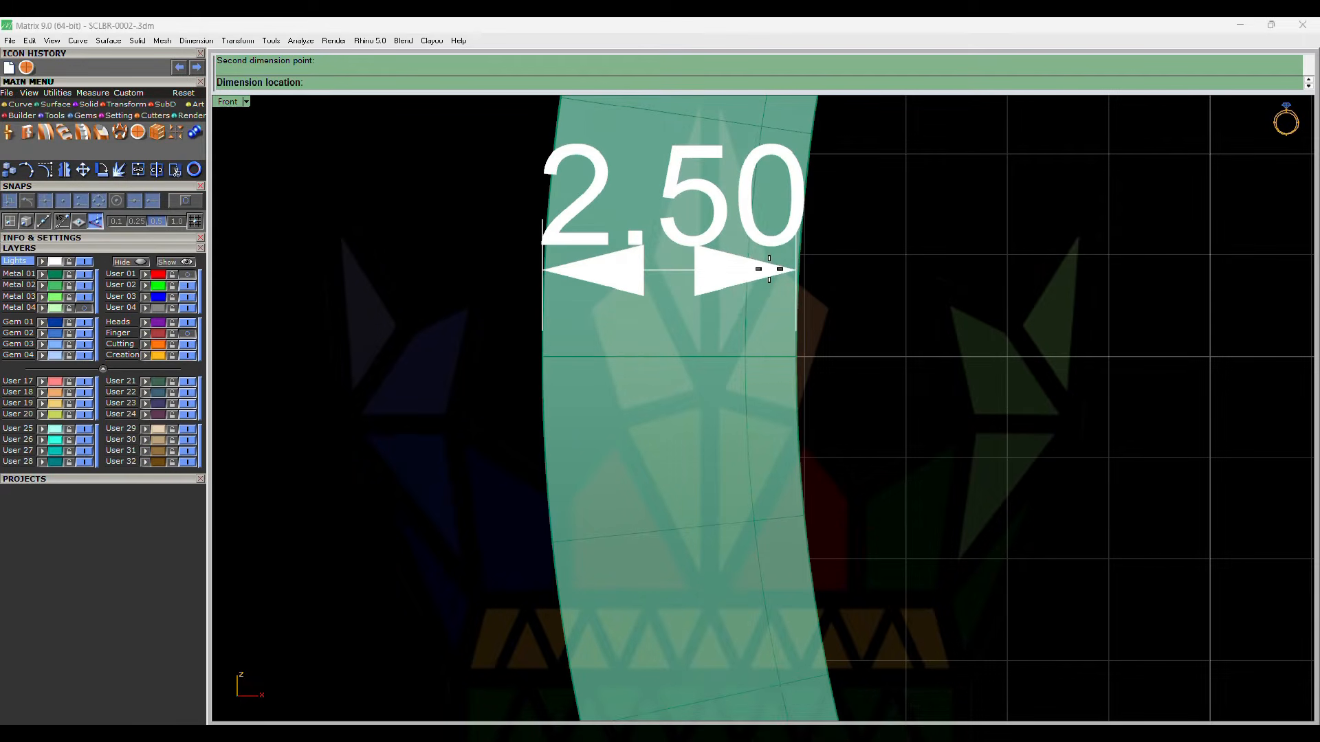
{"action": "left_click", "coordinate": [769, 269]}
- Draw a circle with a diameter of 2.5 centred on the origin in the front view
{"action": "scroll", "coordinate": [548, 329], "scroll_direction": "down", "scroll_amount": 10}
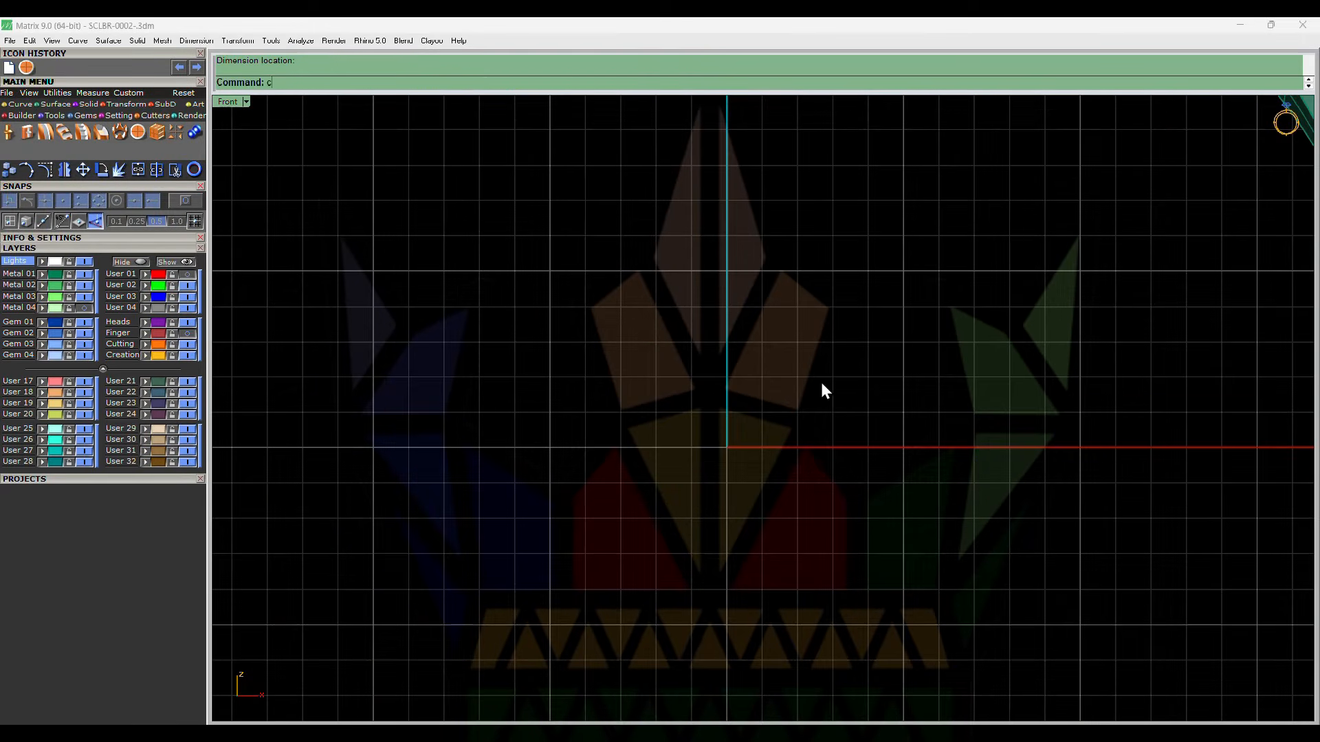
{"action": "type", "text": "ircle"}
{"action": "key", "text": "Return"}
{"action": "type", "text": "0"}
{"action": "key", "text": "Return"}
{"action": "type", "text": "2.5"}
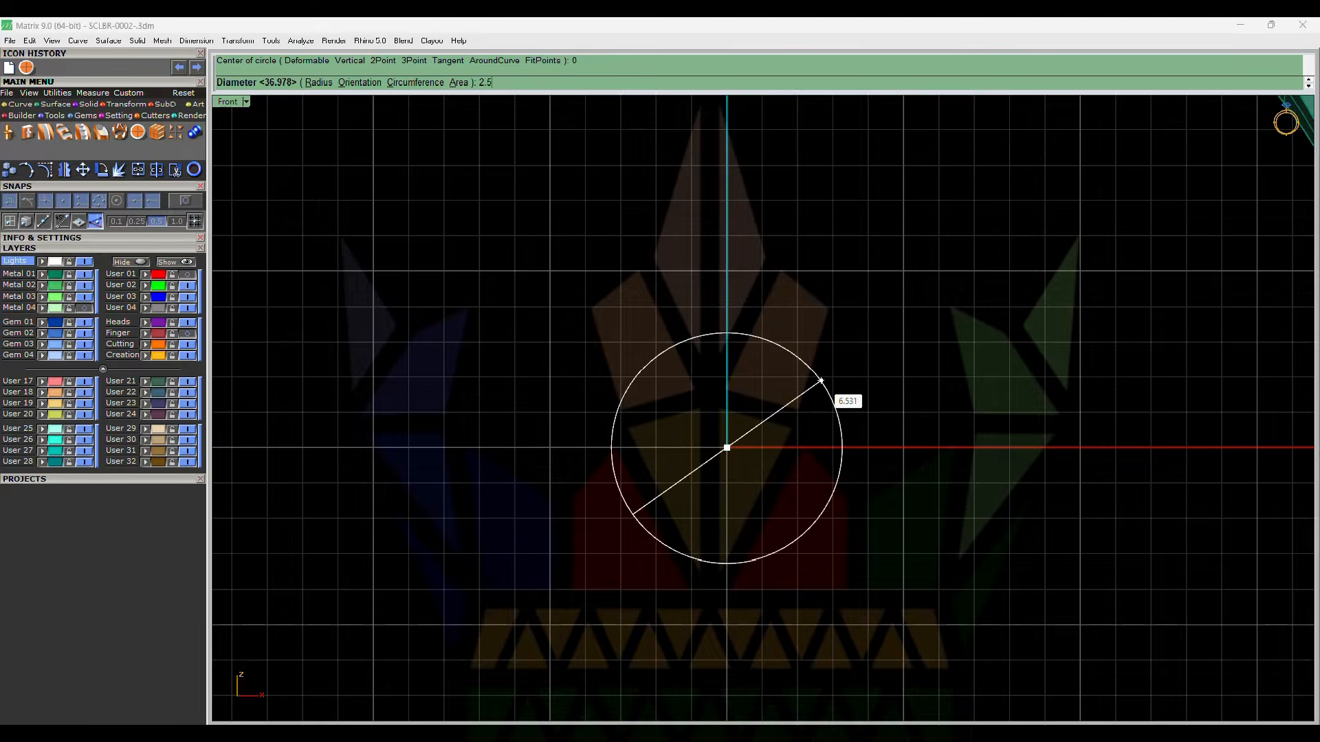
{"action": "key", "text": "Return"}
{"action": "left_click", "coordinate": [768, 431]}
{"action": "scroll", "coordinate": [781, 430], "scroll_direction": "up", "scroll_amount": 6}
{"action": "scroll", "coordinate": [727, 332], "scroll_direction": "up", "scroll_amount": 6}
{"action": "mouse_move", "coordinate": [714, 406]}
{"action": "right_mouse_down"}
{"action": "mouse_move", "coordinate": [727, 332]}
{"action": "mouse_move", "coordinate": [709, 384]}
{"action": "right_mouse_up"}
{"action": "scroll", "coordinate": [745, 321], "scroll_direction": "down", "scroll_amount": 4}
{"action": "left_click", "coordinate": [891, 309]}
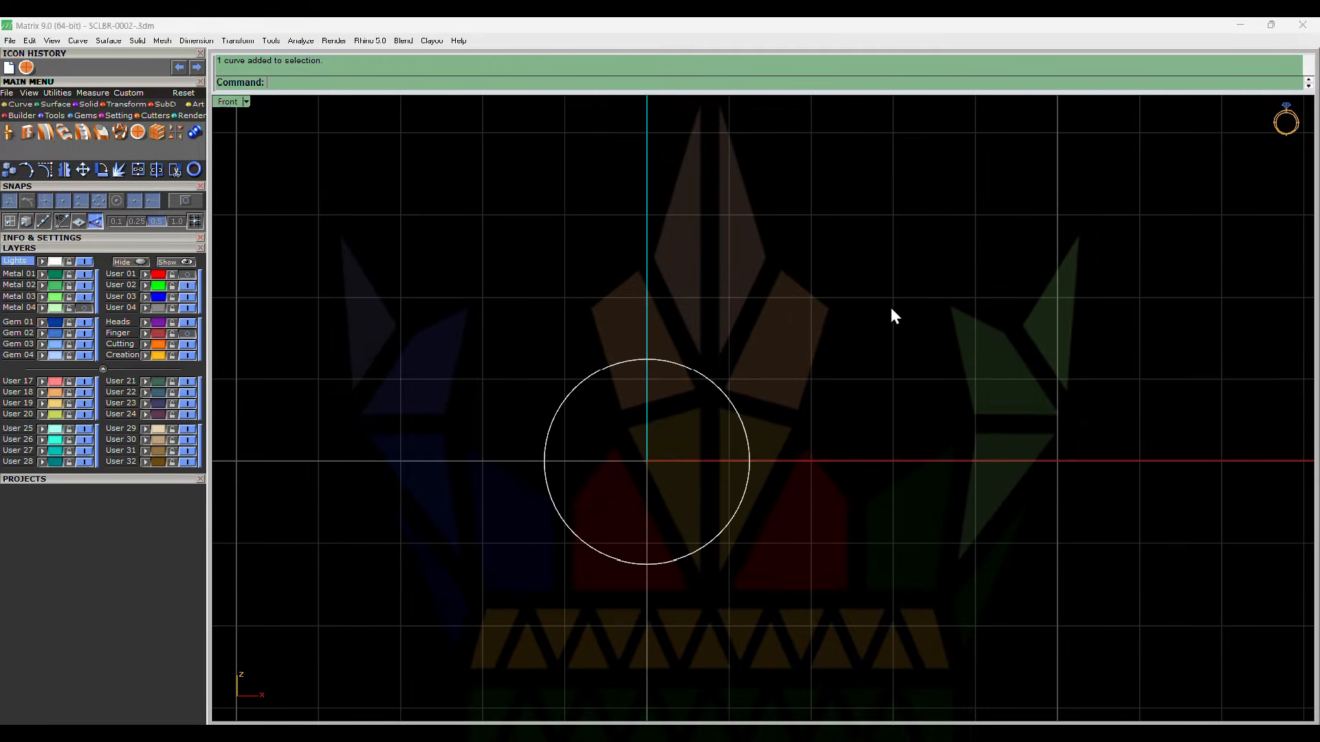
{"action": "scroll", "coordinate": [821, 323], "scroll_direction": "down", "scroll_amount": 4}
{"action": "scroll", "coordinate": [818, 323], "scroll_direction": "up", "scroll_amount": 2}
{"action": "left_click", "coordinate": [766, 432]}
{"action": "scroll", "coordinate": [745, 411], "scroll_direction": "up", "scroll_amount": 2}
{"action": "left_click", "coordinate": [791, 393]}
- Draw a concentric circle with a diameter of 0.8 at the origin
{"action": "type", "text": "ci"}
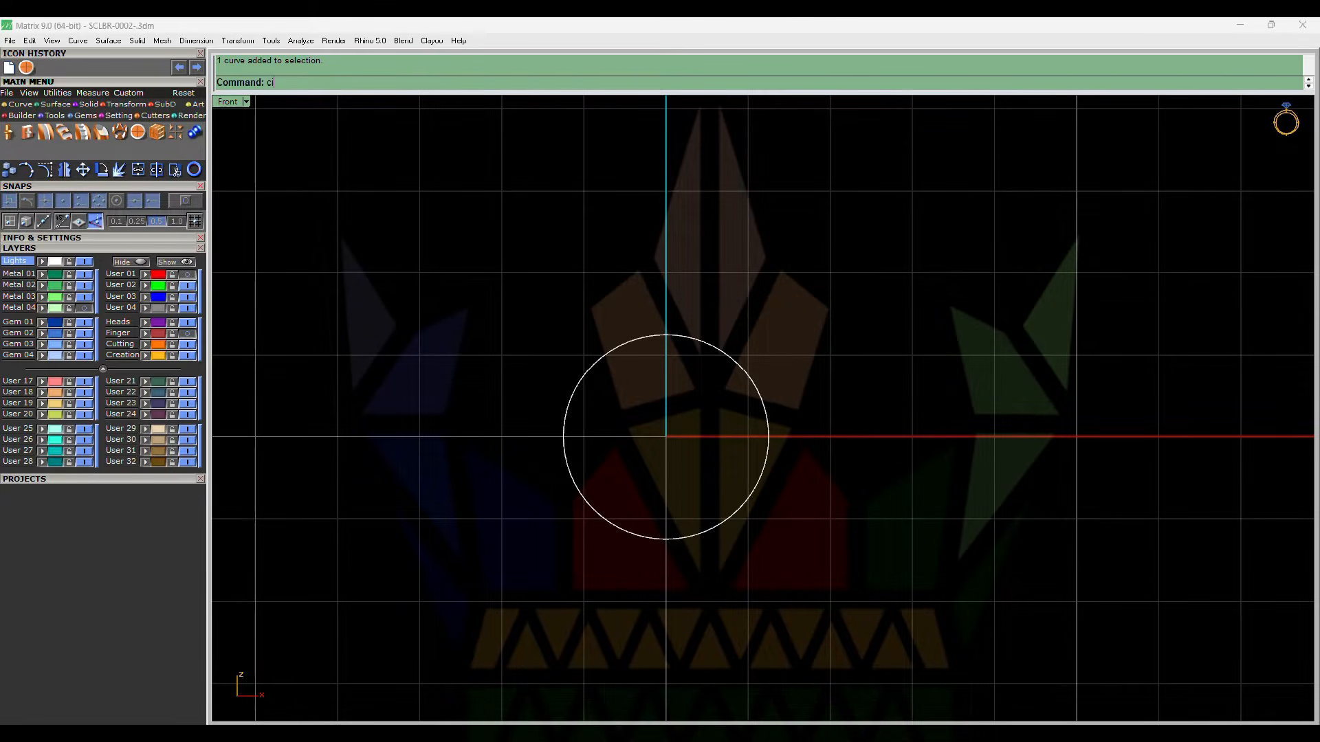
{"action": "key", "text": "Return"}
{"action": "type", "text": "0"}
{"action": "key", "text": "Return"}
{"action": "key", "text": "Return"}
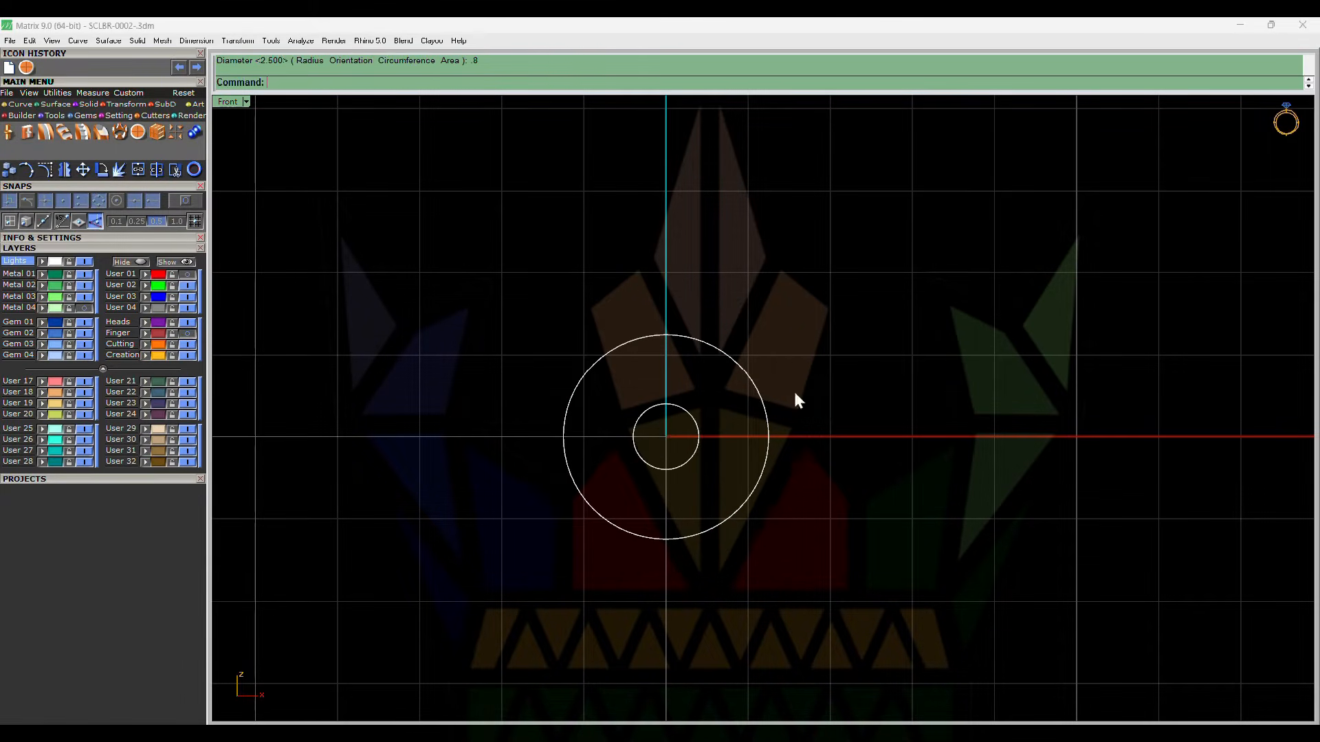
- Hide everything except the two circles and the short band segment above mid-height, and lock that segment
{"action": "scroll", "coordinate": [829, 335], "scroll_direction": "down", "scroll_amount": 10}
{"action": "left_click_drag", "start_coordinate": [885, 316], "coordinate": [755, 423]}
{"action": "right_click_drag", "start_coordinate": [699, 353], "coordinate": [788, 361]}
{"action": "scroll", "coordinate": [770, 360], "scroll_direction": "up", "scroll_amount": 5}
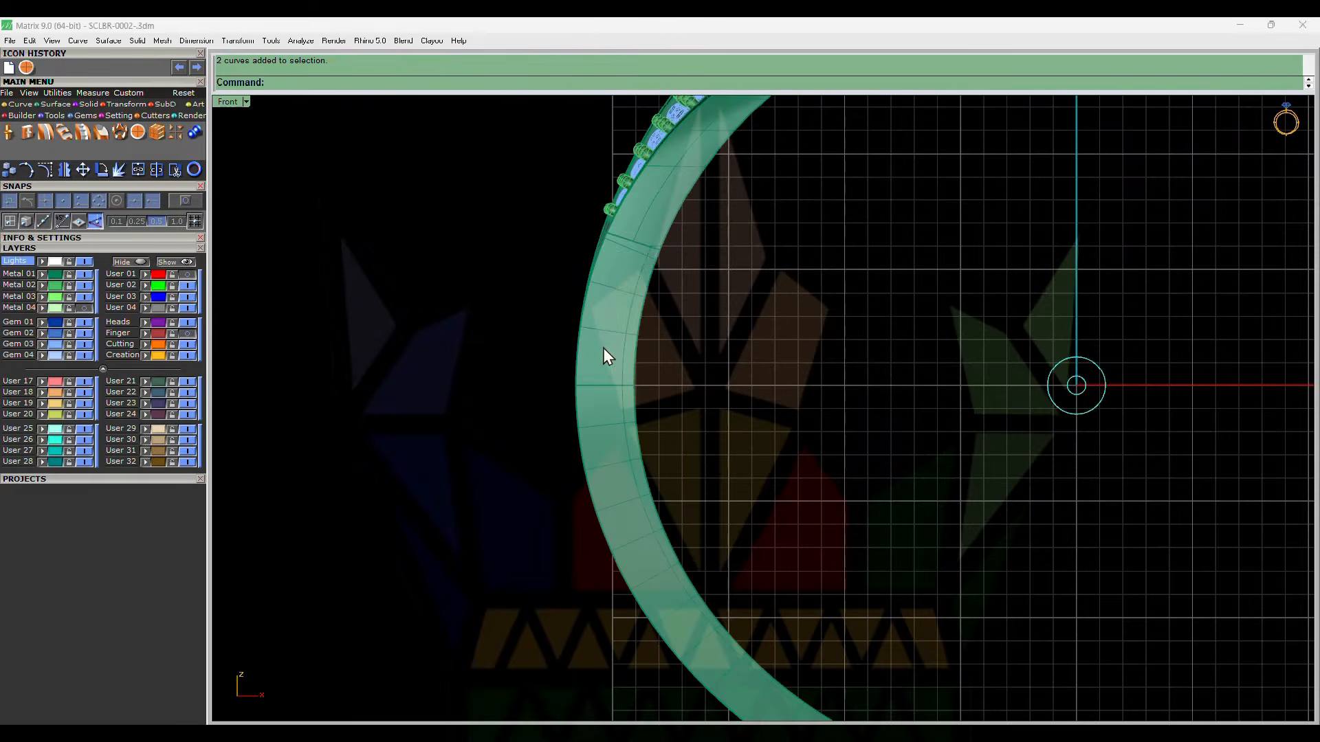
{"action": "left_click", "coordinate": [603, 353]}
{"action": "scroll", "coordinate": [603, 354], "scroll_direction": "down", "scroll_amount": 1}
{"action": "right_click_drag", "start_coordinate": [988, 414], "coordinate": [982, 420]}
{"action": "key", "text": "ctrl+h"}
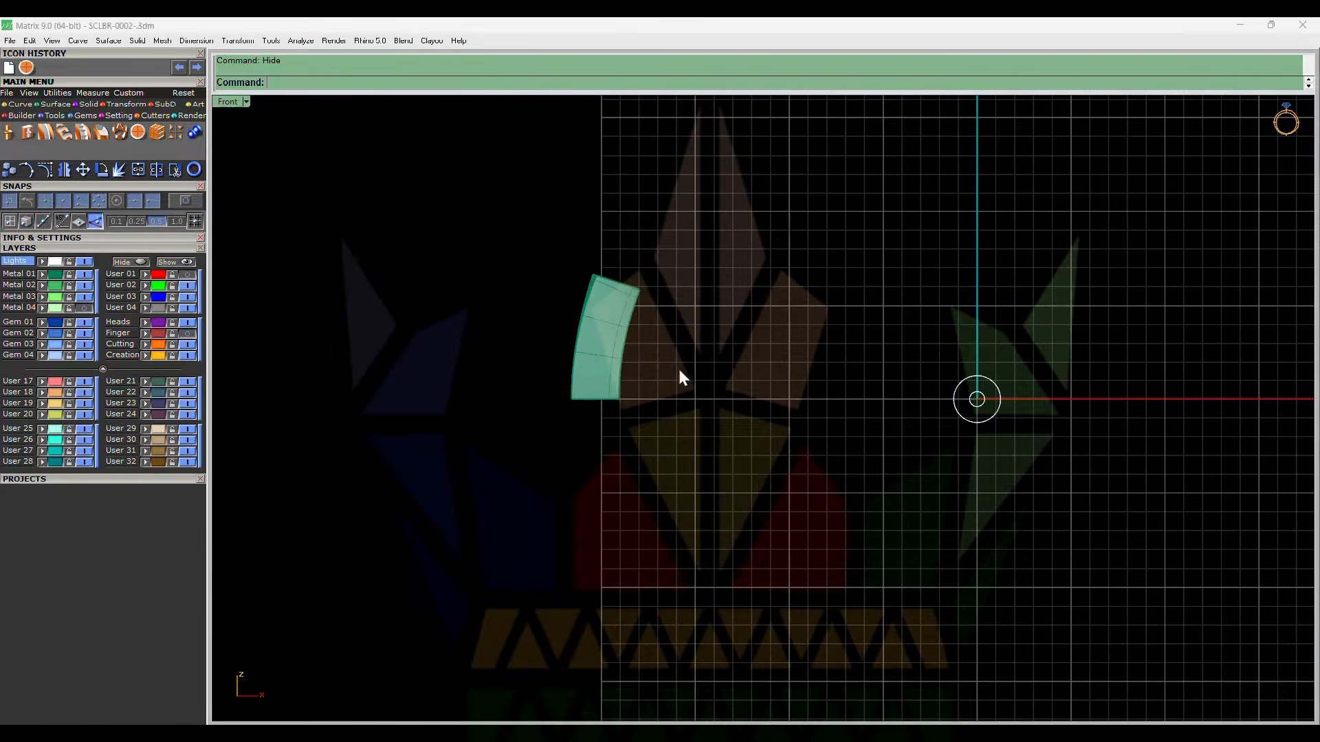
{"action": "left_click", "coordinate": [622, 352]}
{"action": "key", "text": "ctrl+l"}
- Move both circles from the origin to the middle of the band segment's lower end
{"action": "left_click_drag", "start_coordinate": [1009, 359], "coordinate": [893, 485]}
{"action": "type", "text": "m"}
{"action": "key", "text": "Return"}
{"action": "scroll", "coordinate": [602, 384], "scroll_direction": "up", "scroll_amount": 1}
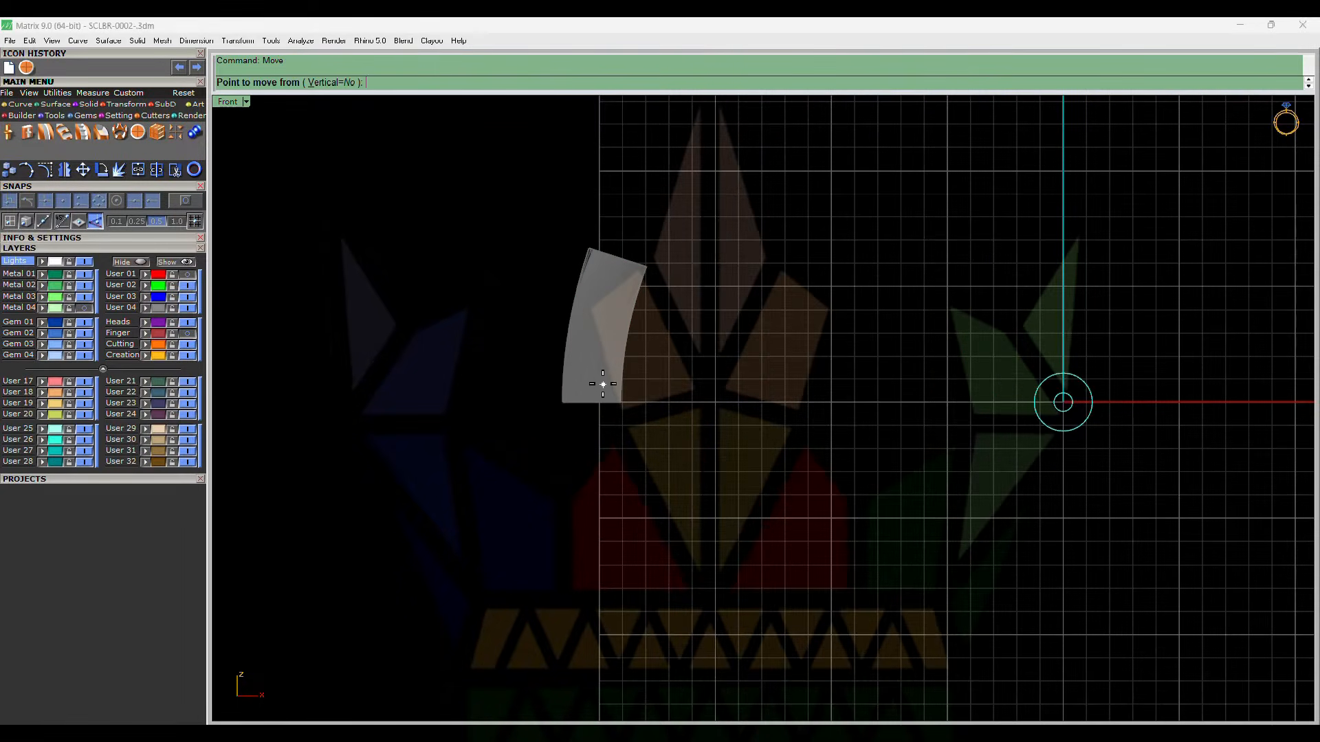
{"action": "left_click", "coordinate": [1063, 402]}
{"action": "scroll", "coordinate": [601, 385], "scroll_direction": "up", "scroll_amount": 4}
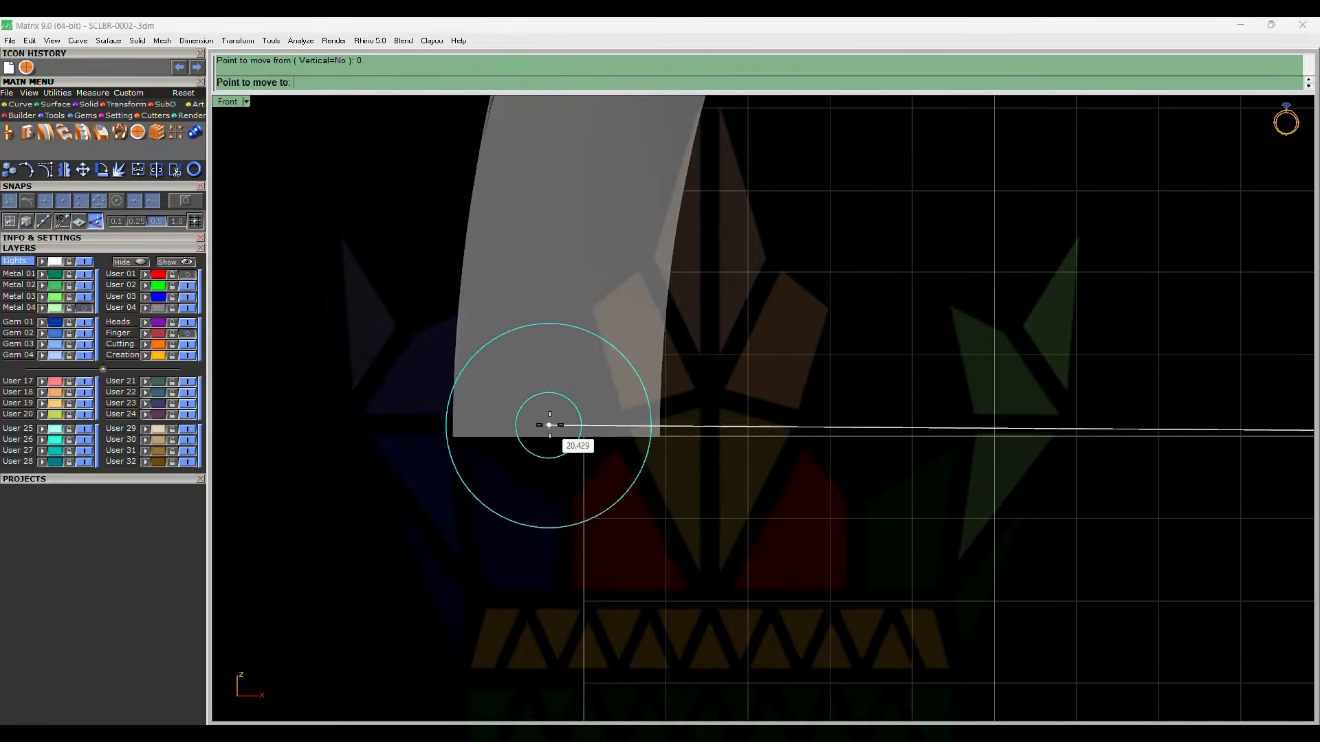
{"action": "left_click", "coordinate": [554, 435]}
{"action": "key", "text": "ctrl+shift+e"}
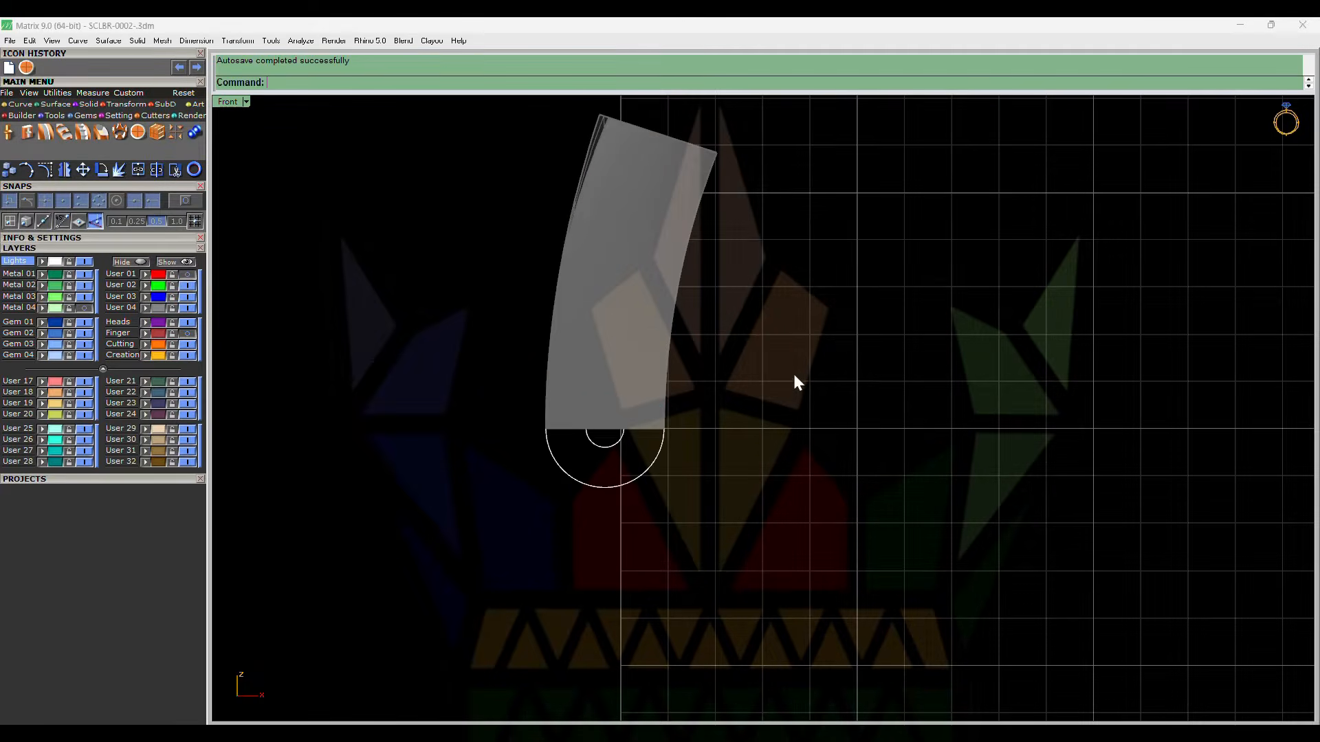
- Extrude both circles to both sides as a solid hinge tube that extends past the band's width
{"action": "left_click_drag", "start_coordinate": [793, 371], "coordinate": [425, 551]}
{"action": "type", "text": "e"}
{"action": "key", "text": "Return"}
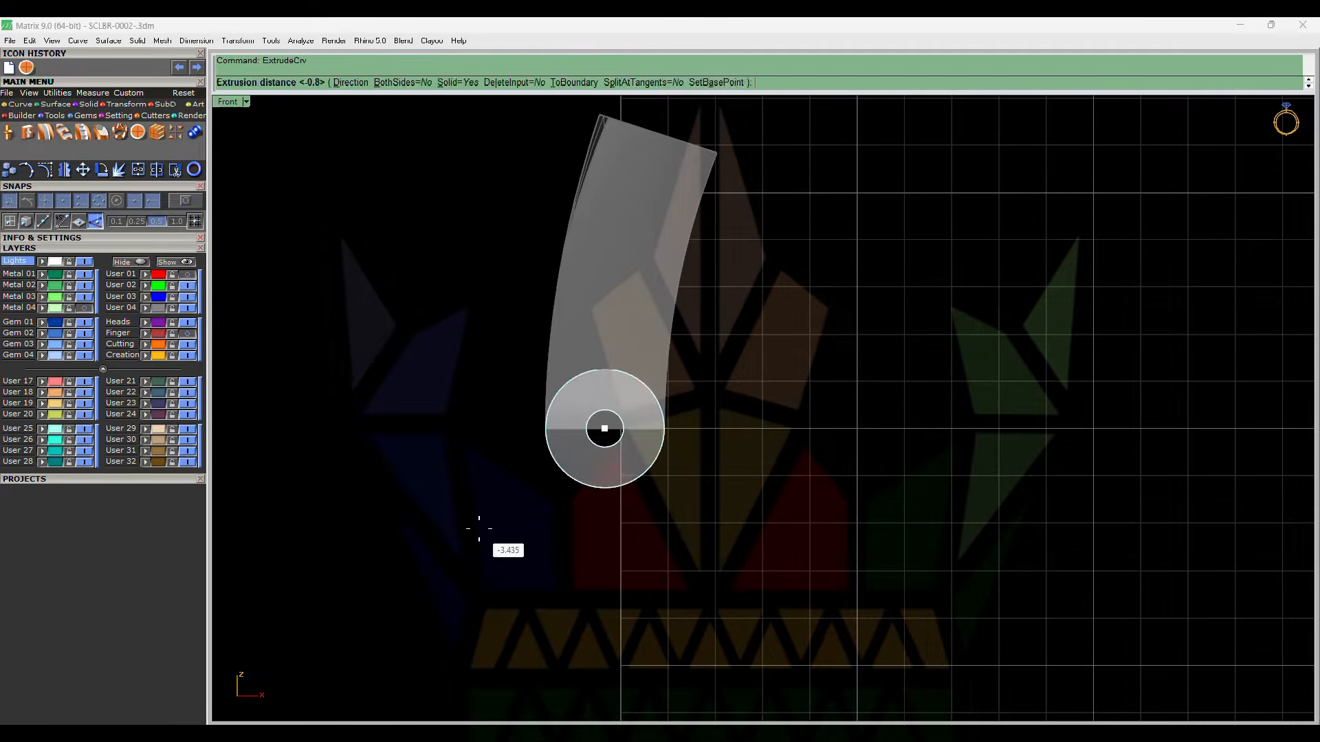
{"action": "key", "text": "ctrl+F3"}
{"action": "type", "text": "b"}
{"action": "key", "text": "Return"}
{"action": "left_click", "coordinate": [519, 515]}
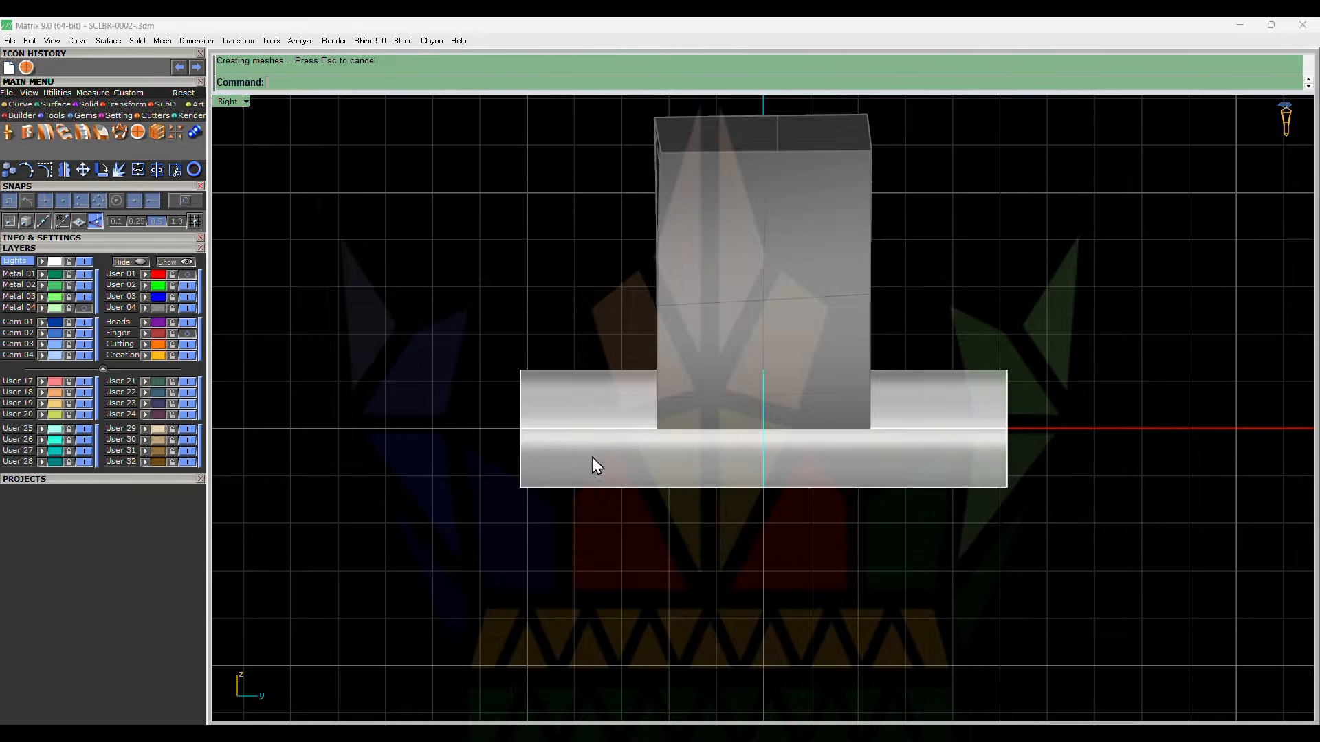
- Delete the source circles and bring back the hidden and locked band parts around the tube
{"action": "right_click_drag", "start_coordinate": [592, 457], "coordinate": [670, 461], "text": "ctrl+shift"}
{"action": "key", "text": "Delete"}
{"action": "right_click_drag", "start_coordinate": [594, 319], "coordinate": [816, 442], "text": "ctrl+shift"}
{"action": "scroll", "coordinate": [653, 360], "scroll_direction": "down", "scroll_amount": 6}
{"action": "key", "text": "ctrl+alt+l"}
{"action": "key", "text": "Return"}
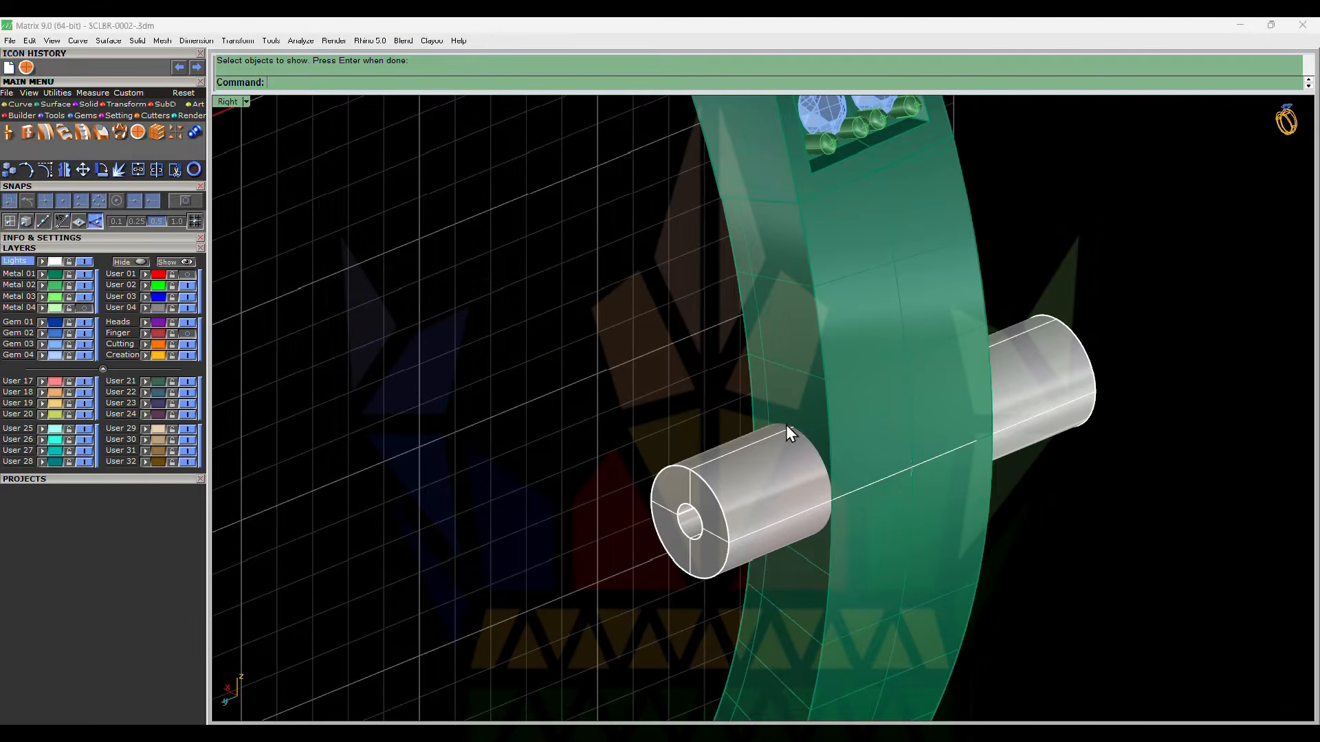
- Extract copies of the two side faces of the band segment above the tube
{"action": "key", "text": "Return"}
{"action": "left_click", "coordinate": [778, 362]}
{"action": "right_click_drag", "start_coordinate": [778, 362], "coordinate": [623, 331], "text": "ctrl+shift"}
{"action": "left_click", "coordinate": [623, 331]}
{"action": "key", "text": "Return"}
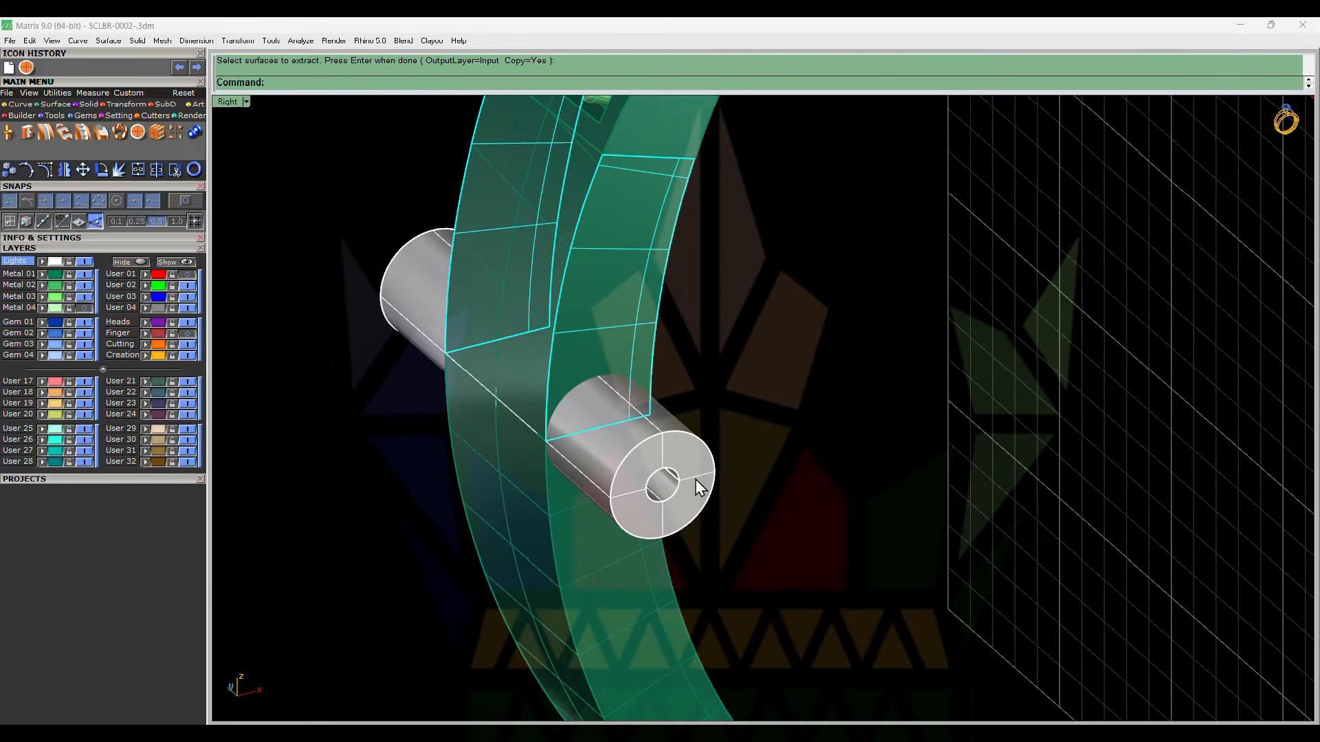
- Isolate the two extracted side faces together with the tube, and lock the tube
{"action": "left_click", "coordinate": [695, 477], "text": "shift"}
{"action": "key", "text": "Return"}
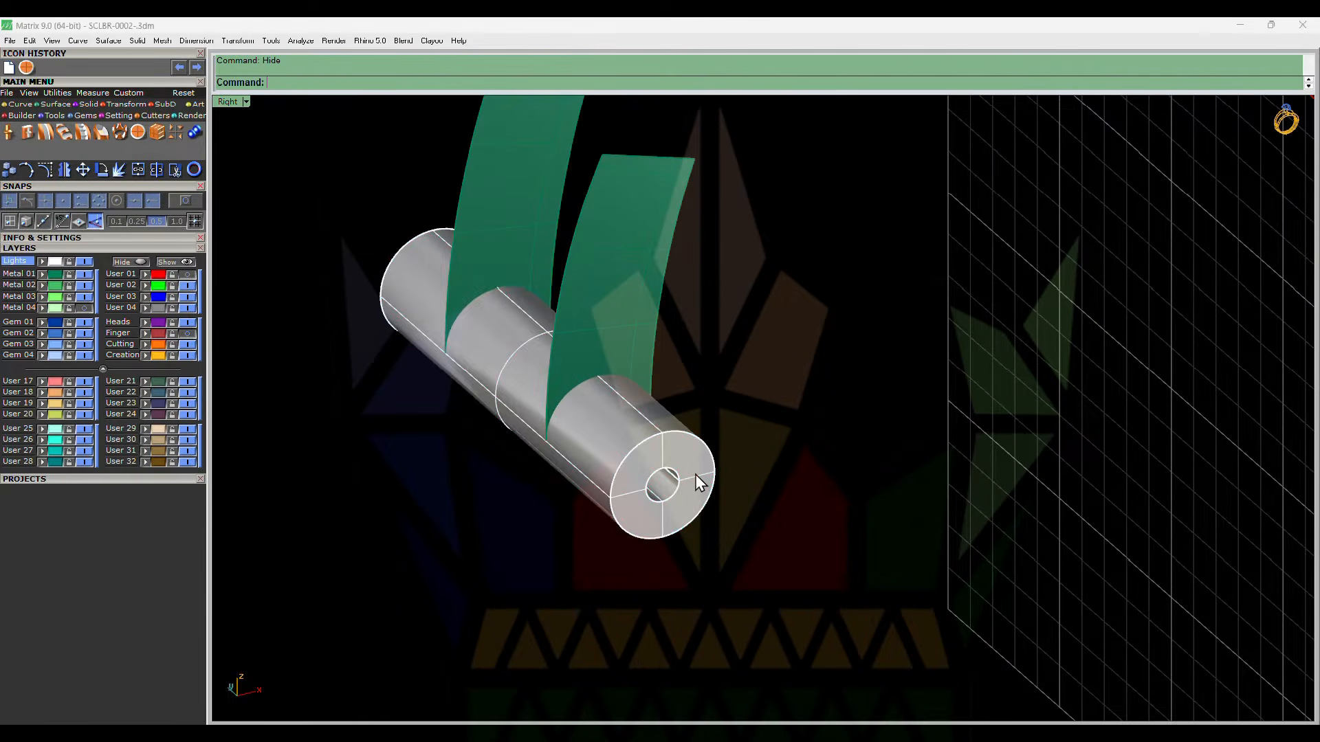
{"action": "left_click", "coordinate": [695, 474]}
{"action": "key", "text": "ctrl+l"}
- Untrim the edges of the two extracted side surfaces
{"action": "scroll", "coordinate": [695, 474], "scroll_direction": "down", "scroll_amount": 4}
{"action": "type", "text": "un"}
{"action": "left_click", "coordinate": [605, 396]}
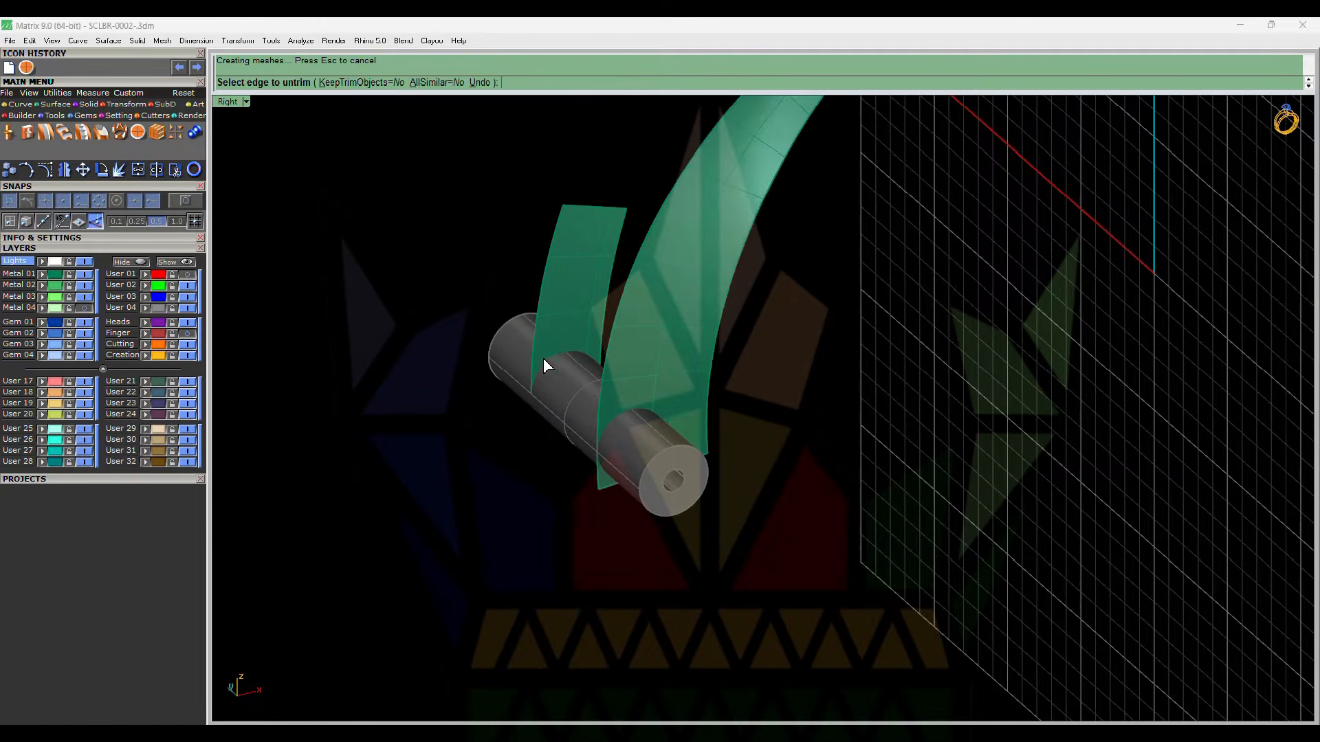
{"action": "left_click", "coordinate": [543, 361]}
{"action": "right_click_drag", "start_coordinate": [550, 386], "coordinate": [577, 437], "text": "ctrl+shift"}
{"action": "key", "text": "Return"}
- Extend the lower and side edges of both extracted surfaces smoothly past the tube by a factor of 1
{"action": "left_click", "coordinate": [577, 437]}
{"action": "key", "text": "Return"}
{"action": "key", "text": "Return"}
{"action": "left_click", "coordinate": [643, 457]}
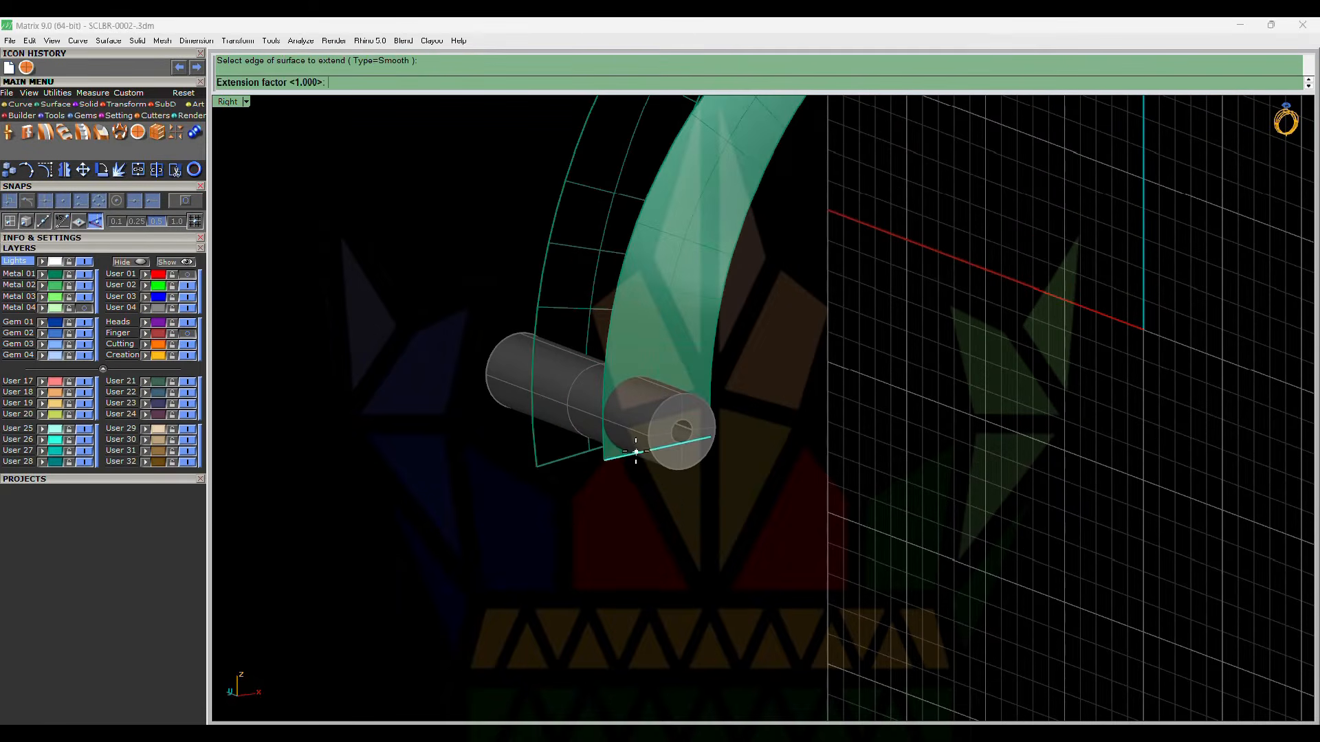
{"action": "key", "text": "Return"}
{"action": "key", "text": "Return"}
{"action": "left_click", "coordinate": [603, 424]}
{"action": "key", "text": "Return"}
{"action": "key", "text": "Return"}
{"action": "left_click", "coordinate": [532, 415]}
{"action": "key", "text": "Return"}
{"action": "right_click_drag", "start_coordinate": [655, 360], "coordinate": [635, 382], "text": "ctrl+shift"}
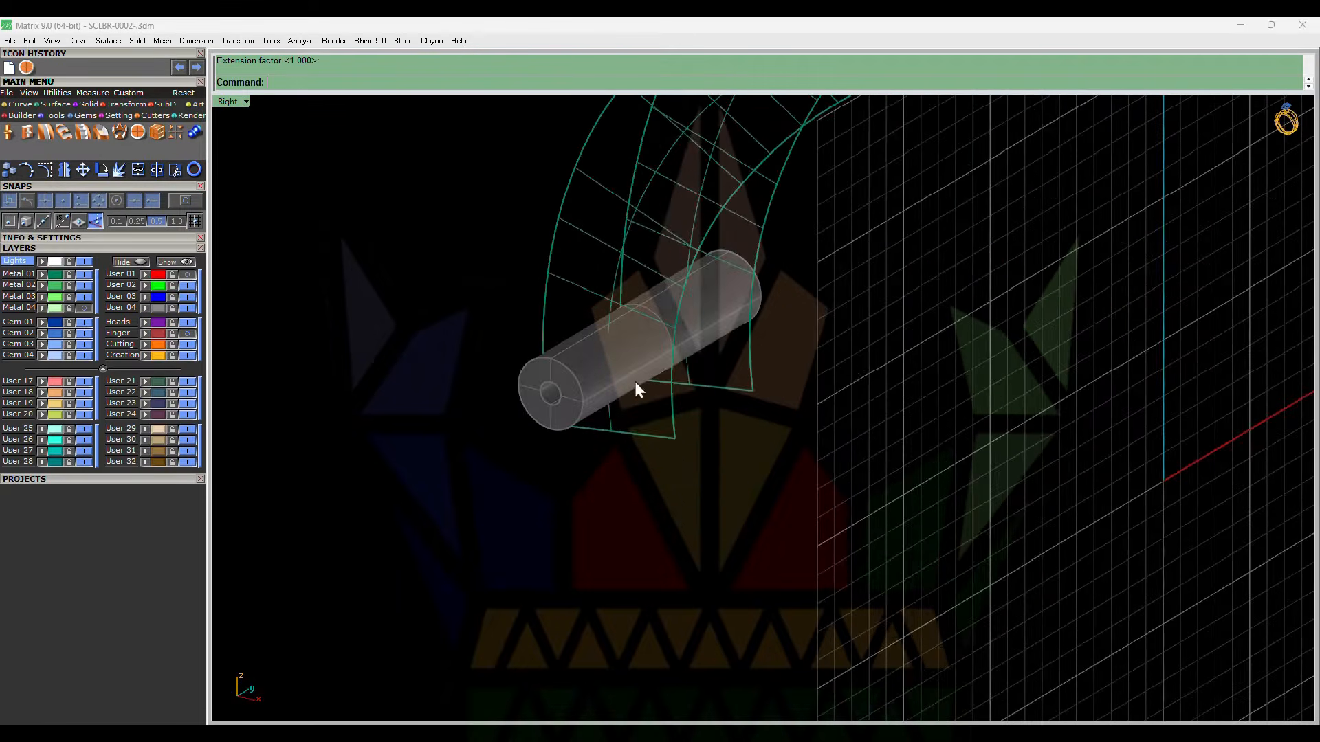
- Boolean-split the tube with the two extended side surfaces, deleting the input
{"action": "scroll", "coordinate": [693, 399], "scroll_direction": "down", "scroll_amount": 1}
{"action": "left_click", "coordinate": [599, 389]}
{"action": "type", "text": "bs"}
{"action": "key", "text": "Return"}
{"action": "left_click_drag", "start_coordinate": [852, 266], "coordinate": [725, 256]}
{"action": "key", "text": "Return"}
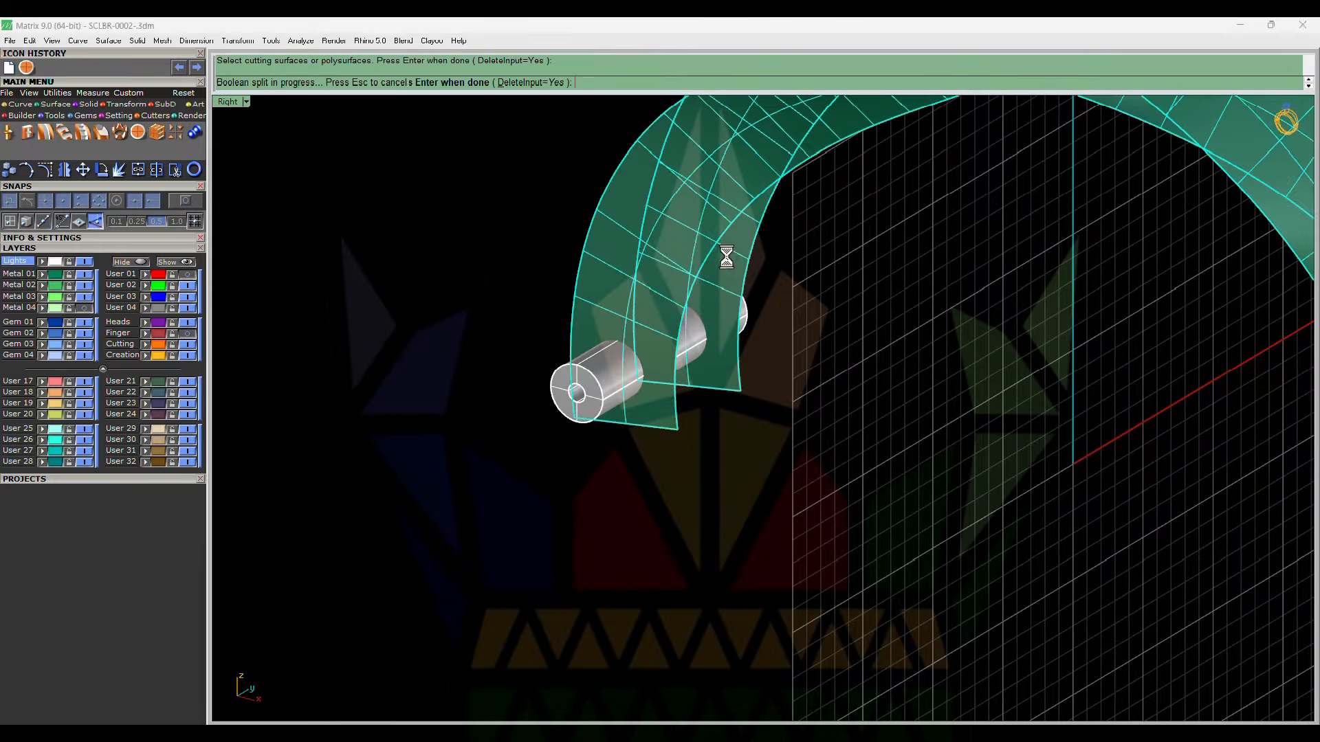
- Delete the tube pieces that protrude beyond the band's width
{"action": "right_click_drag", "start_coordinate": [724, 259], "coordinate": [722, 340], "text": "ctrl+shift"}
{"action": "left_click", "coordinate": [727, 349]}
{"action": "right_click_drag", "start_coordinate": [692, 381], "coordinate": [621, 424], "text": "ctrl+shift"}
{"action": "key", "text": "Delete"}
- Show the hidden band segment above the trimmed tube again
{"action": "key", "text": "F3"}
{"action": "type", "text": "ss"}
{"action": "key", "text": "Return"}
{"action": "scroll", "coordinate": [604, 343], "scroll_direction": "up", "scroll_amount": 4}
{"action": "left_click", "coordinate": [603, 342]}
{"action": "key", "text": "Return"}
{"action": "key", "text": "F3"}
- Isolate the trimmed tube in the right view
{"action": "left_click", "coordinate": [701, 446]}
{"action": "right_click_drag", "start_coordinate": [825, 502], "coordinate": [807, 501], "text": "ctrl+shift"}
{"action": "left_click", "coordinate": [732, 502]}
{"action": "key", "text": "F3"}
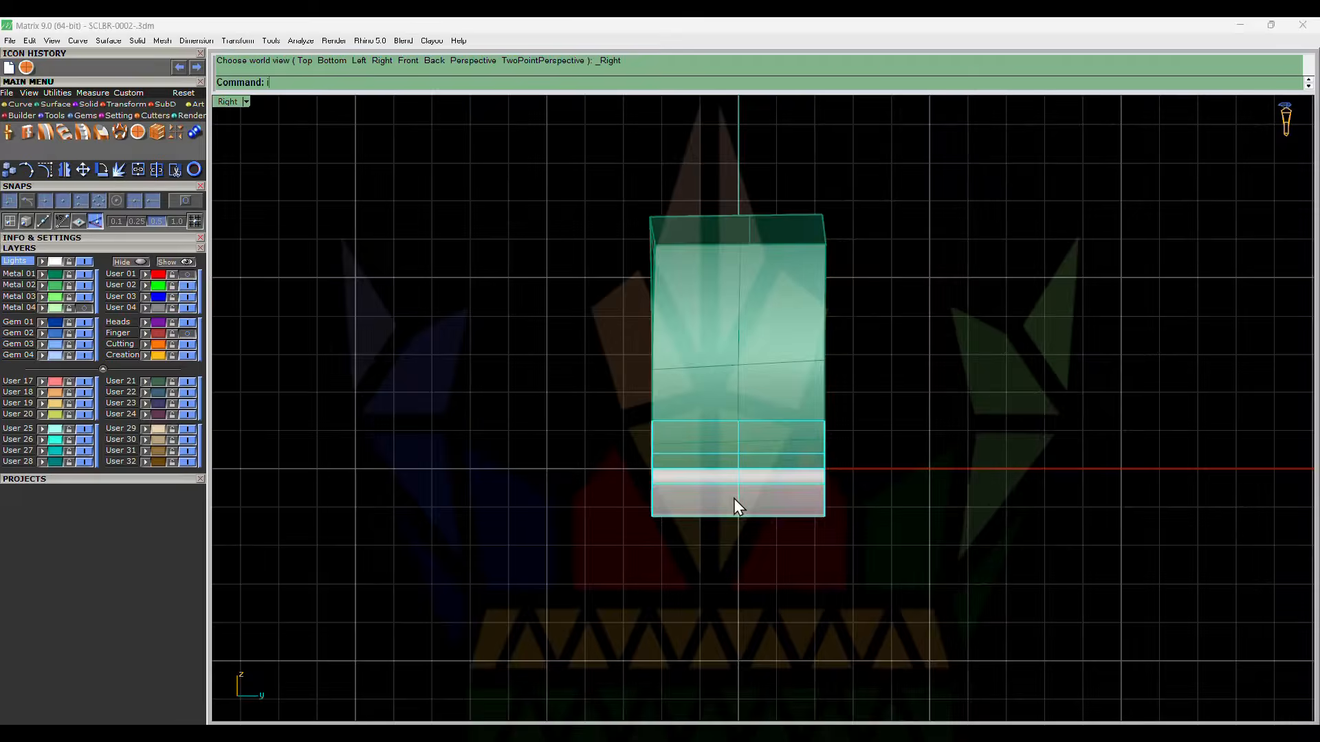
{"action": "key", "text": "ctrl+h"}
- Create vertical cut planes through the tube at both of its ends
{"action": "left_click", "coordinate": [781, 485]}
{"action": "scroll", "coordinate": [778, 523], "scroll_direction": "up", "scroll_amount": 2}
{"action": "key", "text": "Return"}
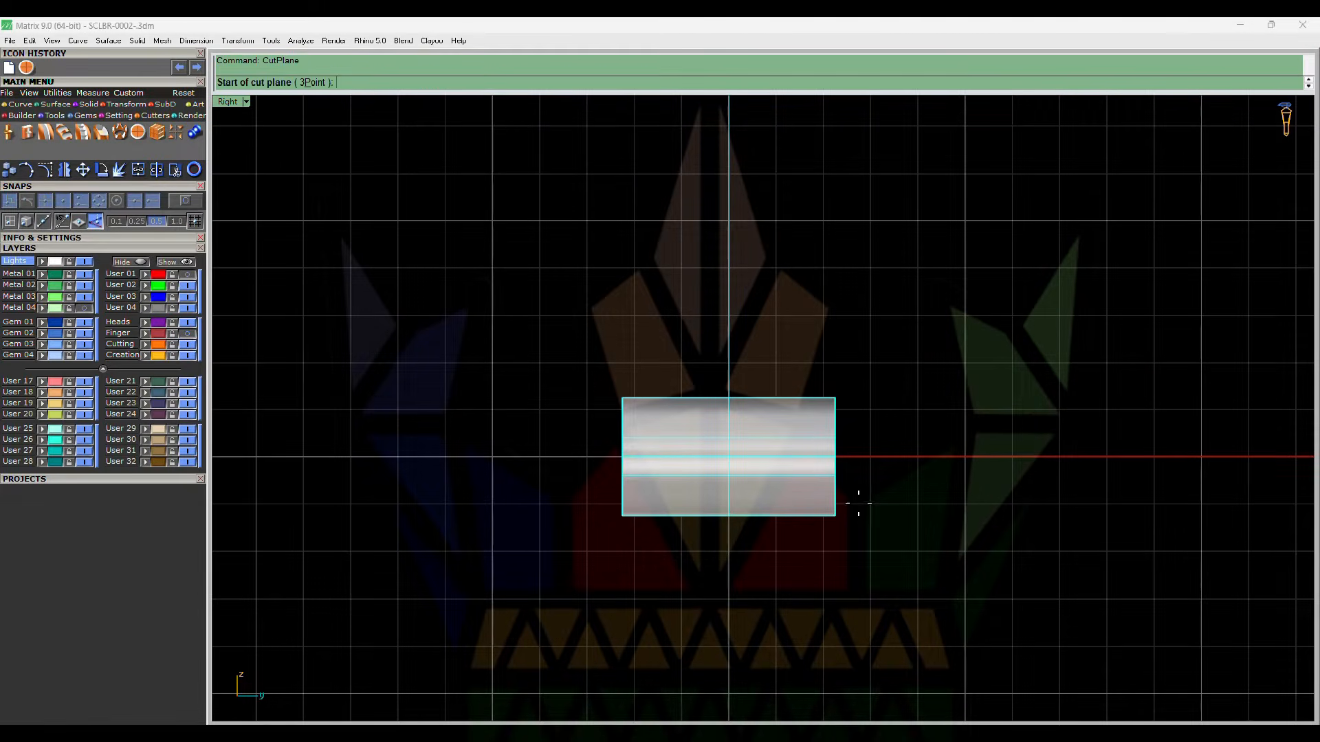
{"action": "left_click", "coordinate": [838, 455]}
{"action": "left_click", "coordinate": [847, 350]}
{"action": "left_click", "coordinate": [614, 424]}
{"action": "left_click", "coordinate": [620, 368]}
{"action": "right_click", "coordinate": [686, 422]}
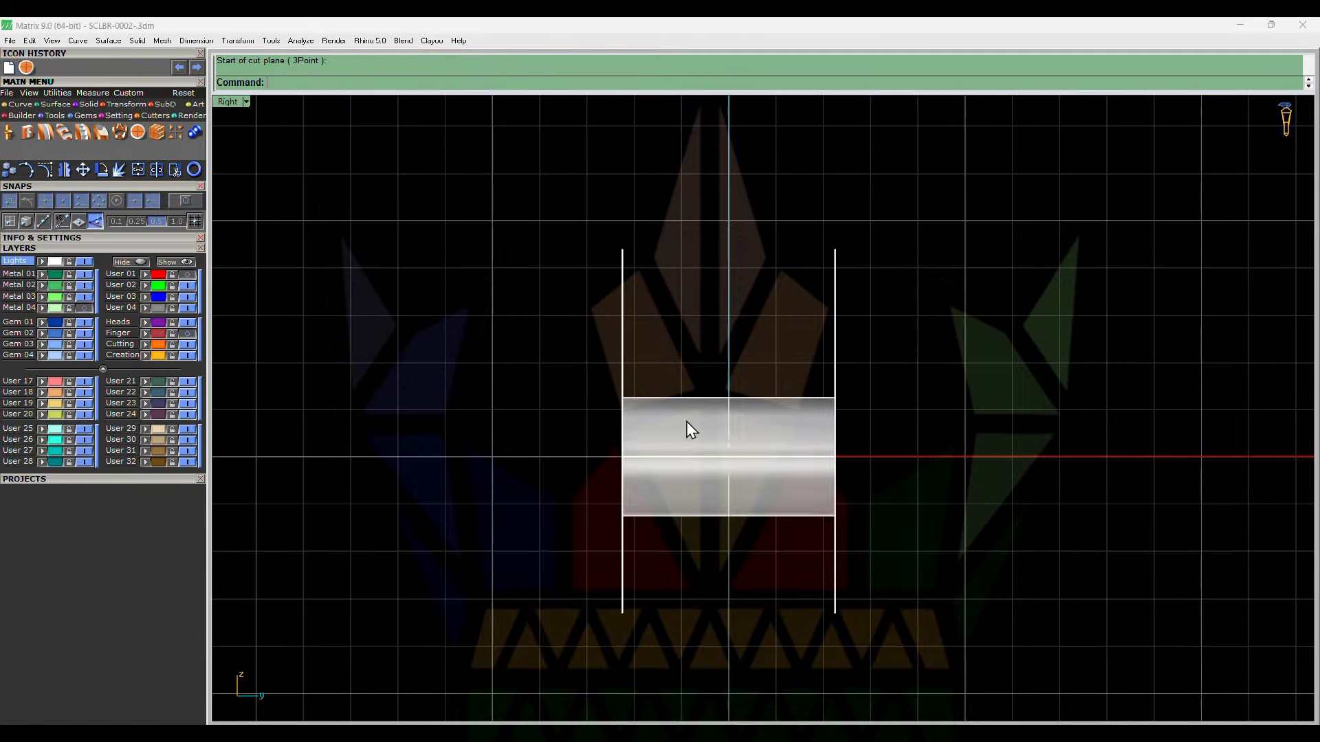
- Create two tween surfaces between the end cut planes and delete the two original planes
{"action": "left_click_drag", "start_coordinate": [939, 276], "coordinate": [584, 343]}
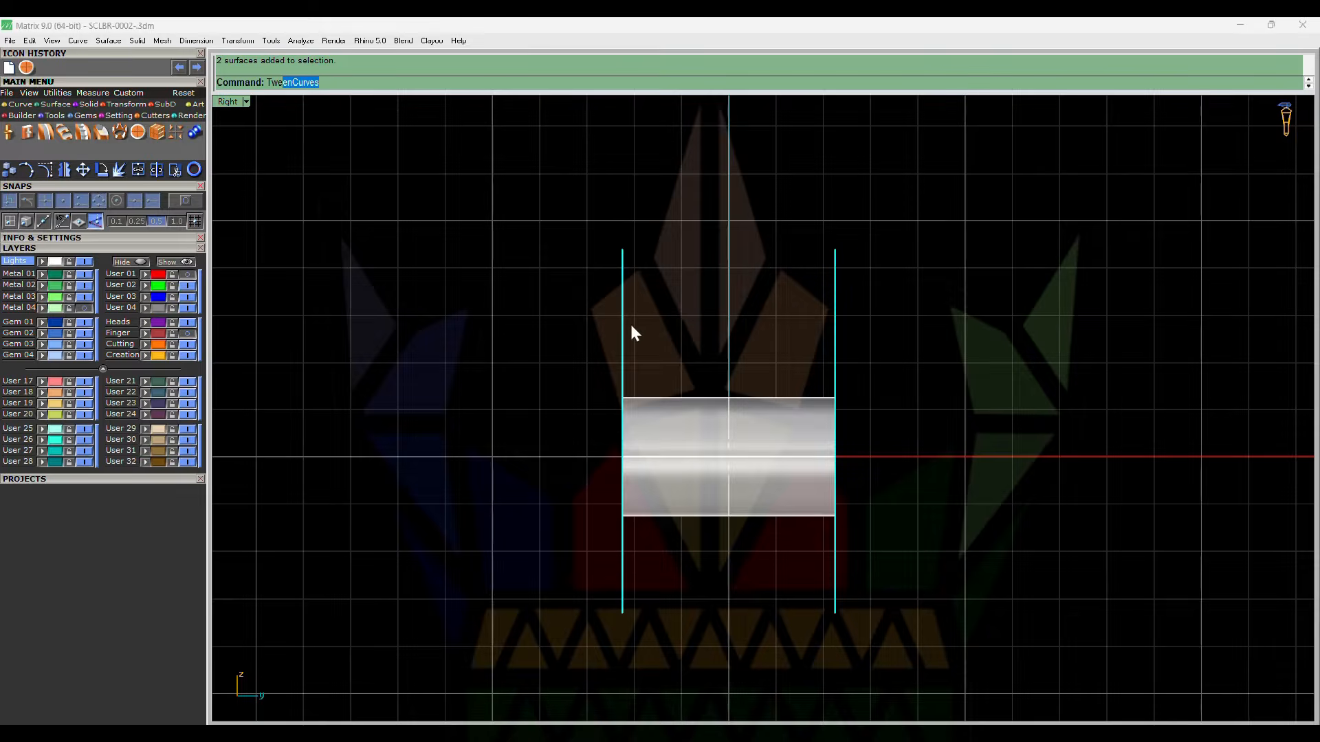
{"action": "left_click", "coordinate": [286, 110]}
{"action": "type", "text": "2"}
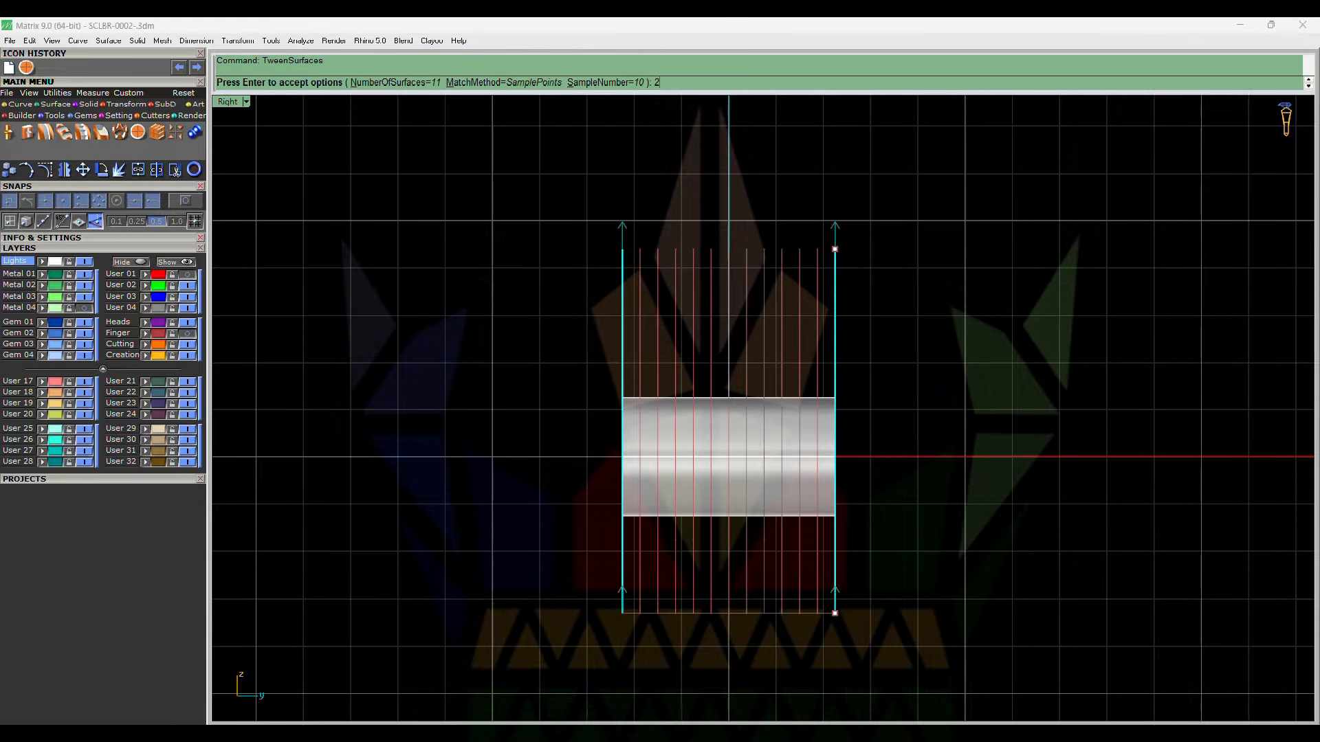
{"action": "key", "text": "Return"}
{"action": "key", "text": "Return"}
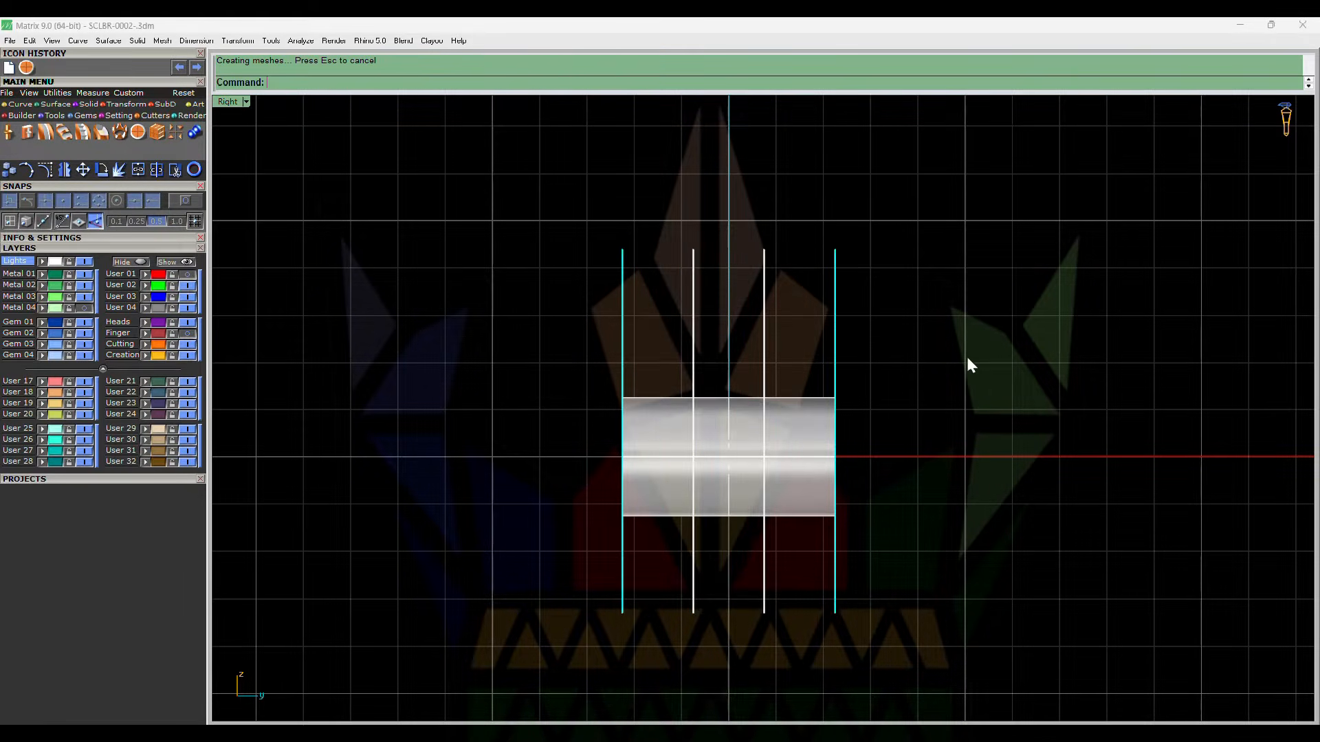
{"action": "key", "text": "Delete"}
- Boolean-split the tube with the tween planes to divide it into hinge knuckles
{"action": "right_click_drag", "start_coordinate": [807, 406], "coordinate": [819, 451], "text": "ctrl+shift"}
{"action": "left_click", "coordinate": [745, 410]}
{"action": "type", "text": "BooleanSplit"}
{"action": "key", "text": "Return"}
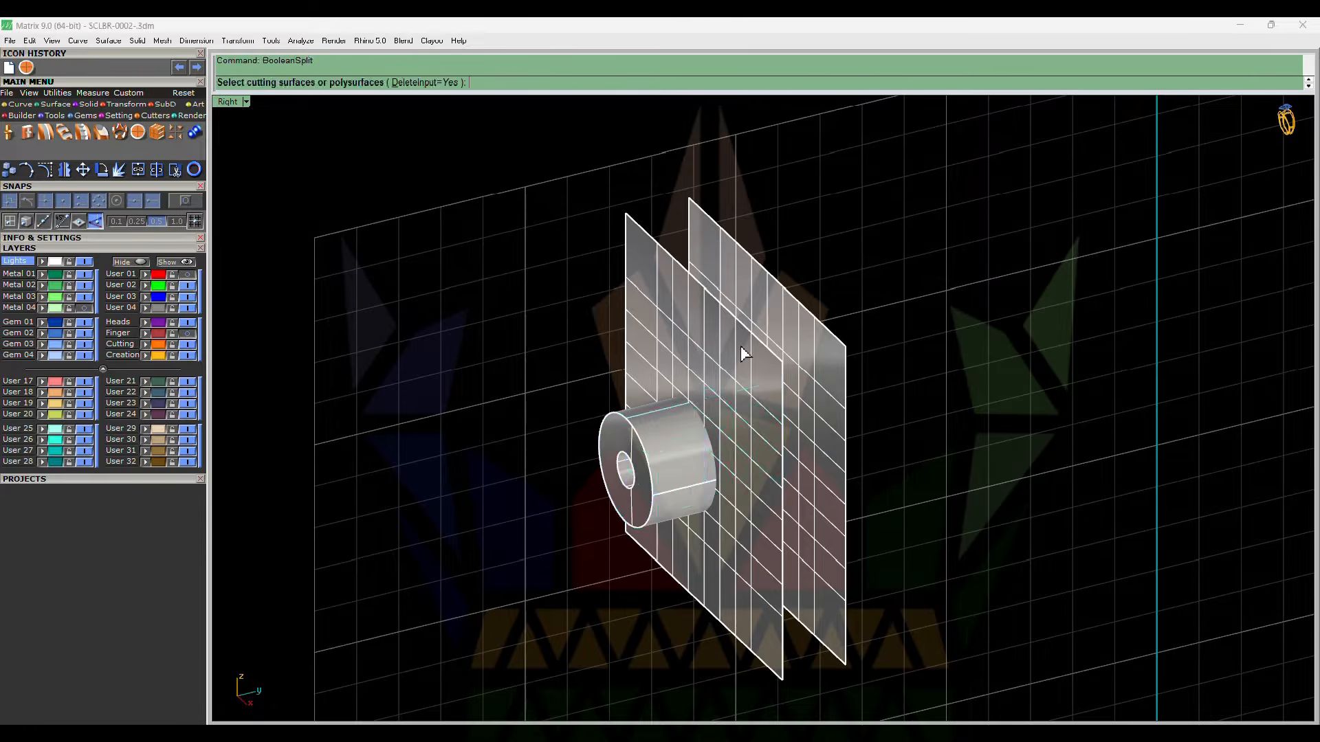
{"action": "left_click", "coordinate": [740, 345]}
{"action": "key", "text": "Return"}
{"action": "left_click", "coordinate": [815, 336]}
{"action": "key", "text": "Delete"}
{"action": "key", "text": "ctrl+z"}
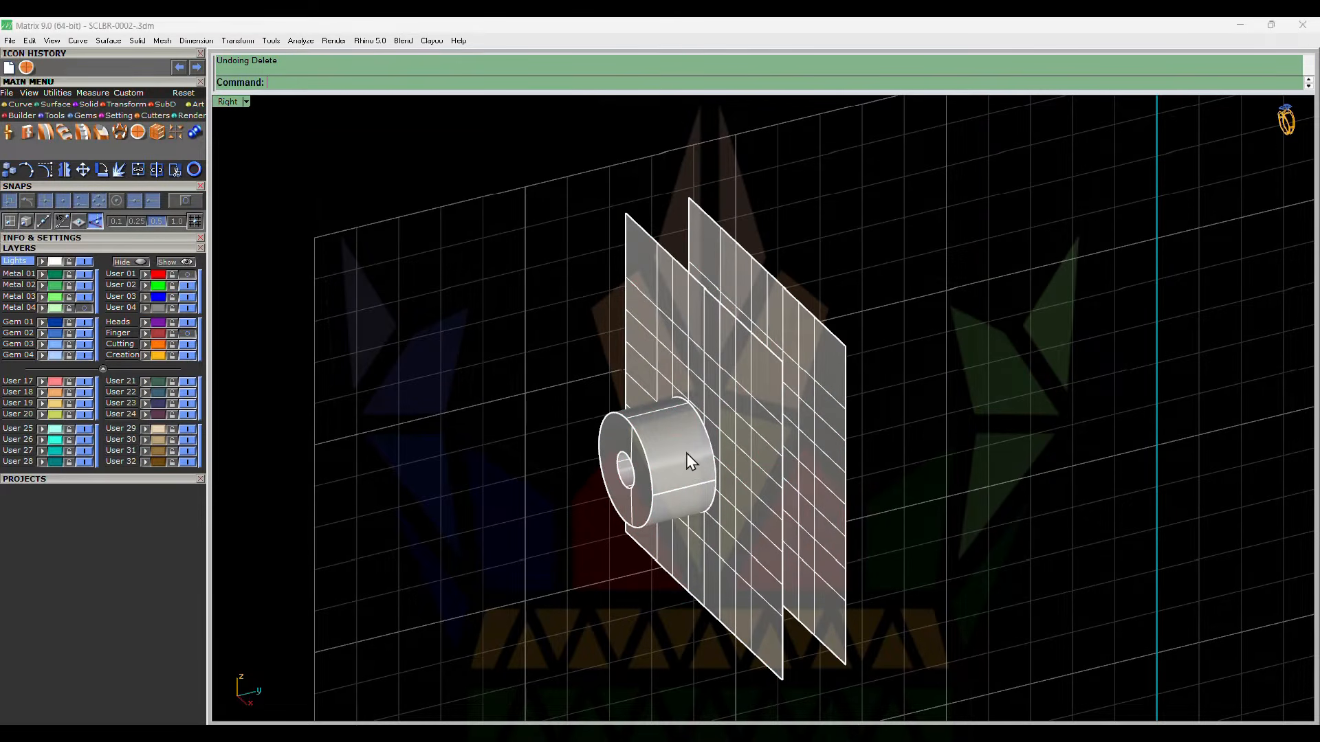
- Undo the last deletion, Boolean-split the tube with the two tween planes, and delete both planes
{"action": "key", "text": "ctrl+z"}
{"action": "left_click", "coordinate": [685, 460]}
{"action": "key", "text": "Return"}
{"action": "left_click", "coordinate": [719, 392]}
{"action": "left_click", "coordinate": [777, 349]}
{"action": "key", "text": "Return"}
{"action": "left_click", "coordinate": [742, 375]}
{"action": "key", "text": "Delete"}
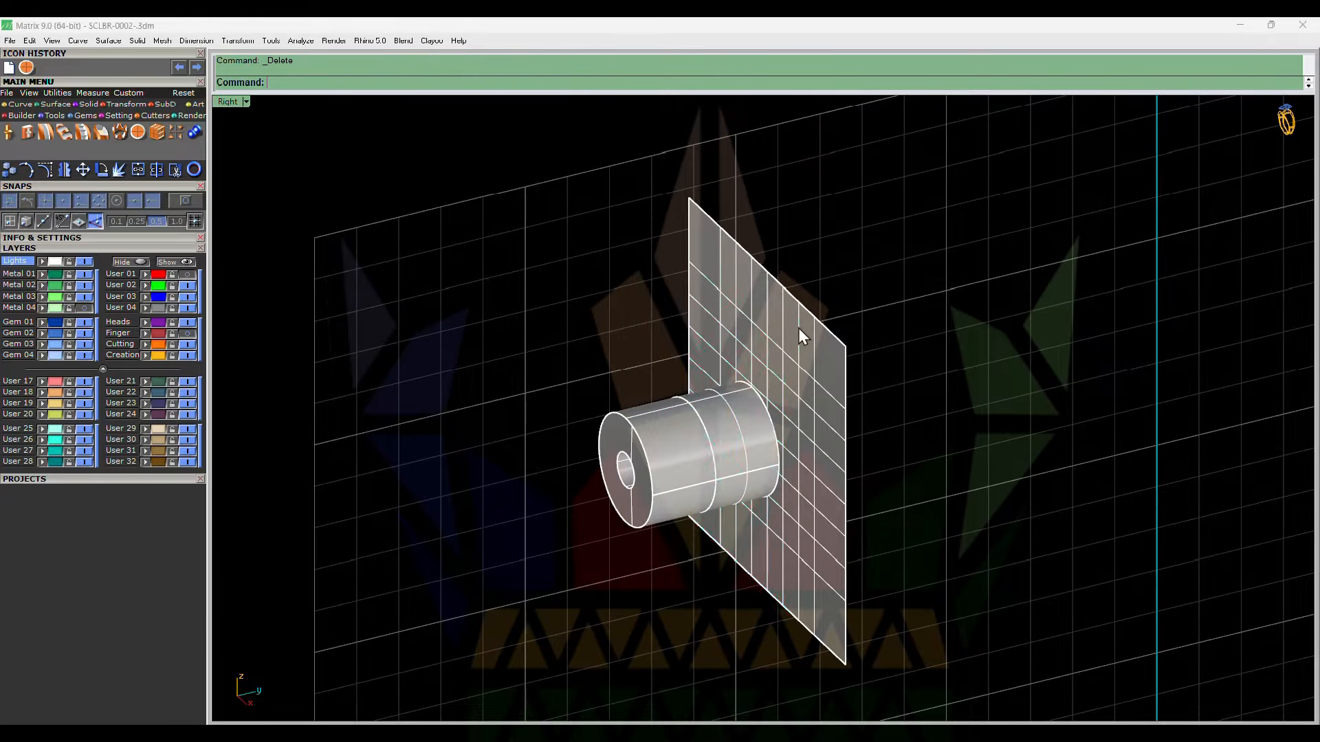
{"action": "left_click", "coordinate": [798, 328]}
{"action": "key", "text": "Delete"}
- Check the split tube by selecting the end, middle and paired outer knuckles from the right and angled views
{"action": "right_click_drag", "start_coordinate": [798, 328], "coordinate": [880, 392], "text": "ctrl+shift"}
{"action": "left_click", "coordinate": [646, 446]}
{"action": "key", "text": "ctrl+F3"}
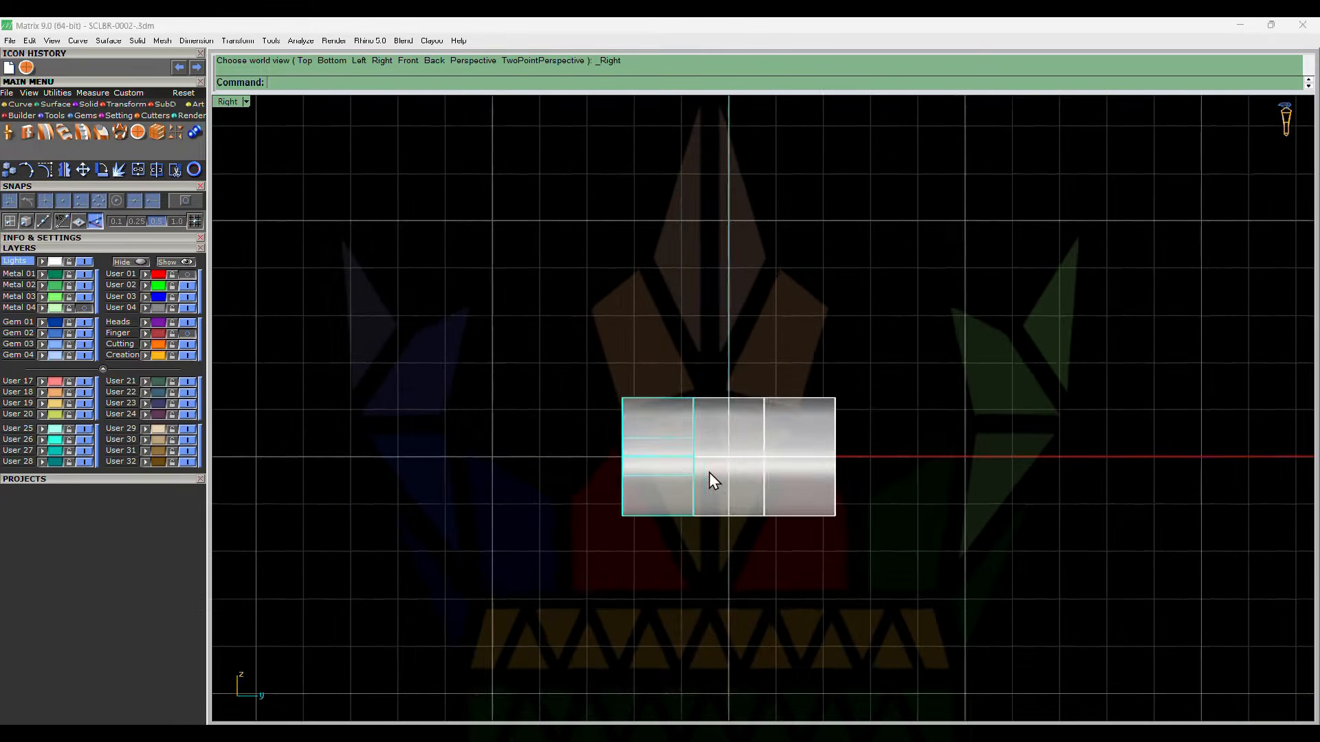
{"action": "scroll", "coordinate": [695, 471], "scroll_direction": "up", "scroll_amount": 4}
{"action": "left_click", "coordinate": [732, 418]}
{"action": "key", "text": "Escape"}
{"action": "right_click_drag", "start_coordinate": [722, 364], "coordinate": [757, 404], "text": "ctrl+shift"}
{"action": "left_click", "coordinate": [762, 411]}
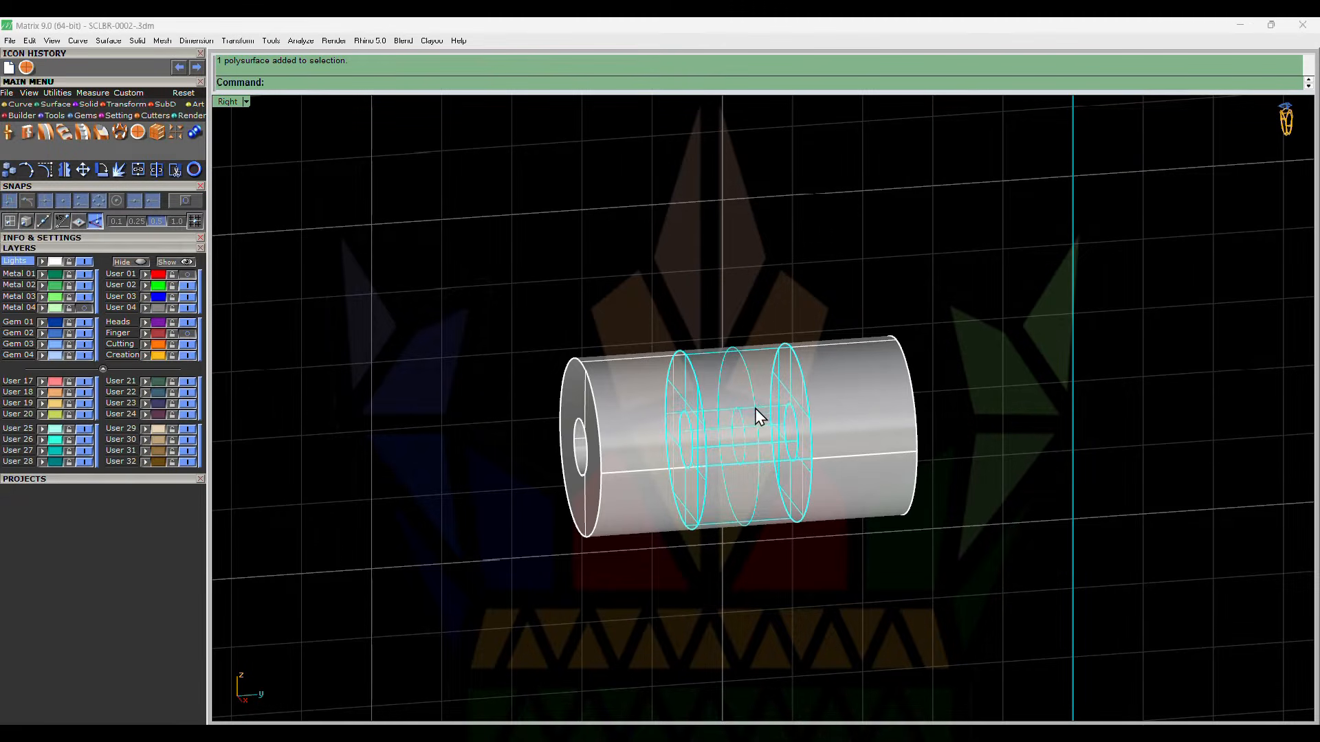
{"action": "key", "text": "Escape"}
{"action": "left_click", "coordinate": [627, 430]}
{"action": "left_click", "coordinate": [877, 408], "text": "shift"}
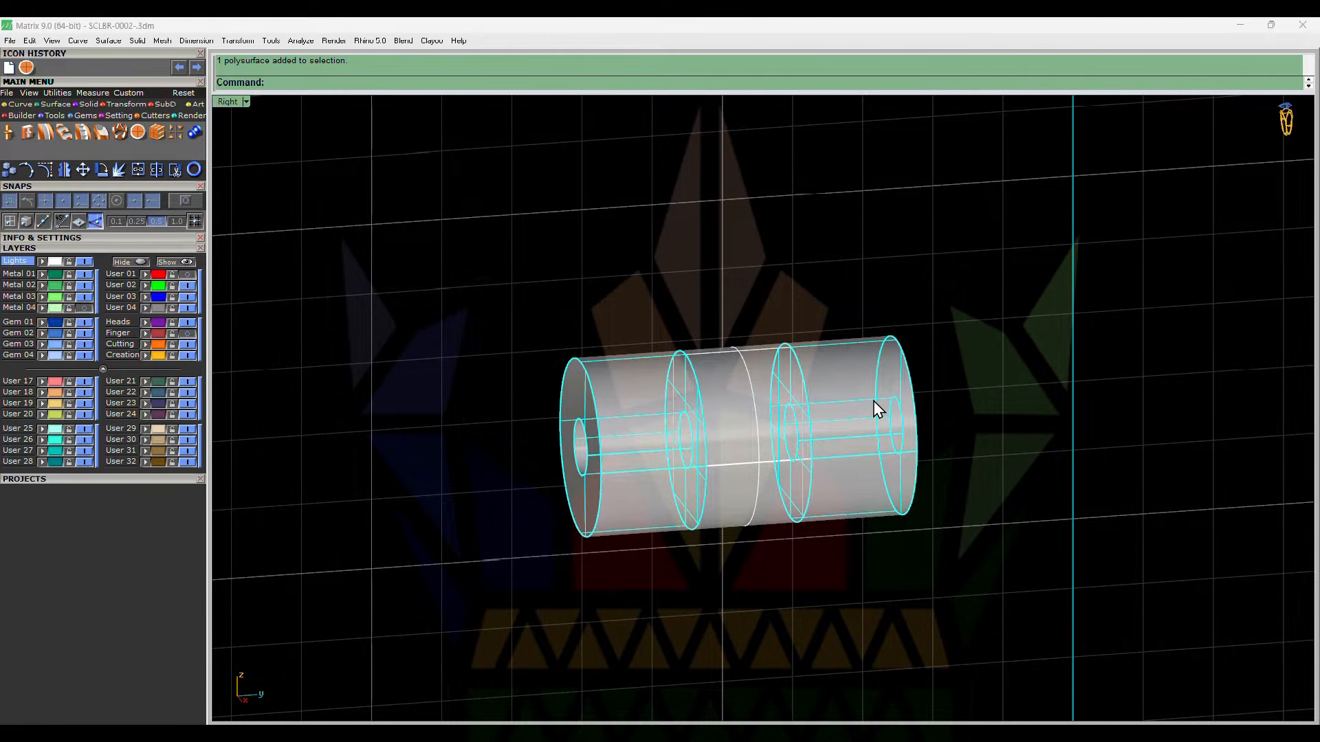
{"action": "right_click_drag", "start_coordinate": [872, 402], "coordinate": [809, 439], "text": "ctrl+shift"}
{"action": "key", "text": "Escape"}
- Show the two band pieces around the hinge tube, inspect how they overlap it, and hide them again
{"action": "type", "text": "ss"}
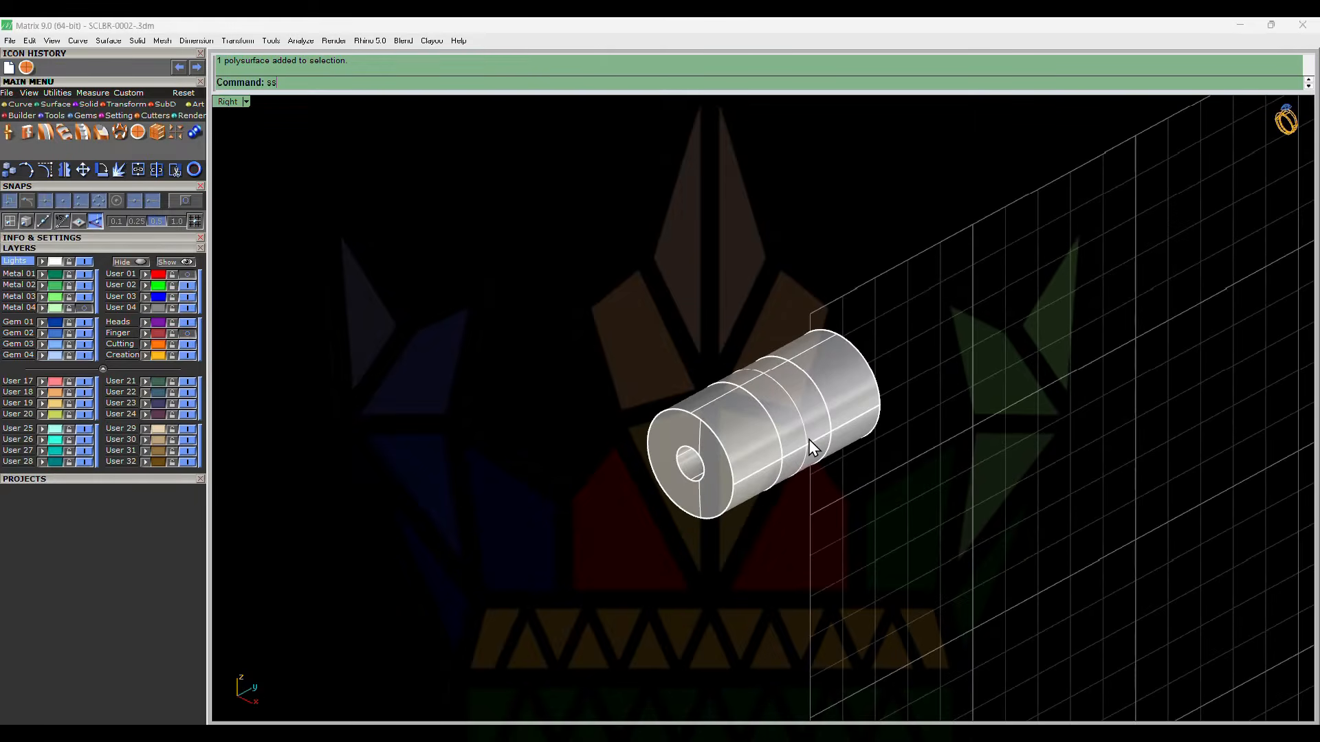
{"action": "key", "text": "Return"}
{"action": "left_click", "coordinate": [749, 373]}
{"action": "right_click_drag", "start_coordinate": [749, 373], "coordinate": [795, 389], "text": "ctrl+shift"}
{"action": "left_click", "coordinate": [769, 433]}
{"action": "key", "text": "Return"}
{"action": "right_click_drag", "start_coordinate": [665, 471], "coordinate": [749, 414], "text": "ctrl+shift"}
{"action": "scroll", "coordinate": [749, 414], "scroll_direction": "up", "scroll_amount": 6}
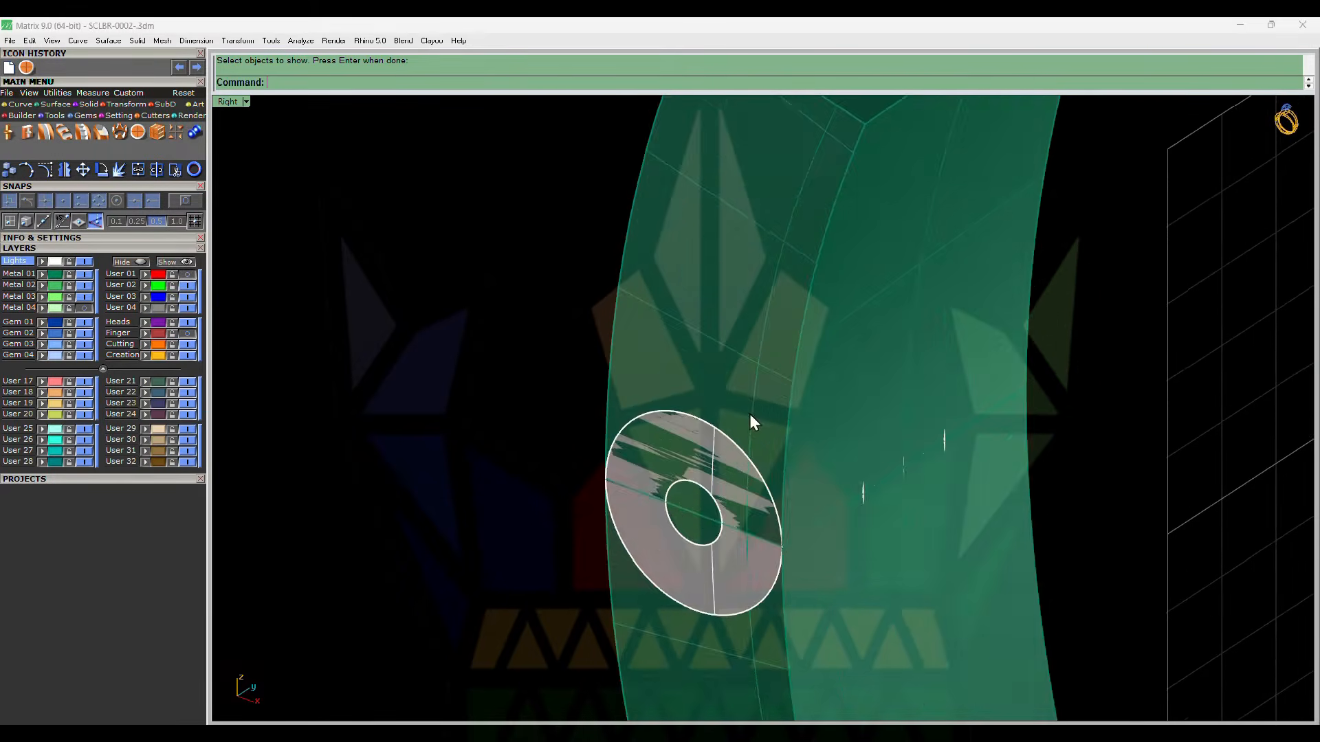
{"action": "scroll", "coordinate": [735, 446], "scroll_direction": "up", "scroll_amount": 4}
{"action": "right_click_drag", "start_coordinate": [740, 468], "coordinate": [884, 418], "text": "ctrl+shift"}
{"action": "key", "text": "ctrl+F2"}
{"action": "left_click", "coordinate": [825, 580]}
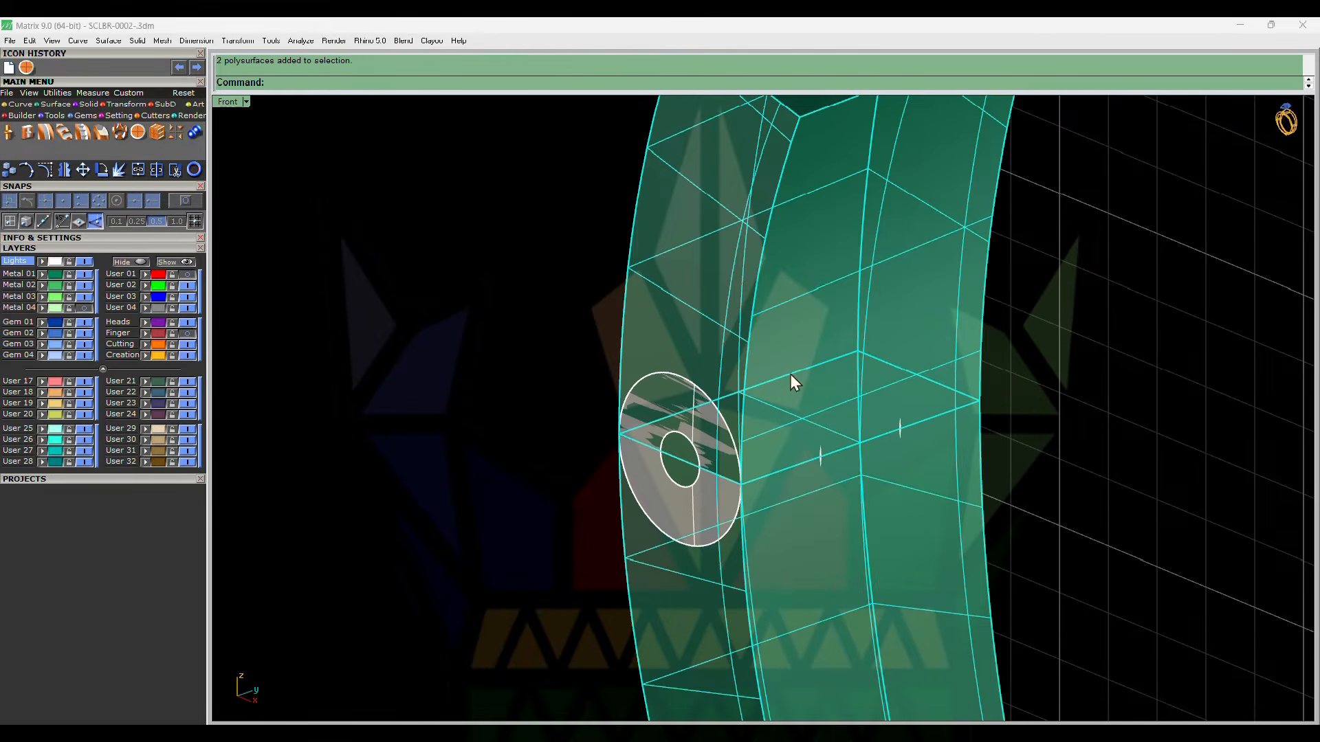
{"action": "type", "text": "h"}
{"action": "key", "text": "Return"}
- Extract a copy of the front end knuckle's outer cylindrical surface
{"action": "type", "text": "e"}
{"action": "key", "text": "Return"}
{"action": "left_click", "coordinate": [744, 395]}
{"action": "key", "text": "Return"}
- Untrim both end edges of the extracted surface and cap it into a solid cylinder
{"action": "type", "text": "i"}
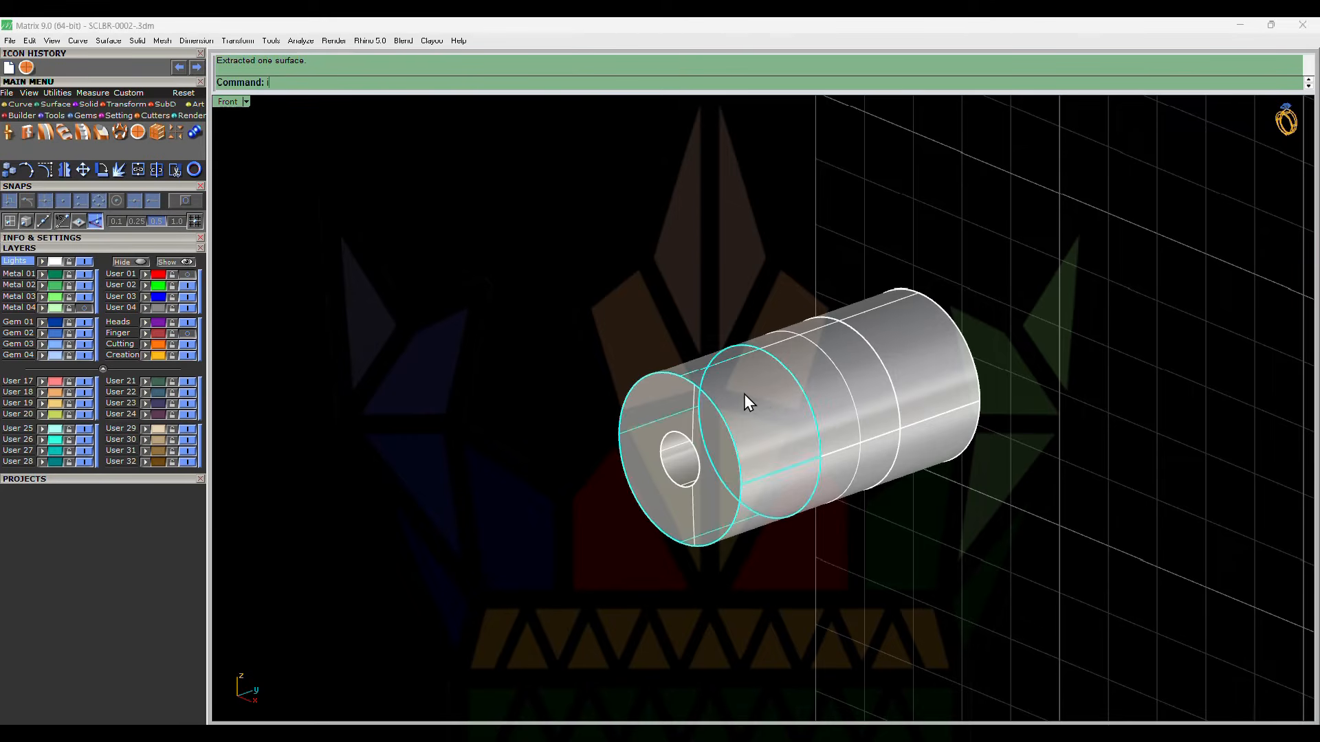
{"action": "key", "text": "Return"}
{"action": "left_click", "coordinate": [817, 413]}
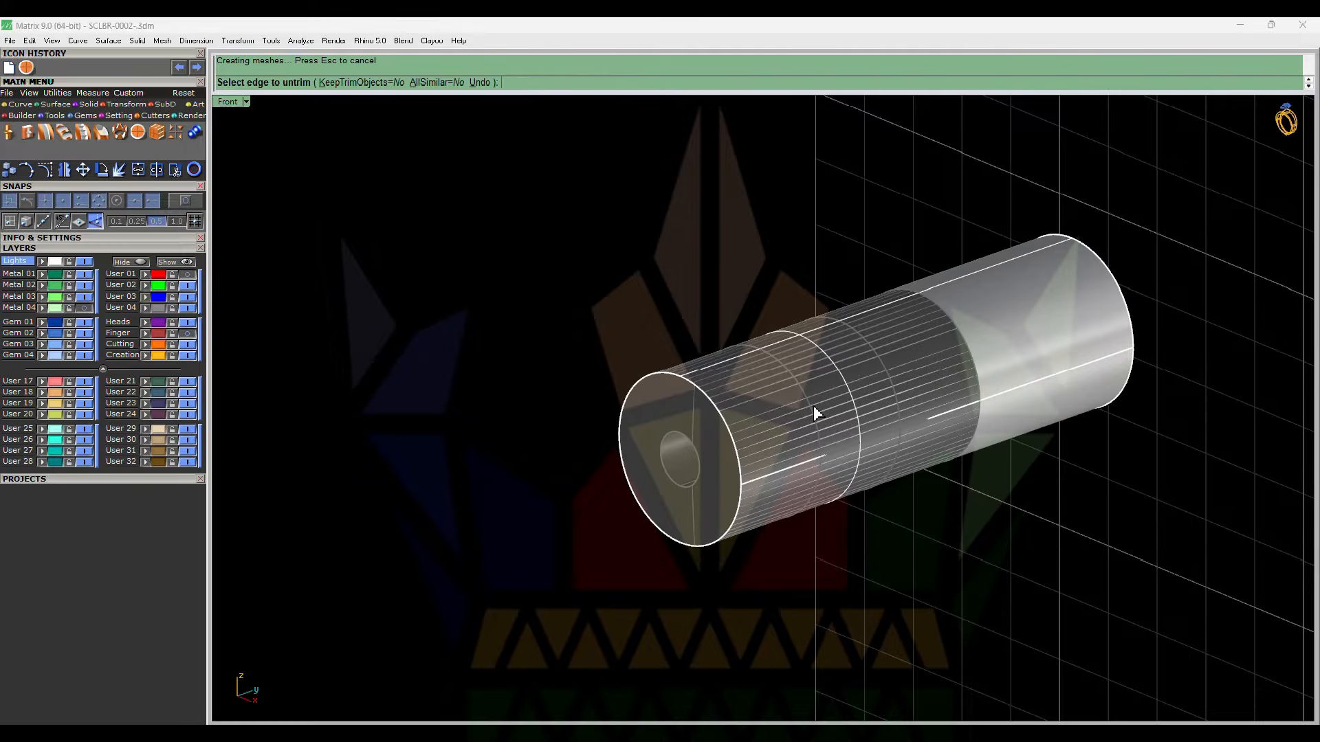
{"action": "left_click", "coordinate": [733, 447]}
{"action": "type", "text": "c"}
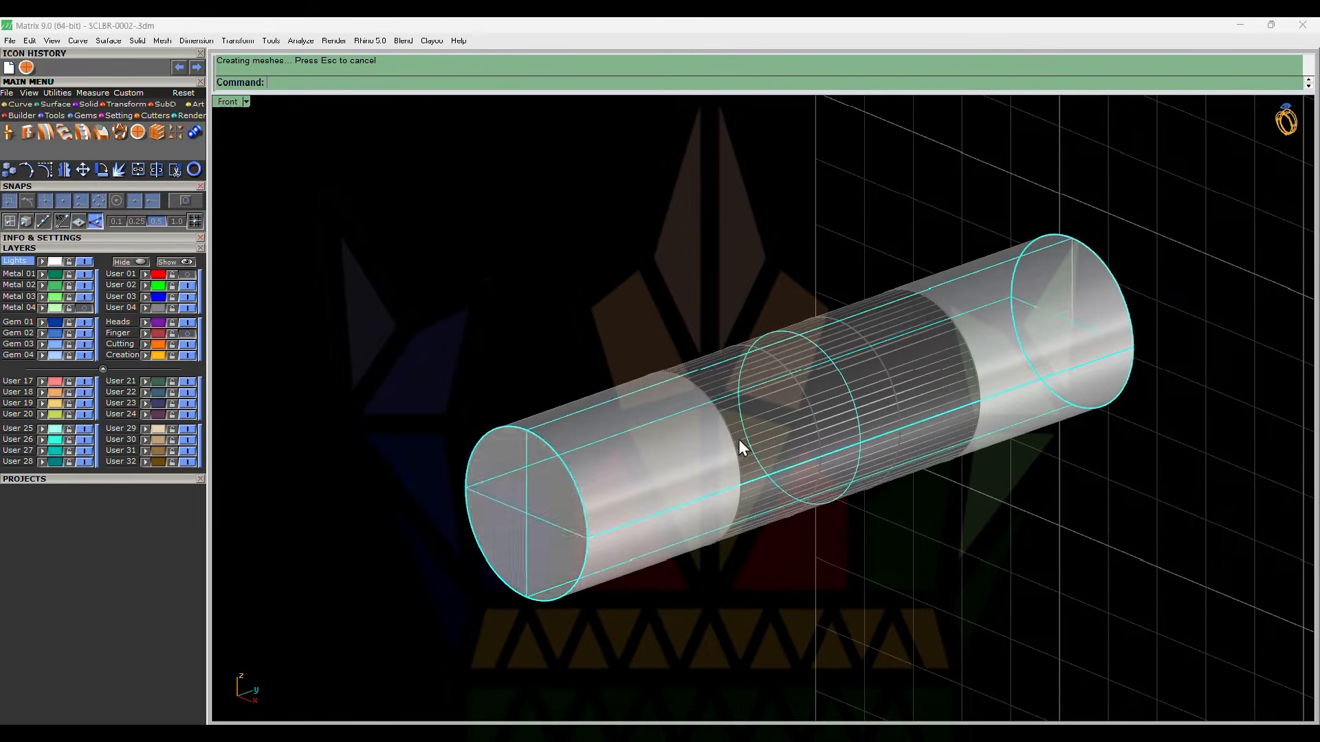
- Show the hidden band pieces above and below the hinge alongside the solid cylinder
{"action": "scroll", "coordinate": [738, 439], "scroll_direction": "down", "scroll_amount": 8}
{"action": "type", "text": "ss"}
{"action": "left_click", "coordinate": [803, 414]}
{"action": "left_click", "coordinate": [792, 525]}
{"action": "key", "text": "Return"}
- Boolean-subtract the solid cylinder from both band pieces to make room for the hinge knuckles
{"action": "right_click_drag", "start_coordinate": [792, 525], "coordinate": [819, 343], "text": "ctrl+shift"}
{"action": "left_click", "coordinate": [818, 344]}
{"action": "left_click", "coordinate": [802, 520], "text": "shift"}
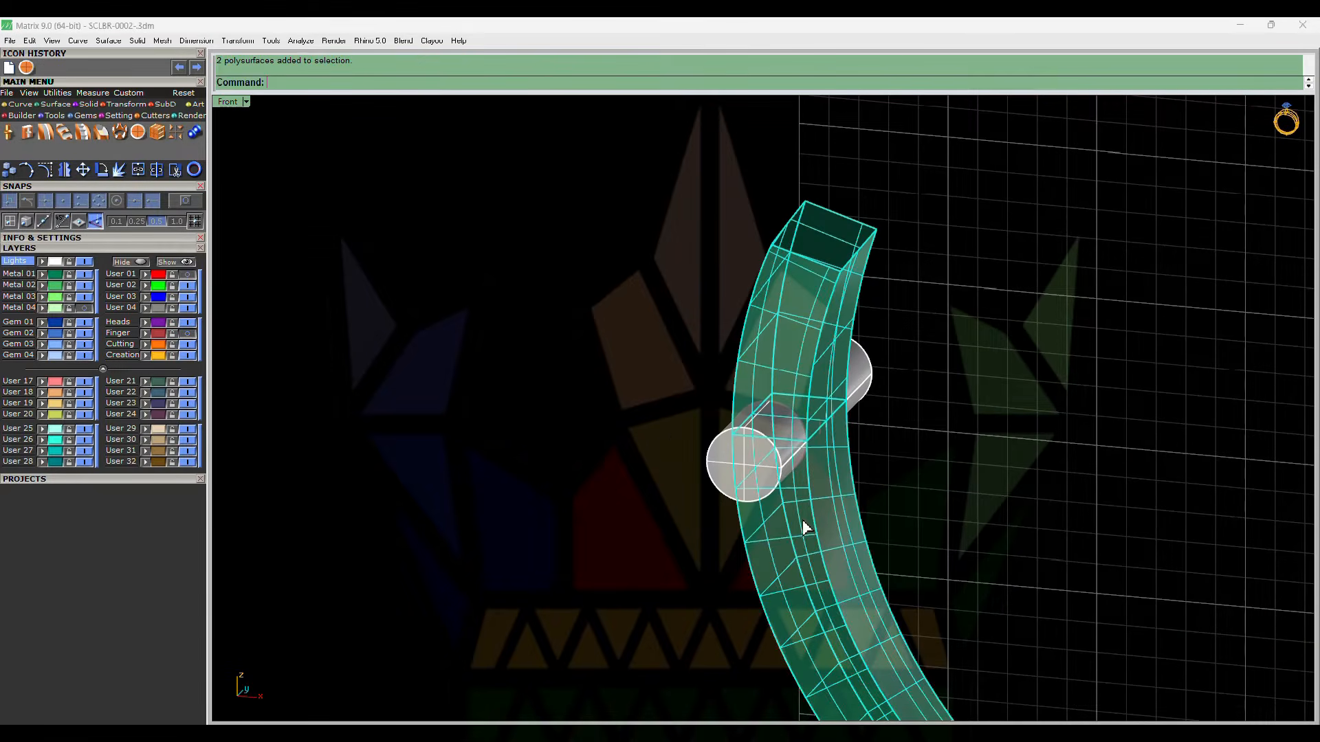
{"action": "type", "text": "d"}
{"action": "left_click", "coordinate": [766, 440]}
{"action": "key", "text": "Return"}
{"action": "right_click_drag", "start_coordinate": [766, 440], "coordinate": [792, 446], "text": "ctrl+shift"}
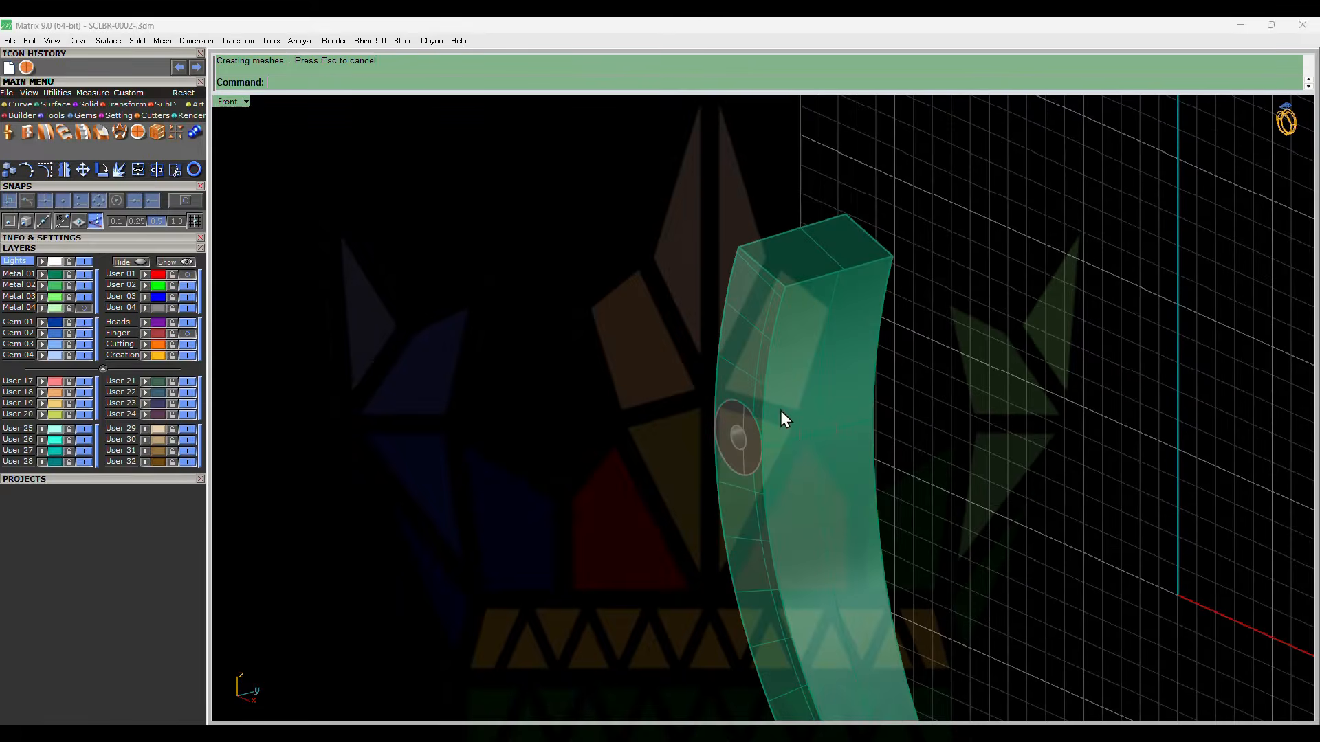
- Hide the upper and lower band pieces so that only the hinge knuckles remain
{"action": "key", "text": "ctrl+alt+h"}
{"action": "key", "text": "ctrl+F2"}
{"action": "left_click", "coordinate": [797, 333]}
{"action": "key", "text": "ctrl+h"}
{"action": "left_click", "coordinate": [802, 497]}
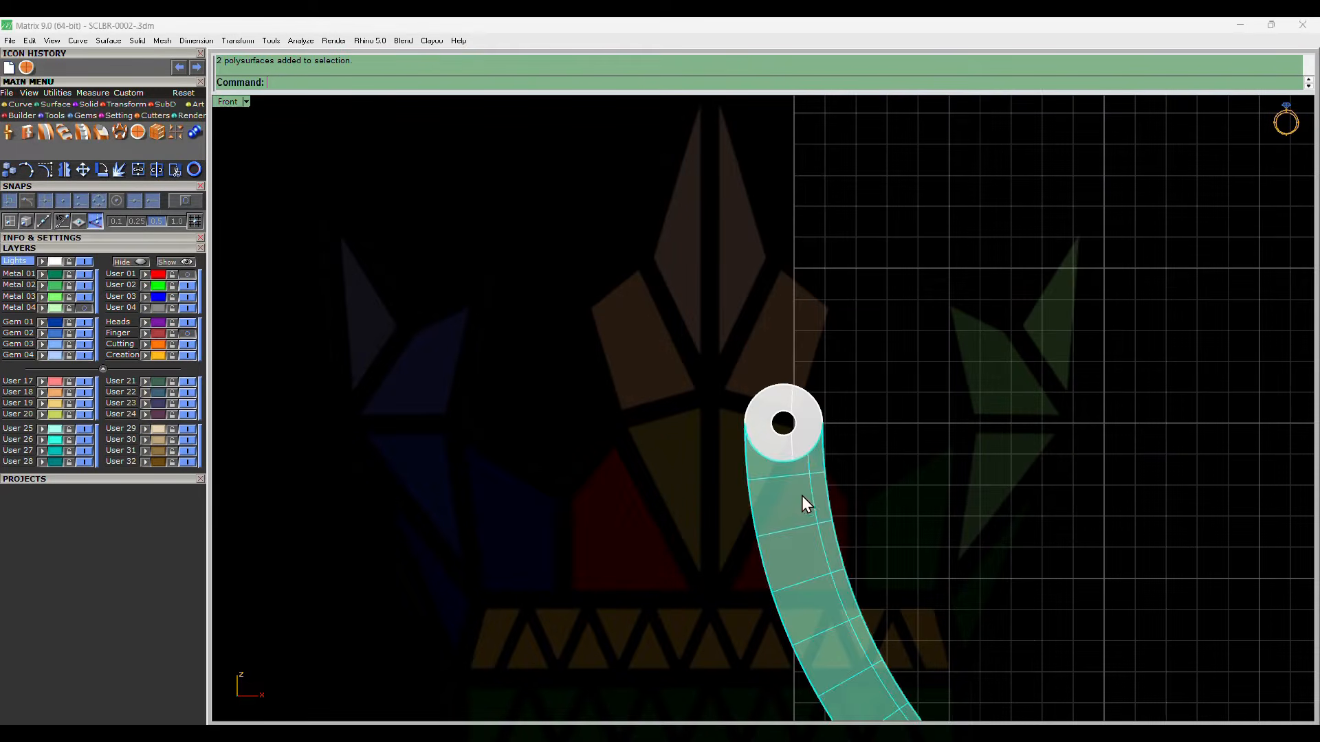
{"action": "key", "text": "ctrl+h"}
- Group the two outer knuckles and hide the middle knuckle
{"action": "right_click_drag", "start_coordinate": [802, 497], "coordinate": [797, 500], "text": "ctrl+shift"}
{"action": "scroll", "coordinate": [796, 455], "scroll_direction": "up", "scroll_amount": 4}
{"action": "left_click", "coordinate": [770, 443]}
{"action": "left_click", "coordinate": [873, 419], "text": "shift"}
{"action": "key", "text": "ctrl+g"}
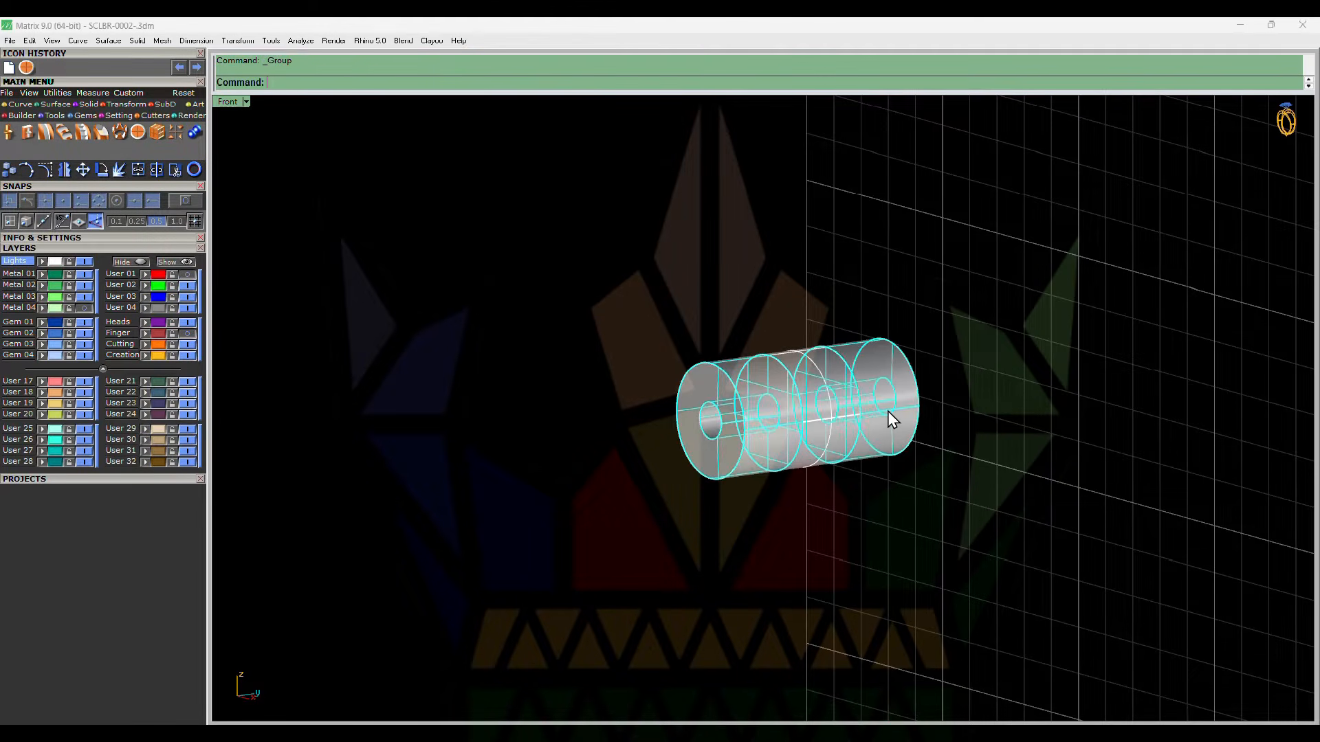
{"action": "key", "text": "ctrl+i"}
{"action": "key", "text": "ctrl+h"}
- Show the upper band piece, group it with the two outer knuckles, and hide the group
{"action": "key", "text": "ctrl+shift+h"}
{"action": "left_click", "coordinate": [854, 336]}
{"action": "key", "text": "Return"}
{"action": "left_click", "coordinate": [856, 321]}
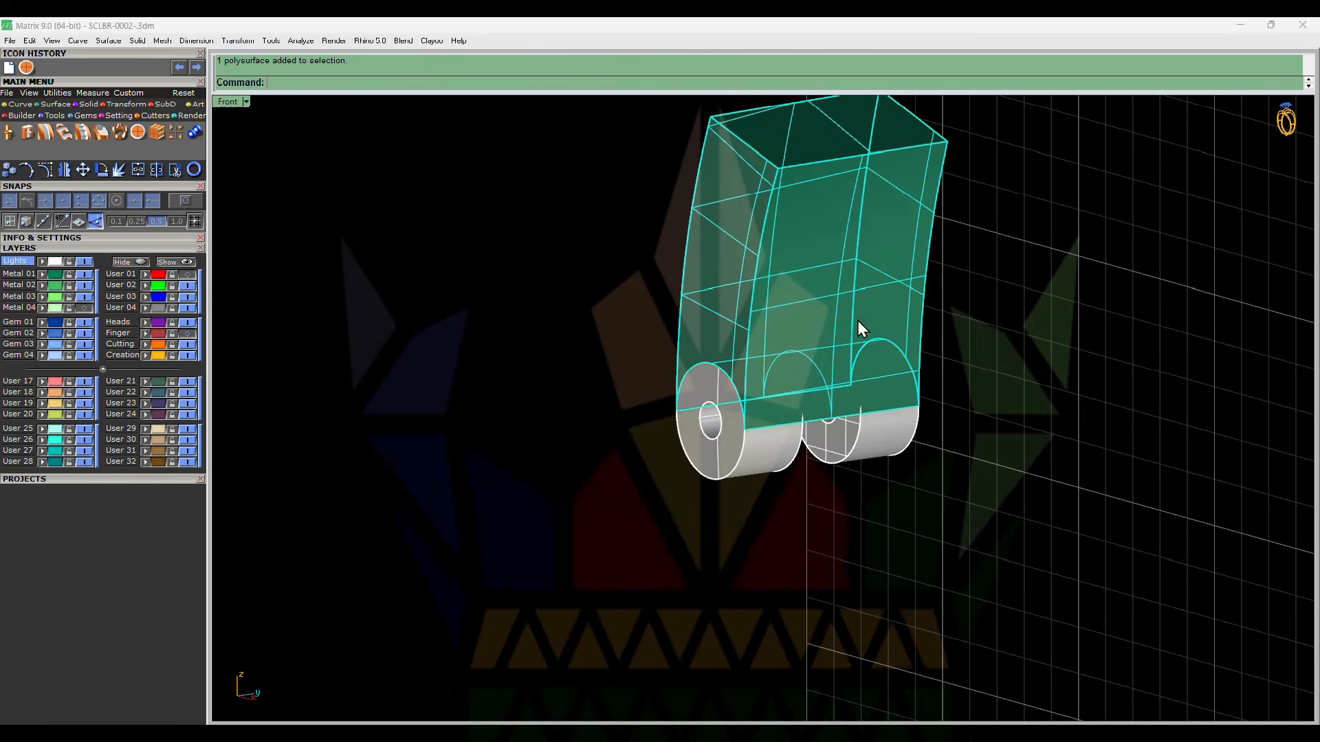
{"action": "left_click", "coordinate": [888, 447], "text": "shift"}
{"action": "key", "text": "ctrl+h"}
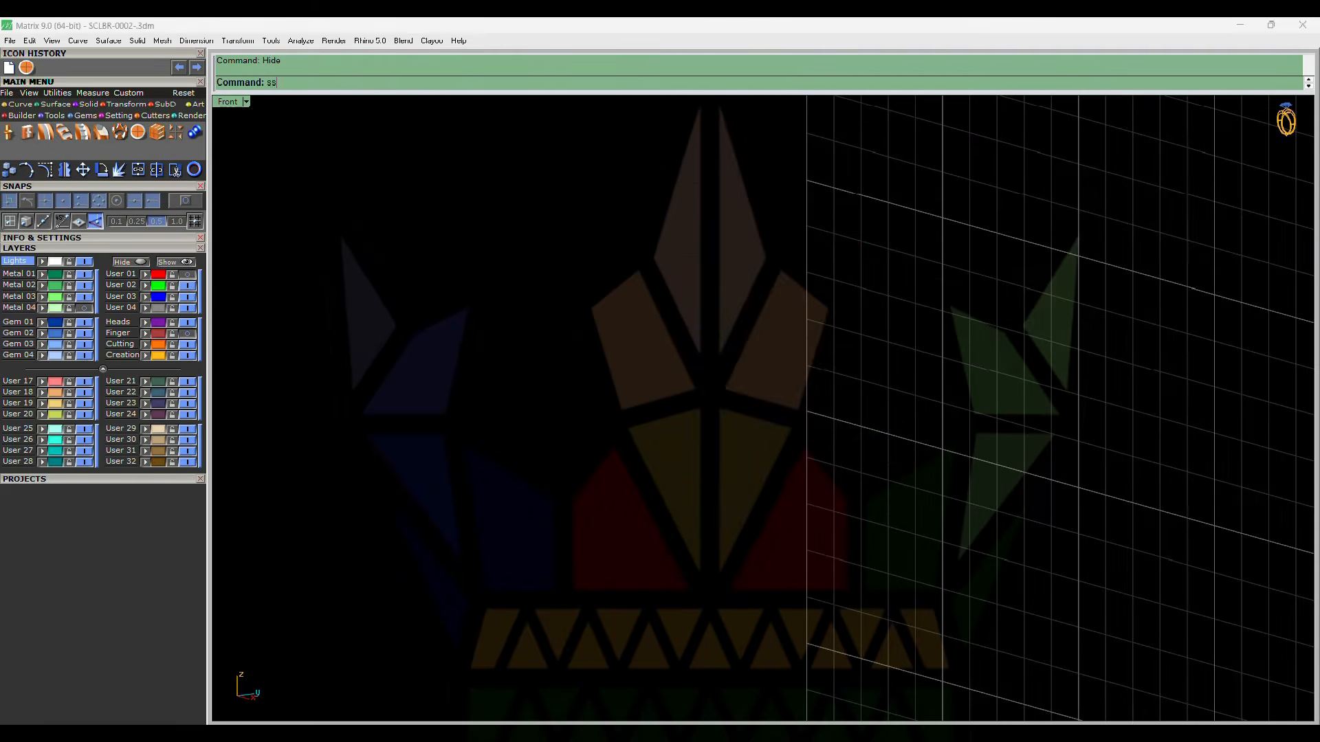
- Show the middle knuckle and the lower band piece and group them together
{"action": "key", "text": "ctrl+shift+h"}
{"action": "left_click", "coordinate": [831, 450]}
{"action": "key", "text": "Return"}
{"action": "left_click", "coordinate": [835, 407]}
{"action": "left_click", "coordinate": [846, 488], "text": "shift"}
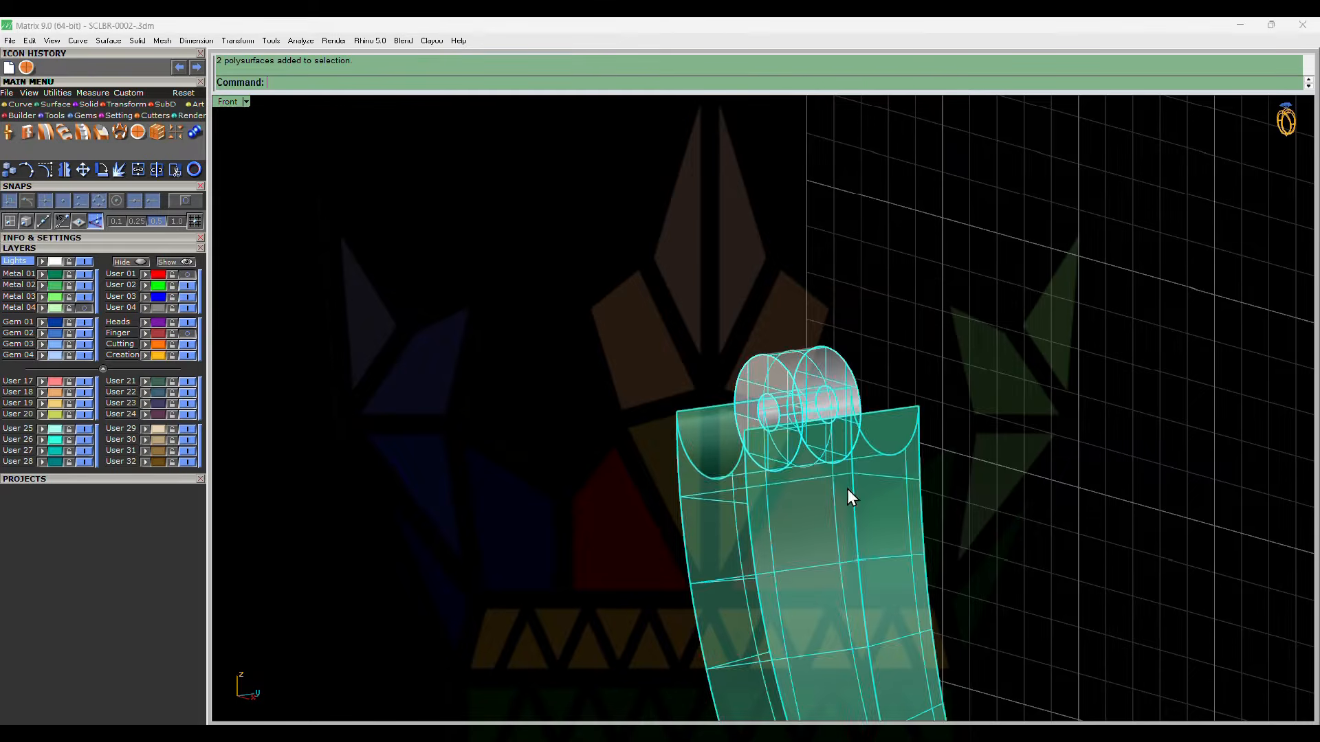
{"action": "key", "text": "ctrl+g"}
- Show the upper band group again beside the lower one and assign the hinge knuckles to a green metal layer
{"action": "left_click", "coordinate": [715, 367]}
{"action": "scroll", "coordinate": [825, 405], "scroll_direction": "down", "scroll_amount": 4}
{"action": "key", "text": "ctrl+shift+h"}
{"action": "left_click", "coordinate": [826, 331]}
{"action": "key", "text": "Return"}
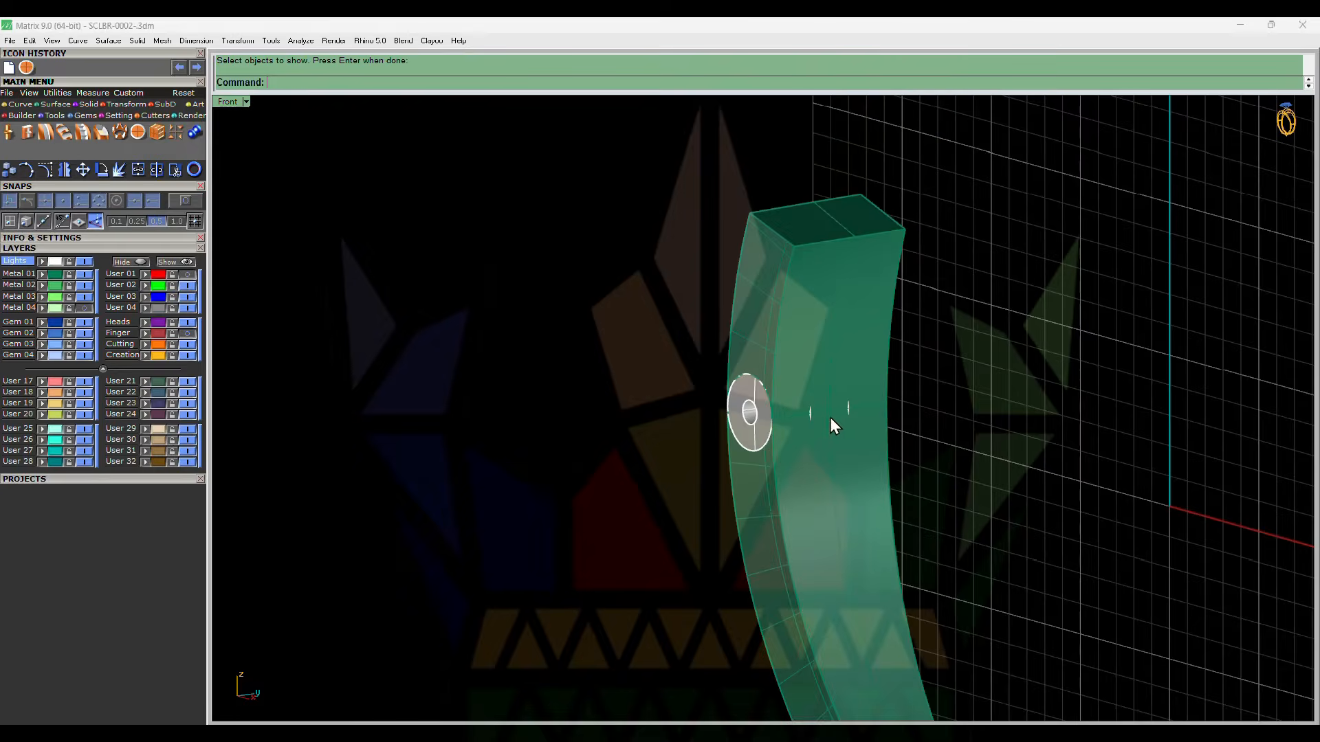
{"action": "key", "text": "F2"}
{"action": "left_click", "coordinate": [778, 339]}
{"action": "left_click", "coordinate": [1177, 312]}
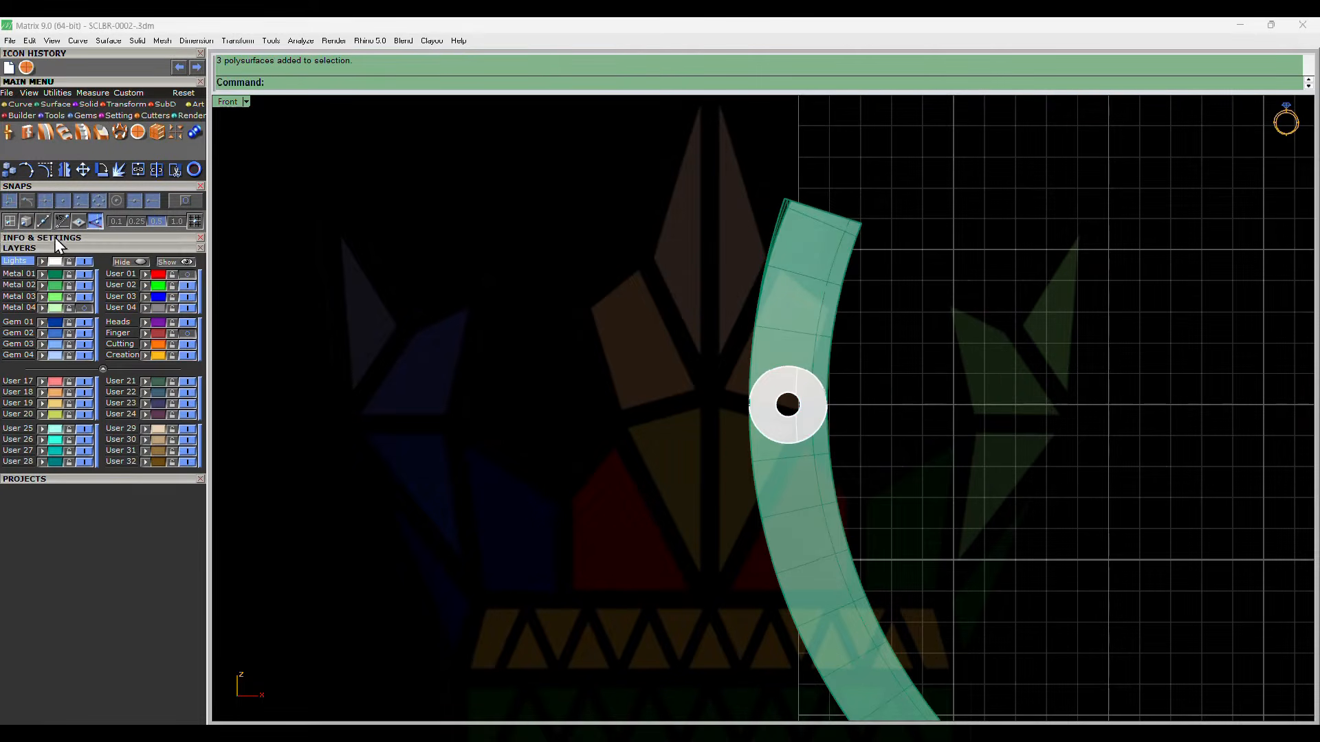
- Move the upper band group straight up, away from the lower one, to expose the interlocking knuckles
{"action": "left_click", "coordinate": [804, 334]}
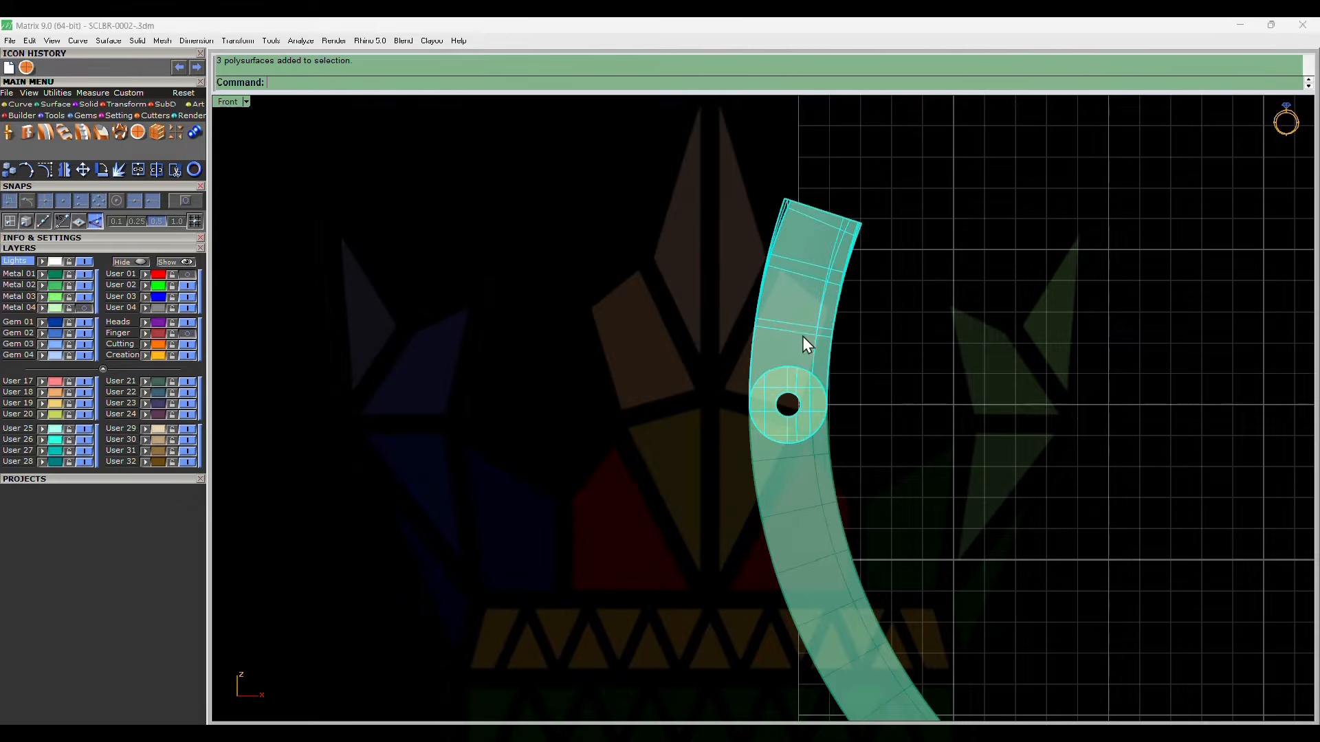
{"action": "key", "text": "m"}
{"action": "scroll", "coordinate": [871, 379], "scroll_direction": "up", "scroll_amount": 6}
{"action": "left_click", "coordinate": [876, 377]}
{"action": "left_click", "coordinate": [878, 211]}
{"action": "right_click_drag", "start_coordinate": [654, 347], "coordinate": [848, 369], "text": "ctrl+shift"}
{"action": "scroll", "coordinate": [848, 371], "scroll_direction": "down", "scroll_amount": 6}
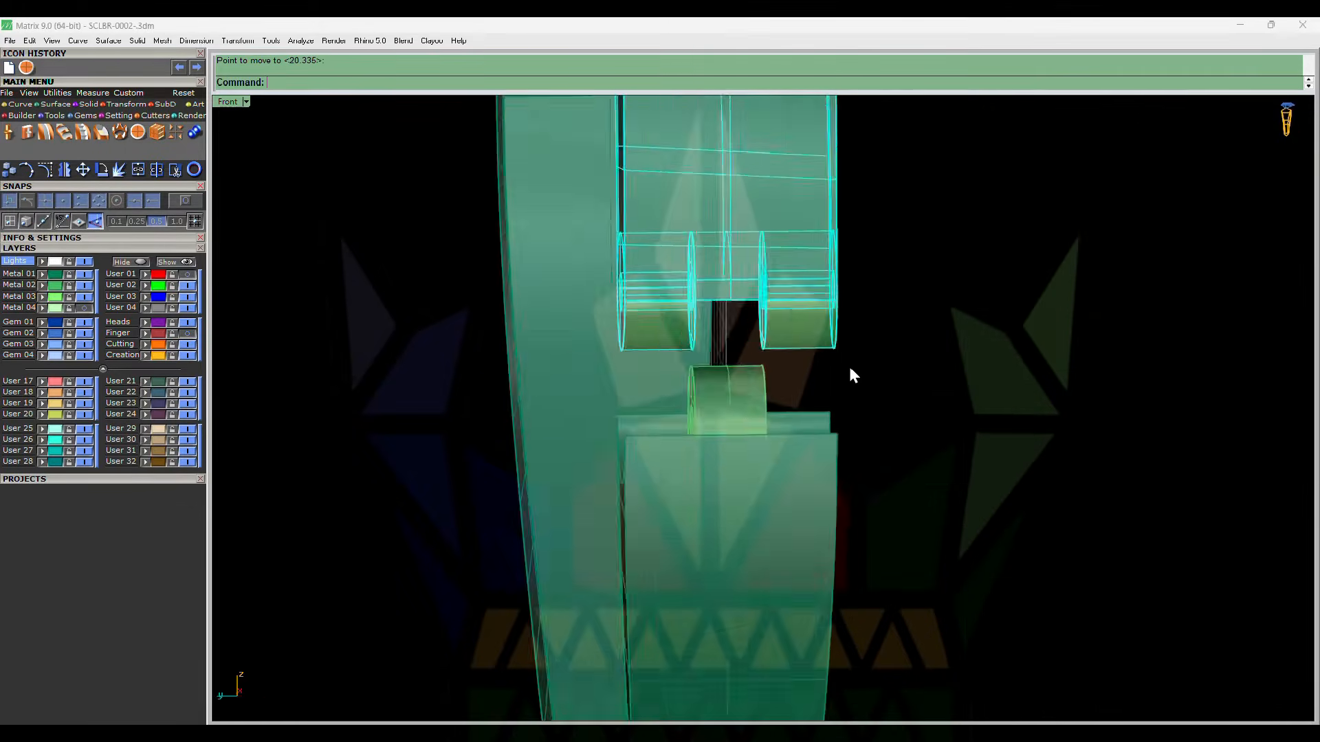
- Inspect the separated knuckles from several angles and undo the move of the upper band group
{"action": "key", "text": "ctrl+alt+s"}
{"action": "right_click_drag", "start_coordinate": [963, 371], "coordinate": [705, 371], "text": "ctrl+shift"}
{"action": "left_click", "coordinate": [654, 287]}
{"action": "right_click_drag", "start_coordinate": [876, 378], "coordinate": [884, 440], "text": "ctrl+shift"}
{"action": "scroll", "coordinate": [715, 360], "scroll_direction": "down", "scroll_amount": 8}
{"action": "key", "text": "ctrl+z"}
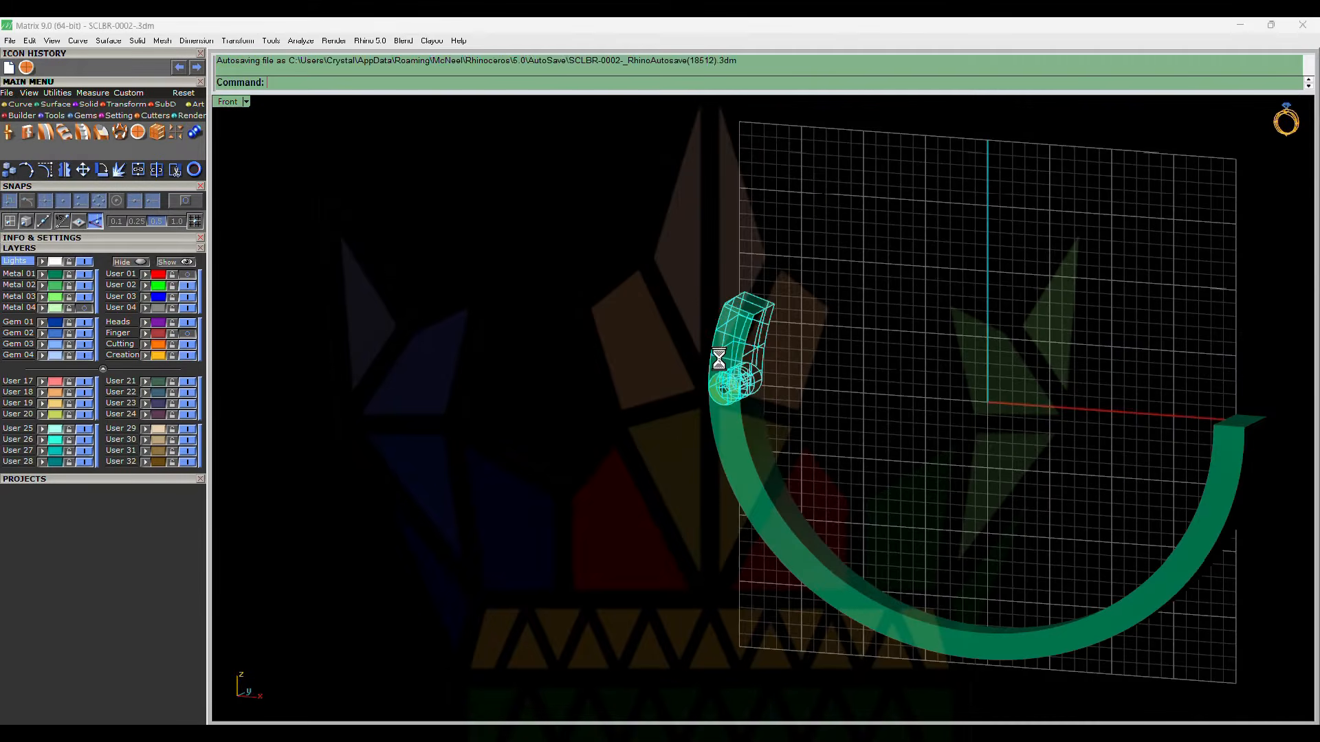
- Show all hidden parts of the bangle in the front view
{"action": "key", "text": "Escape"}
{"action": "key", "text": "ctrl+shift+h"}
{"action": "mouse_move", "coordinate": [719, 360]}
{"action": "right_mouse_down", "text": "ctrl+shift"}
{"action": "mouse_move", "coordinate": [918, 405]}
{"action": "mouse_move", "coordinate": [674, 363]}
{"action": "mouse_move", "coordinate": [790, 362]}
{"action": "mouse_move", "coordinate": [697, 352]}
{"action": "right_mouse_up", "text": "ctrl+shift"}
{"action": "key", "text": "ctrl+F2"}
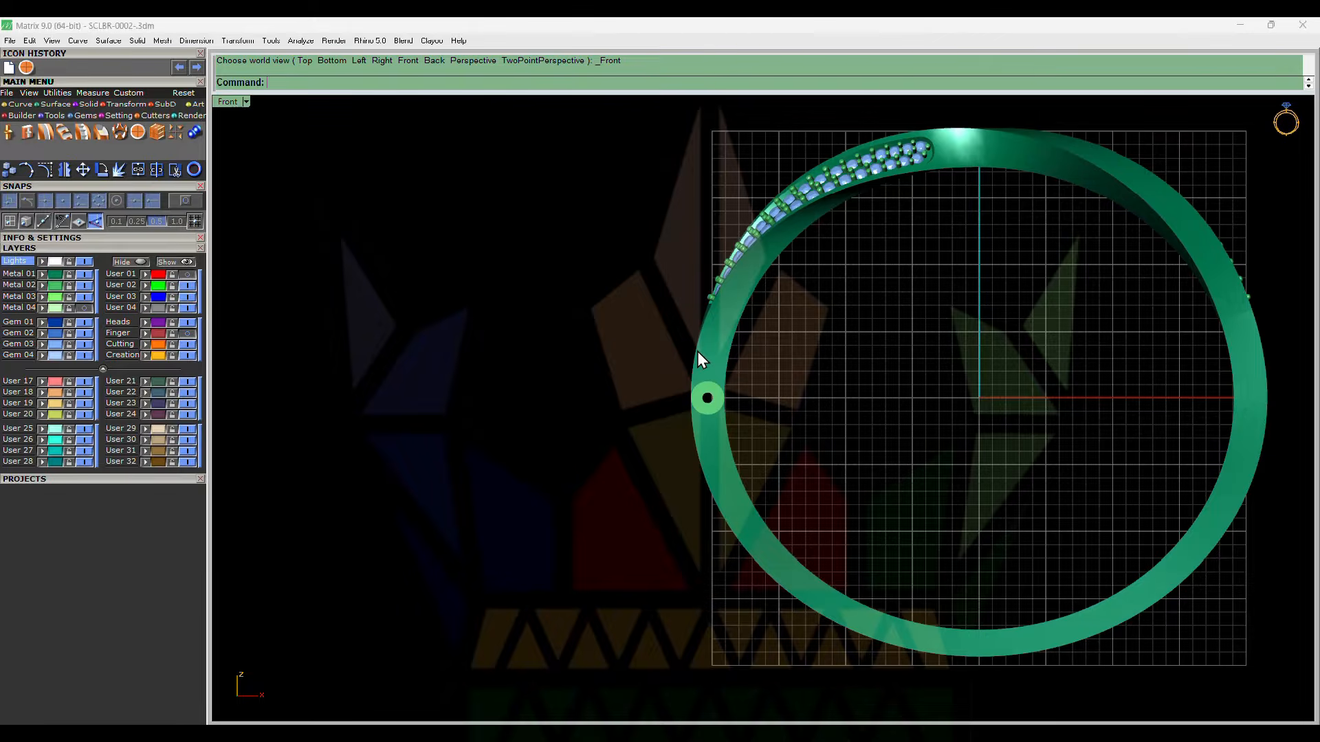
- Try rotating the lower bangle half about the hinge hole's centre to open it, and undo the rotation
{"action": "left_click_drag", "start_coordinate": [698, 356], "coordinate": [666, 516]}
{"action": "scroll", "coordinate": [598, 378], "scroll_direction": "up", "scroll_amount": 10}
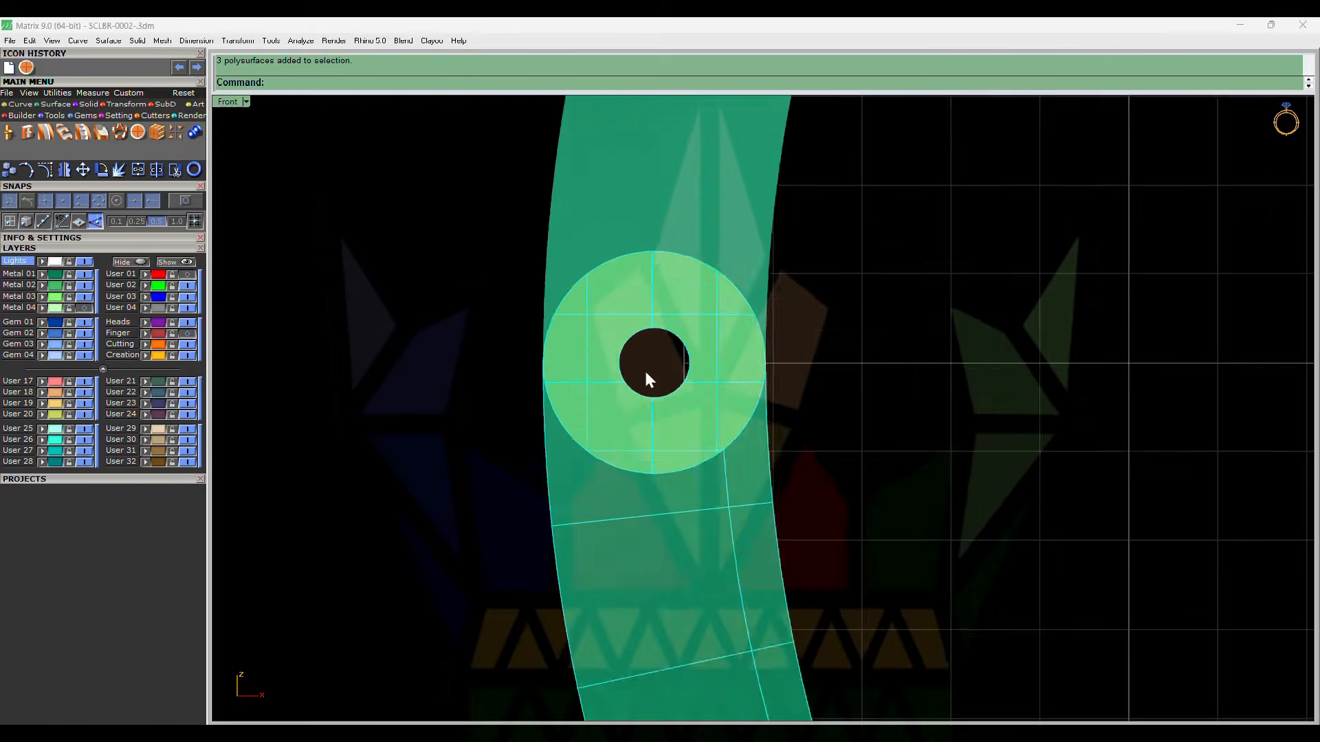
{"action": "type", "text": "r"}
{"action": "scroll", "coordinate": [661, 359], "scroll_direction": "down", "scroll_amount": 5}
{"action": "left_click", "coordinate": [573, 371]}
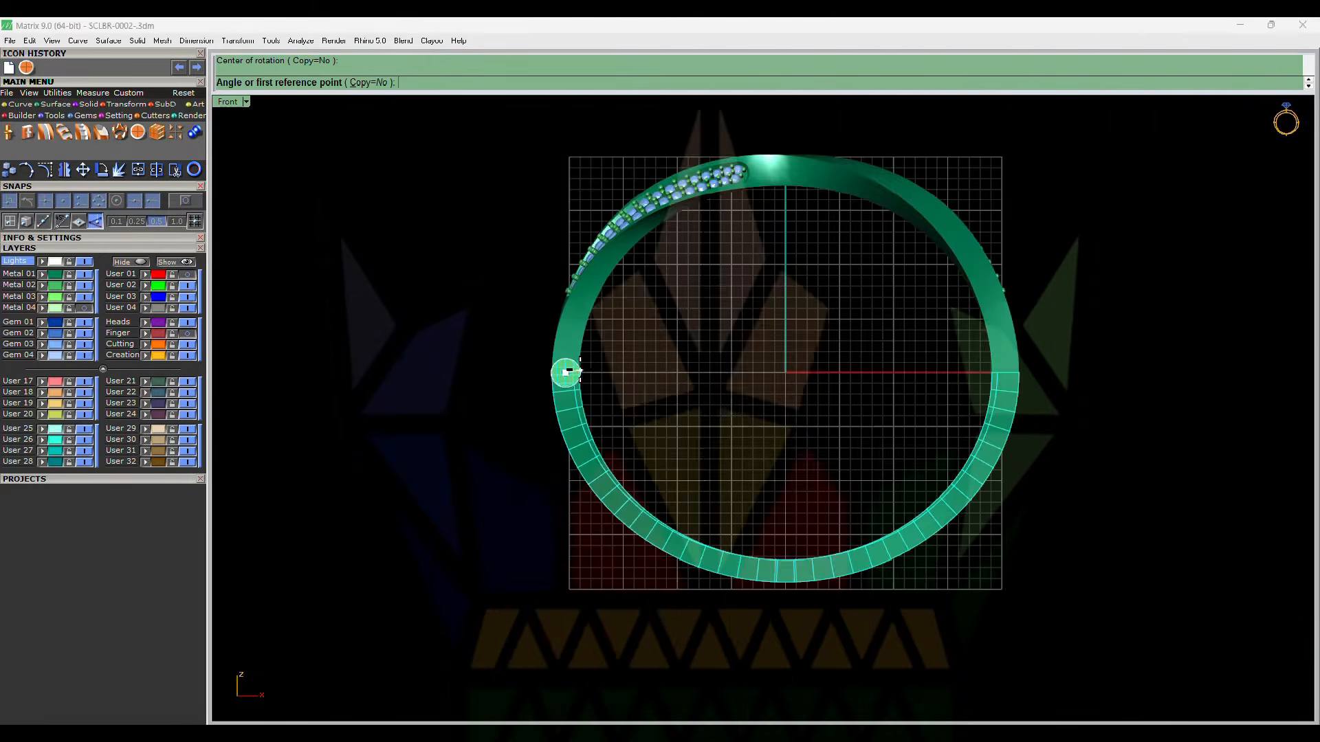
{"action": "left_click", "coordinate": [955, 370]}
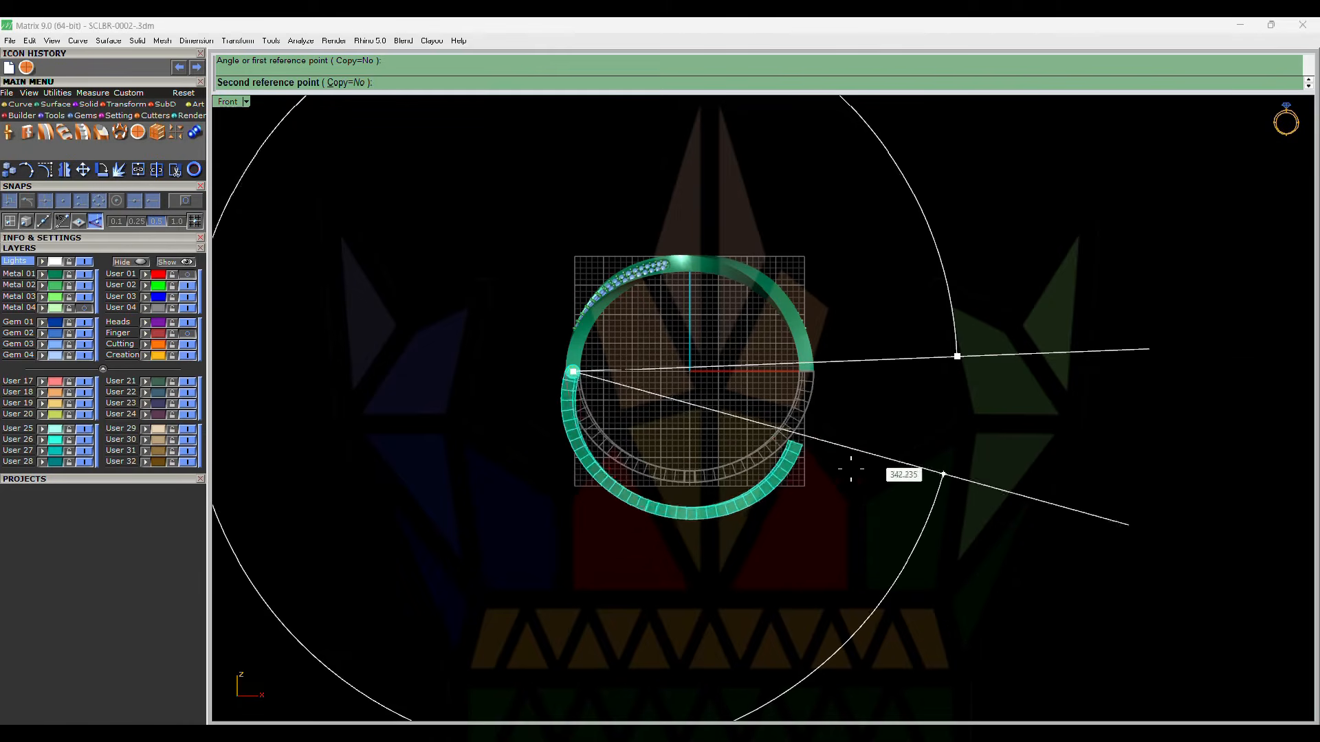
{"action": "left_click", "coordinate": [920, 368]}
{"action": "scroll", "coordinate": [773, 369], "scroll_direction": "up", "scroll_amount": 3}
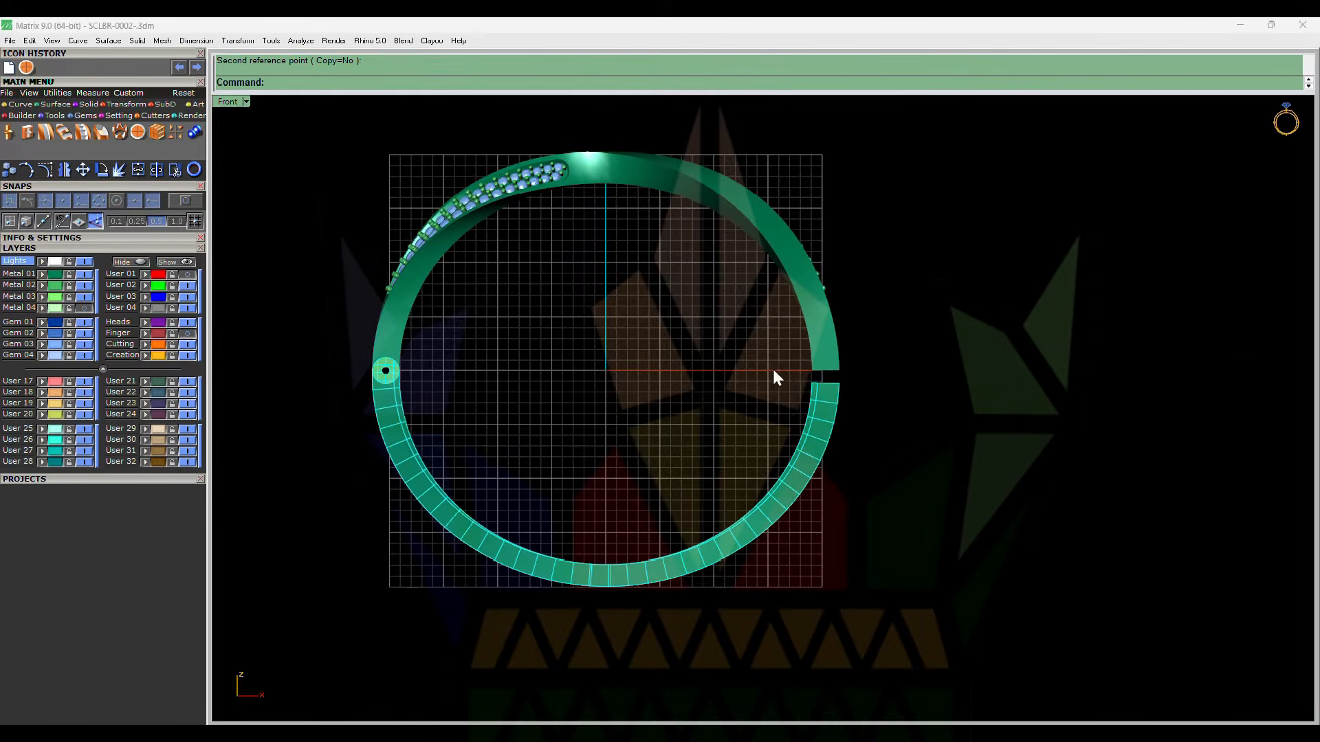
{"action": "scroll", "coordinate": [847, 373], "scroll_direction": "up", "scroll_amount": 4}
{"action": "left_click", "coordinate": [848, 373]}
{"action": "key", "text": "ctrl+z"}
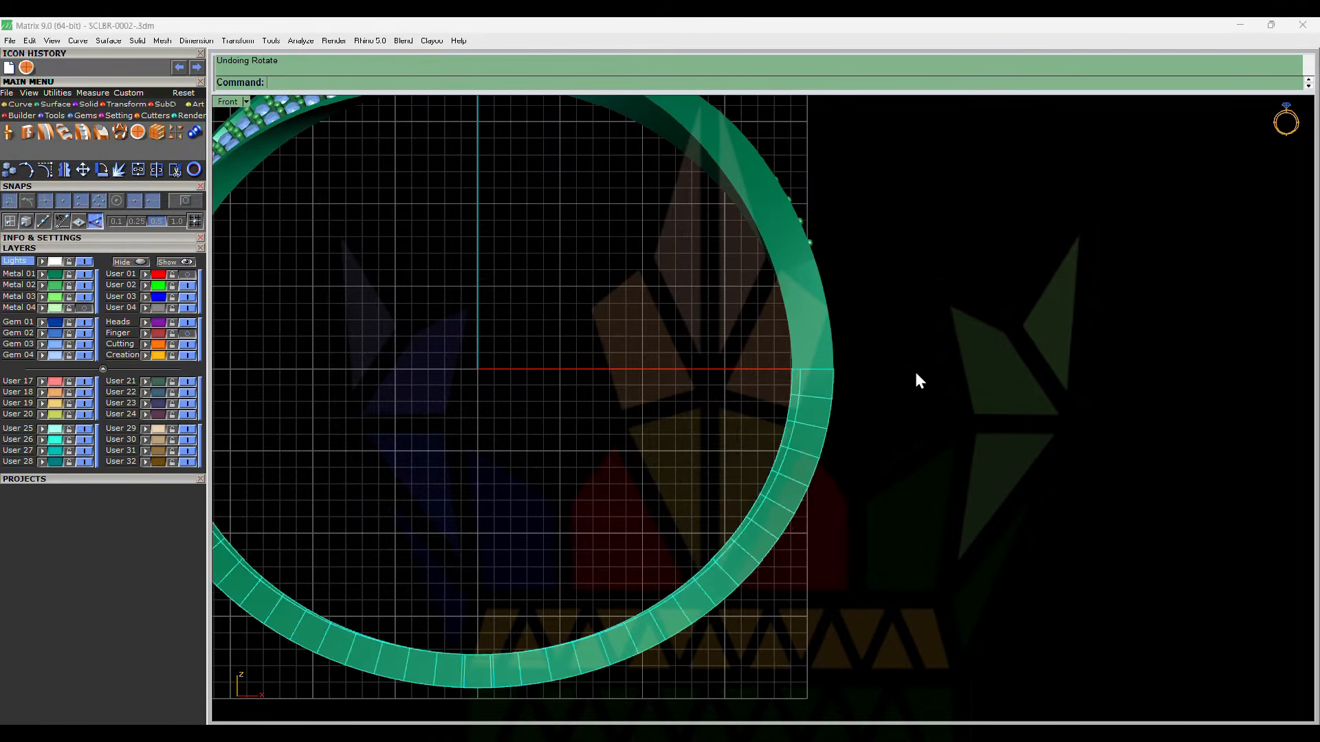
- Isolate the short band segment opposite the hinge, directly below the pavé stones
{"action": "right_click_drag", "start_coordinate": [914, 369], "coordinate": [723, 335], "text": "ctrl+shift"}
{"action": "left_click", "coordinate": [972, 353]}
{"action": "key", "text": "F2"}
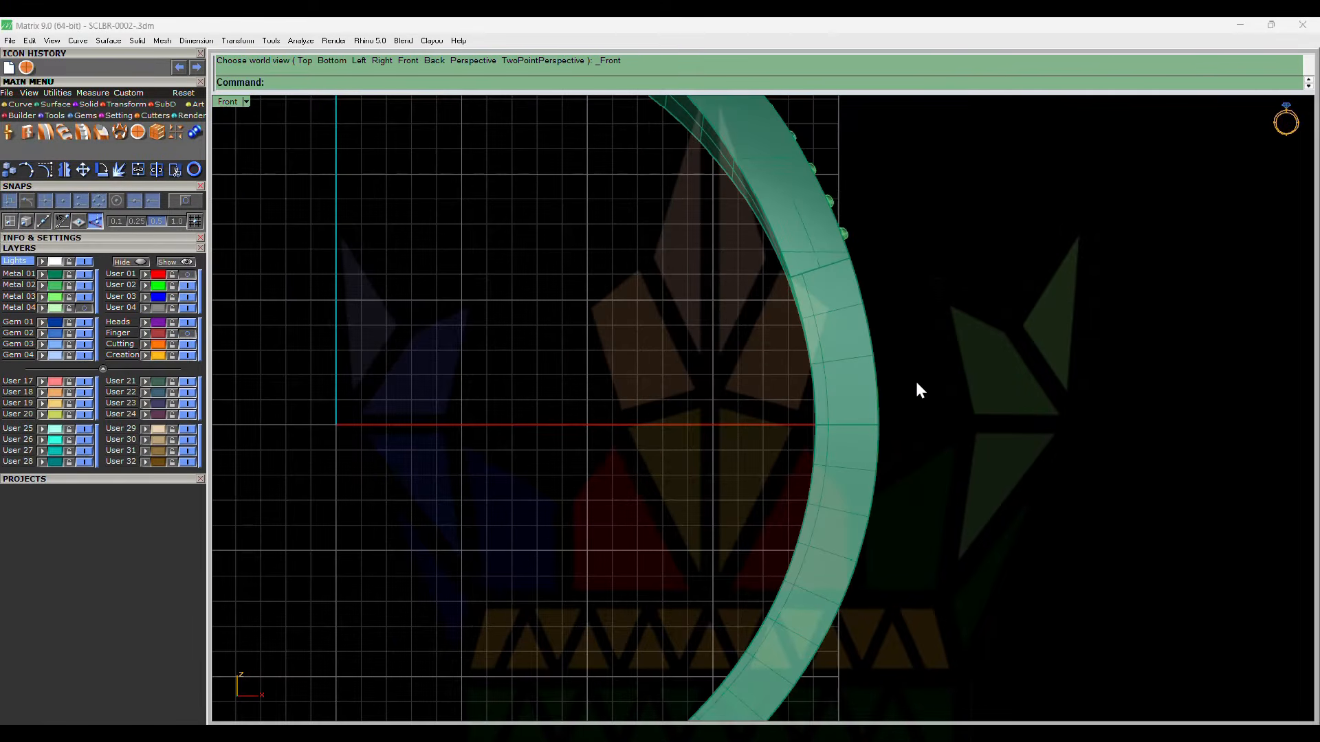
{"action": "right_click_drag", "start_coordinate": [966, 264], "coordinate": [795, 224], "text": "ctrl+shift"}
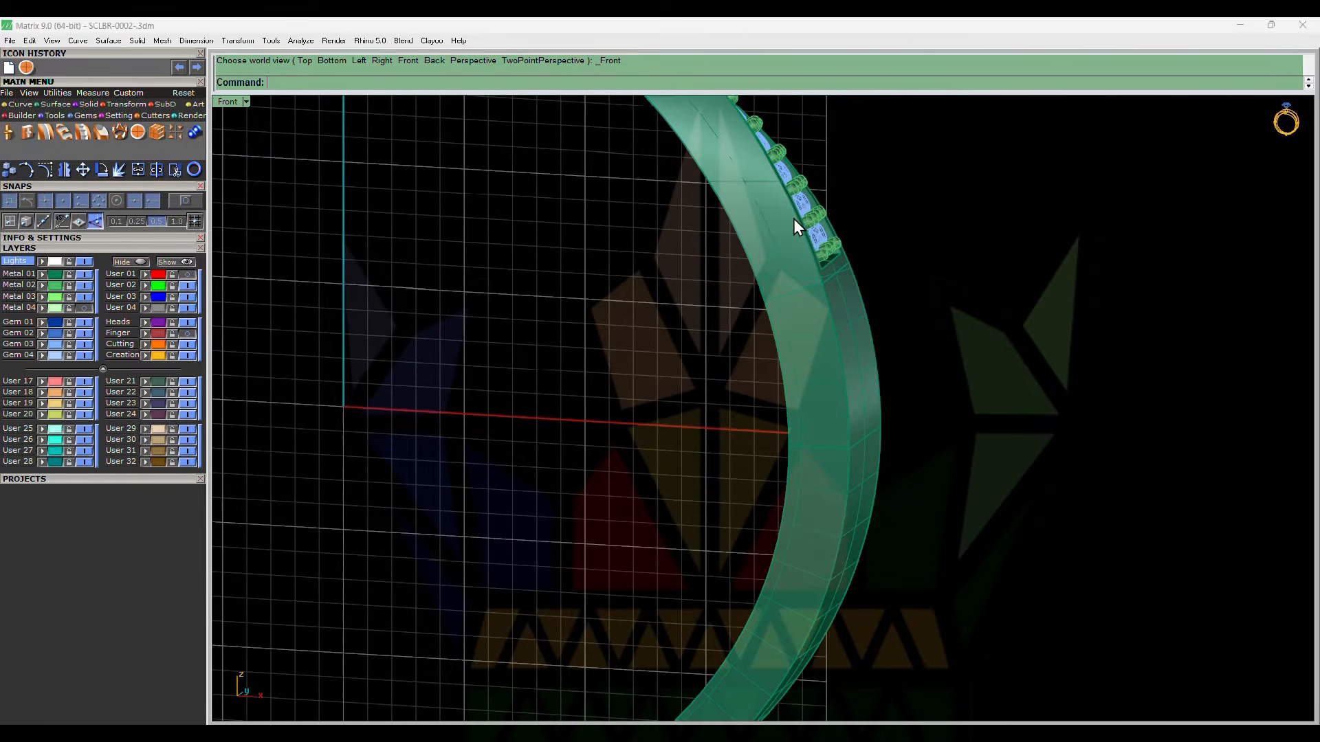
{"action": "right_click_drag", "start_coordinate": [859, 448], "coordinate": [793, 357], "text": "ctrl+shift"}
{"action": "left_click", "coordinate": [793, 365]}
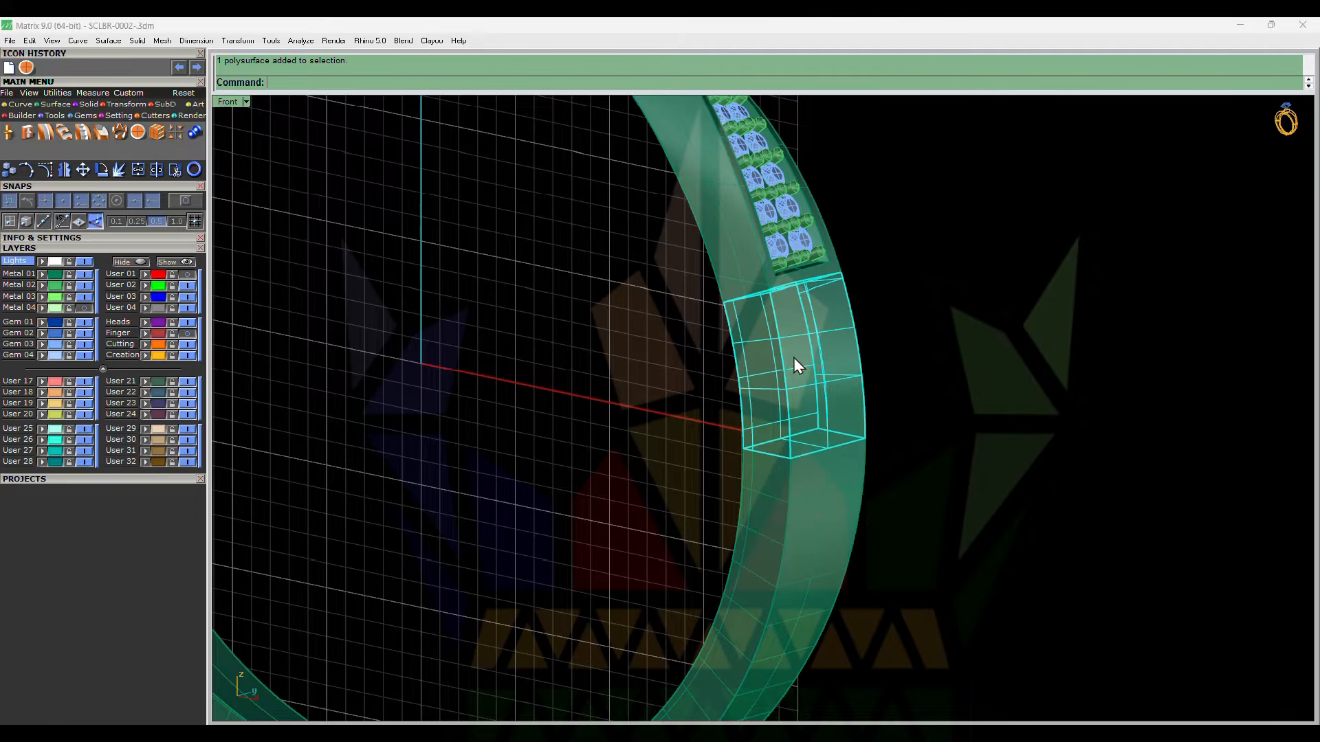
{"action": "key", "text": "ctrl+i"}
{"action": "key", "text": "ctrl+h"}
{"action": "right_click_drag", "start_coordinate": [794, 357], "coordinate": [764, 345], "text": "ctrl+shift"}
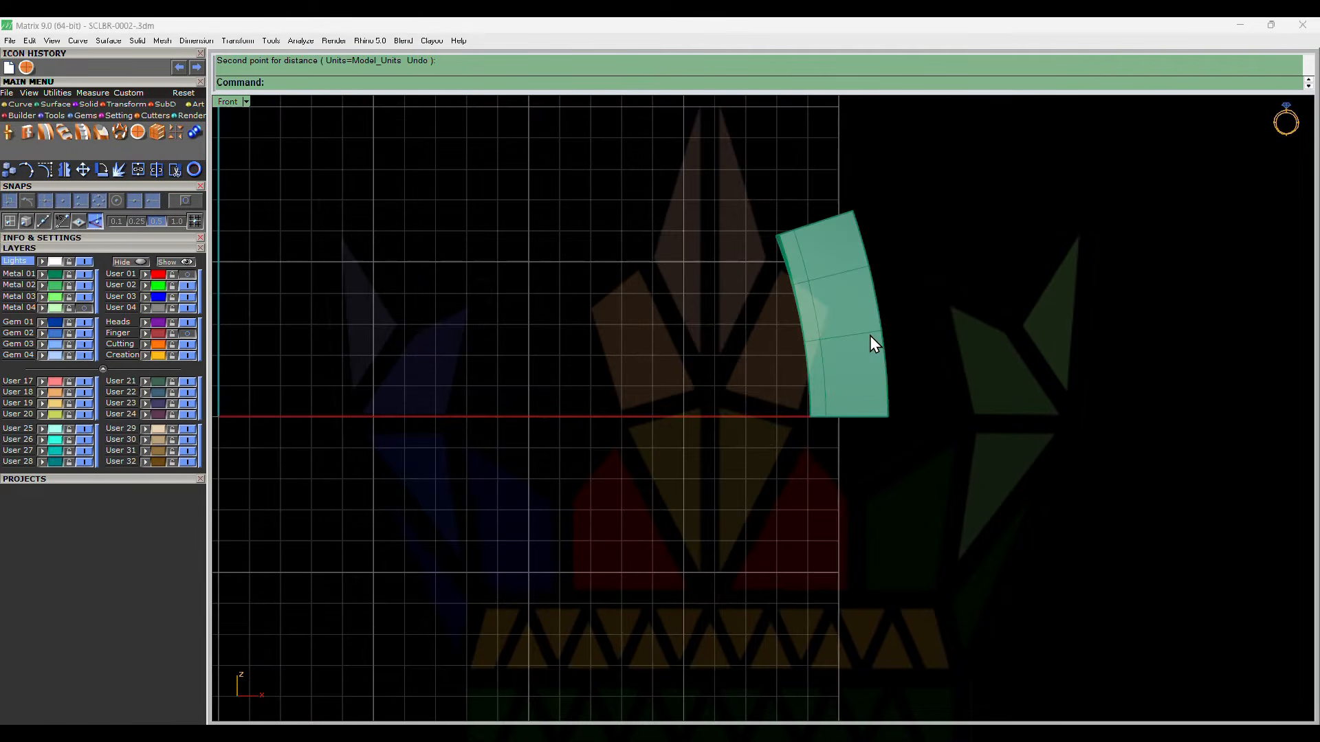
- Measure the segment's length from the midpoint of its lower end to its upper end in the front view
{"action": "scroll", "coordinate": [869, 335], "scroll_direction": "up", "scroll_amount": 2}
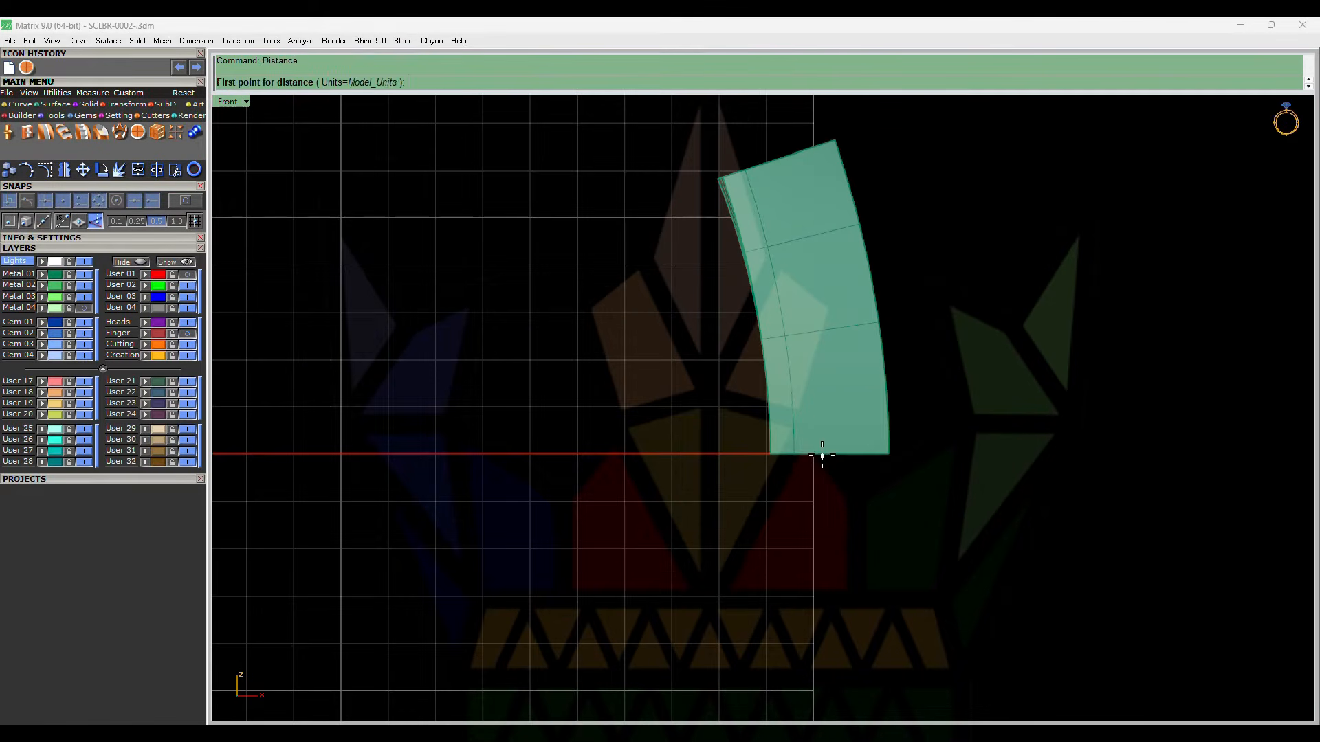
{"action": "left_click", "coordinate": [822, 454]}
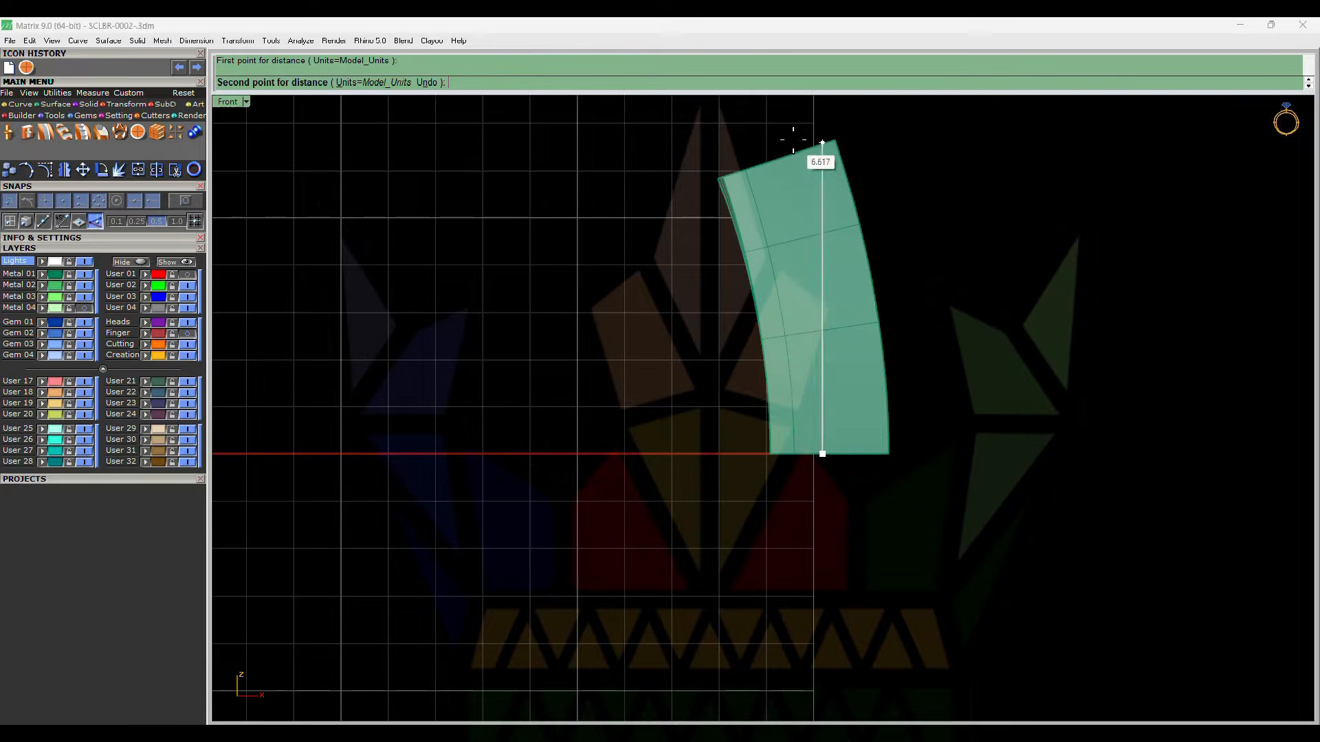
{"action": "left_click", "coordinate": [793, 140]}
{"action": "right_click_drag", "start_coordinate": [793, 140], "coordinate": [820, 339], "text": "ctrl+shift"}
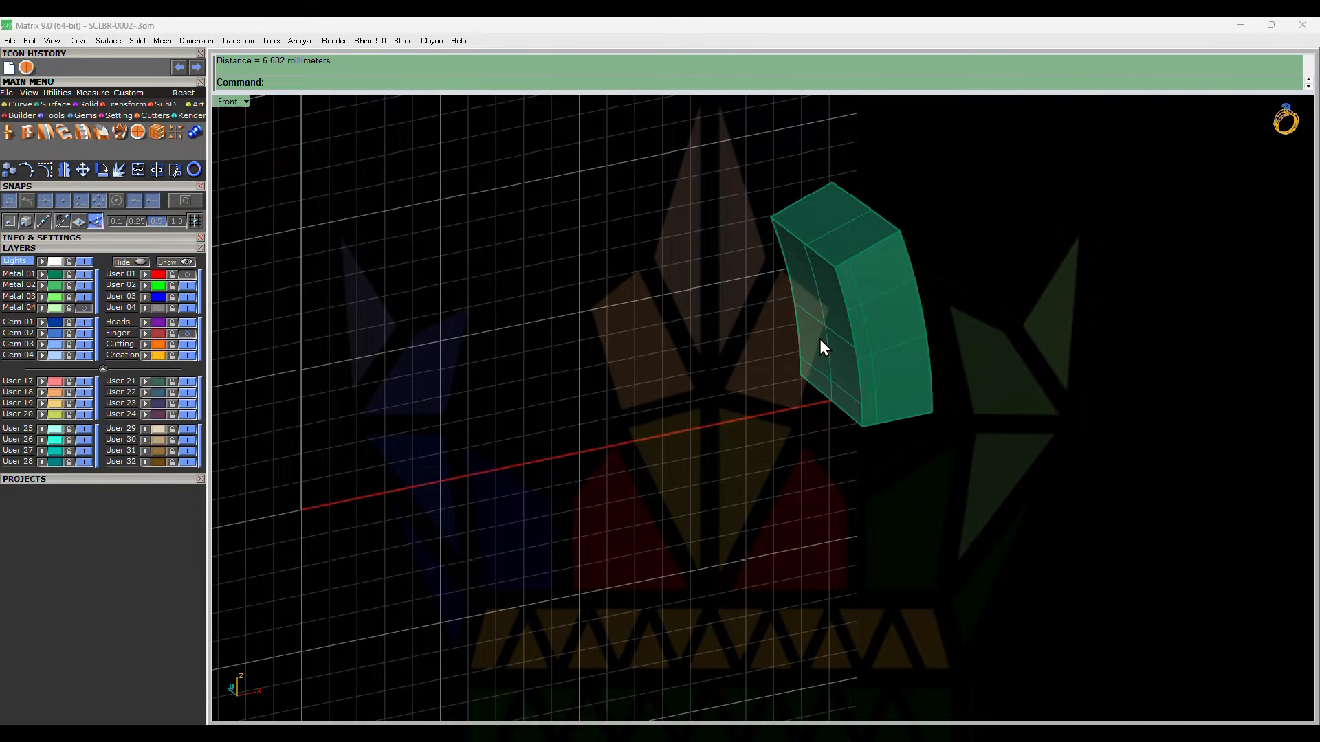
- Shell the band segment to a 0.6 mm wall thickness, removing its inner face and both end faces
{"action": "right_click_drag", "start_coordinate": [793, 332], "coordinate": [858, 382], "text": "ctrl+shift"}
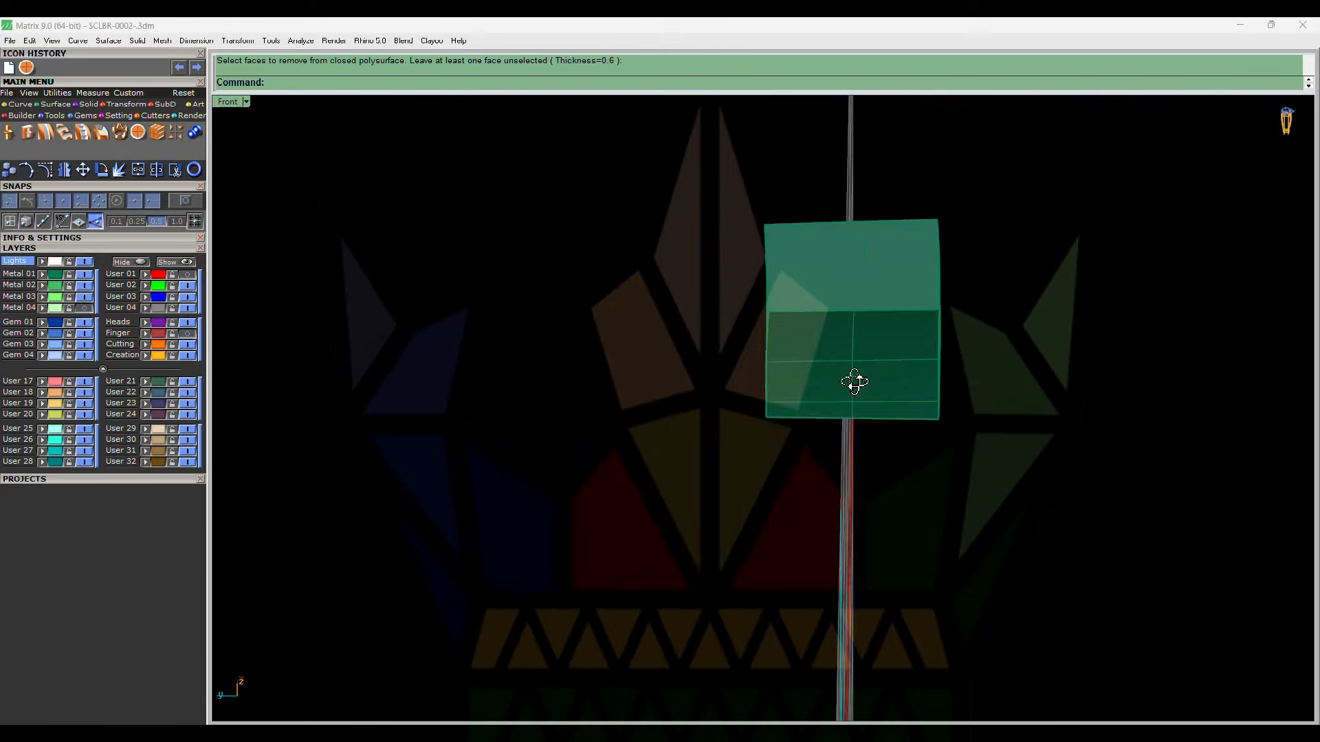
{"action": "right_click_drag", "start_coordinate": [854, 382], "coordinate": [866, 259], "text": "ctrl+shift"}
{"action": "right_click_drag", "start_coordinate": [852, 437], "coordinate": [906, 375], "text": "ctrl+shift"}
{"action": "key", "text": "Return"}
{"action": "type", "text": ".6"}
{"action": "key", "text": "Return"}
{"action": "left_click", "coordinate": [835, 265]}
{"action": "left_click", "coordinate": [853, 344]}
{"action": "key", "text": "Return"}
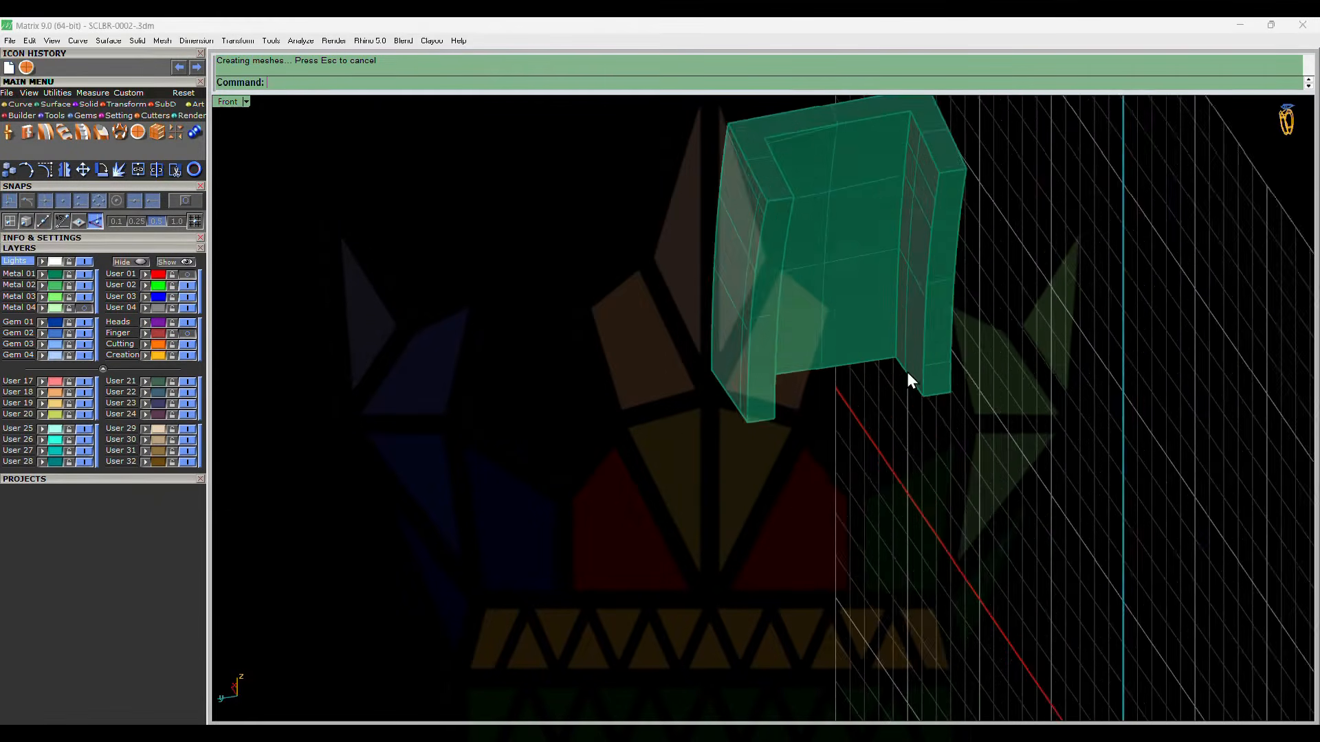
- Duplicate the inner edges of the shell's two side walls, loft a surface between them, and delete the duplicated edge curves
{"action": "scroll", "coordinate": [905, 372], "scroll_direction": "down", "scroll_amount": 4}
{"action": "right_click_drag", "start_coordinate": [829, 444], "coordinate": [785, 348], "text": "ctrl+shift"}
{"action": "scroll", "coordinate": [784, 349], "scroll_direction": "up", "scroll_amount": 6}
{"action": "scroll", "coordinate": [843, 438], "scroll_direction": "up", "scroll_amount": 2}
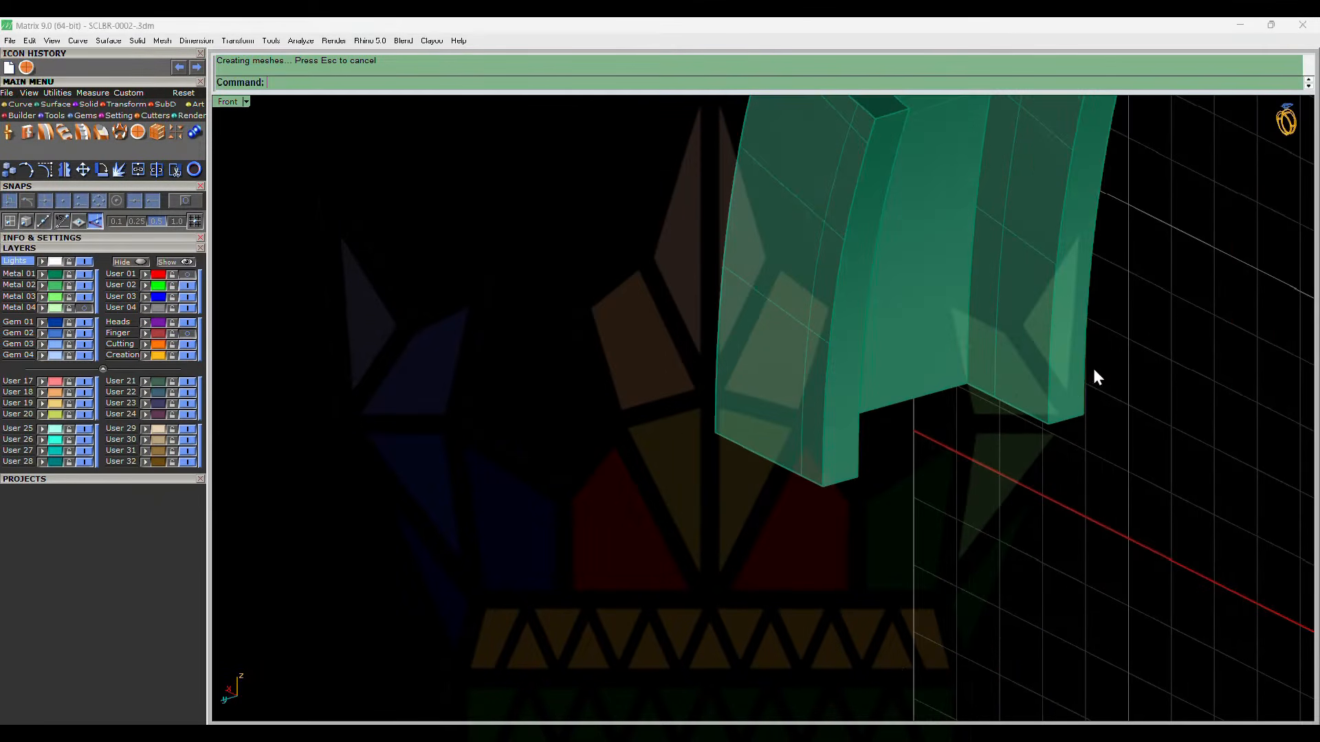
{"action": "scroll", "coordinate": [959, 425], "scroll_direction": "up", "scroll_amount": 4}
{"action": "key", "text": "Return"}
{"action": "left_click", "coordinate": [806, 449]}
{"action": "left_click", "coordinate": [1092, 389]}
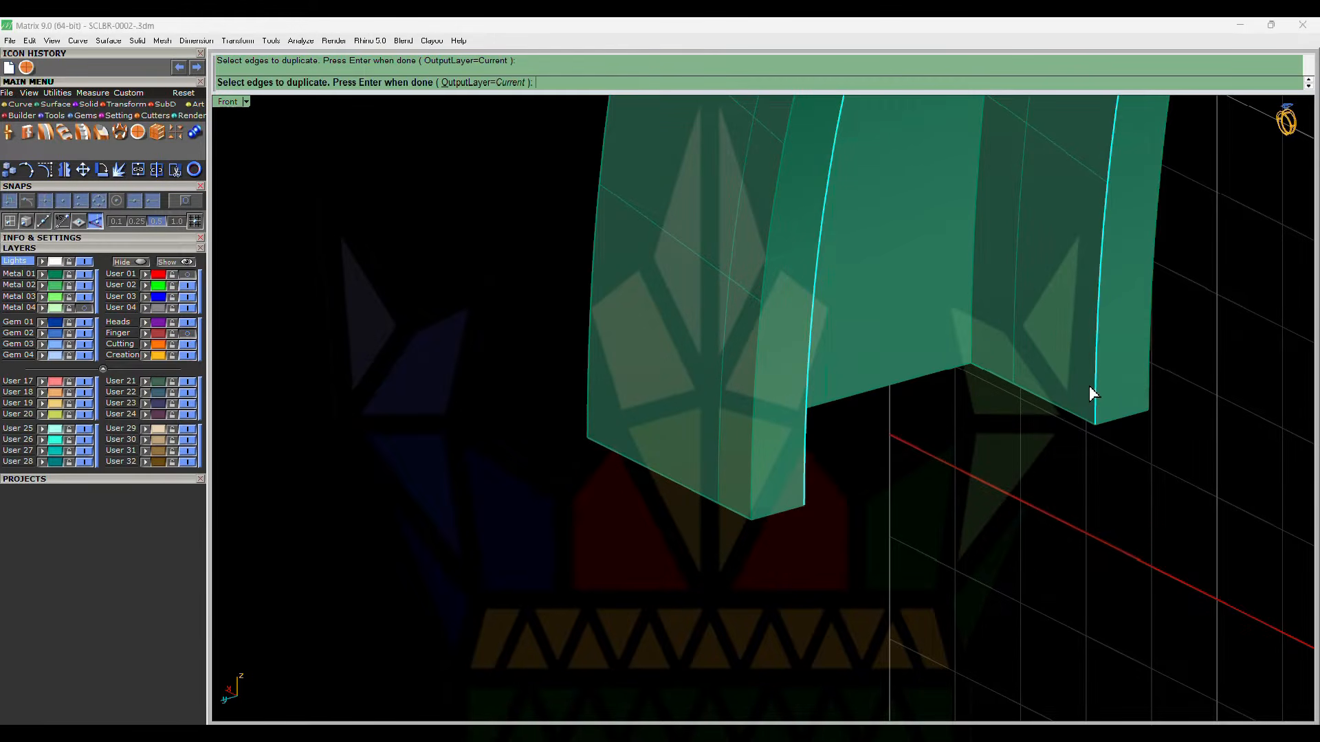
{"action": "key", "text": "Return"}
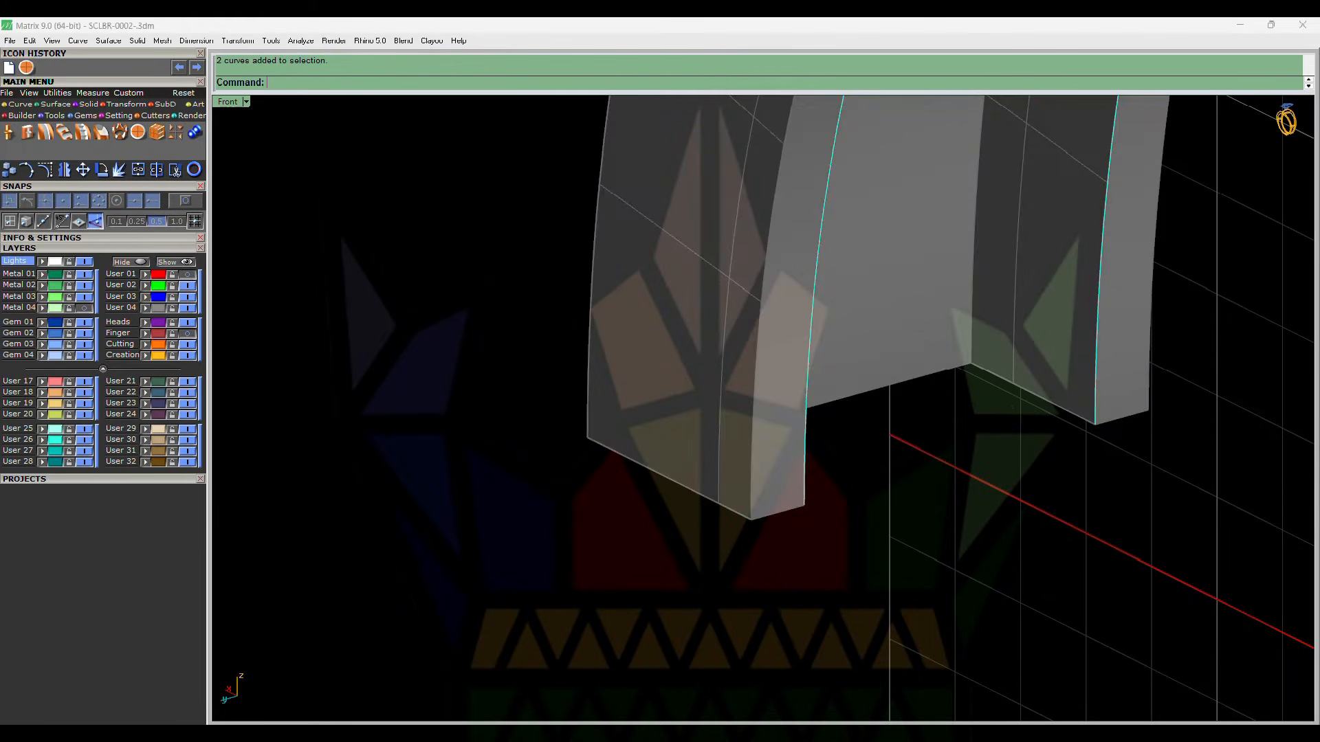
{"action": "key", "text": "Return"}
{"action": "scroll", "coordinate": [934, 436], "scroll_direction": "down", "scroll_amount": 5}
{"action": "key", "text": "Delete"}
- Offset the lofted surface's lower edge 2 mm upward along the surface, split it there, and keep only the lower strip
{"action": "right_click_drag", "start_coordinate": [933, 447], "coordinate": [879, 514], "text": "ctrl+shift"}
{"action": "scroll", "coordinate": [854, 430], "scroll_direction": "up", "scroll_amount": 8}
{"action": "left_click", "coordinate": [838, 445]}
{"action": "scroll", "coordinate": [811, 440], "scroll_direction": "down", "scroll_amount": 8}
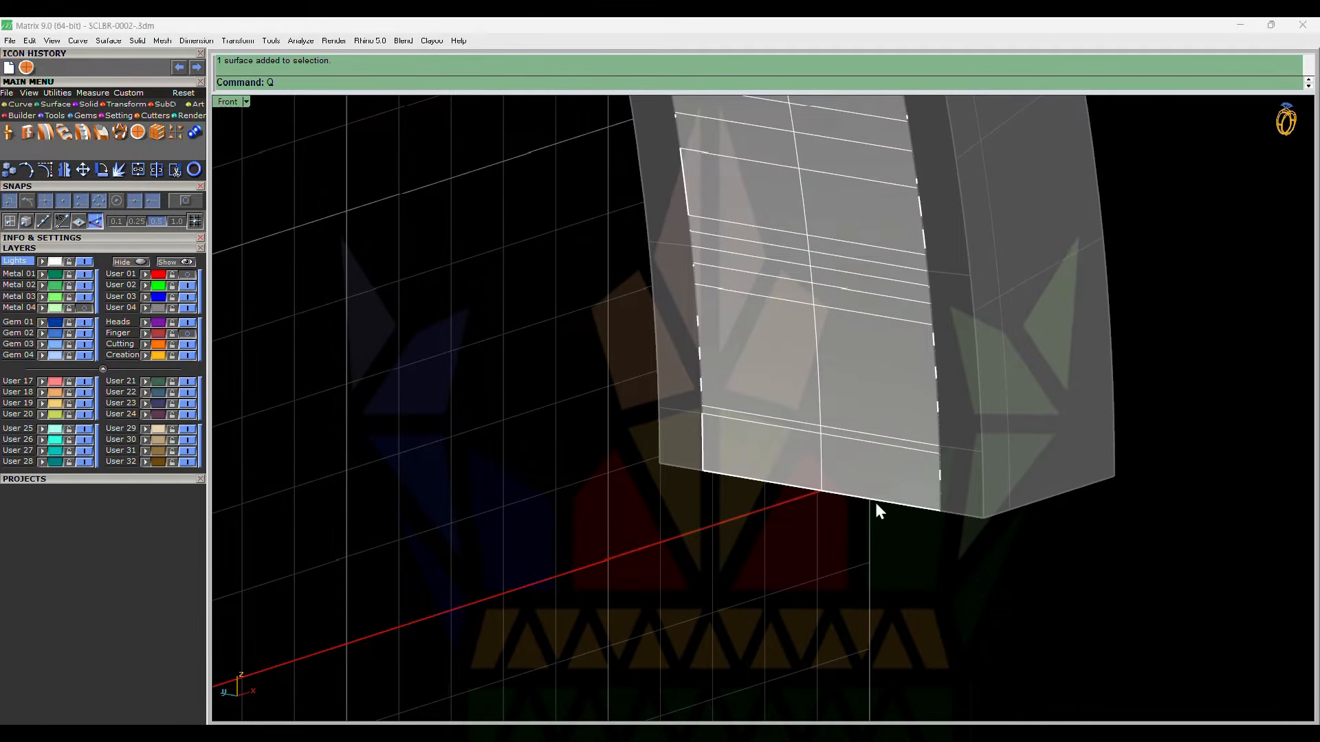
{"action": "key", "text": "Return"}
{"action": "left_click", "coordinate": [876, 503]}
{"action": "type", "text": "2"}
{"action": "key", "text": "Return"}
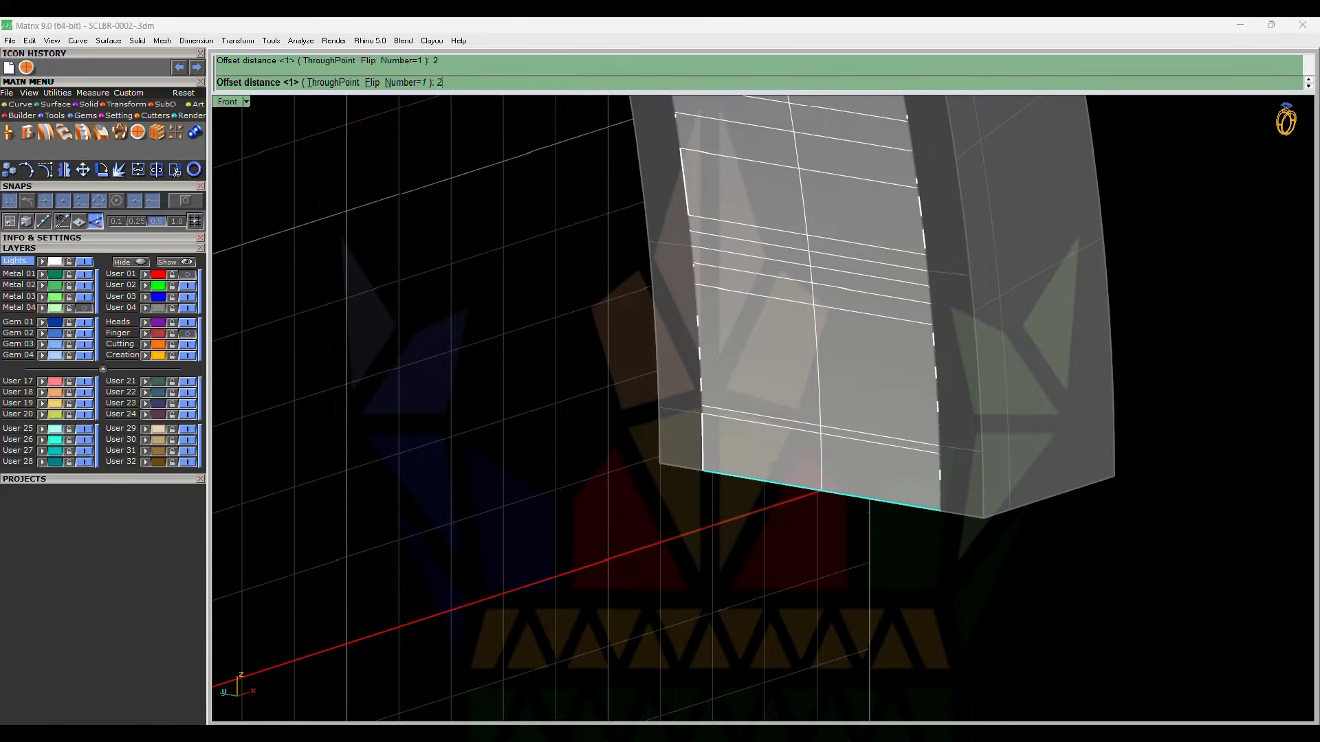
{"action": "left_click", "coordinate": [854, 431]}
{"action": "key", "text": "ctrl+shift+s"}
{"action": "left_click", "coordinate": [853, 428]}
{"action": "type", "text": "Ui"}
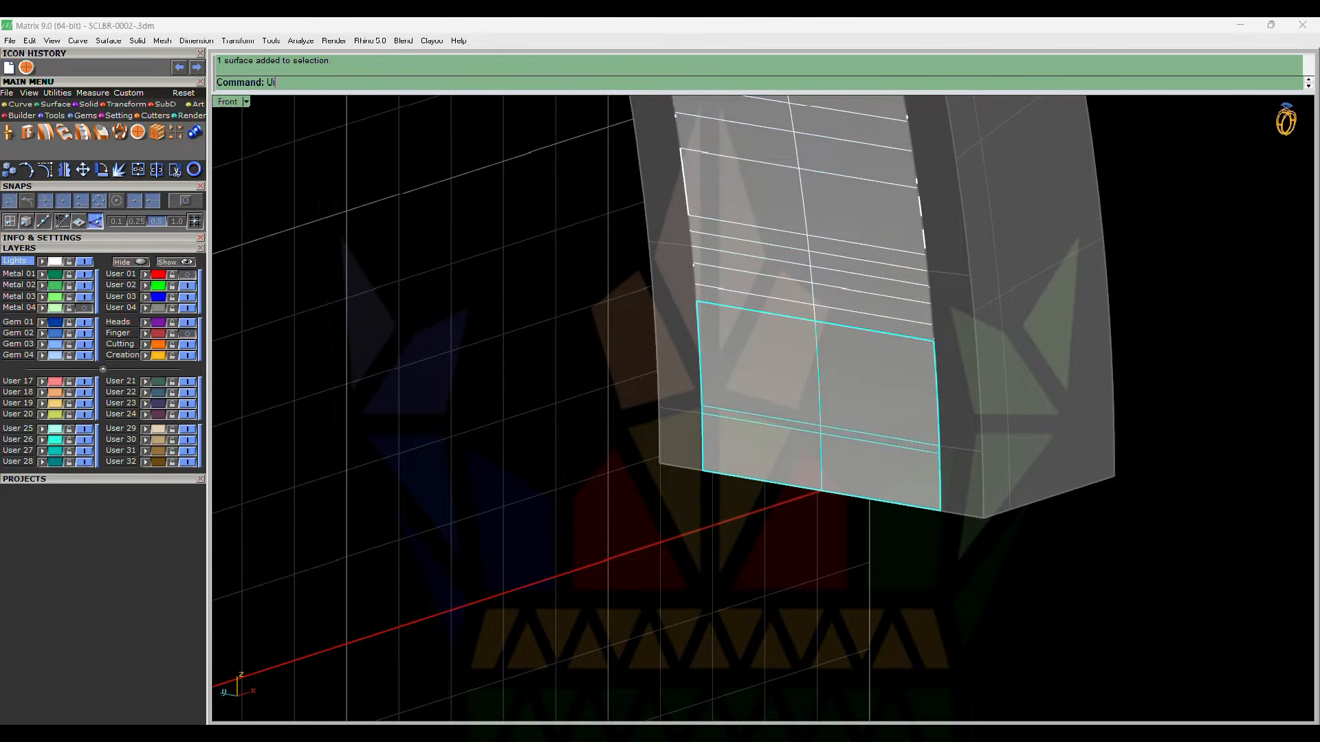
- Offset the lower strip inward as a 0.6 mm thick solid bar
{"action": "right_click_drag", "start_coordinate": [852, 426], "coordinate": [840, 554]}
{"action": "key", "text": "Return"}
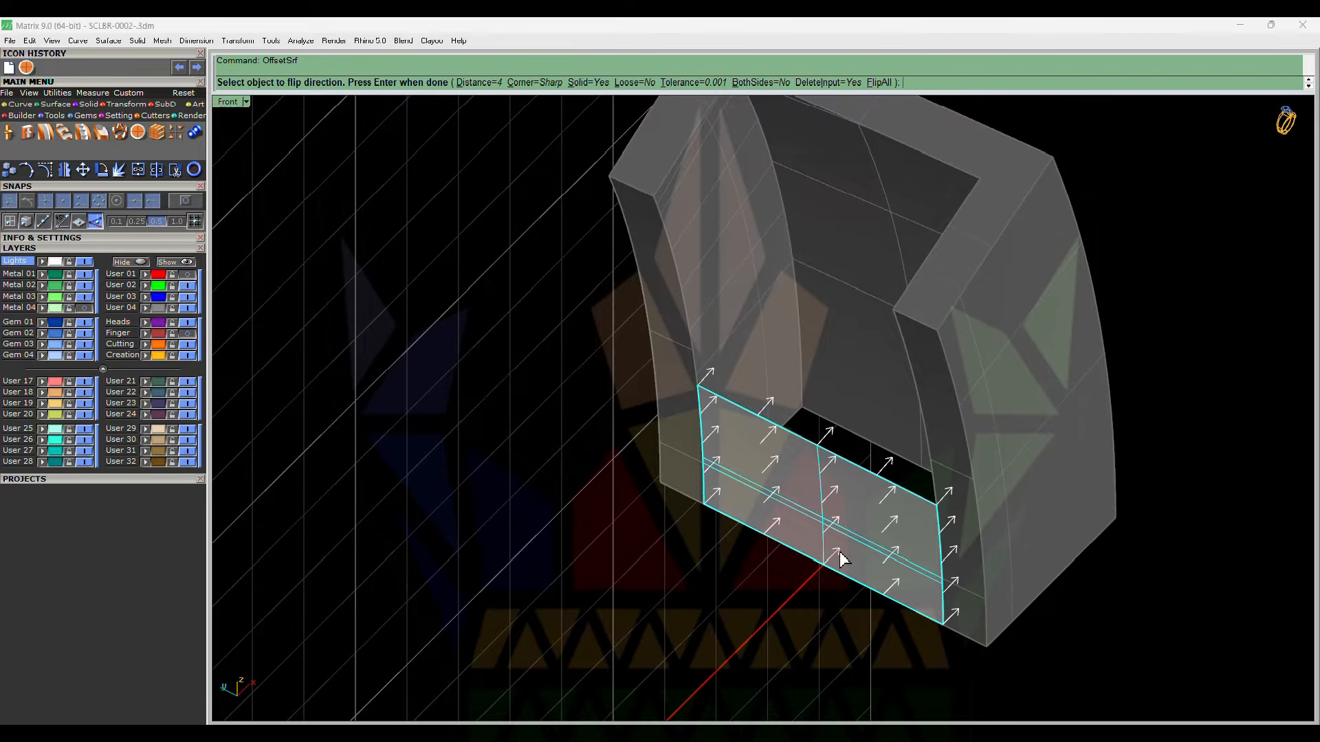
{"action": "key", "text": "Return"}
{"action": "key", "text": "Return"}
{"action": "key", "text": "ctrl+F2"}
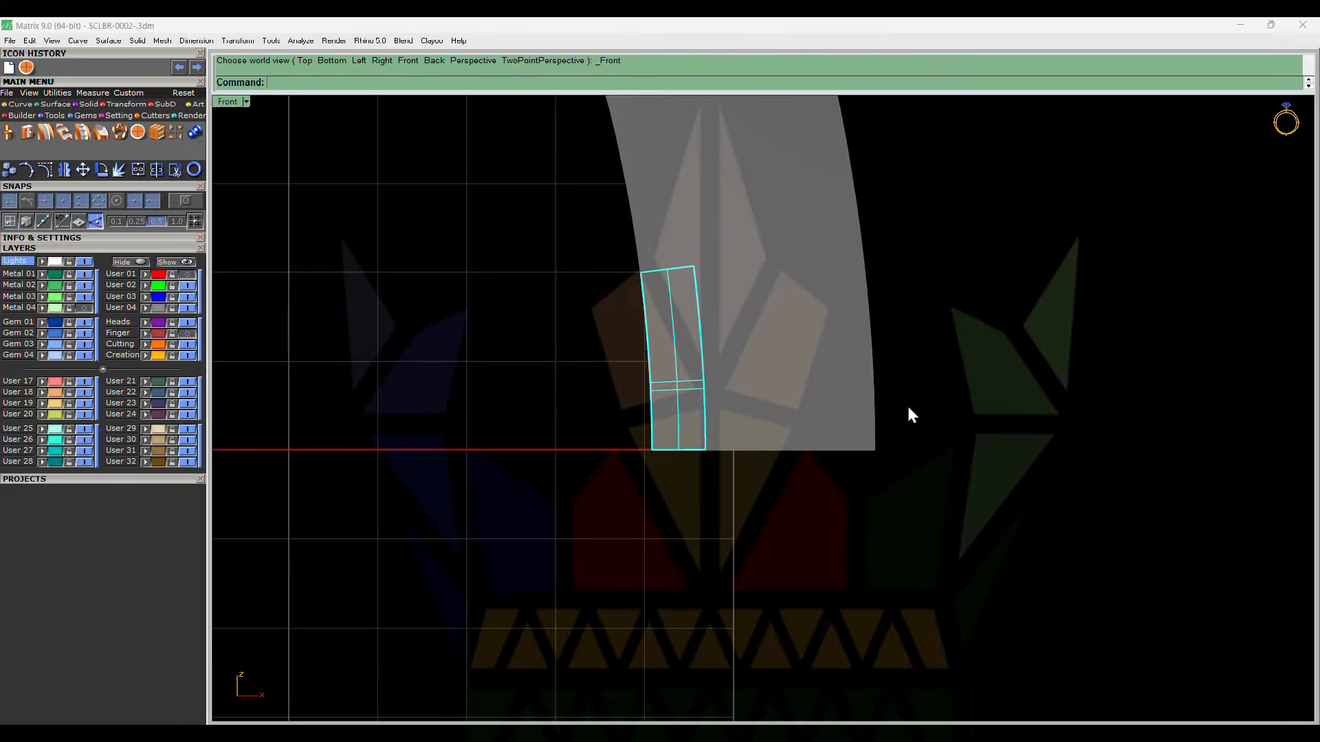
{"action": "scroll", "coordinate": [515, 371], "scroll_direction": "up", "scroll_amount": 7}
{"action": "scroll", "coordinate": [782, 365], "scroll_direction": "down", "scroll_amount": 5}
- Stretch the lower bar widthwise about the band's centre line in the top view so its ends penetrate the side walls
{"action": "right_click_drag", "start_coordinate": [782, 364], "coordinate": [863, 341]}
{"action": "left_click", "coordinate": [815, 337]}
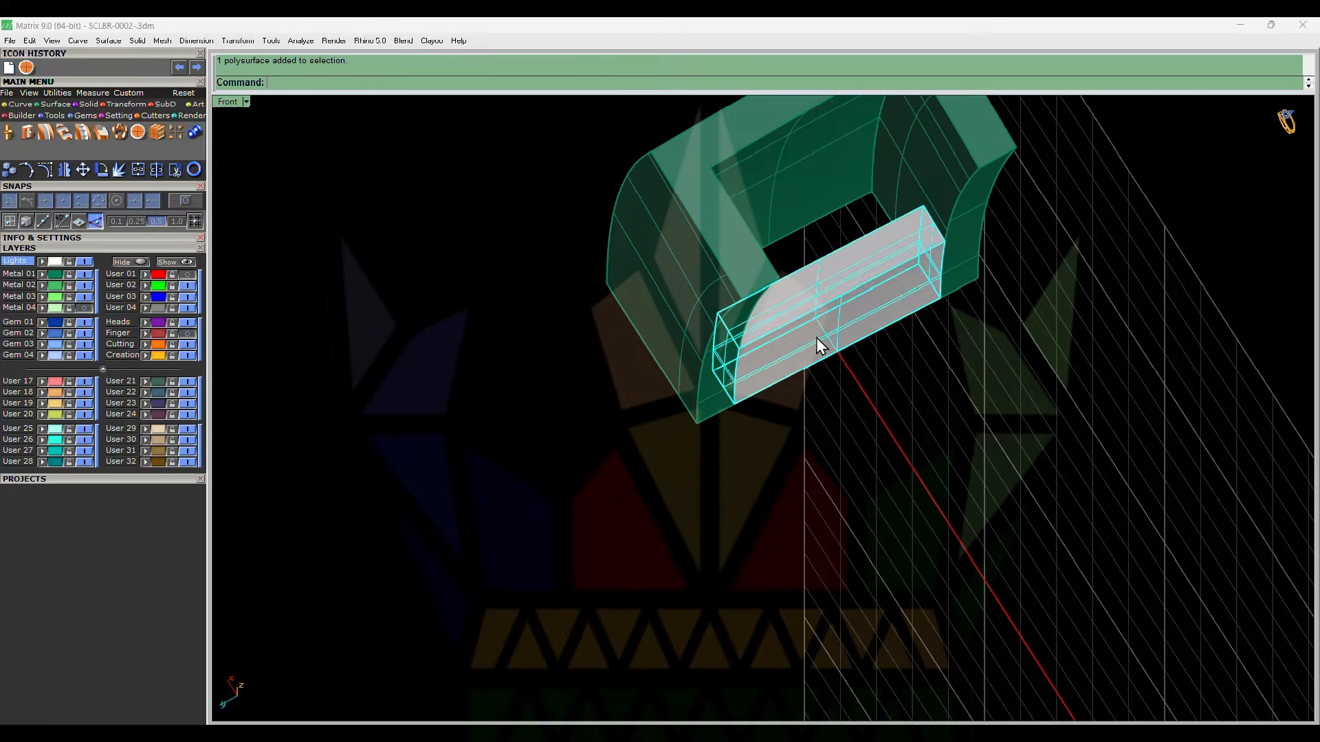
{"action": "scroll", "coordinate": [784, 341], "scroll_direction": "up", "scroll_amount": 3}
{"action": "key", "text": "ctrl+F1"}
{"action": "key", "text": "s"}
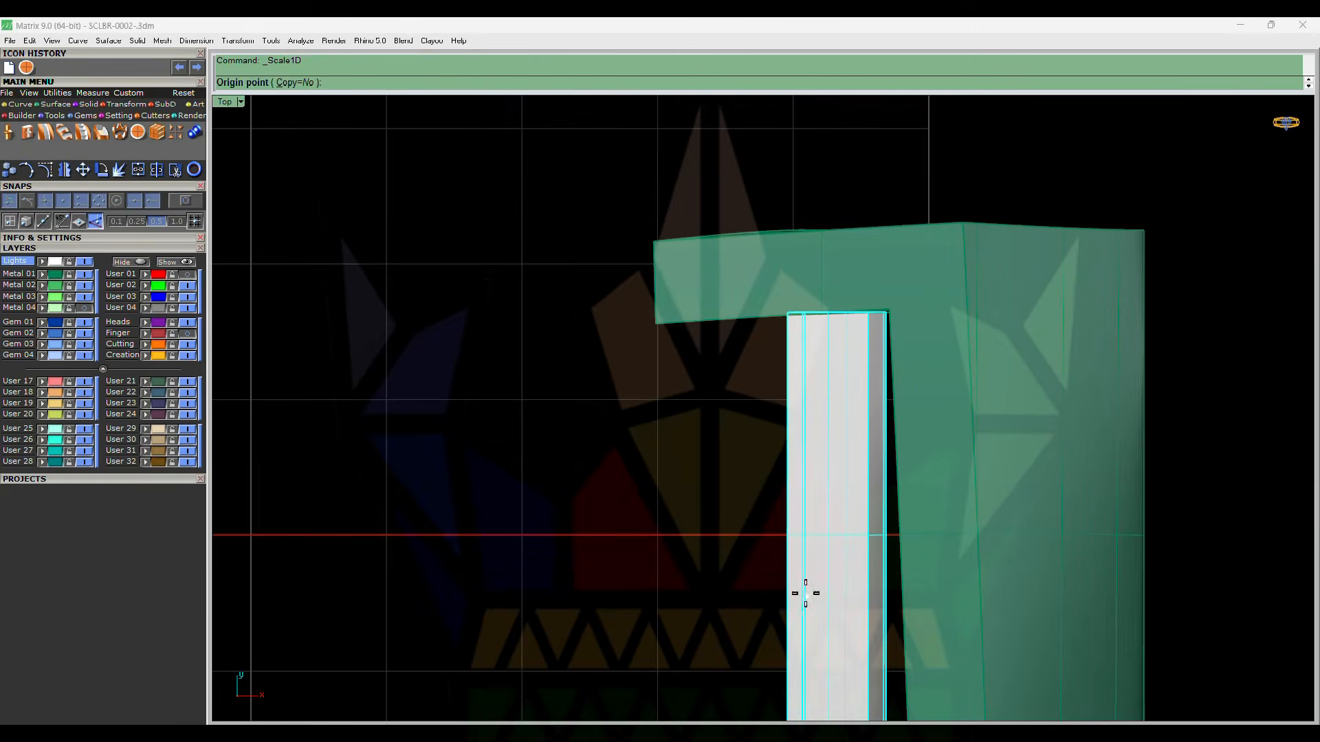
{"action": "left_click", "coordinate": [794, 541]}
{"action": "left_click", "coordinate": [769, 204]}
{"action": "left_click", "coordinate": [770, 183]}
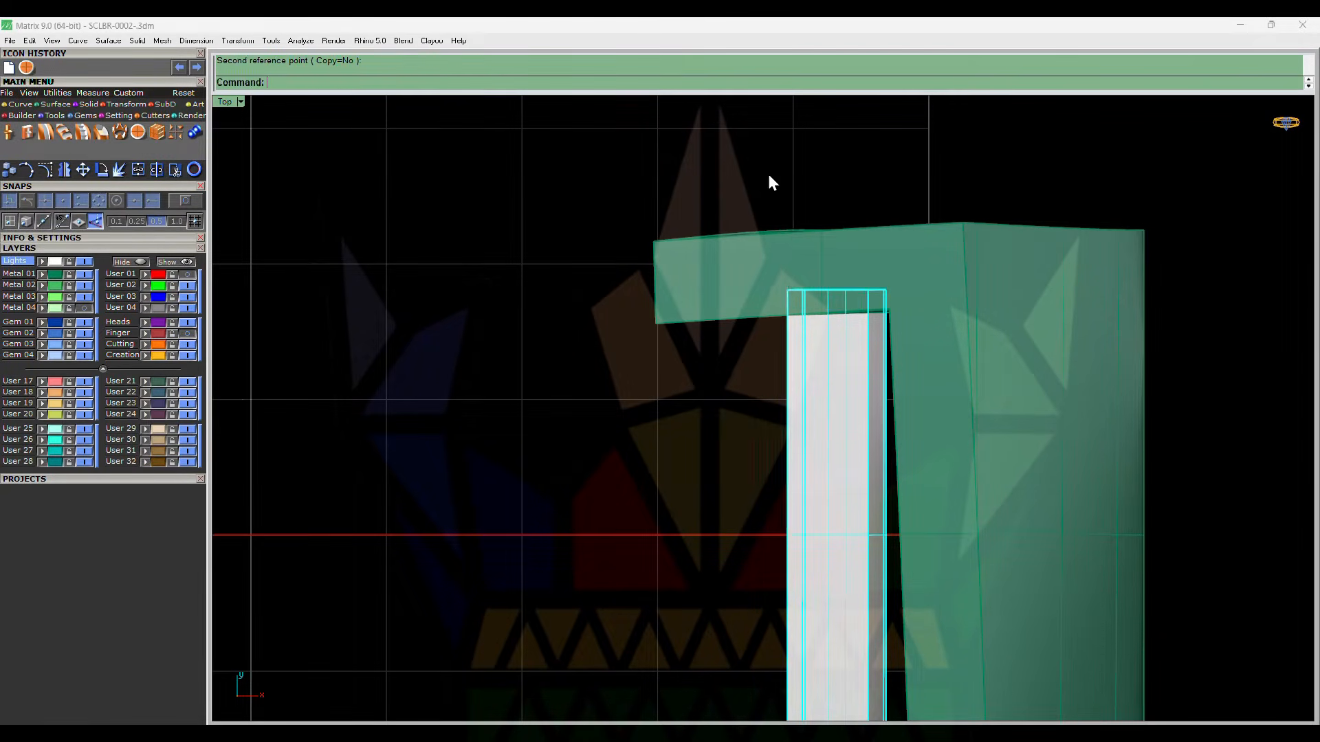
- Move the widened lower bar to the Metal 01 layer
{"action": "right_click_drag", "start_coordinate": [769, 183], "coordinate": [848, 360]}
{"action": "scroll", "coordinate": [595, 322], "scroll_direction": "up", "scroll_amount": 3}
{"action": "left_click", "coordinate": [622, 397]}
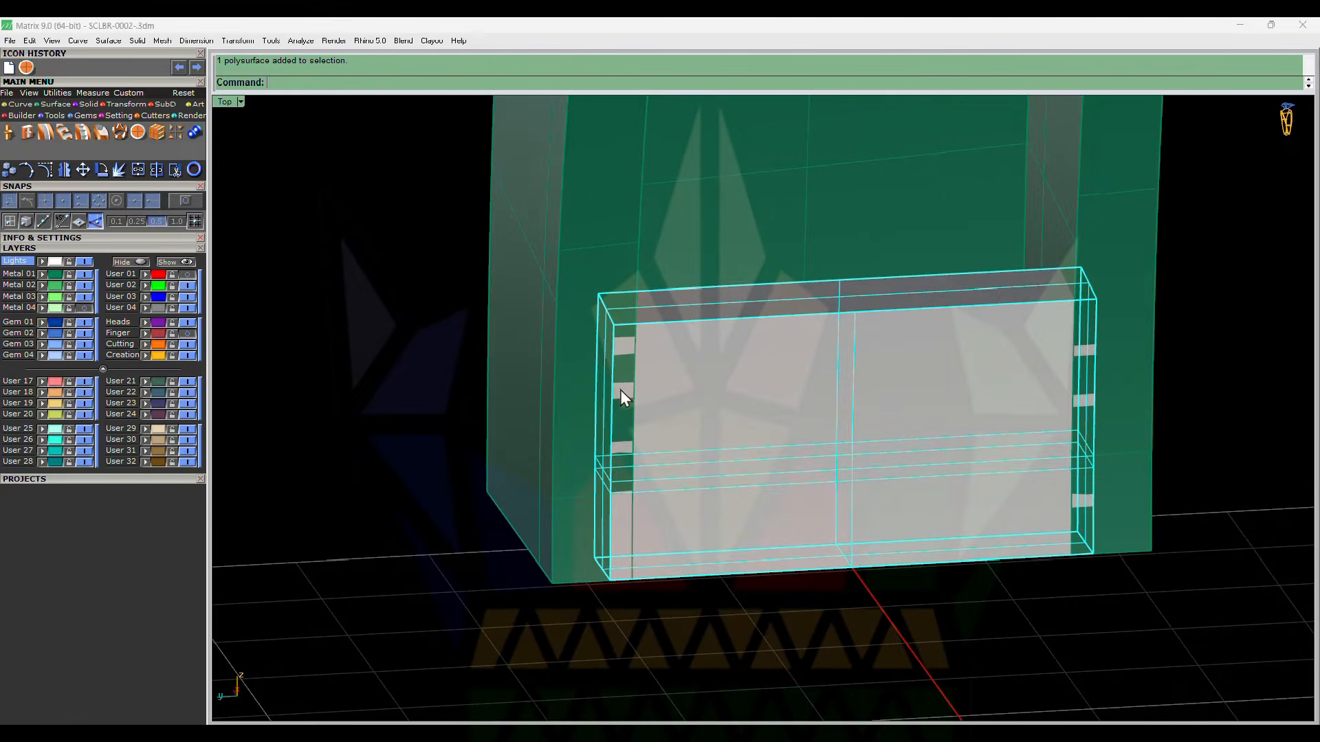
{"action": "left_click", "coordinate": [43, 275]}
{"action": "scroll", "coordinate": [618, 357], "scroll_direction": "down", "scroll_amount": 7}
{"action": "right_click_drag", "start_coordinate": [618, 357], "coordinate": [688, 323]}
{"action": "scroll", "coordinate": [689, 323], "scroll_direction": "up", "scroll_amount": 4}
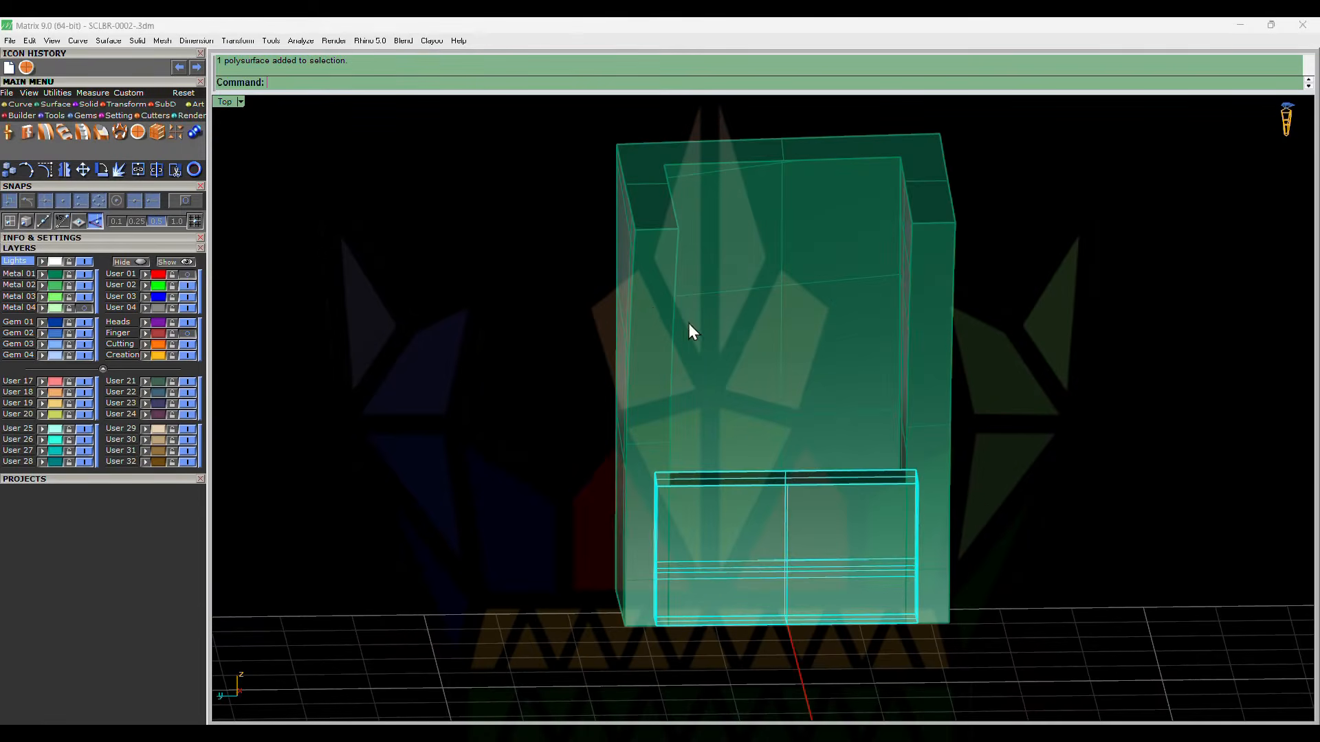
{"action": "key", "text": "Escape"}
- Duplicate the inner edges of both side walls again and loft a surface across the shell's open face
{"action": "scroll", "coordinate": [649, 297], "scroll_direction": "up", "scroll_amount": 3}
{"action": "type", "text": "DupEdge"}
{"action": "key", "text": "Return"}
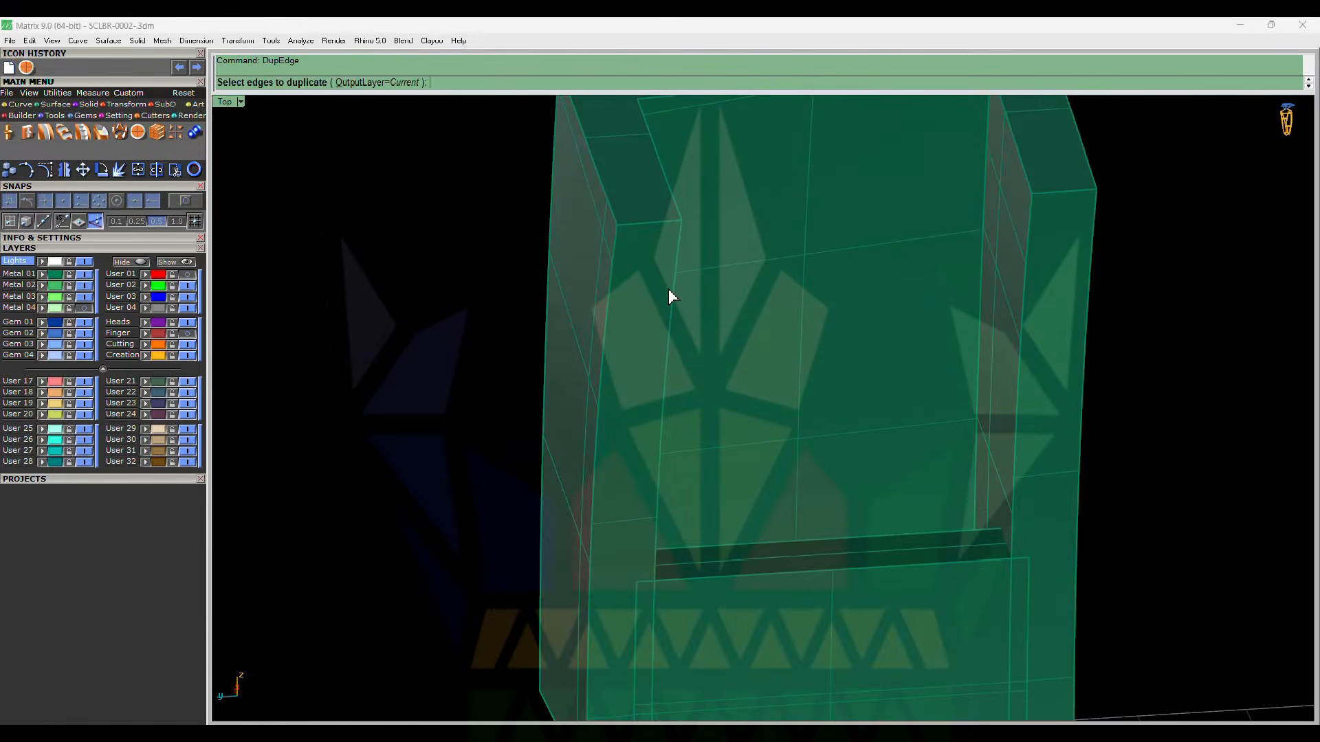
{"action": "left_click", "coordinate": [677, 281]}
{"action": "left_click", "coordinate": [1027, 291]}
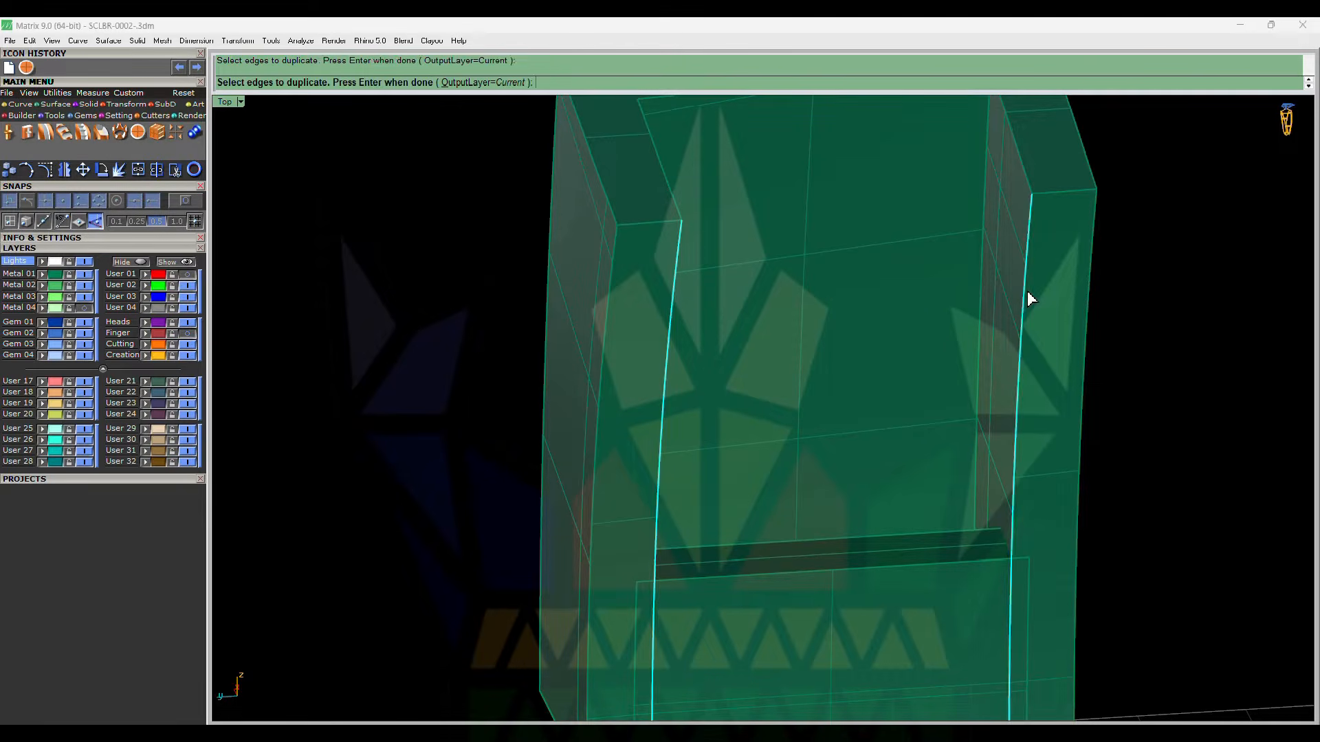
{"action": "key", "text": "Return"}
{"action": "scroll", "coordinate": [981, 313], "scroll_direction": "down", "scroll_amount": 4}
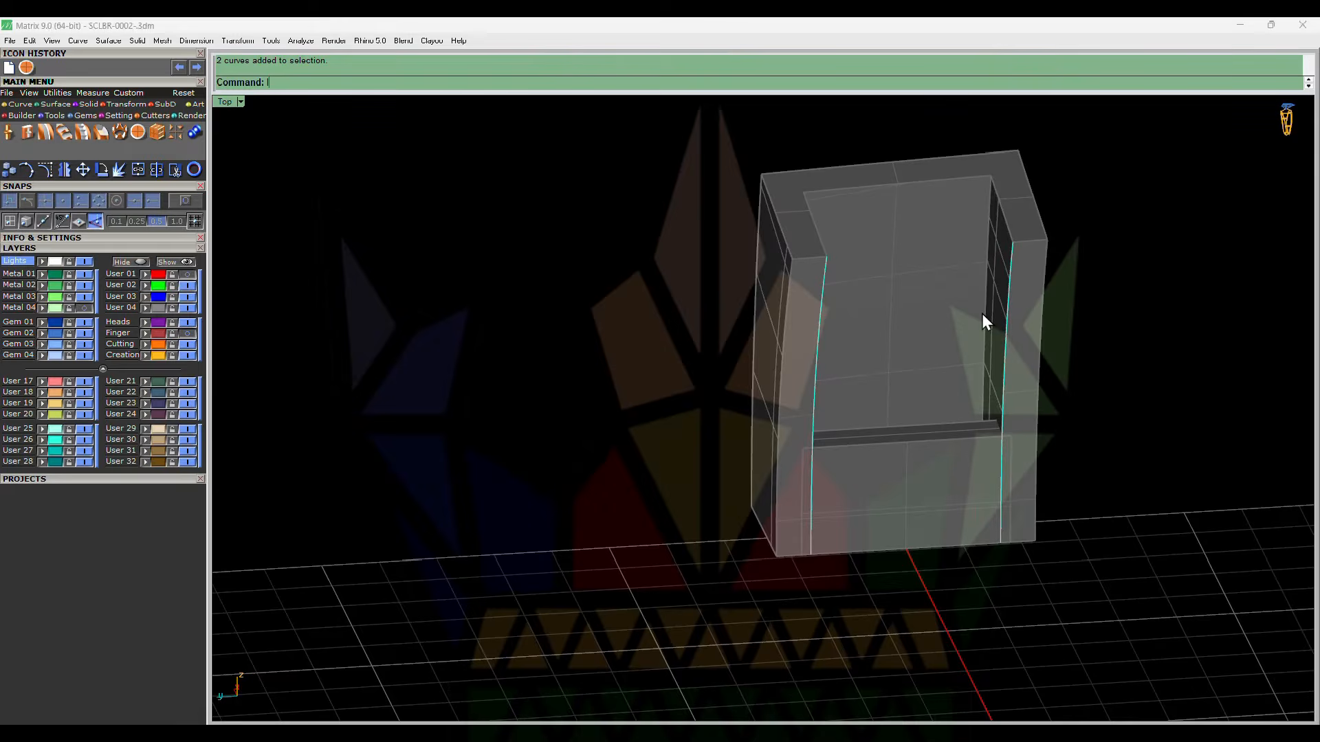
{"action": "key", "text": "Return"}
- Extract a crosswise isocurve near the new surface's upper end and offset it downward along the surface
{"action": "right_click_drag", "start_coordinate": [868, 313], "coordinate": [885, 322]}
{"action": "scroll", "coordinate": [875, 292], "scroll_direction": "up", "scroll_amount": 7}
{"action": "key", "text": "e"}
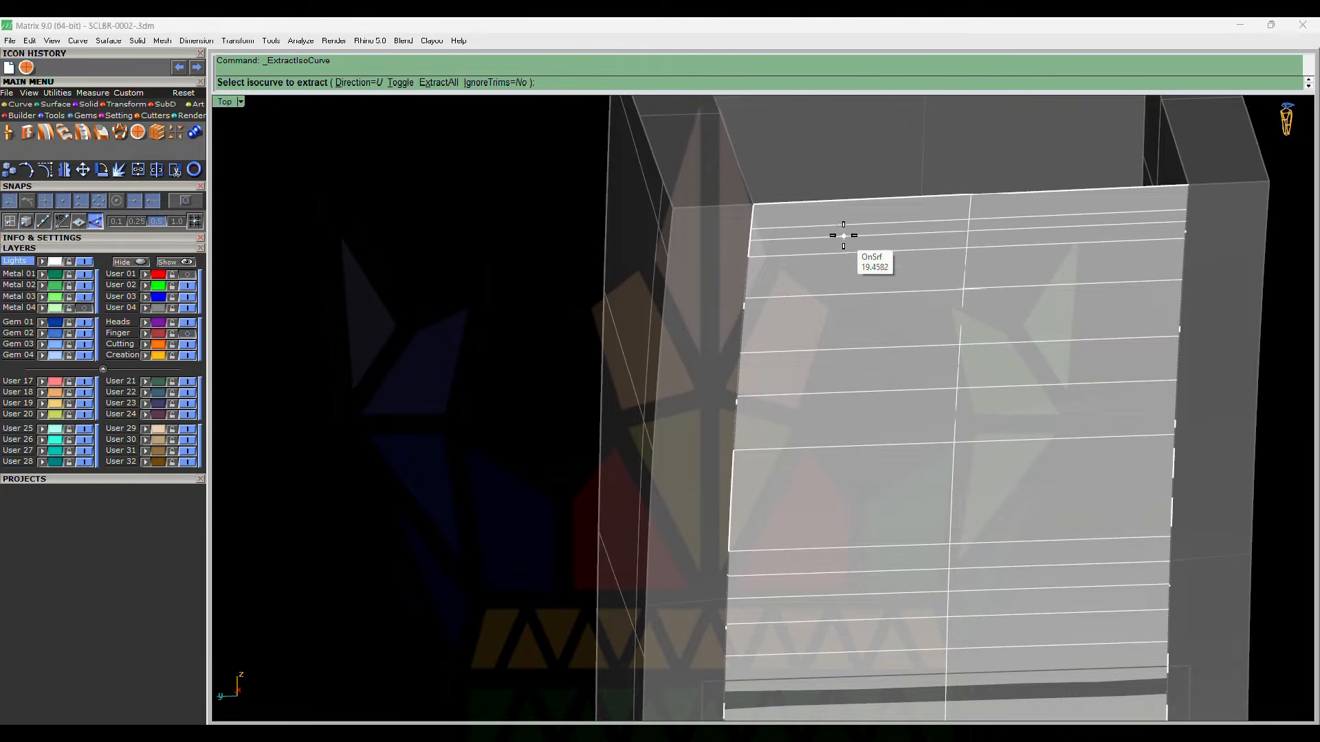
{"action": "left_click", "coordinate": [842, 295]}
{"action": "key", "text": "Return"}
{"action": "key", "text": "o"}
{"action": "left_click", "coordinate": [845, 338]}
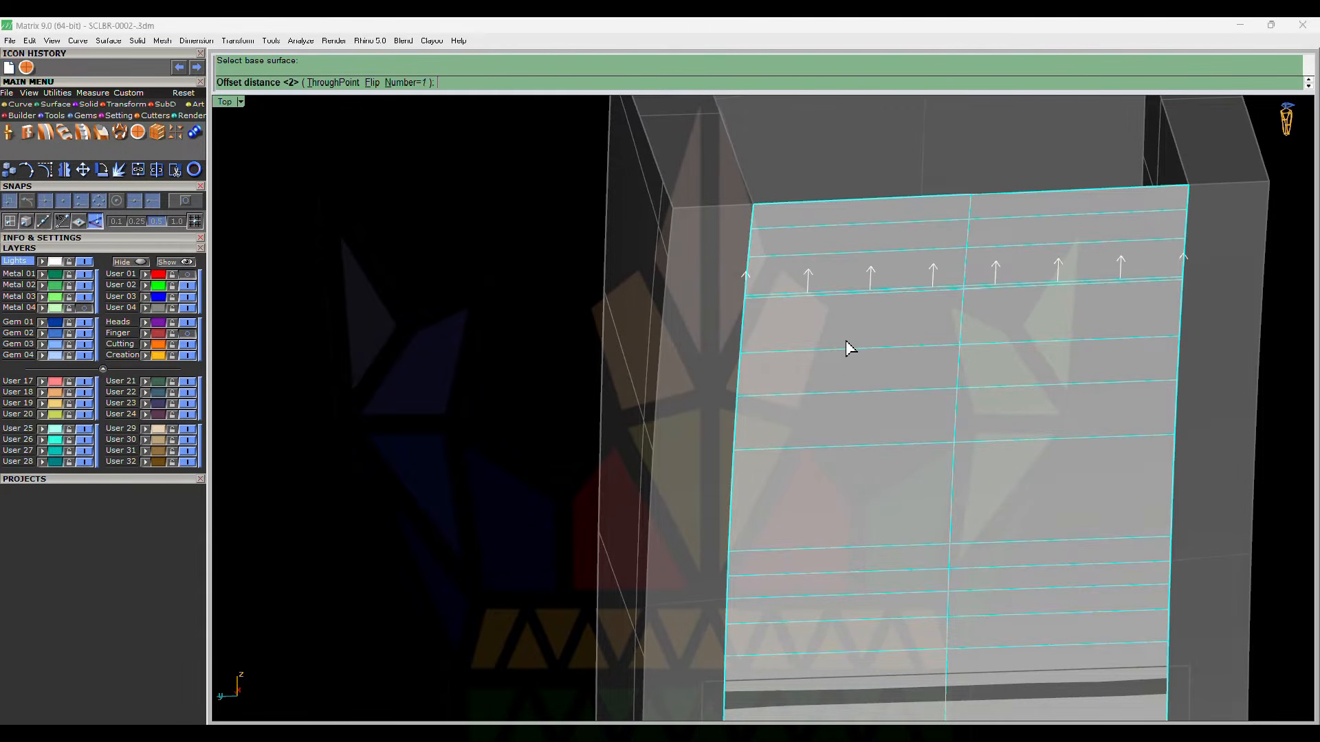
{"action": "type", "text": "f"}
{"action": "key", "text": "Return"}
{"action": "type", "text": "."}
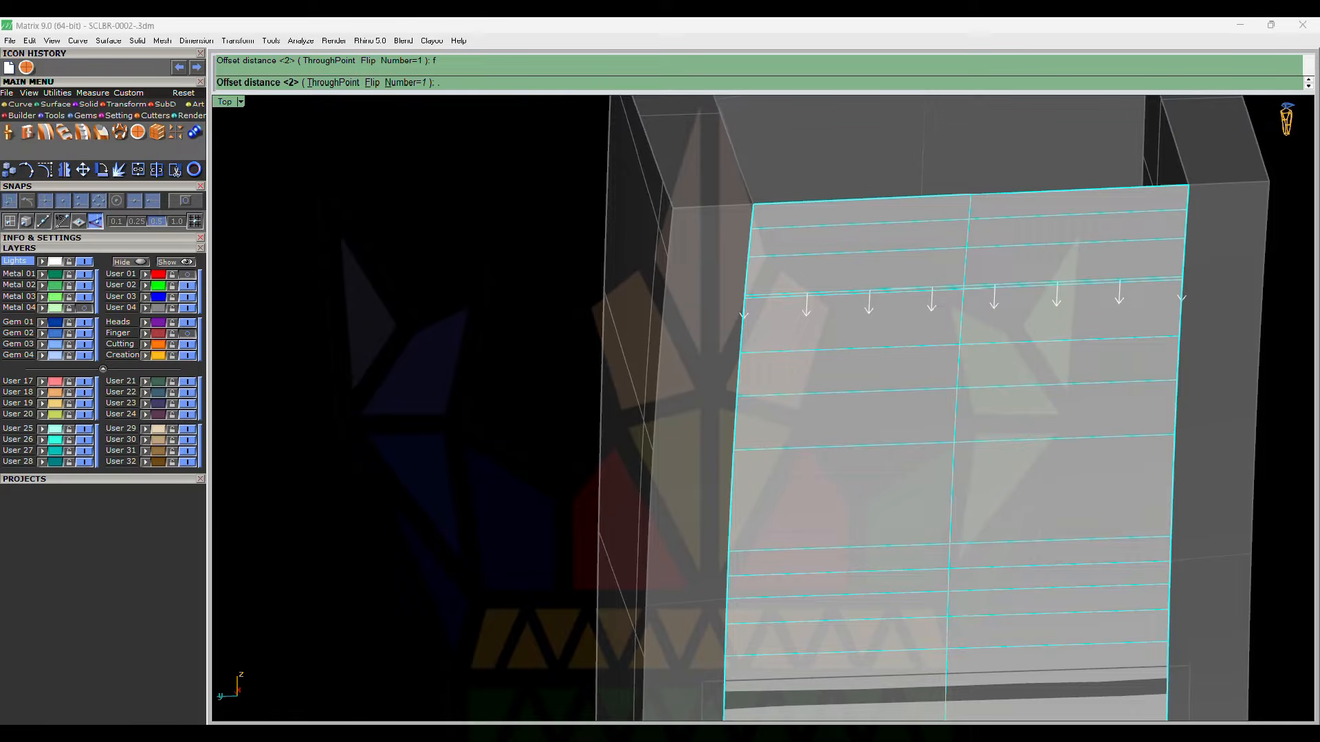
{"action": "type", "text": "5"}
{"action": "key", "text": "Return"}
- Split the surface with the isocurve and its offset, and delete everything except the narrow strip between them
{"action": "key", "text": "Return"}
{"action": "left_click", "coordinate": [846, 340]}
{"action": "key", "text": "s"}
{"action": "key", "text": "Return"}
{"action": "left_click", "coordinate": [846, 341]}
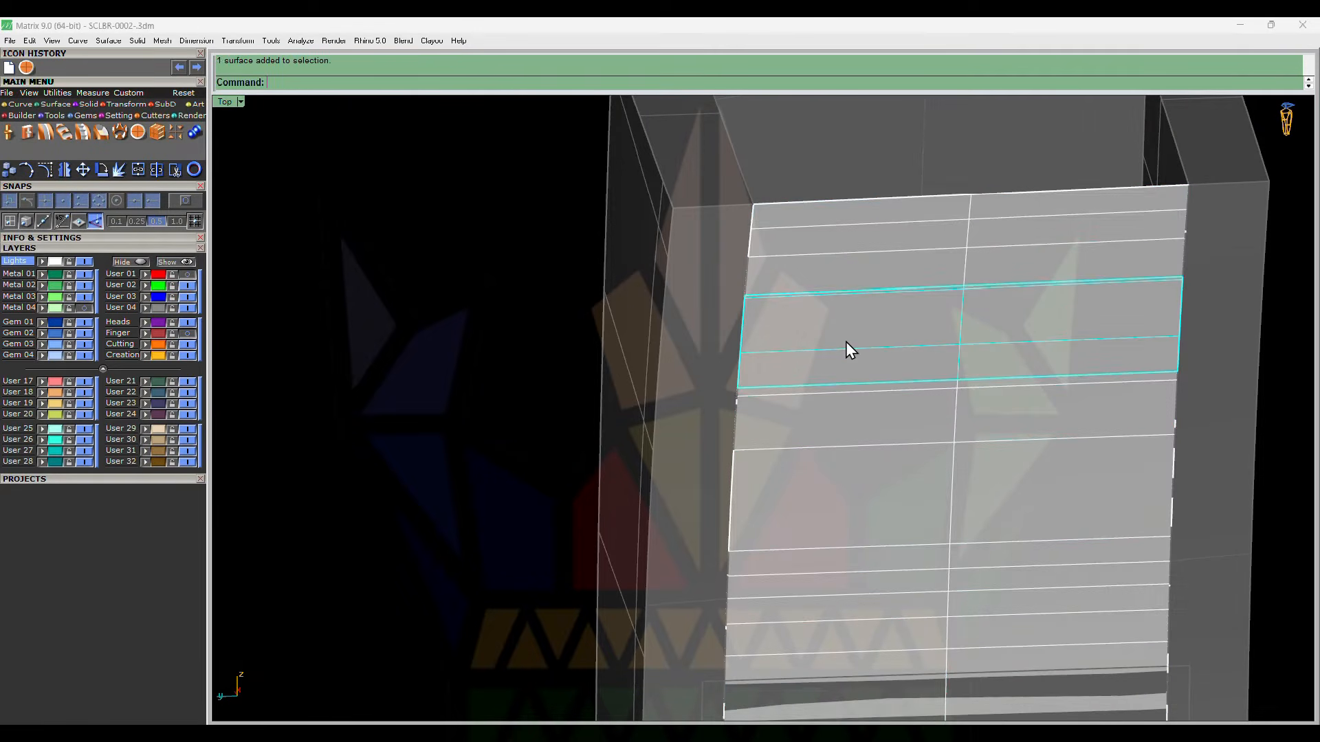
{"action": "key", "text": "ctrl+i"}
{"action": "key", "text": "Delete"}
- Offset the narrow upper strip inward as a 0.6 mm thick solid bar
{"action": "right_click_drag", "start_coordinate": [910, 328], "coordinate": [800, 419]}
{"action": "left_click", "coordinate": [800, 419]}
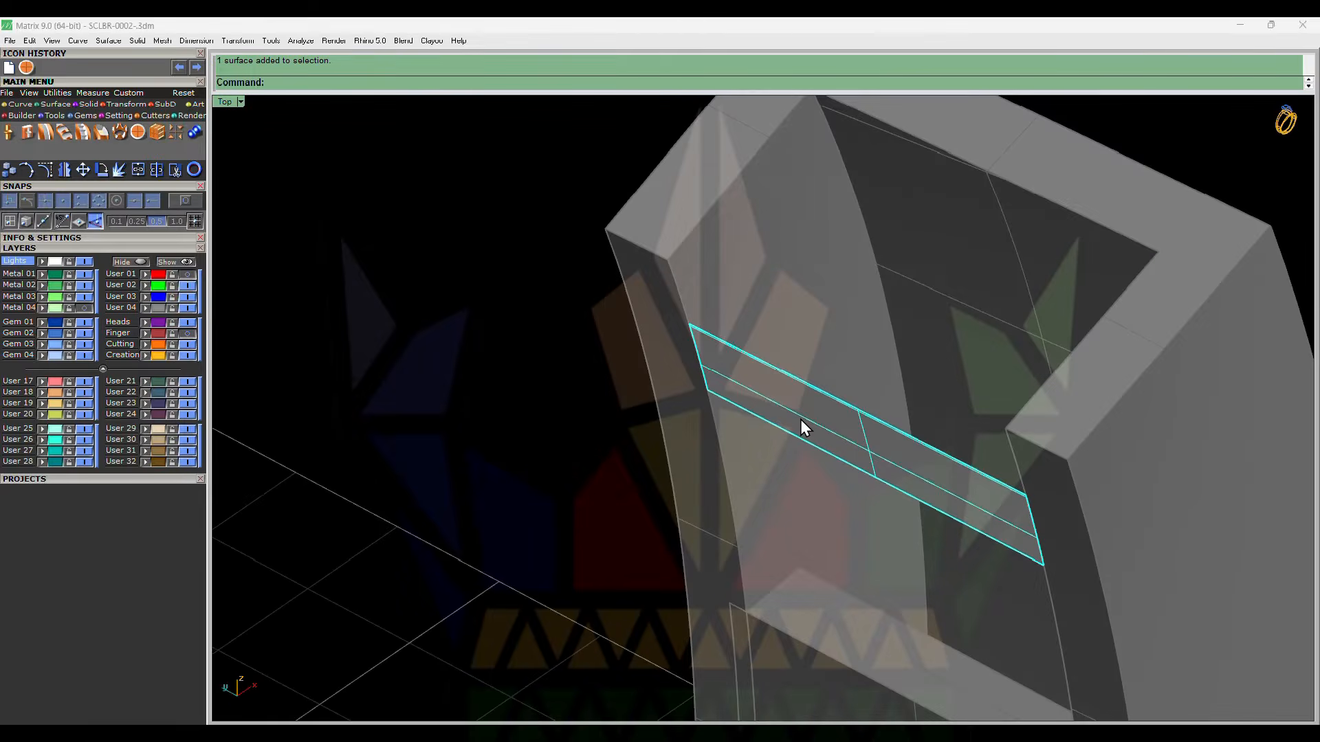
{"action": "type", "text": "O"}
{"action": "key", "text": "Return"}
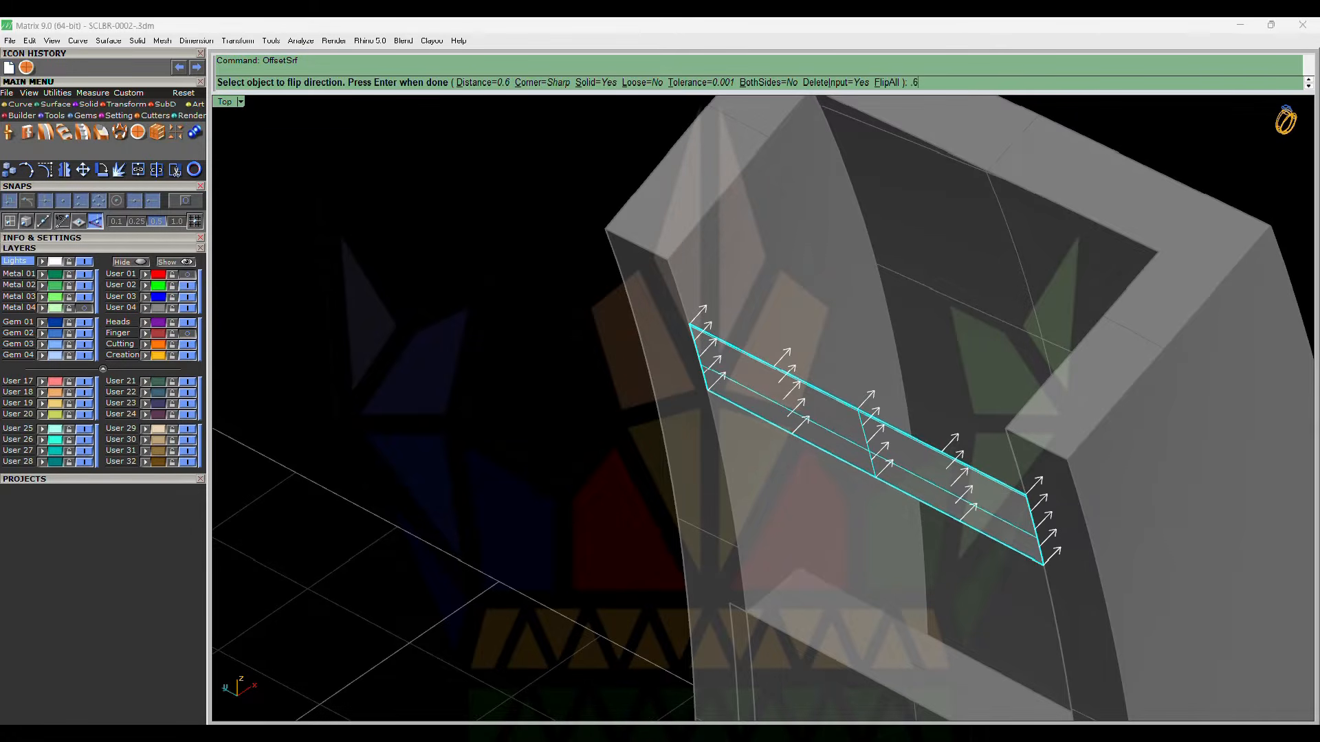
{"action": "key", "text": "Return"}
- Stretch the upper bar widthwise about the centre line in the top view so its ends enter the side walls
{"action": "right_click_drag", "start_coordinate": [792, 415], "coordinate": [760, 398]}
{"action": "key", "text": "F5"}
{"action": "scroll", "coordinate": [680, 539], "scroll_direction": "up", "scroll_amount": 2}
{"action": "key", "text": "1"}
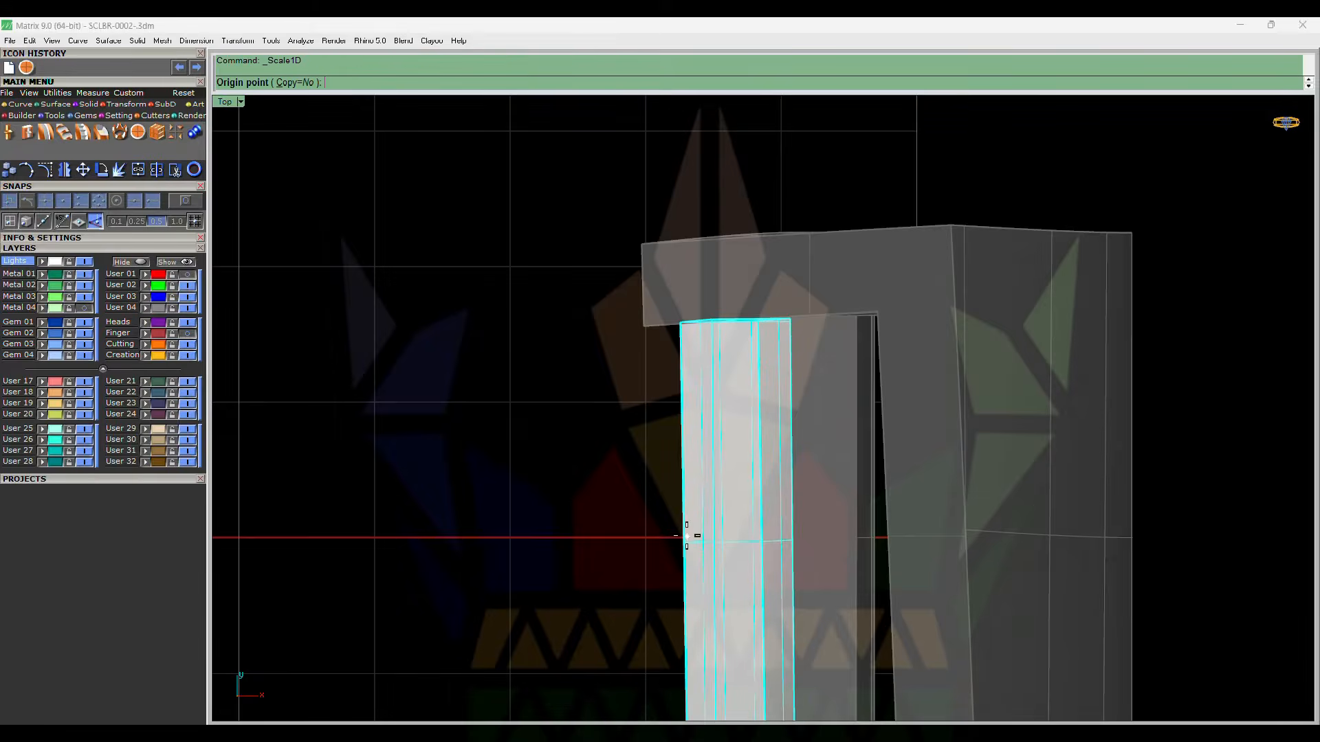
{"action": "left_click", "coordinate": [687, 536]}
{"action": "left_click", "coordinate": [679, 321]}
{"action": "left_click", "coordinate": [690, 296]}
{"action": "right_click_drag", "start_coordinate": [701, 288], "coordinate": [803, 261]}
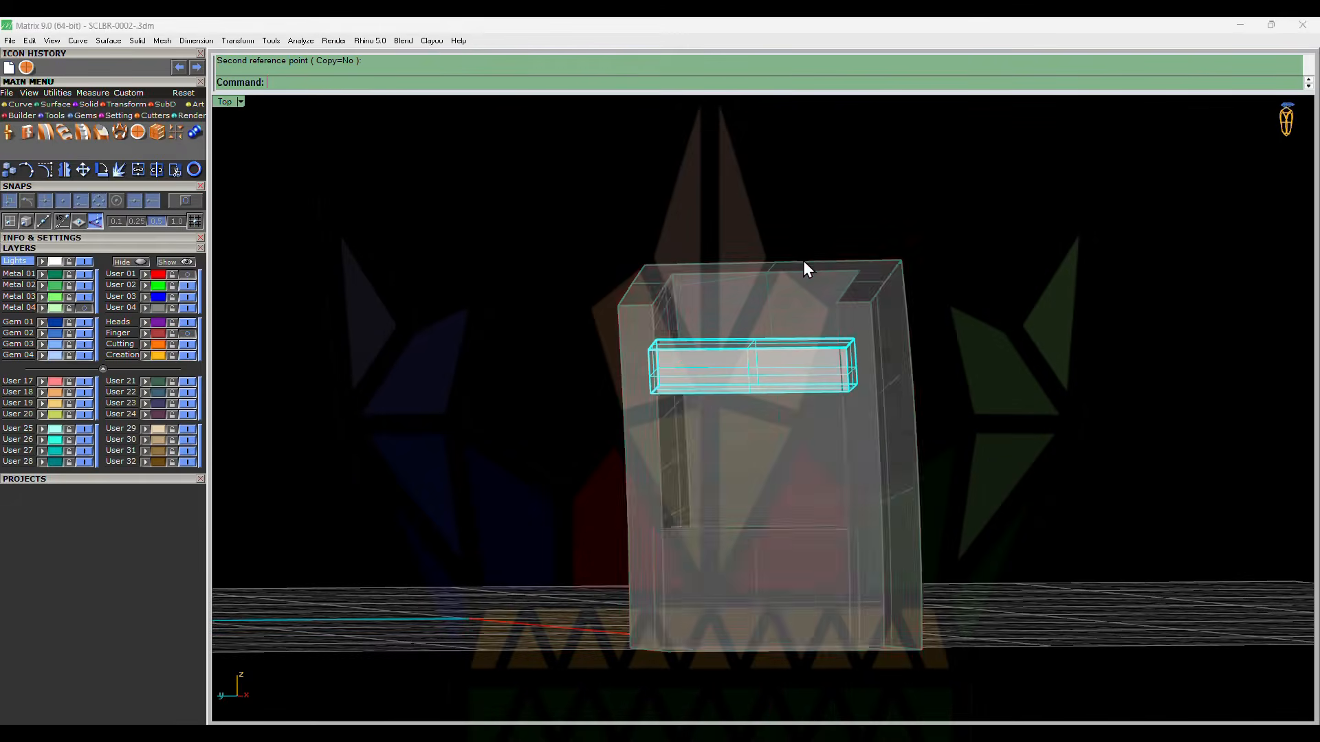
- Group the upper and lower cross bars and assign them to the Metal 01 layer
{"action": "left_click", "coordinate": [808, 606], "text": "shift"}
{"action": "left_click", "coordinate": [44, 275]}
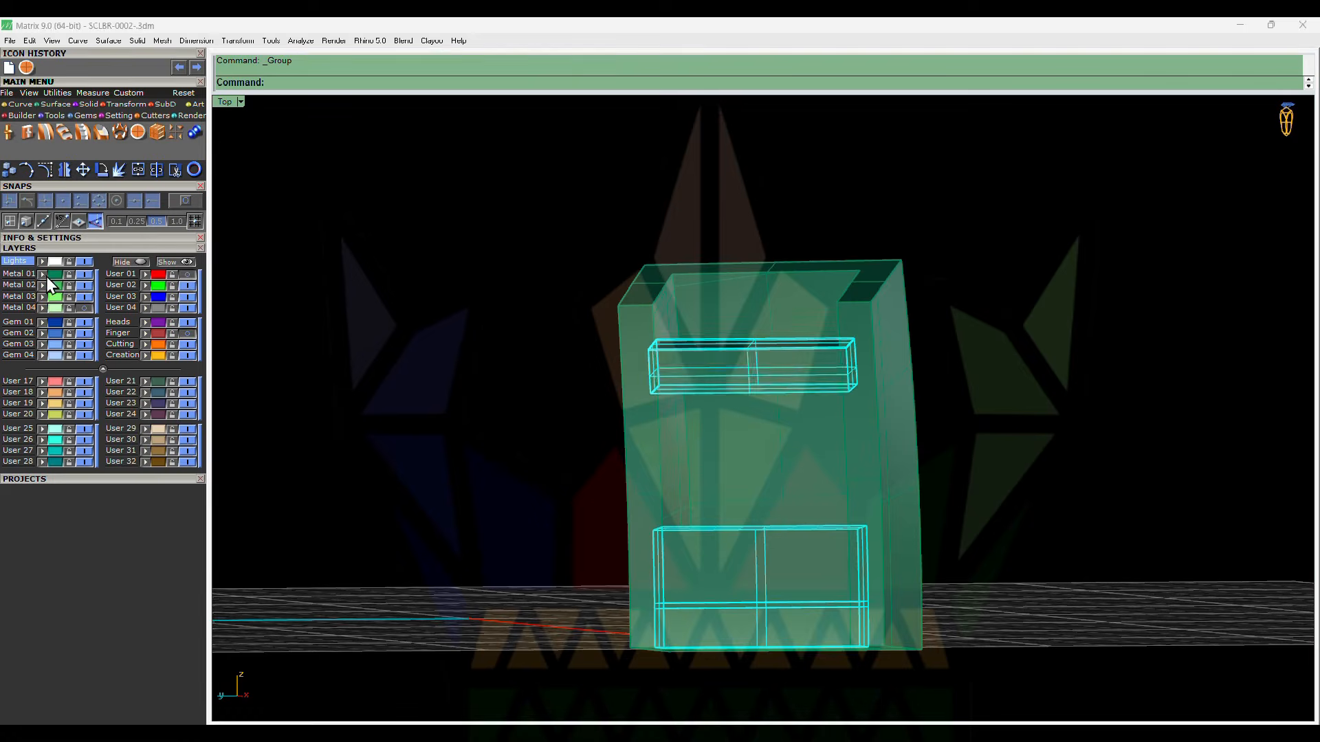
{"action": "right_click_drag", "start_coordinate": [1031, 419], "coordinate": [955, 468]}
{"action": "left_click", "coordinate": [904, 385], "text": "shift"}
{"action": "key", "text": "Escape"}
- Move the two grouped cross bars to the Metal 02 layer and group them with the shelled segment
{"action": "left_click", "coordinate": [724, 383]}
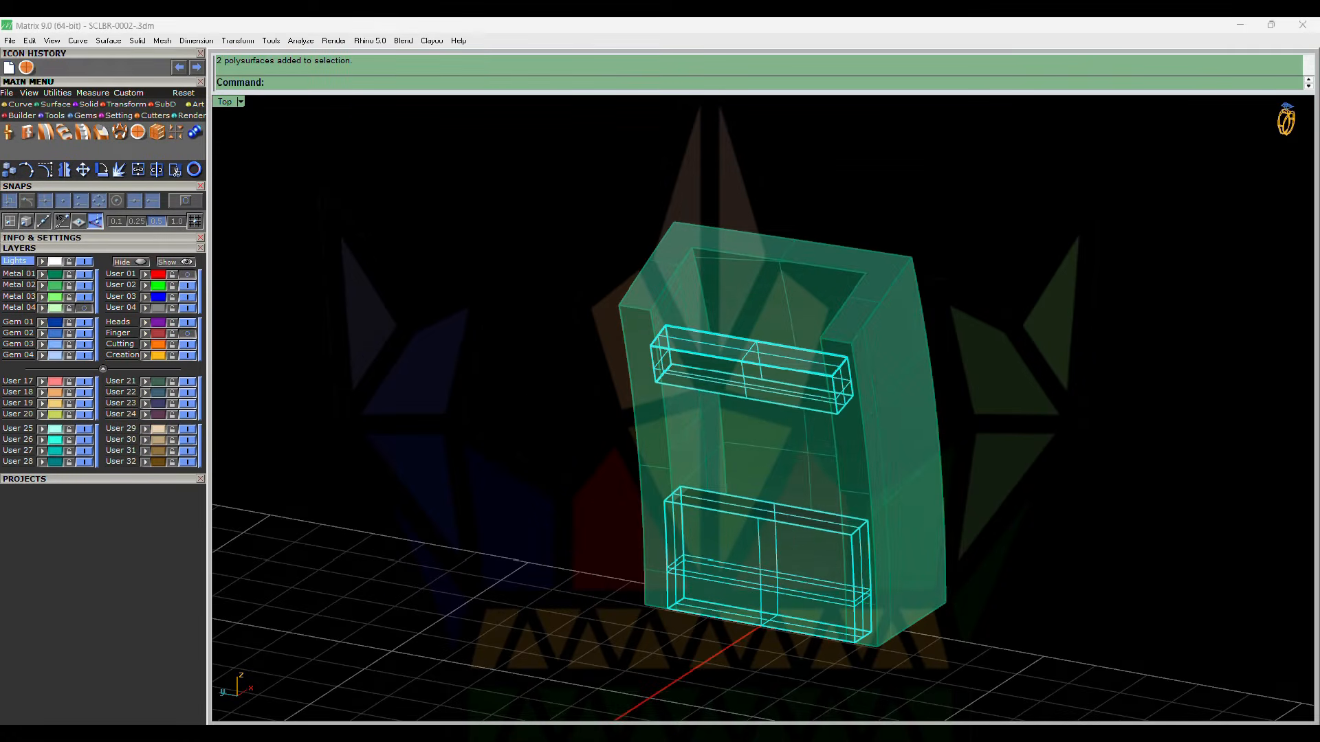
{"action": "left_click", "coordinate": [44, 286]}
{"action": "left_click", "coordinate": [893, 296], "text": "shift"}
{"action": "key", "text": "ctrl+g"}
{"action": "key", "text": "Escape"}
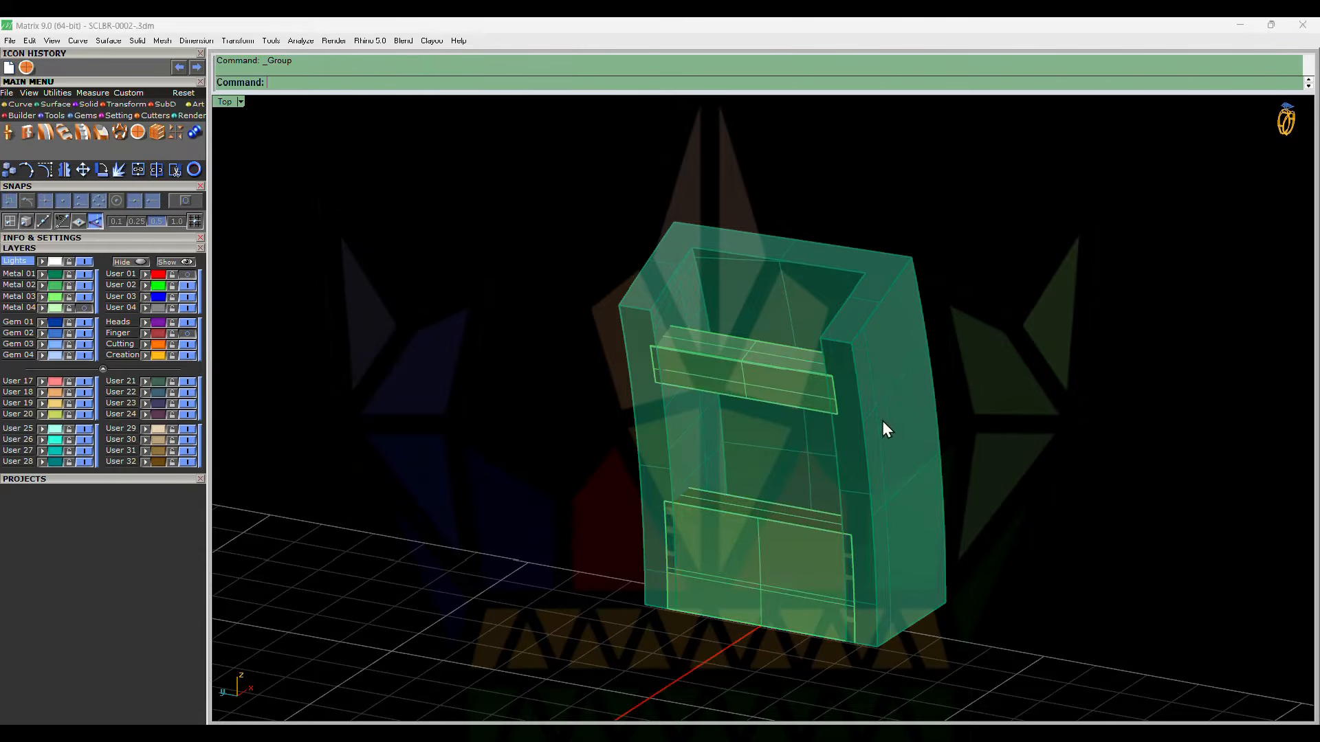
- Examine both cross bars inside the shelled segment in the wireframe front view, and return to shaded display
{"action": "key", "text": "ctrl+alt+s"}
{"action": "mouse_move", "coordinate": [811, 389]}
{"action": "right_mouse_down"}
{"action": "mouse_move", "coordinate": [749, 525]}
{"action": "mouse_move", "coordinate": [960, 591]}
{"action": "mouse_move", "coordinate": [913, 543]}
{"action": "mouse_move", "coordinate": [816, 371]}
{"action": "mouse_move", "coordinate": [840, 489]}
{"action": "right_mouse_up"}
{"action": "key", "text": "F2"}
{"action": "key", "text": "ctrl+alt+w"}
{"action": "scroll", "coordinate": [850, 480], "scroll_direction": "down", "scroll_amount": 6}
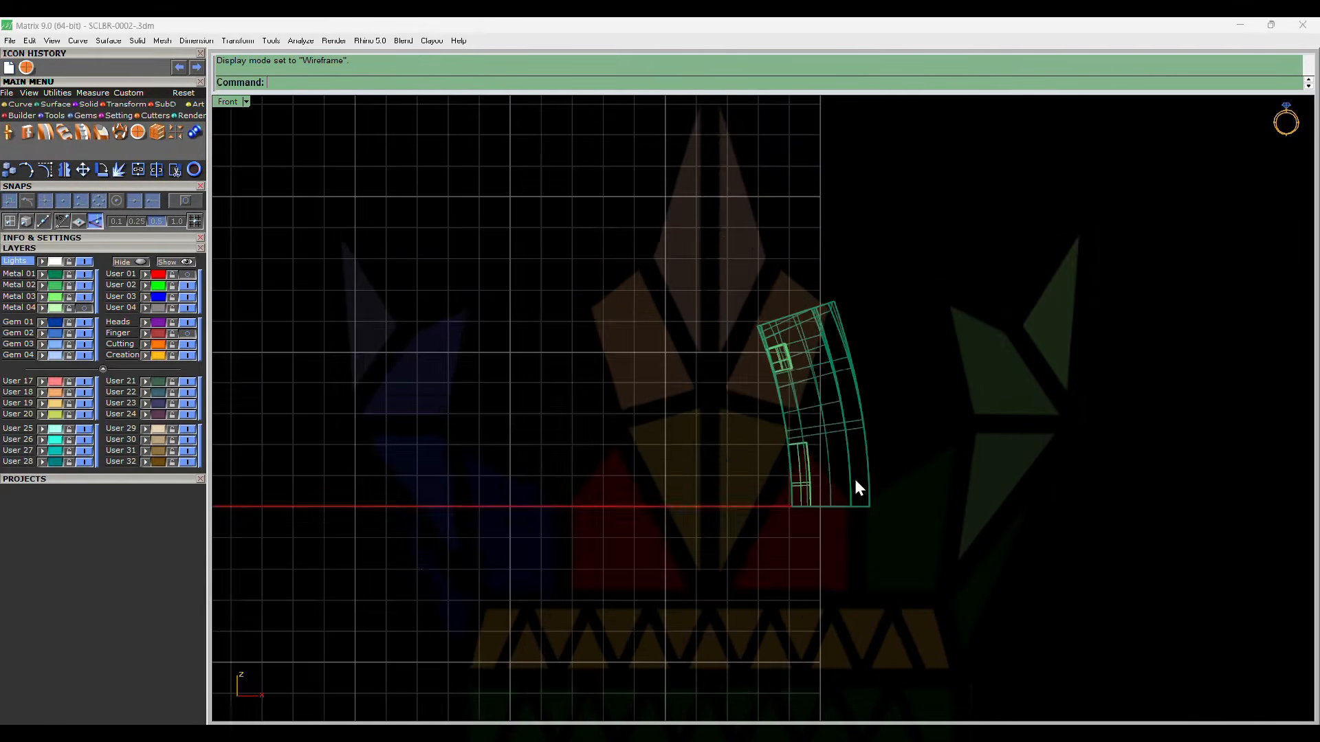
{"action": "scroll", "coordinate": [838, 497], "scroll_direction": "up", "scroll_amount": 7}
{"action": "scroll", "coordinate": [790, 434], "scroll_direction": "up", "scroll_amount": 3}
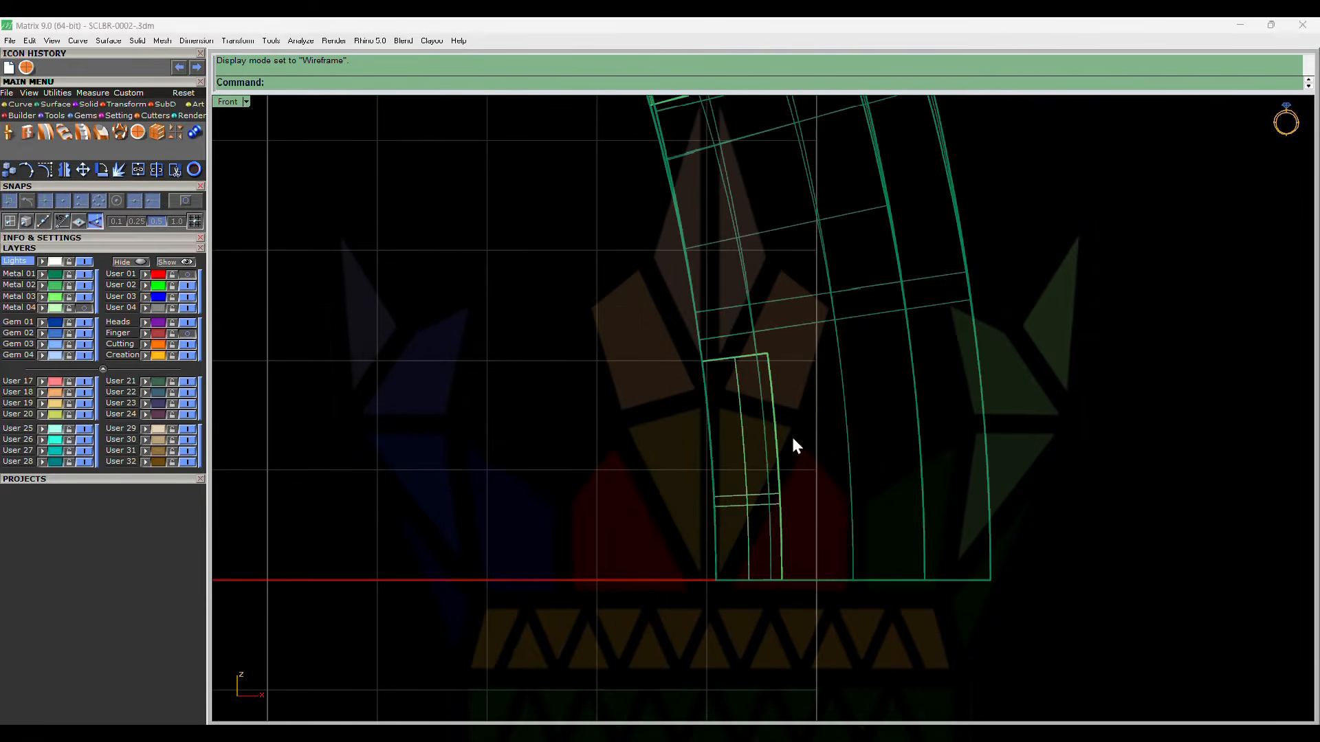
{"action": "scroll", "coordinate": [761, 427], "scroll_direction": "down", "scroll_amount": 4}
{"action": "scroll", "coordinate": [726, 302], "scroll_direction": "up", "scroll_amount": 5}
{"action": "scroll", "coordinate": [726, 303], "scroll_direction": "up", "scroll_amount": 2}
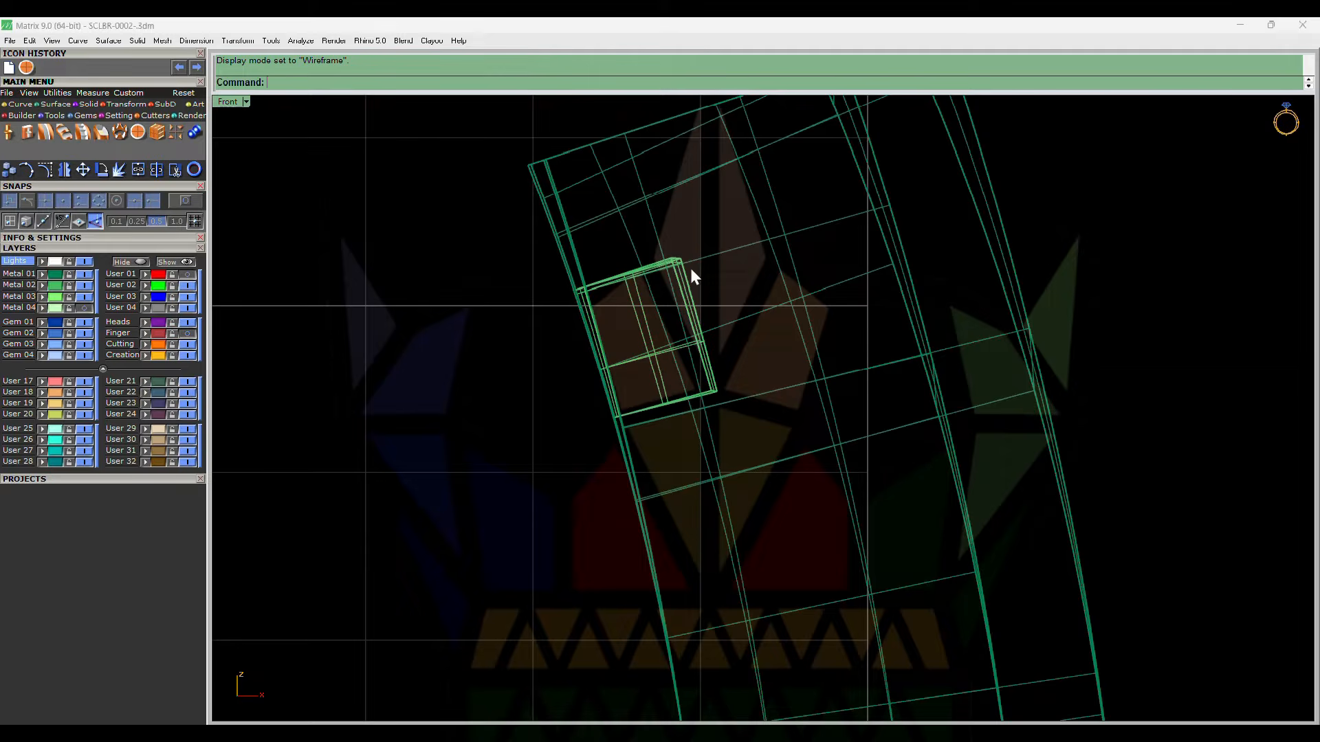
{"action": "scroll", "coordinate": [690, 268], "scroll_direction": "down", "scroll_amount": 6}
{"action": "key", "text": "ctrl+alt+s"}
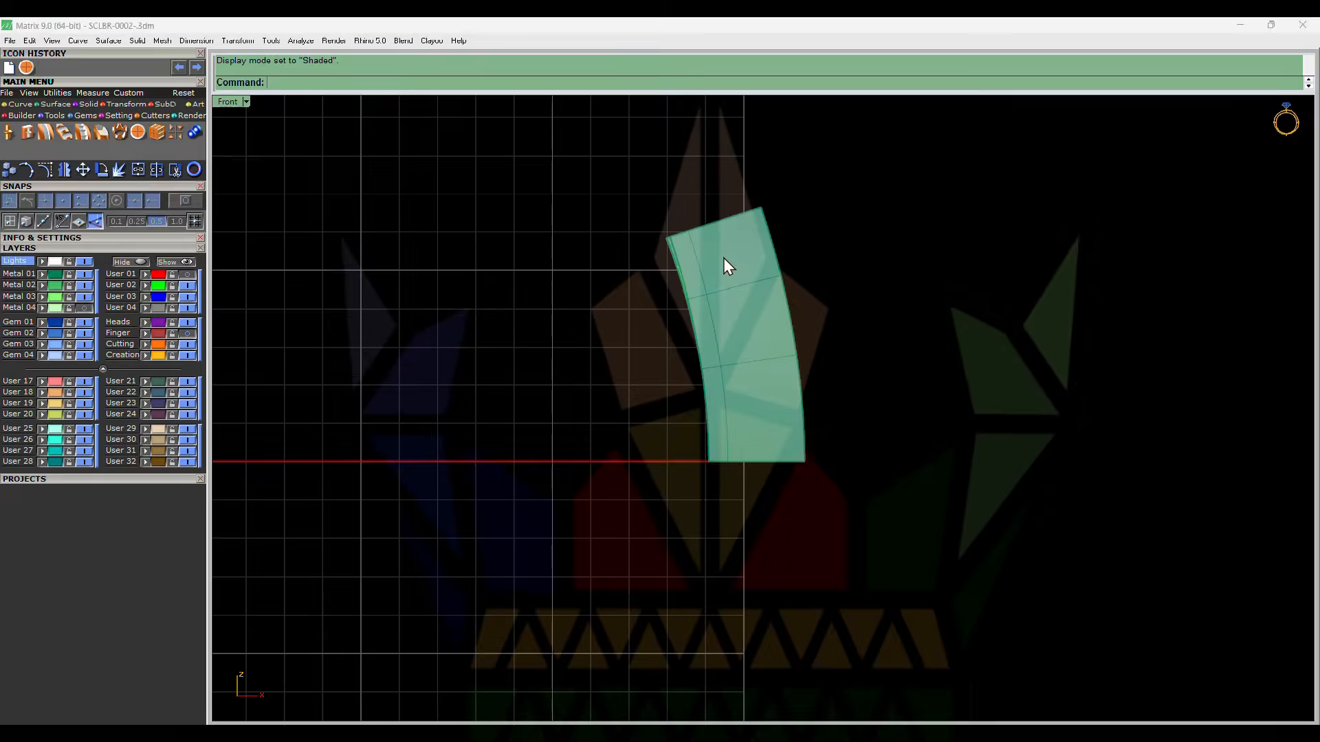
- Hide the grouped box segment and show the Metal 04 layer in the front view
{"action": "mouse_move", "coordinate": [723, 258]}
{"action": "right_mouse_down"}
{"action": "mouse_move", "coordinate": [806, 356]}
{"action": "mouse_move", "coordinate": [783, 392]}
{"action": "mouse_move", "coordinate": [716, 374]}
{"action": "right_mouse_up"}
{"action": "left_click", "coordinate": [715, 374]}
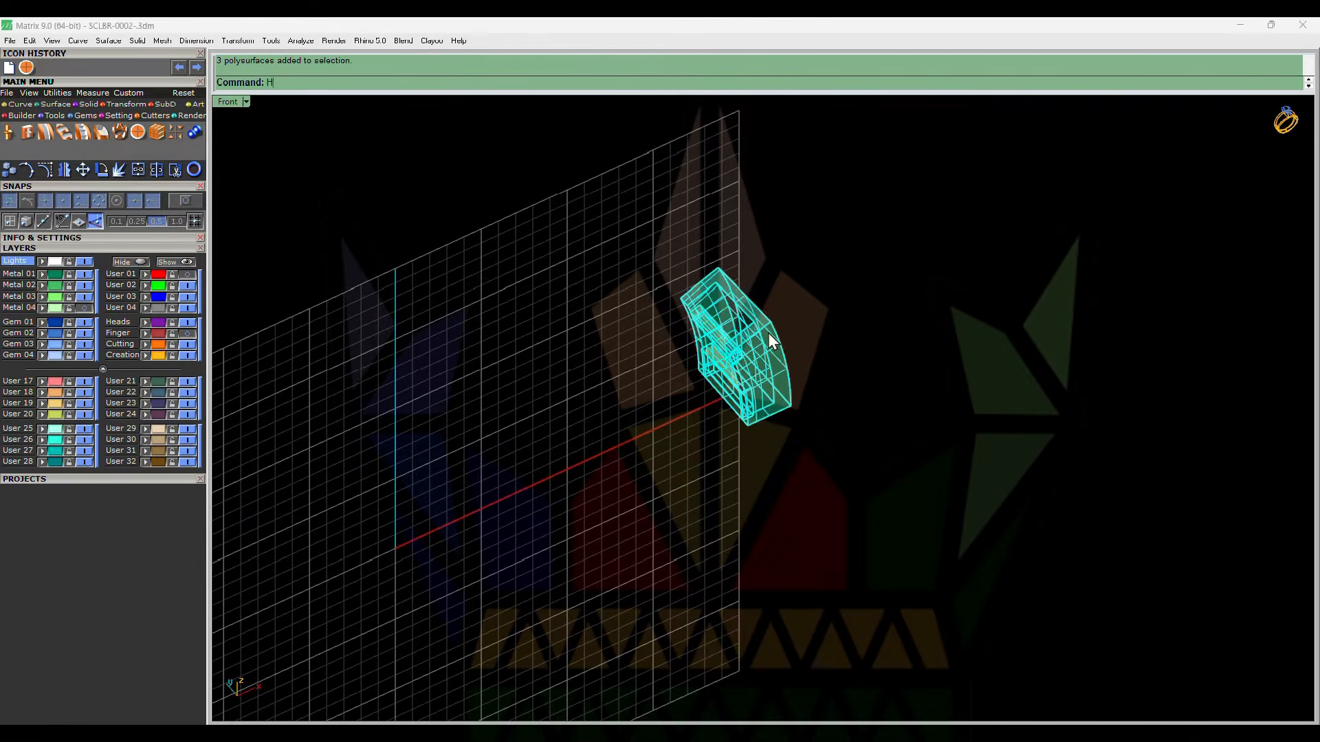
{"action": "key", "text": "ctrl+h"}
{"action": "left_click", "coordinate": [82, 309]}
{"action": "key", "text": "F2"}
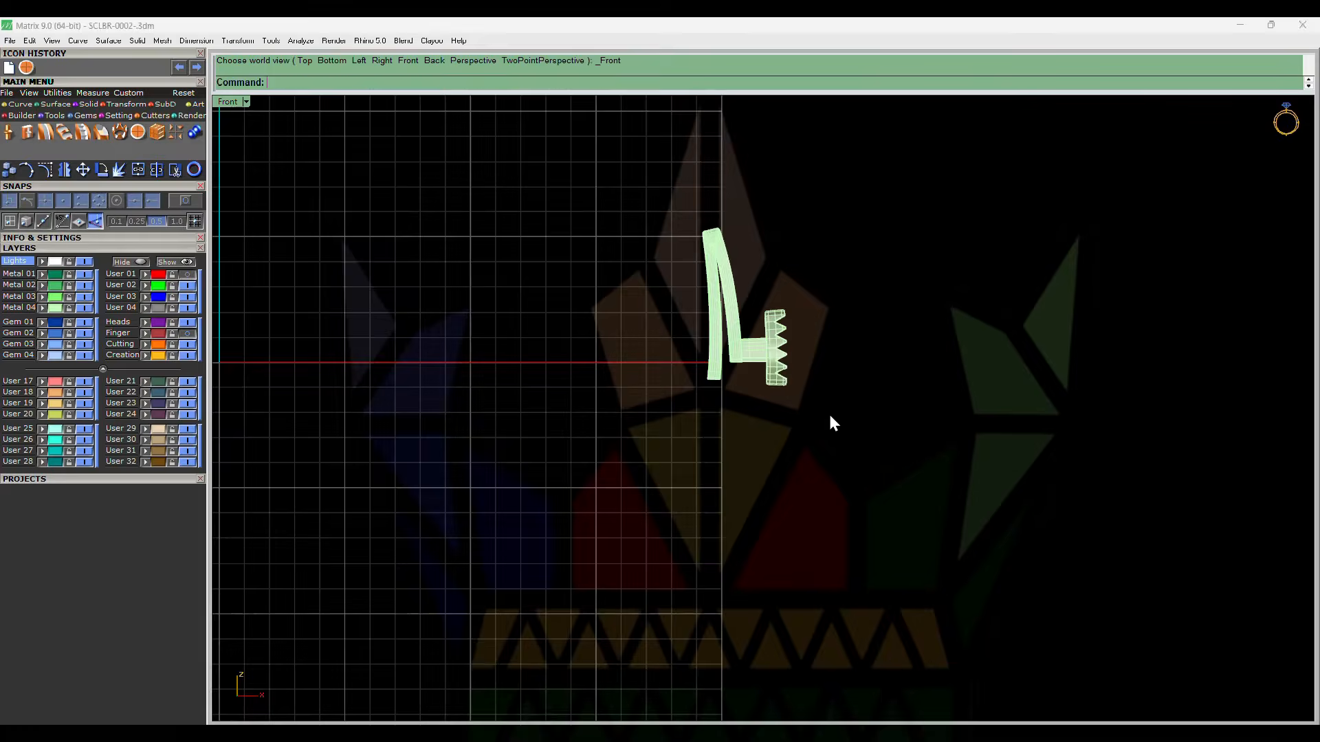
- Examine the folded tongue and its toothed thumb piece in shaded and plastic display in the front view
{"action": "key", "text": "ctrl+alt+s"}
{"action": "scroll", "coordinate": [732, 333], "scroll_direction": "up", "scroll_amount": 4}
{"action": "key", "text": "ctrl+shift+e"}
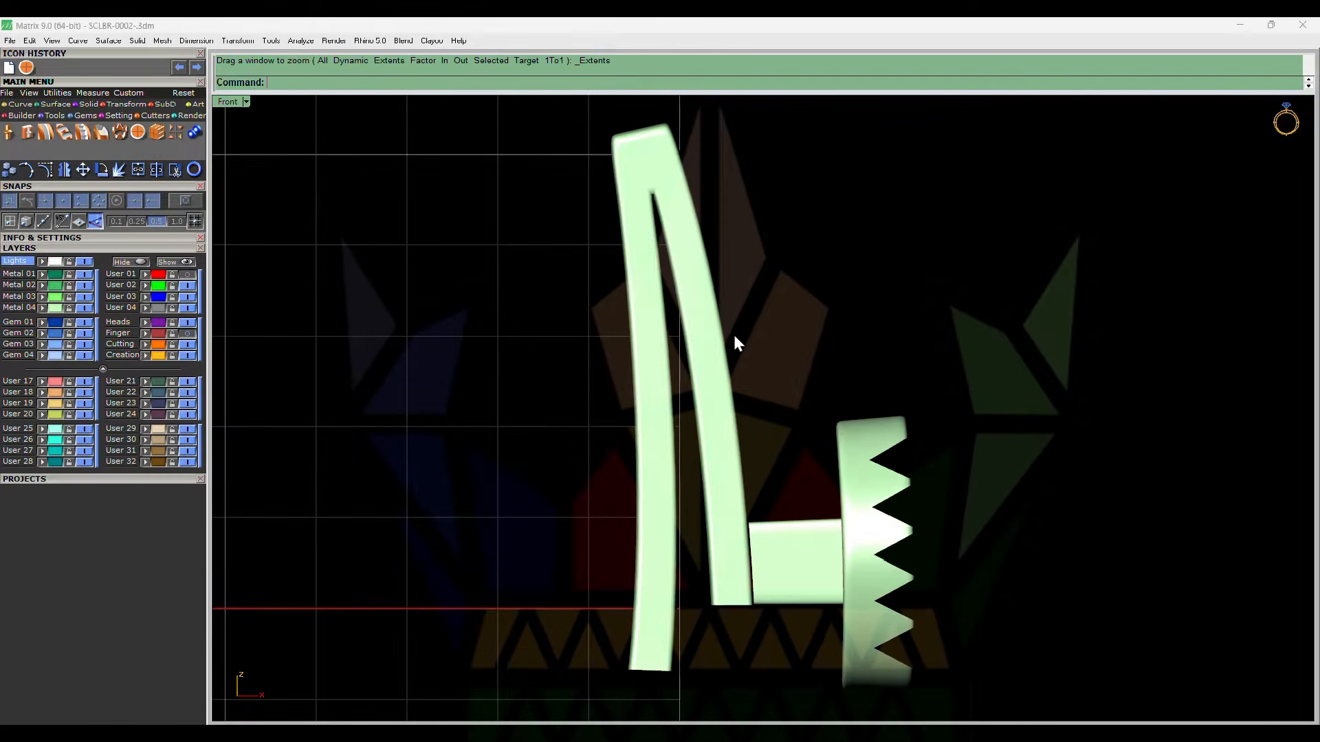
{"action": "scroll", "coordinate": [851, 367], "scroll_direction": "down", "scroll_amount": 6}
{"action": "key", "text": "ctrl+alt+p"}
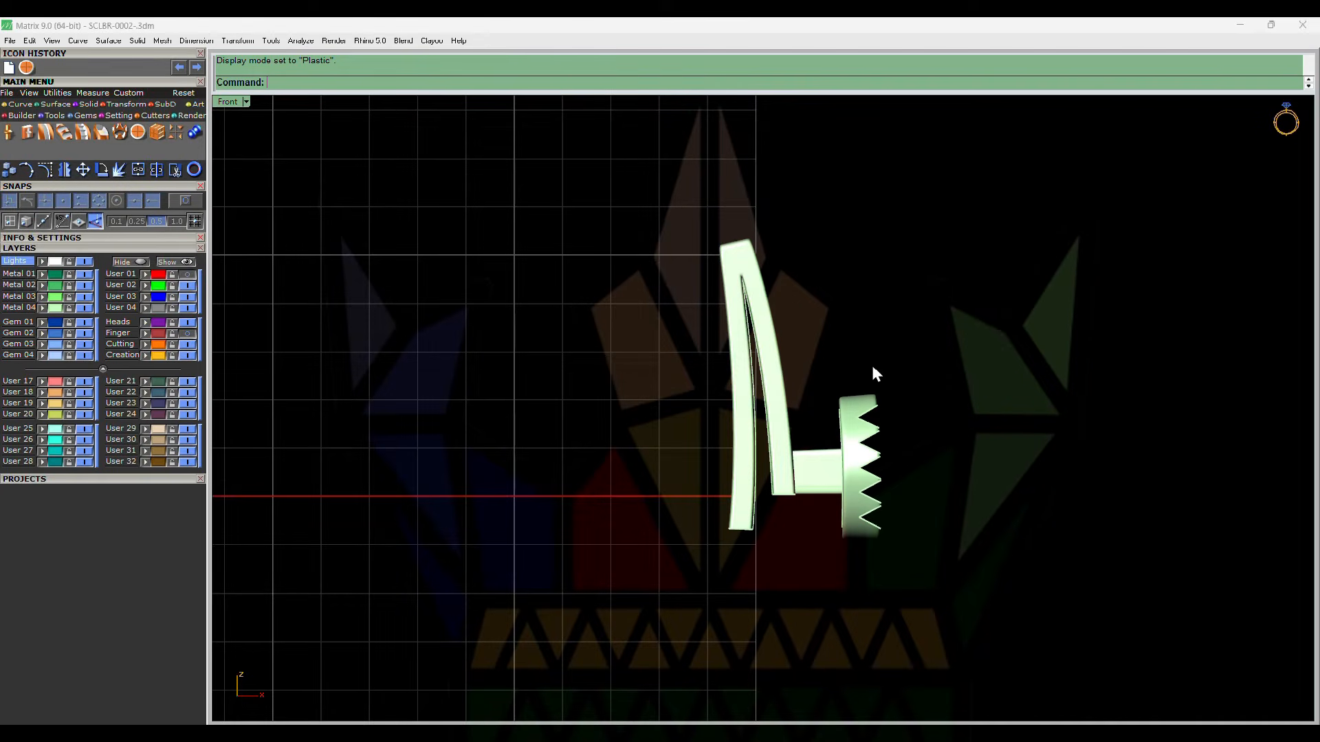
{"action": "scroll", "coordinate": [872, 371], "scroll_direction": "down", "scroll_amount": 3}
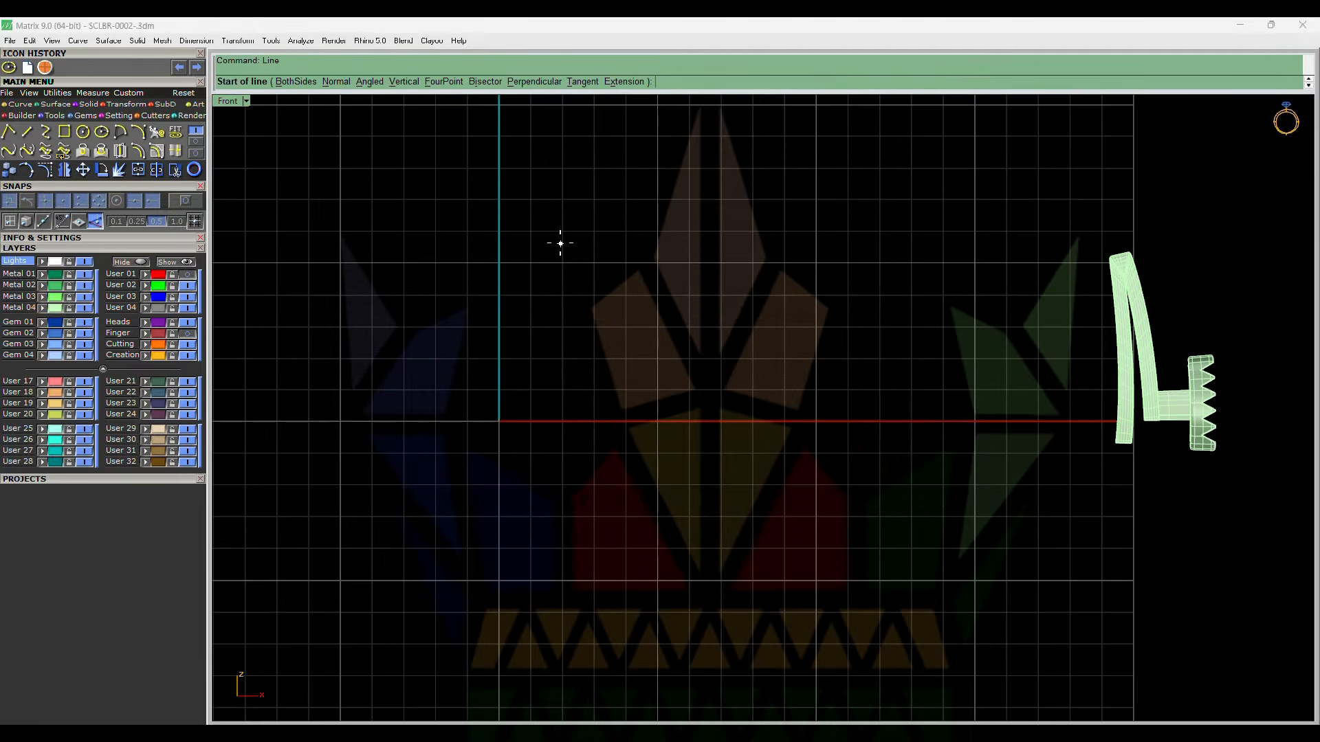
- Draw a vertical line about 6.6 mm long beside the vertical axis and rebuild it with 4 points and degree 3
{"action": "left_click", "coordinate": [560, 244]}
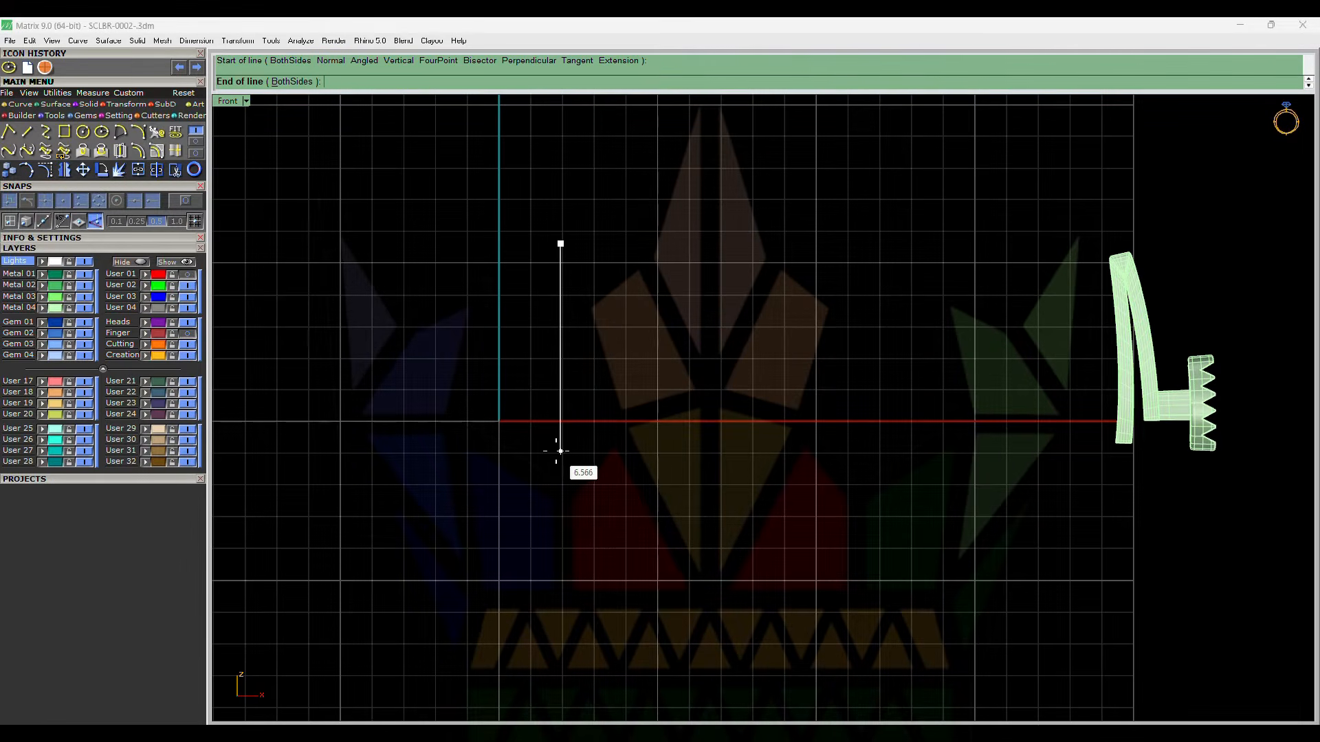
{"action": "left_click", "coordinate": [560, 452]}
{"action": "key", "text": "ctrl+r"}
{"action": "key", "text": "Return"}
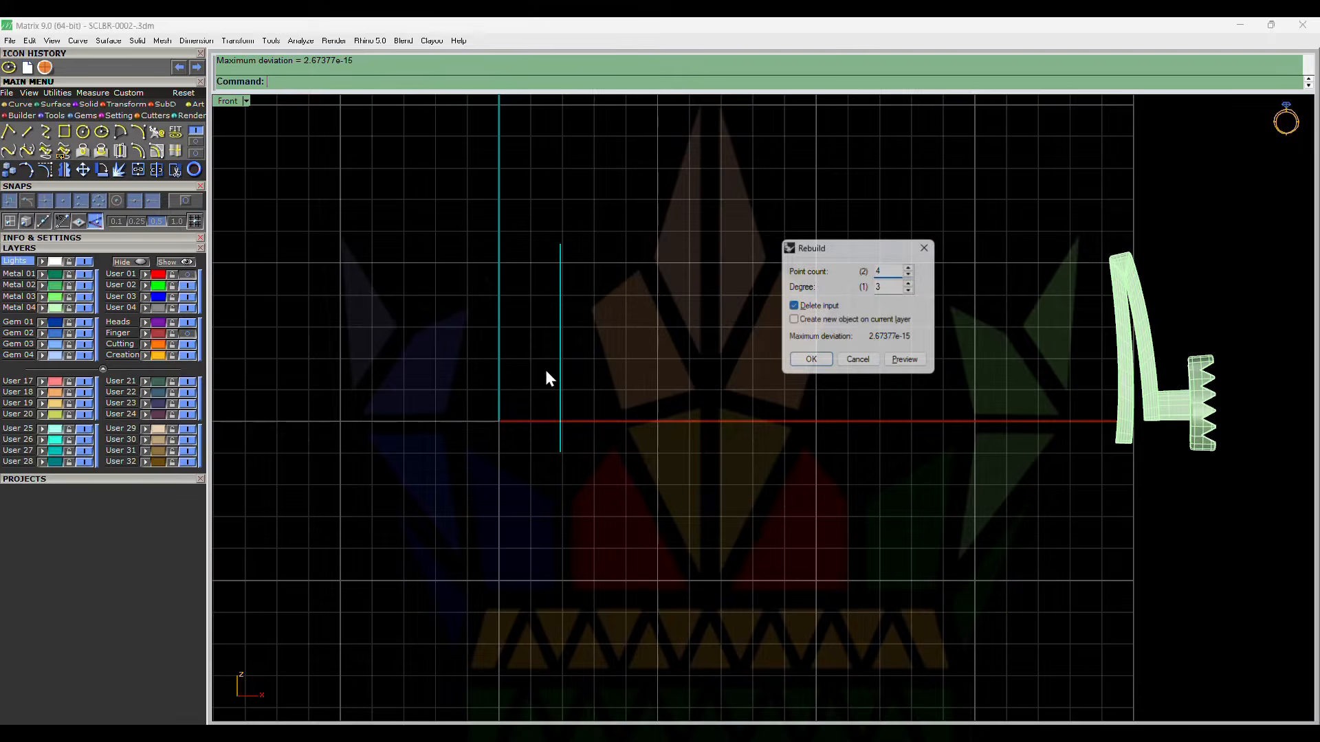
- Move the line's two middle control points sideways, away from the vertical axis, to bow it into a gentle curve
{"action": "key", "text": "F10"}
{"action": "left_click_drag", "start_coordinate": [625, 306], "coordinate": [510, 390]}
{"action": "key", "text": "m"}
{"action": "scroll", "coordinate": [653, 347], "scroll_direction": "up", "scroll_amount": 4}
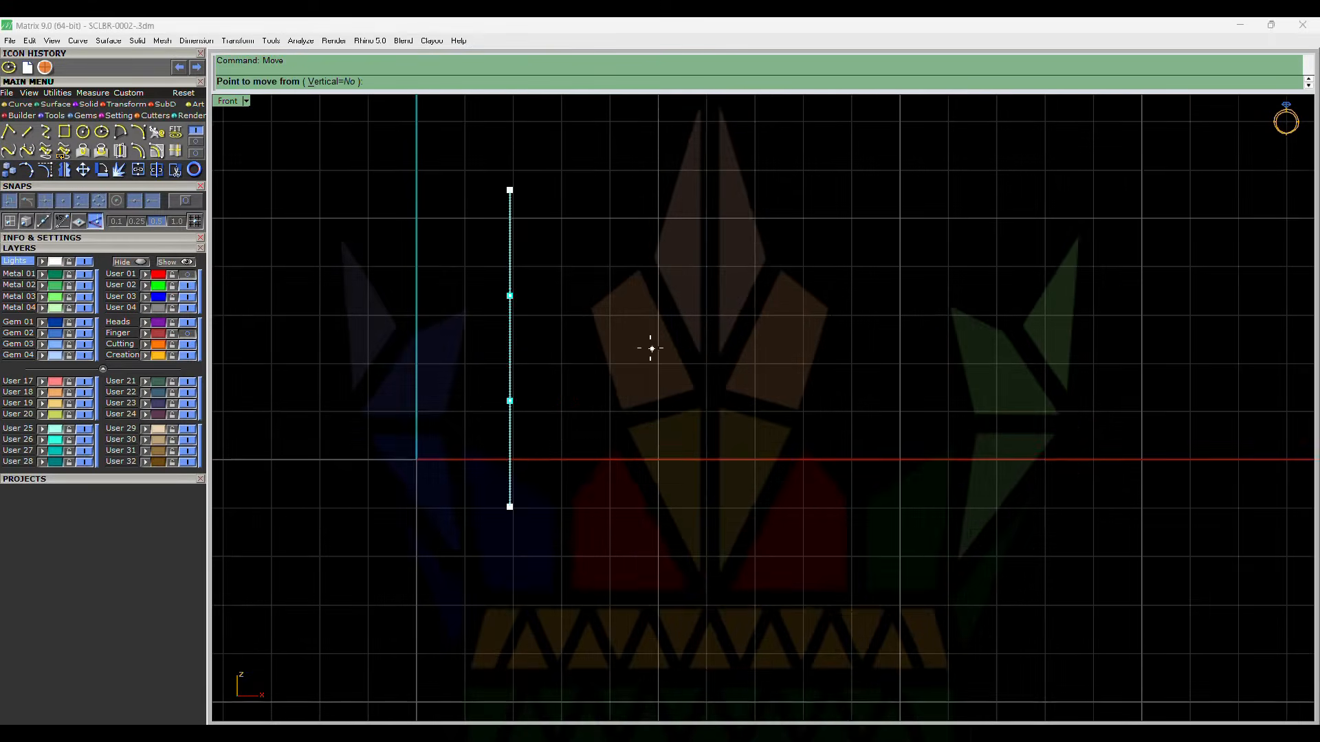
{"action": "left_click", "coordinate": [599, 349]}
{"action": "left_click", "coordinate": [626, 349]}
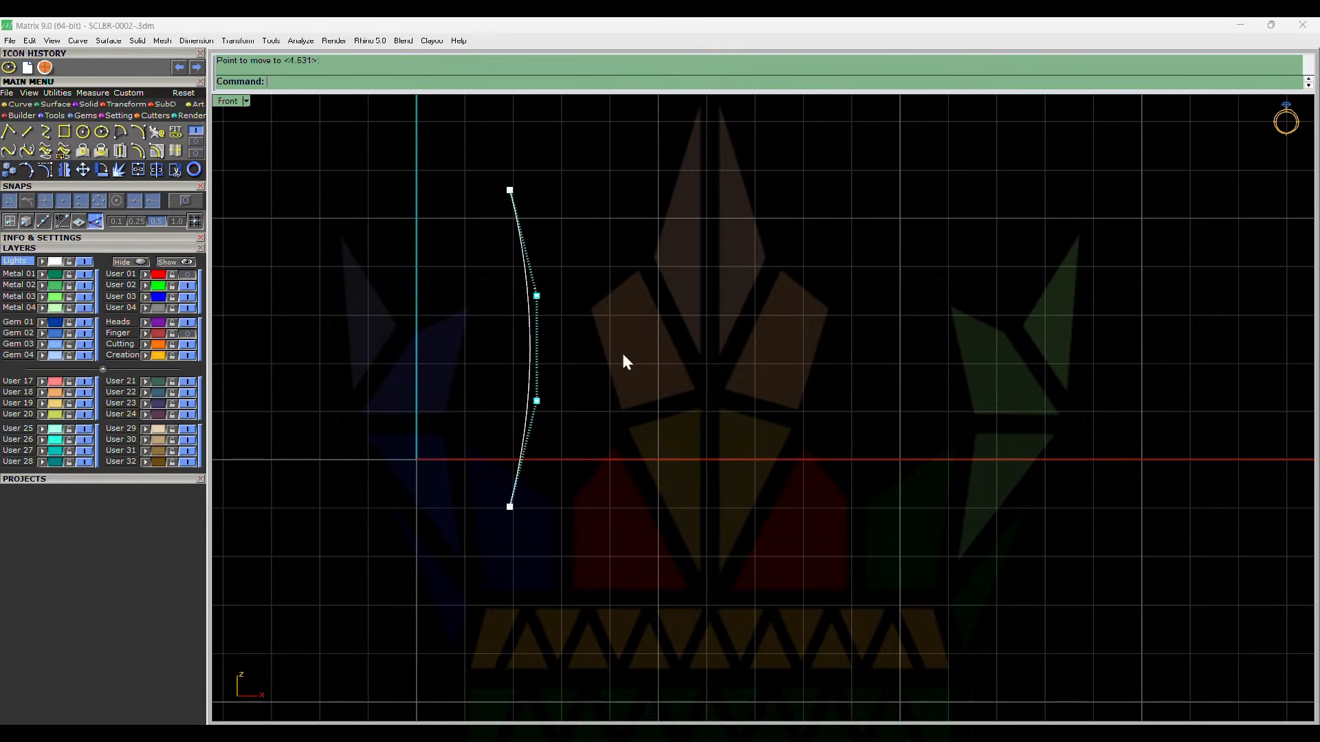
{"action": "key", "text": "Escape"}
{"action": "key", "text": "Escape"}
- Draw a 0.9 mm line from the bowed curve's upper end, sloping slightly upward away from the vertical axis
{"action": "right_click_drag", "start_coordinate": [616, 229], "coordinate": [598, 309]}
{"action": "key", "text": "l"}
{"action": "scroll", "coordinate": [492, 258], "scroll_direction": "up", "scroll_amount": 6}
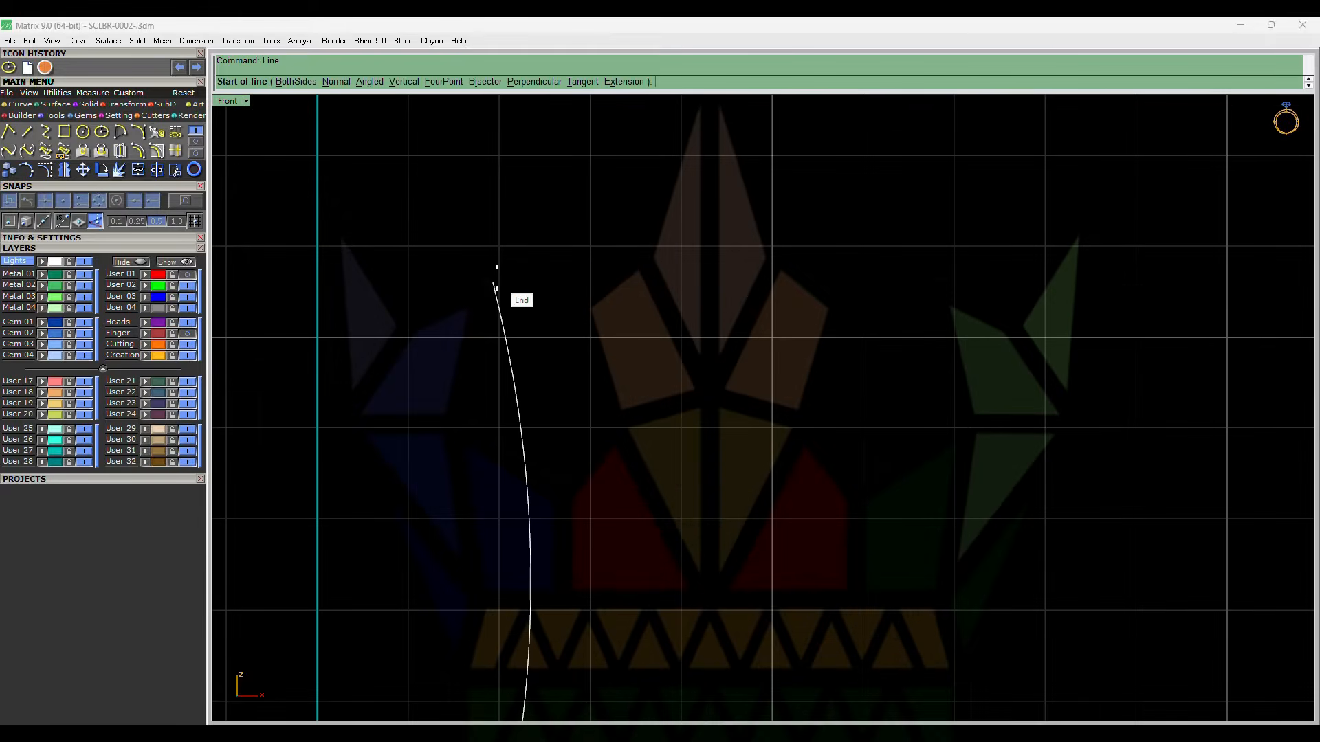
{"action": "left_click", "coordinate": [495, 280]}
{"action": "type", "text": ".8"}
{"action": "key", "text": "Return"}
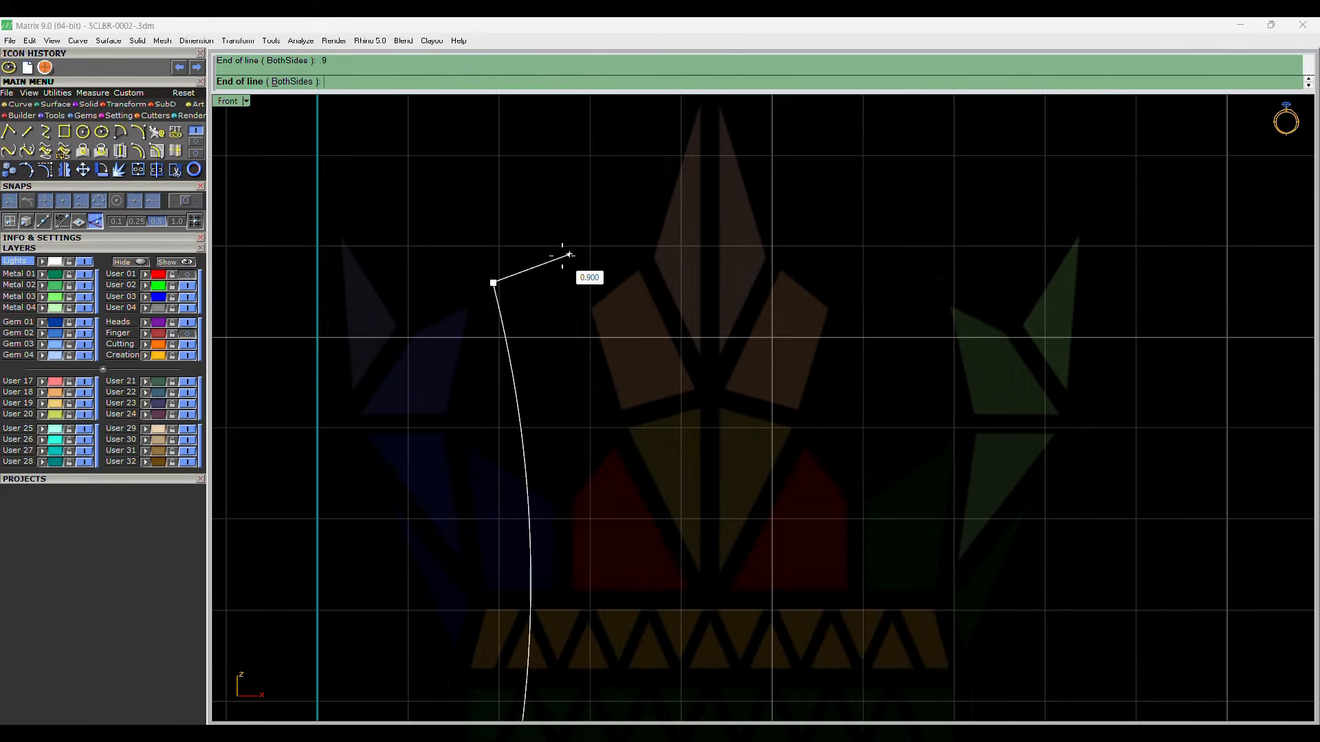
- Draw an arc with a radius of about 11.3 mm from the short line's free end down to the horizontal axis
{"action": "scroll", "coordinate": [565, 261], "scroll_direction": "down", "scroll_amount": 2}
{"action": "type", "text": "a"}
{"action": "key", "text": "Return"}
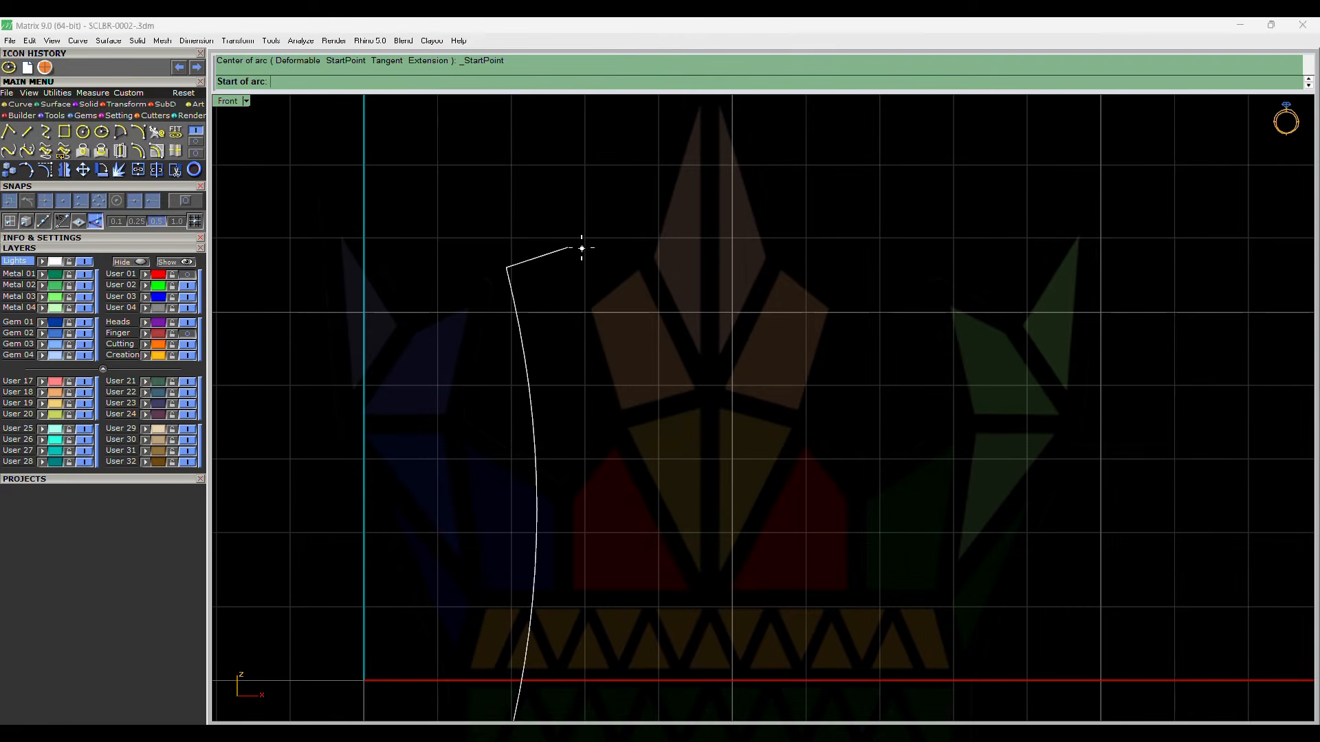
{"action": "left_click", "coordinate": [576, 249]}
{"action": "scroll", "coordinate": [578, 250], "scroll_direction": "down", "scroll_amount": 6}
{"action": "scroll", "coordinate": [610, 469], "scroll_direction": "up", "scroll_amount": 5}
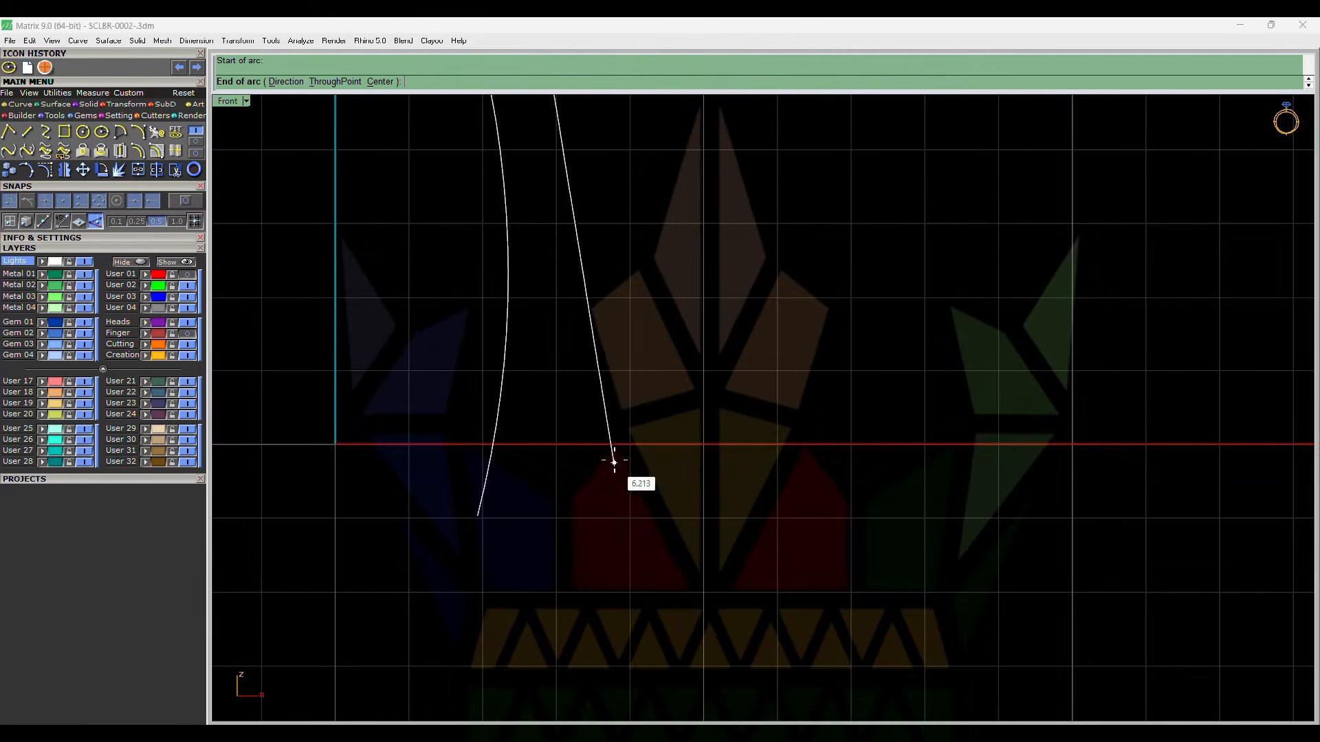
{"action": "left_click", "coordinate": [629, 444]}
{"action": "scroll", "coordinate": [628, 440], "scroll_direction": "down", "scroll_amount": 2}
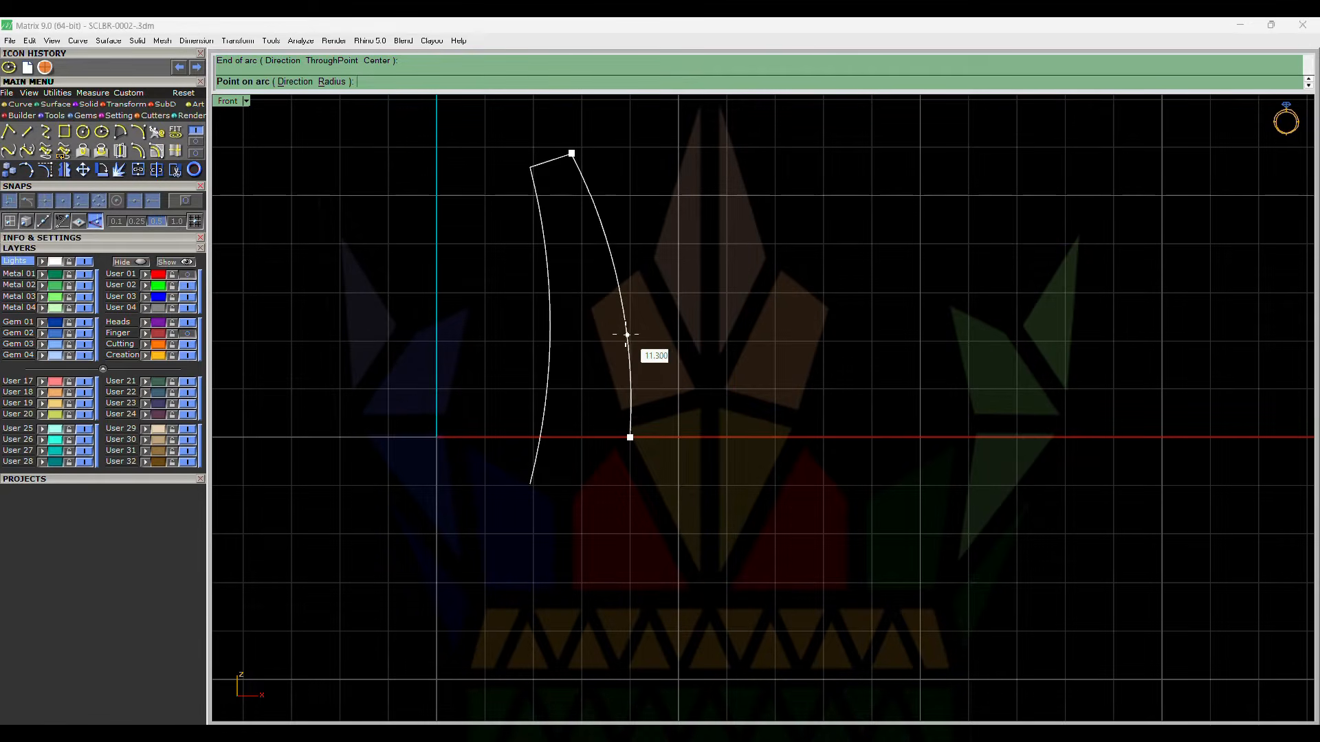
{"action": "left_click", "coordinate": [622, 334]}
- Join the three curves into one open profile and offset it 0.5 mm inward
{"action": "left_click_drag", "start_coordinate": [627, 121], "coordinate": [459, 224]}
{"action": "scroll", "coordinate": [572, 165], "scroll_direction": "up", "scroll_amount": 4}
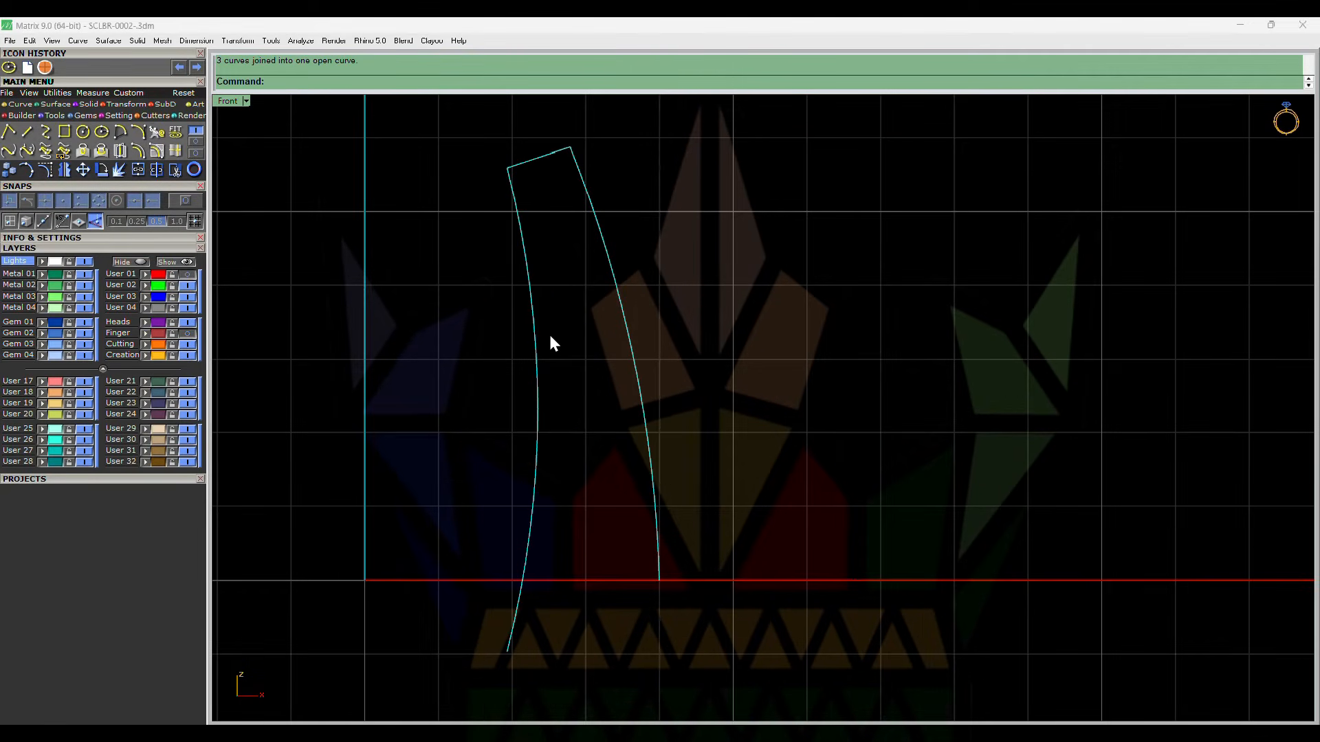
{"action": "type", "text": "o.5"}
{"action": "key", "text": "Return"}
{"action": "left_click", "coordinate": [550, 334]}
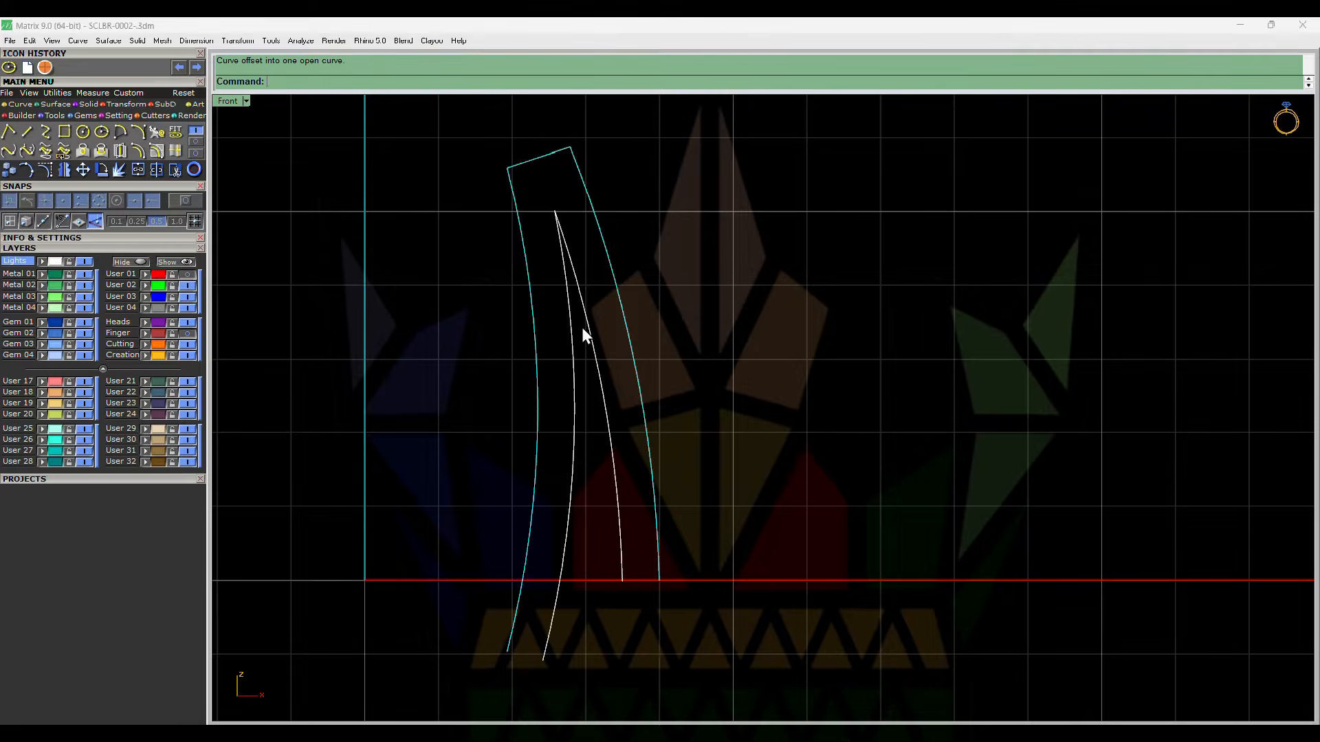
- Close both open lower ends of the tongue profile with lines between the original and offset curves
{"action": "right_click_drag", "start_coordinate": [625, 490], "coordinate": [636, 405]}
{"action": "scroll", "coordinate": [645, 513], "scroll_direction": "up", "scroll_amount": 10}
{"action": "key", "text": "l"}
{"action": "left_click", "coordinate": [623, 436]}
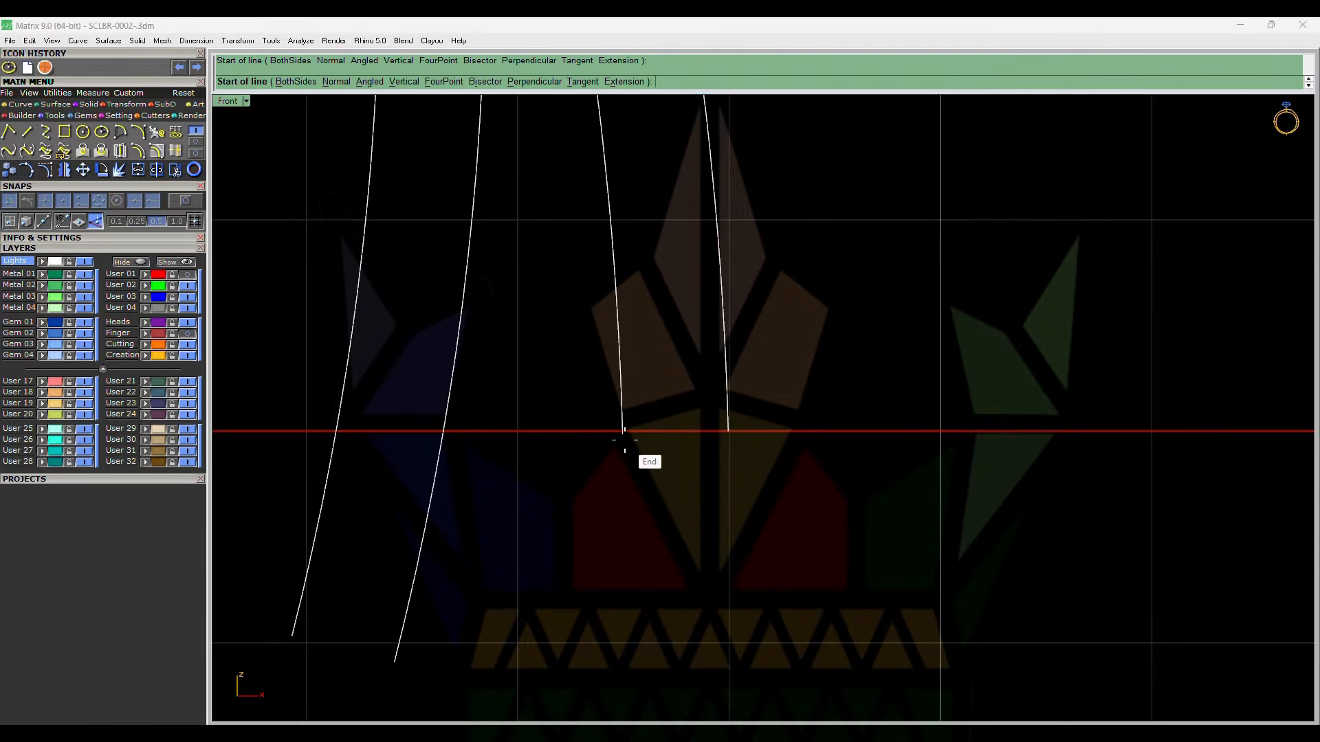
{"action": "left_click", "coordinate": [728, 432]}
{"action": "scroll", "coordinate": [728, 433], "scroll_direction": "down", "scroll_amount": 5}
{"action": "key", "text": "Return"}
{"action": "left_click", "coordinate": [486, 539]}
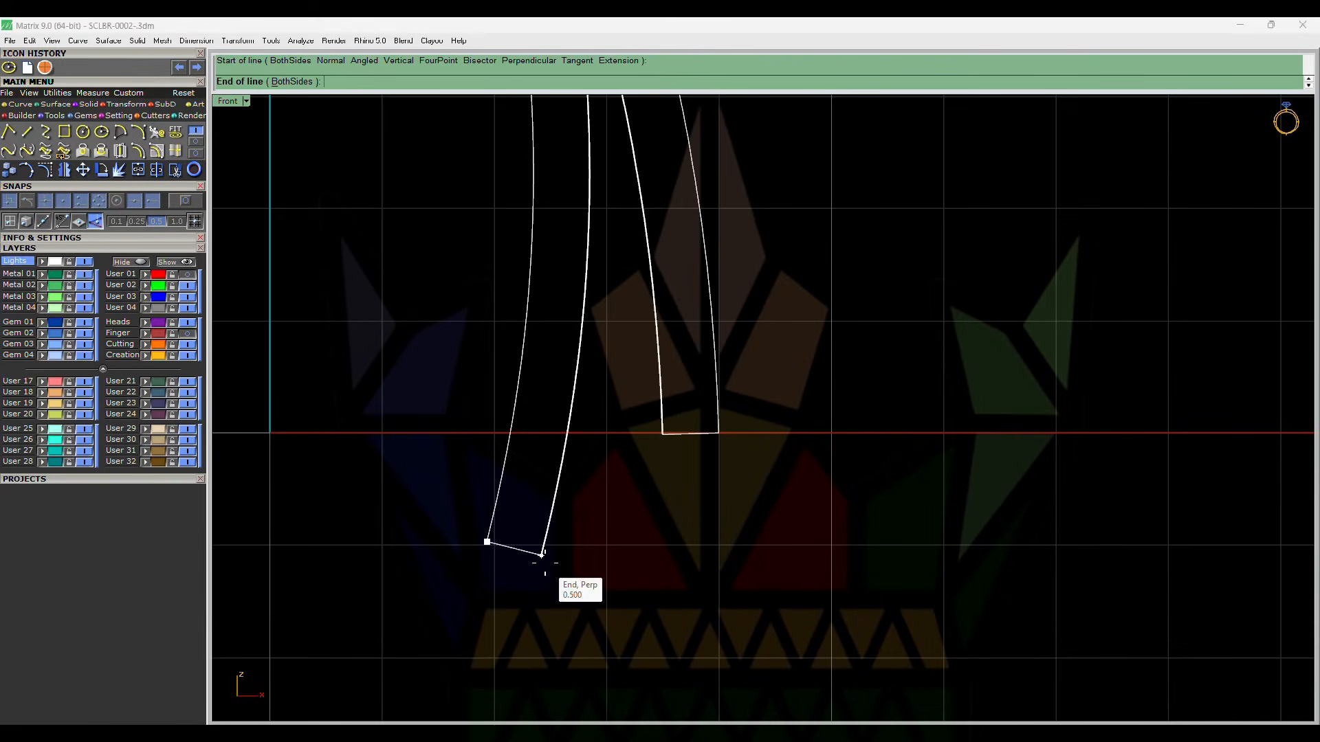
{"action": "left_click", "coordinate": [545, 554]}
- Extrude the closed tongue profile 1.5 mm to both sides as a solid and delete its source curves
{"action": "scroll", "coordinate": [655, 396], "scroll_direction": "down", "scroll_amount": 5}
{"action": "left_click_drag", "start_coordinate": [654, 391], "coordinate": [380, 572]}
{"action": "right_click_drag", "start_coordinate": [380, 572], "coordinate": [349, 623]}
{"action": "type", "text": "H"}
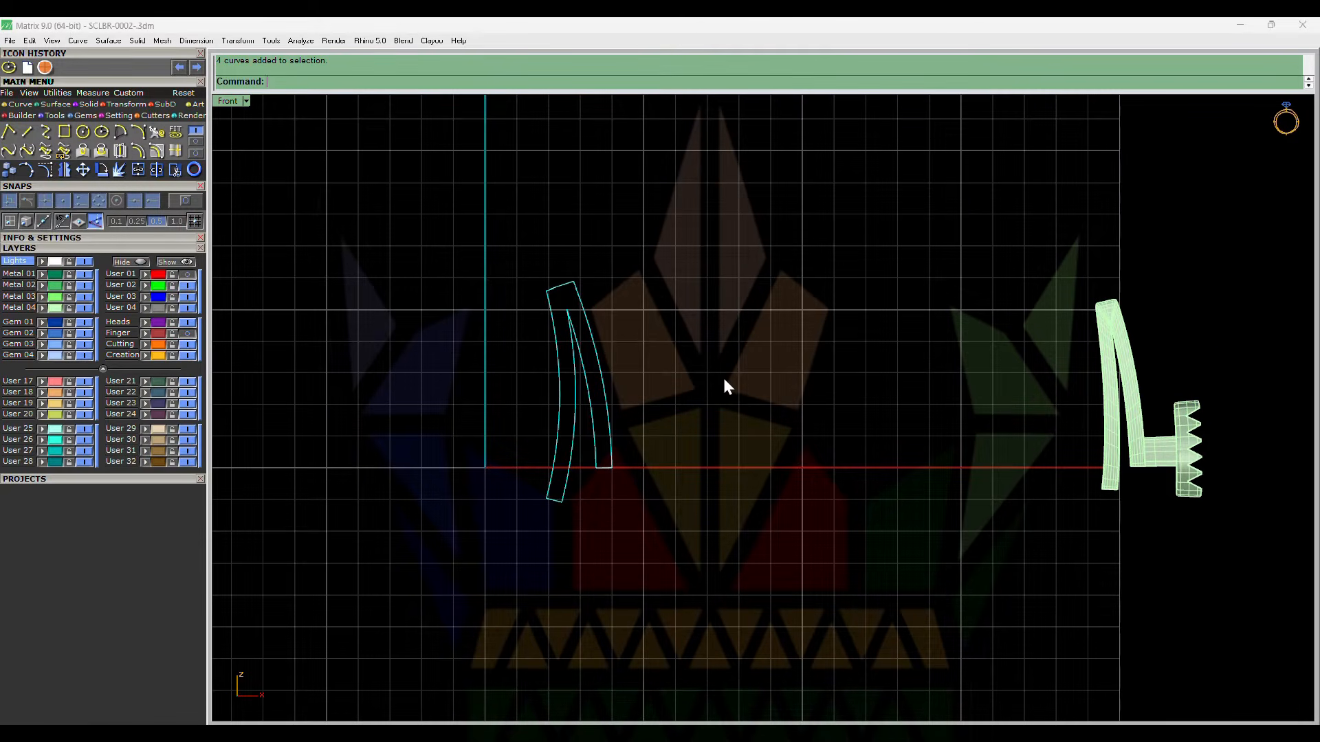
{"action": "key", "text": "Return"}
{"action": "key", "text": "F1"}
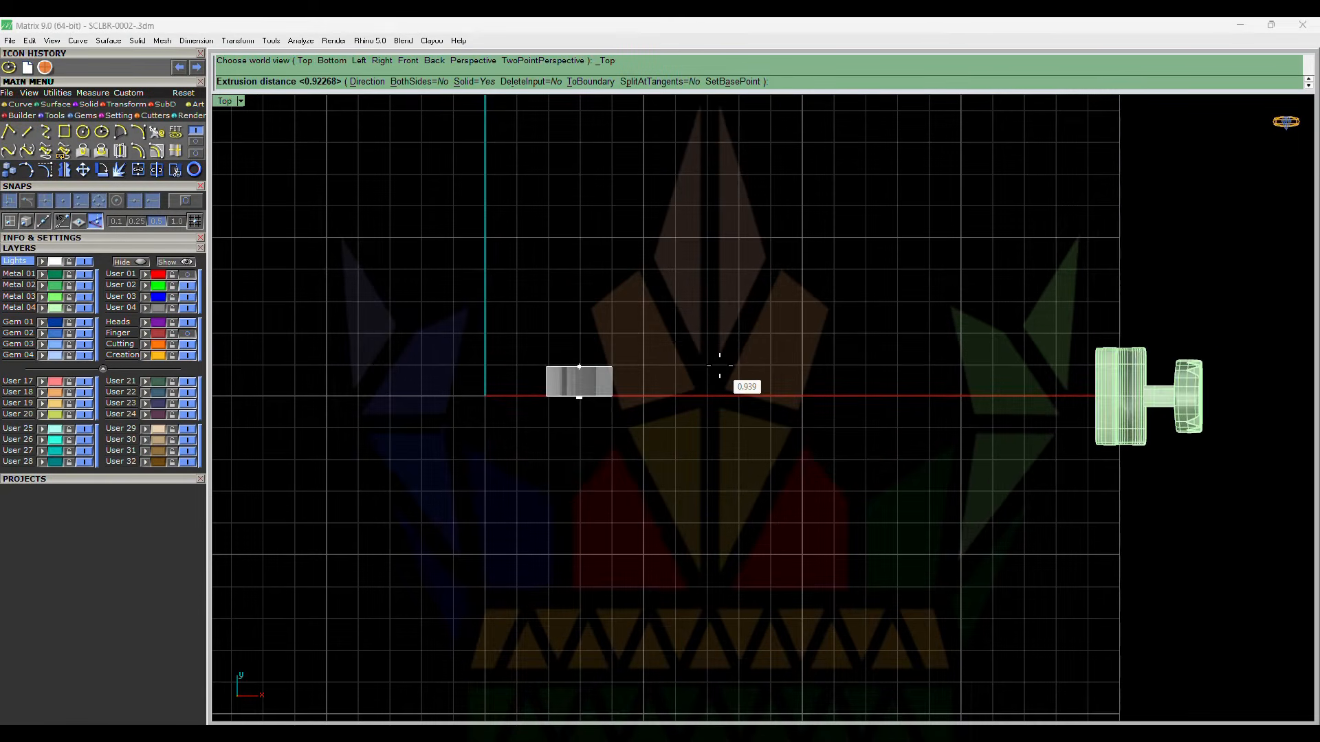
{"action": "type", "text": "b"}
{"action": "key", "text": "Return"}
{"action": "type", "text": "1.5"}
{"action": "key", "text": "Return"}
{"action": "key", "text": "F2"}
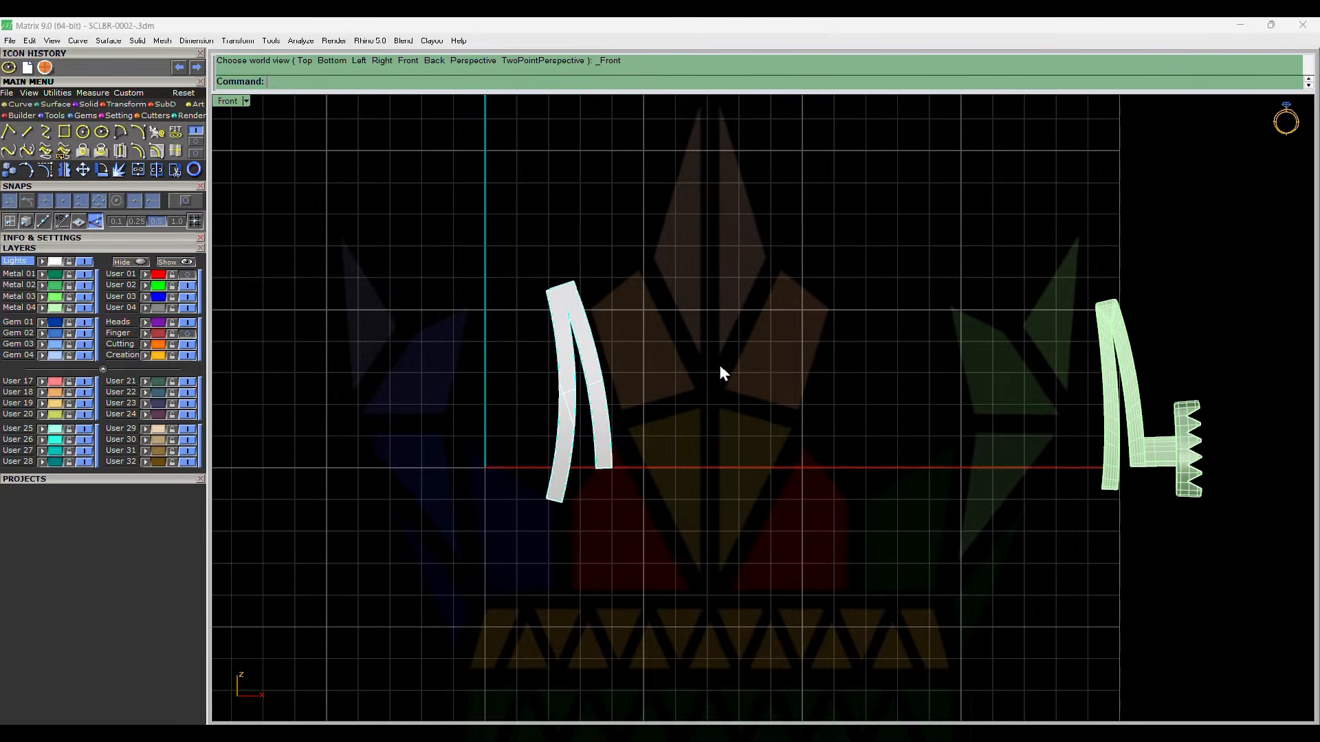
{"action": "key", "text": "Delete"}
- Hide the new folded tongue together with the finished green tongue piece
{"action": "right_click_drag", "start_coordinate": [509, 427], "coordinate": [564, 395]}
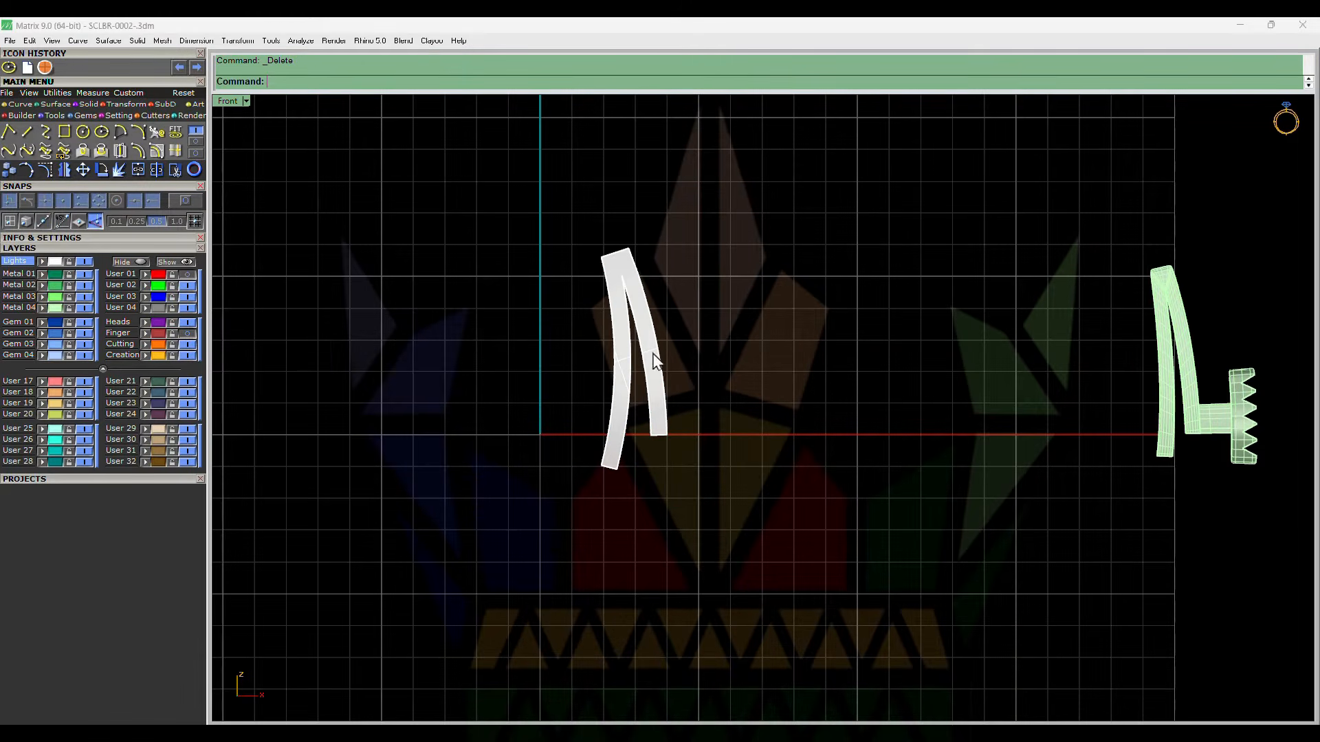
{"action": "scroll", "coordinate": [694, 388], "scroll_direction": "up", "scroll_amount": 4}
{"action": "scroll", "coordinate": [706, 391], "scroll_direction": "down", "scroll_amount": 4}
{"action": "left_click", "coordinate": [622, 412]}
{"action": "scroll", "coordinate": [643, 382], "scroll_direction": "down", "scroll_amount": 6}
{"action": "left_click_drag", "start_coordinate": [1285, 233], "coordinate": [506, 493]}
{"action": "key", "text": "ctrl+h"}
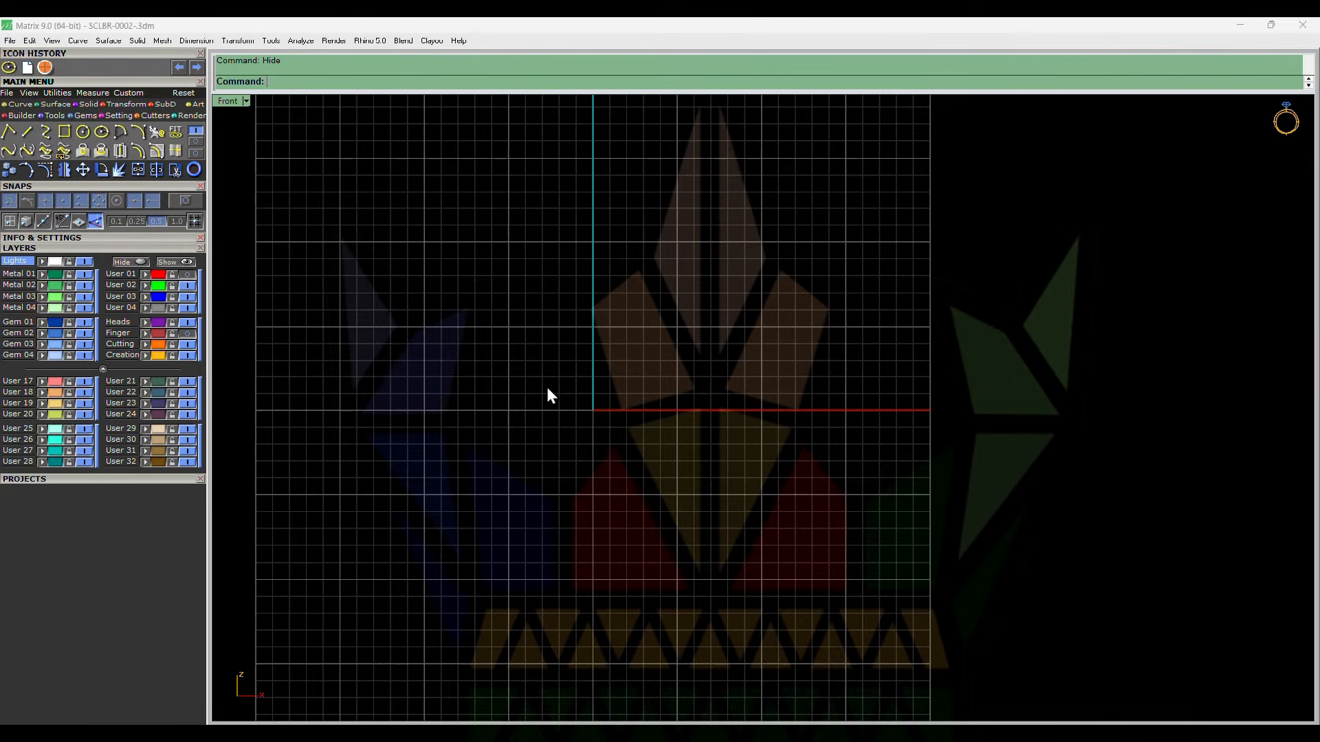
- Draw an ellipse centred on the origin in the top view, with radii of about 1 mm and 1.4 mm
{"action": "key", "text": "F1"}
{"action": "left_click", "coordinate": [101, 132]}
{"action": "scroll", "coordinate": [612, 426], "scroll_direction": "up", "scroll_amount": 6}
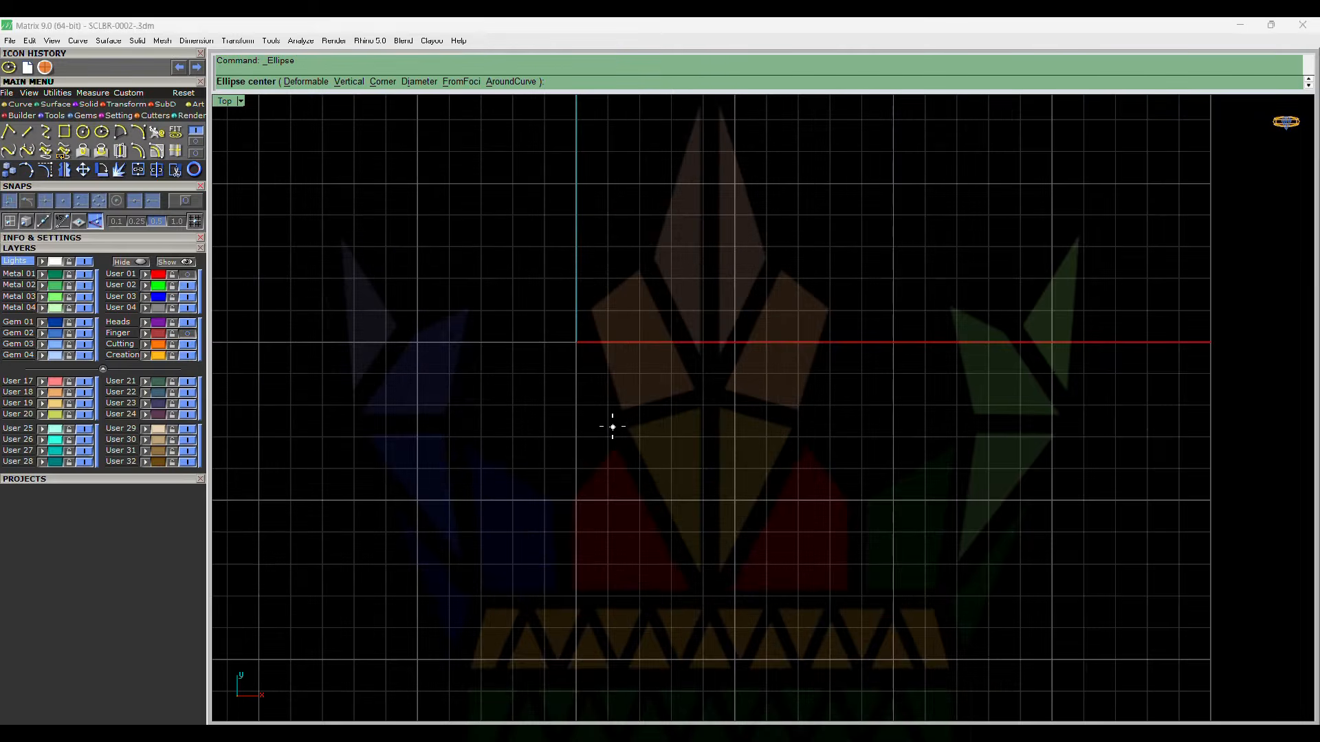
{"action": "type", "text": "0"}
{"action": "key", "text": "Return"}
{"action": "scroll", "coordinate": [622, 323], "scroll_direction": "up", "scroll_amount": 5}
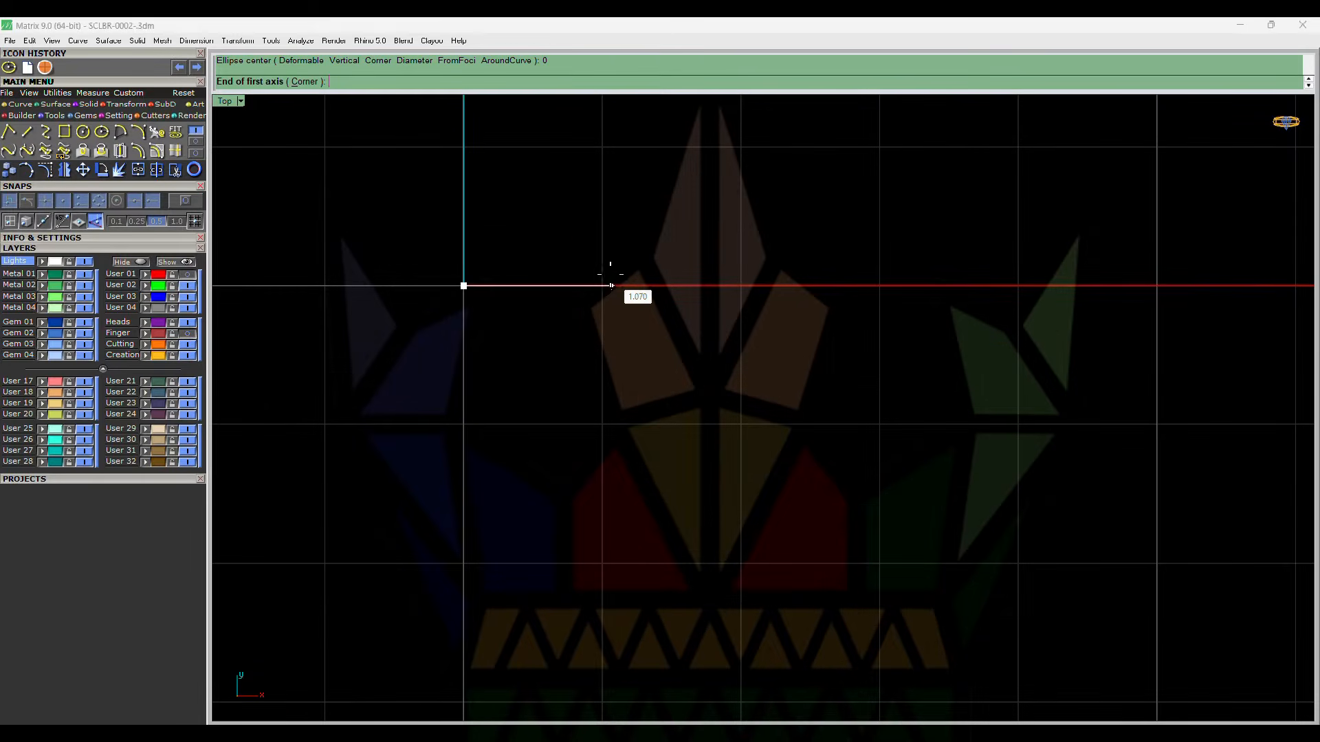
{"action": "left_click", "coordinate": [605, 275]}
{"action": "scroll", "coordinate": [598, 278], "scroll_direction": "down", "scroll_amount": 7}
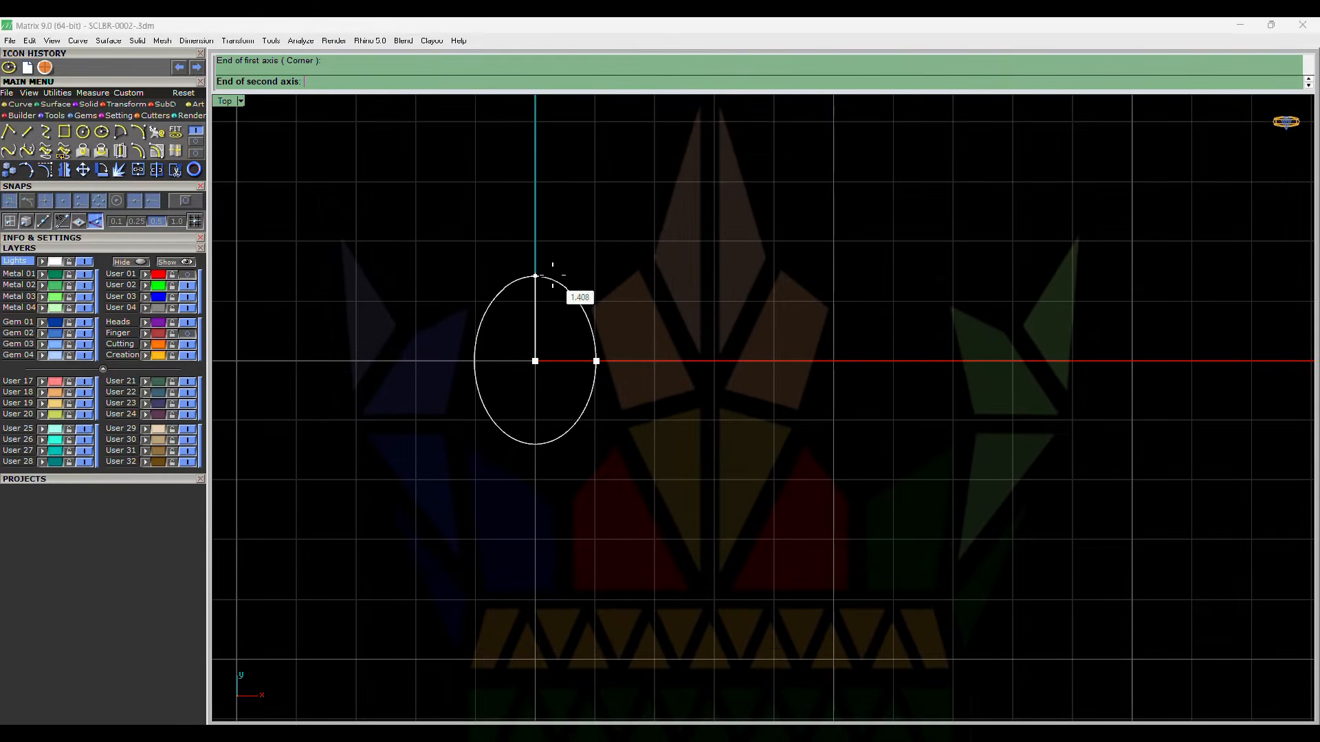
{"action": "left_click", "coordinate": [571, 274]}
- Extrude the ellipse 0.8 mm to one side as a solid and delete its source curve
{"action": "left_click_drag", "start_coordinate": [570, 274], "coordinate": [451, 409]}
{"action": "key", "text": "e"}
{"action": "key", "text": "F2"}
{"action": "type", "text": "b"}
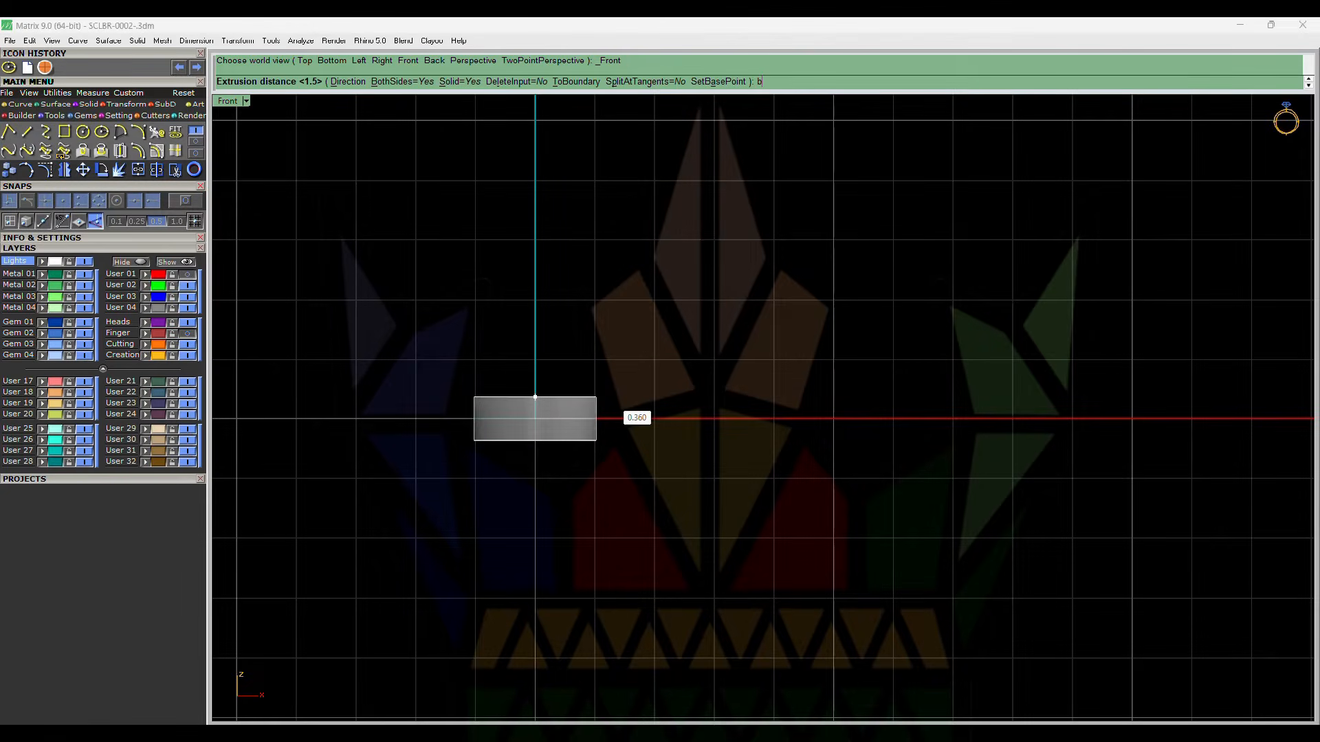
{"action": "key", "text": "Return"}
{"action": "type", "text": ".8"}
{"action": "key", "text": "Return"}
{"action": "key", "text": "F1"}
{"action": "key", "text": "Delete"}
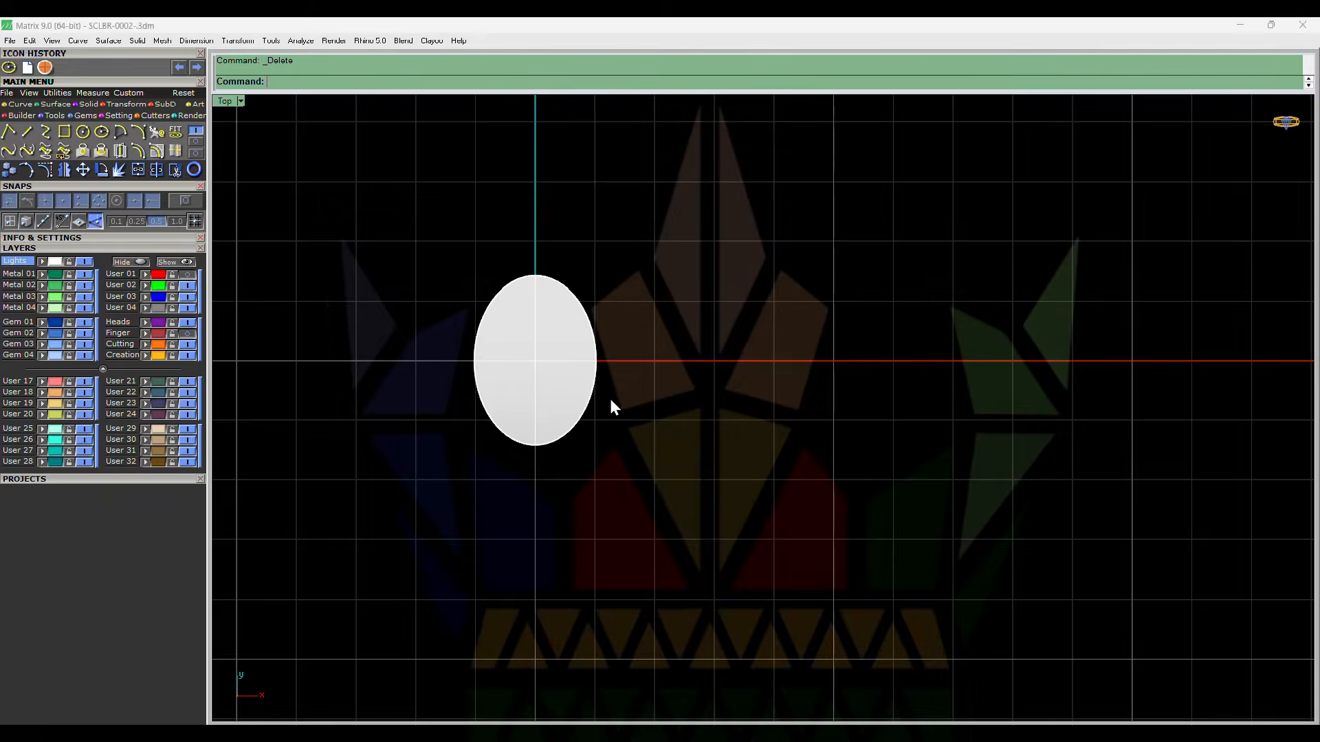
- Lock the elliptical solid in the top view
{"action": "scroll", "coordinate": [546, 392], "scroll_direction": "up", "scroll_amount": 4}
{"action": "key", "text": "ctrl+l"}
{"action": "key", "text": "Escape"}
{"action": "right_click_drag", "start_coordinate": [579, 405], "coordinate": [622, 435]}
{"action": "left_click", "coordinate": [631, 430]}
{"action": "key", "text": "ctrl+l"}
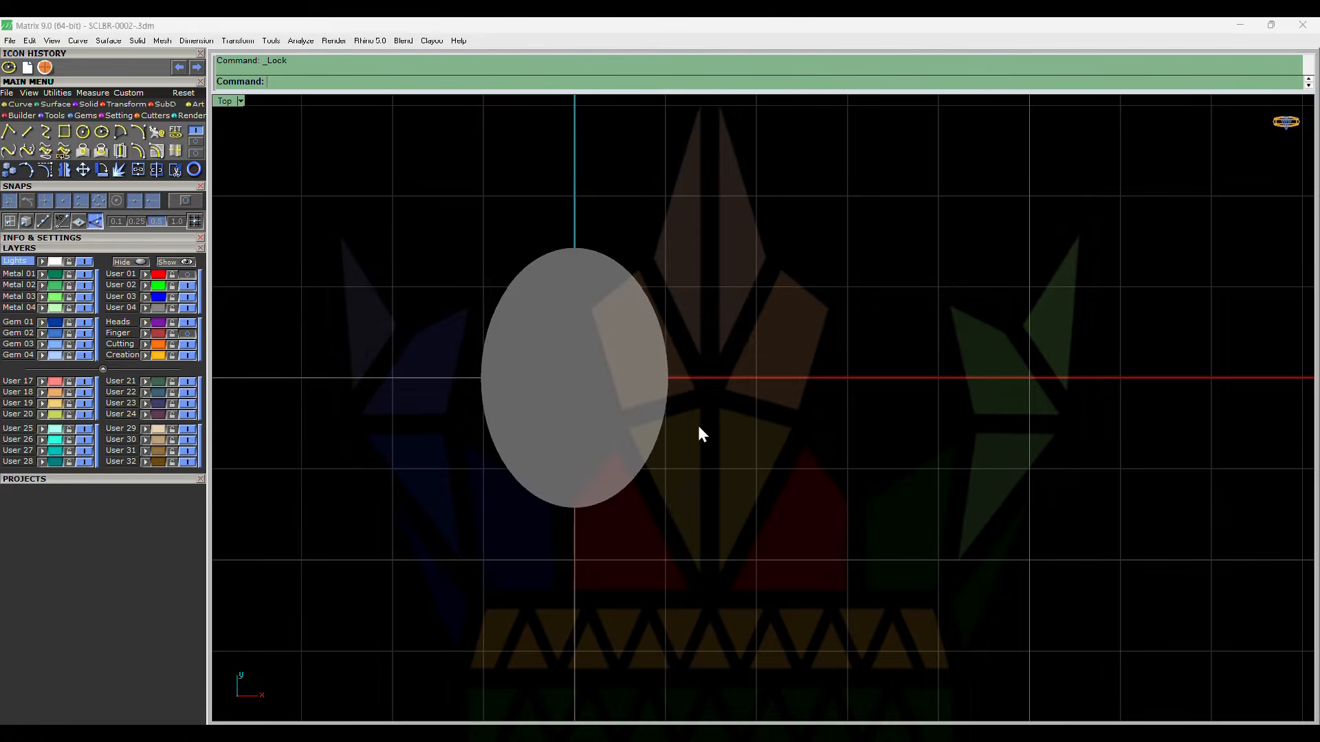
- Draw a horizontal line through the origin, extending about 1.2 mm to both sides, across the elliptical solid
{"action": "type", "text": "l"}
{"action": "key", "text": "Return"}
{"action": "type", "text": "0"}
{"action": "key", "text": "Return"}
{"action": "type", "text": "b"}
{"action": "key", "text": "Return"}
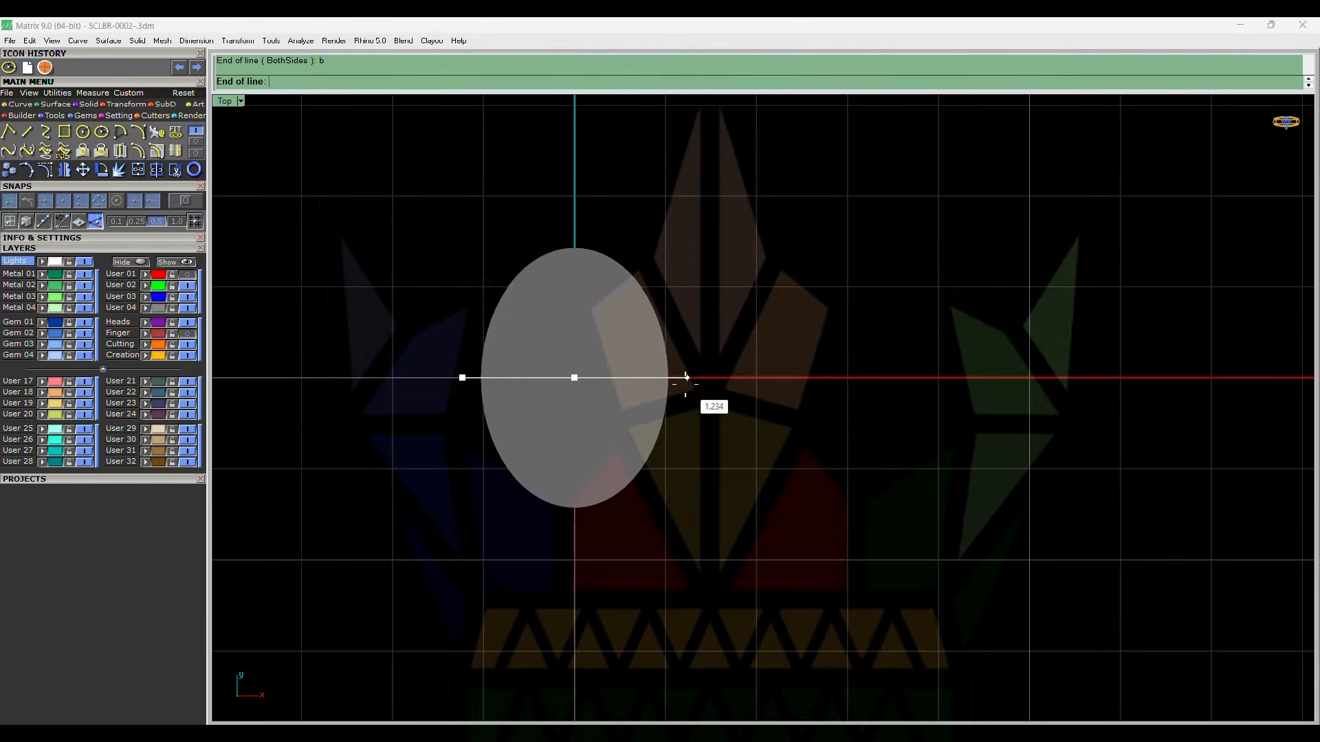
{"action": "left_click", "coordinate": [661, 406]}
- Offset the horizontal line 0.15 mm to both sides
{"action": "scroll", "coordinate": [661, 389], "scroll_direction": "up", "scroll_amount": 3}
{"action": "type", "text": "of"}
{"action": "key", "text": "Return"}
{"action": "type", "text": "b"}
{"action": "key", "text": "Return"}
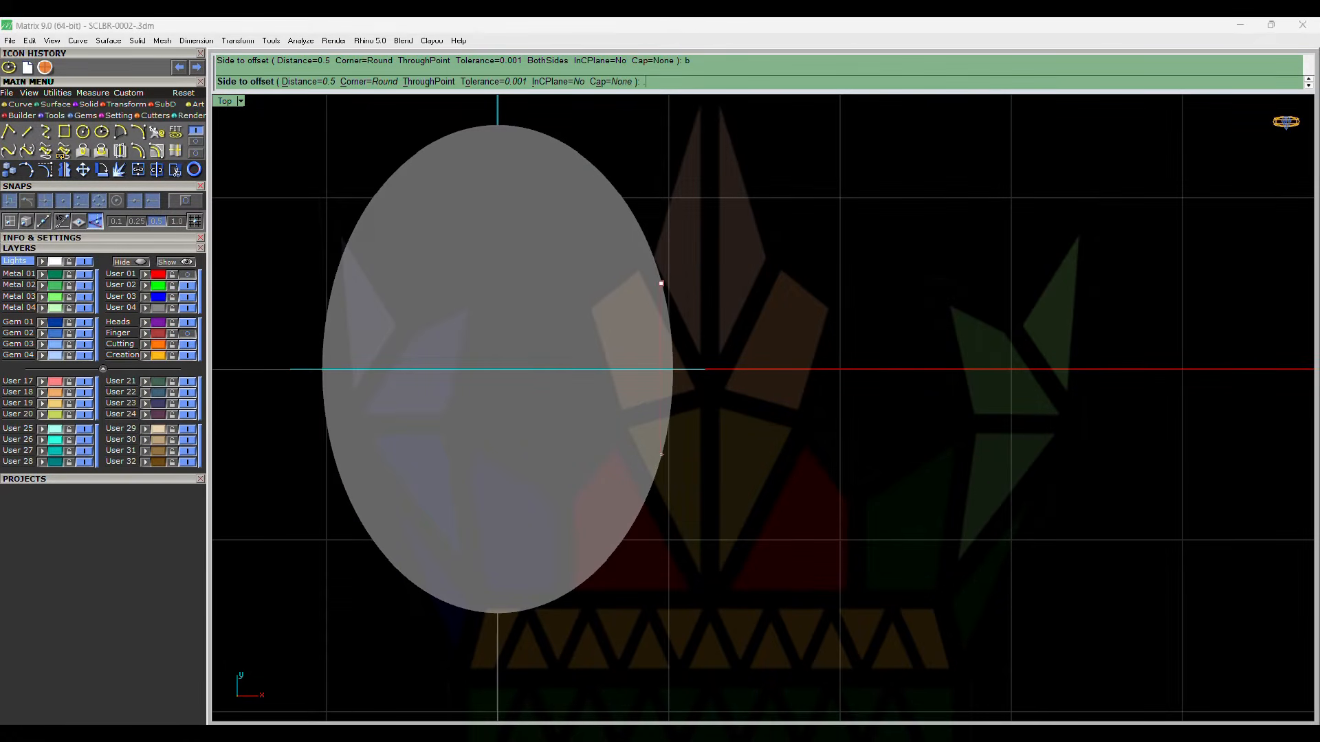
{"action": "type", "text": ".15"}
{"action": "key", "text": "Return"}
{"action": "left_click", "coordinate": [660, 386]}
- Raise the three lines vertically to just above the elliptical solid's top face and lower the middle one into the solid
{"action": "left_click_drag", "start_coordinate": [680, 326], "coordinate": [628, 440]}
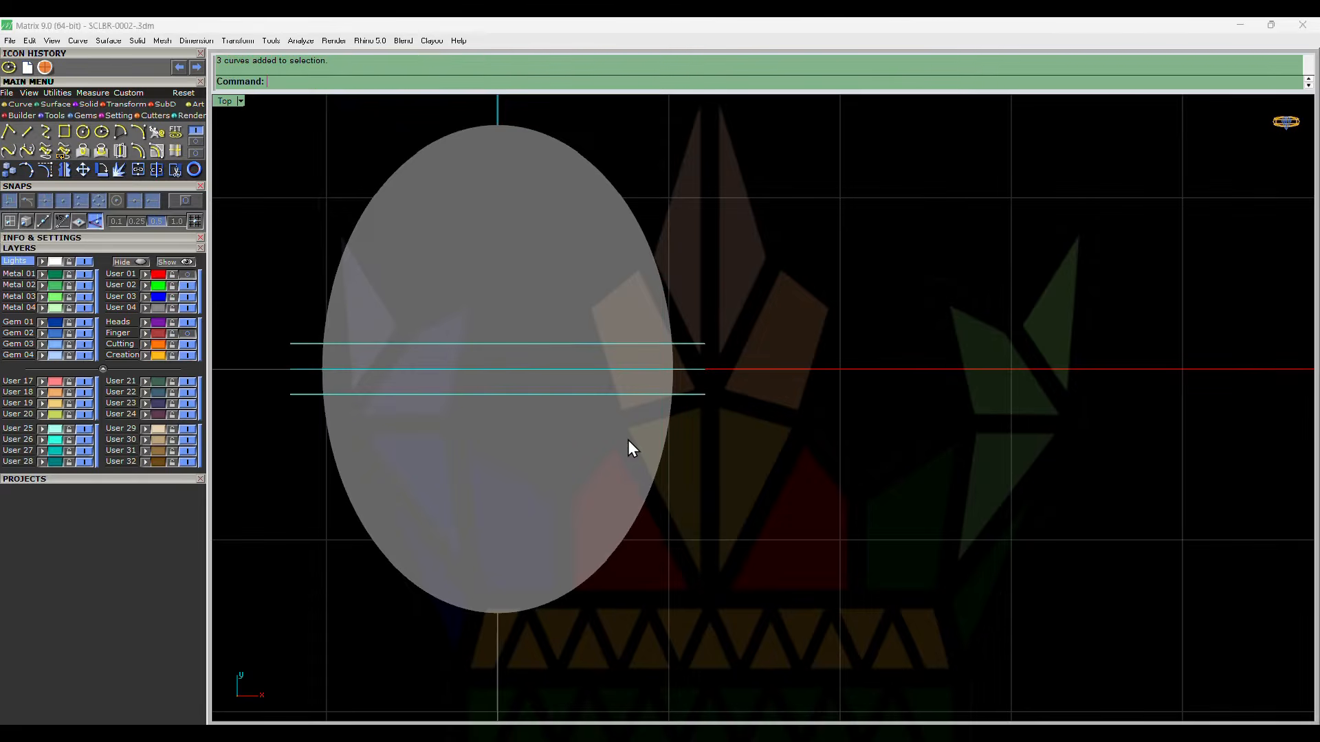
{"action": "key", "text": "F7"}
{"action": "type", "text": "v"}
{"action": "key", "text": "Return"}
{"action": "left_click", "coordinate": [879, 517]}
{"action": "left_click", "coordinate": [871, 378]}
{"action": "scroll", "coordinate": [804, 393], "scroll_direction": "up", "scroll_amount": 5}
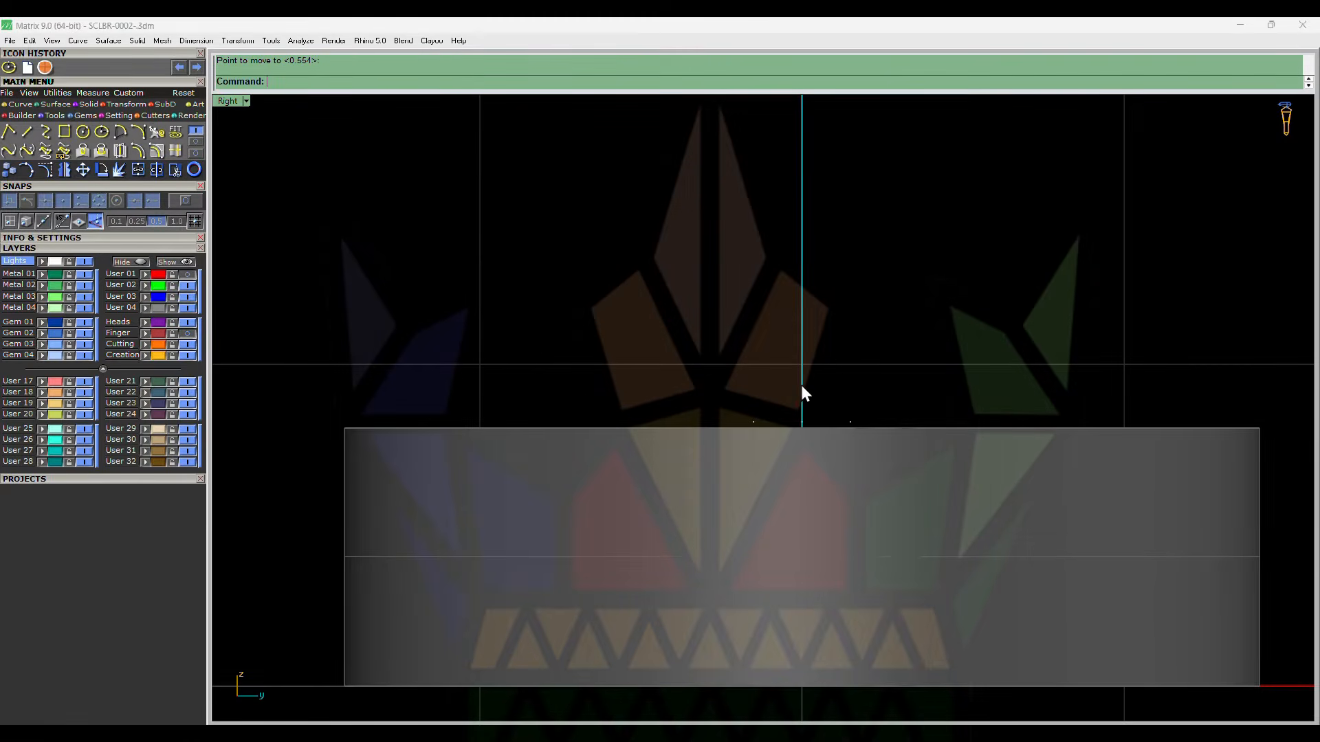
{"action": "left_click", "coordinate": [860, 507]}
- Loft the three lines with straight sections into a triangular cutting bar and delete the source lines
{"action": "type", "text": "loft"}
{"action": "key", "text": "Return"}
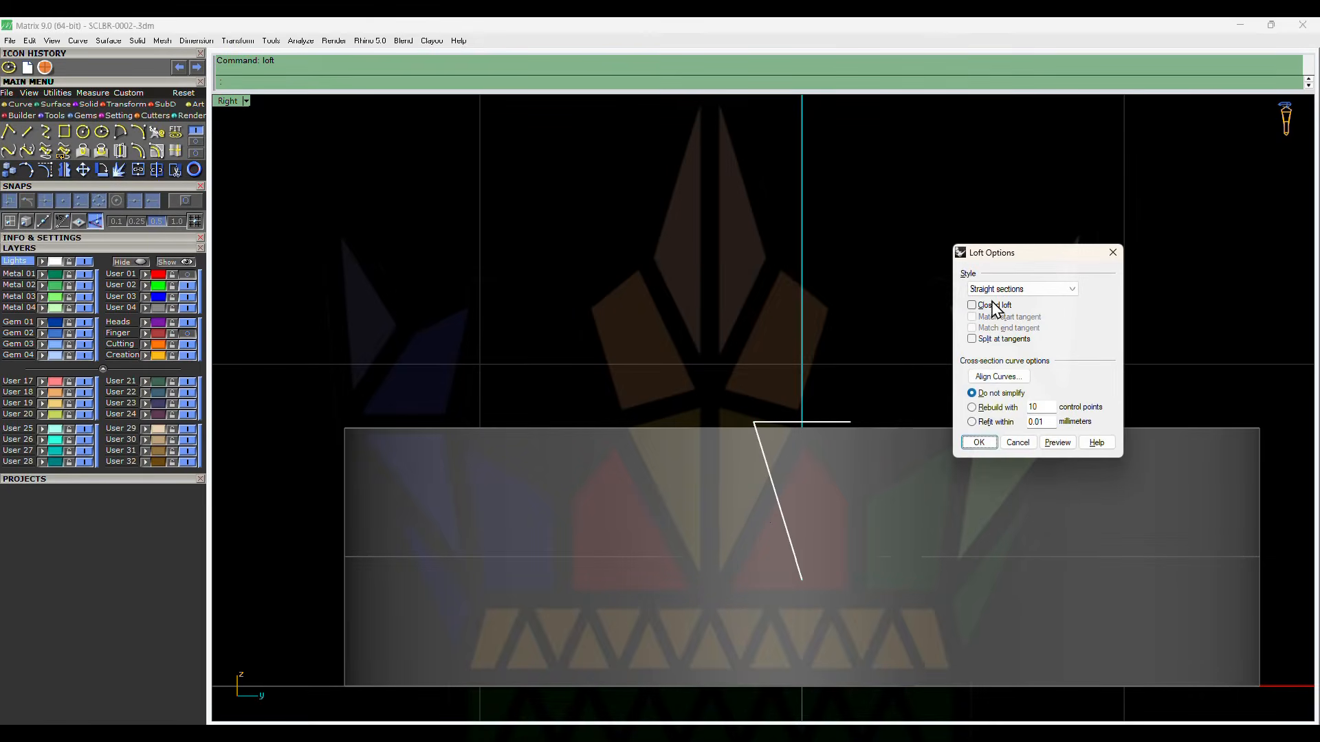
{"action": "left_click", "coordinate": [978, 441]}
{"action": "key", "text": "Delete"}
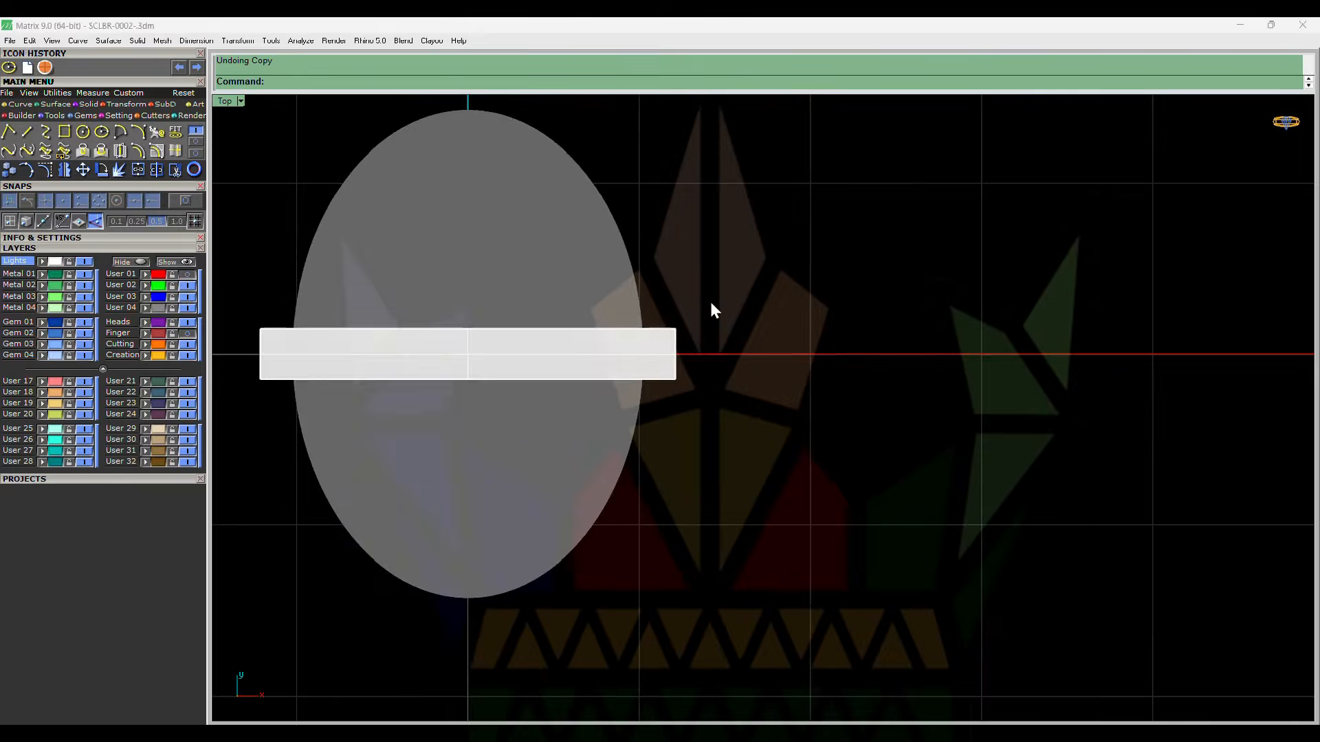
- Copy the triangular cutting bar twice towards one end of the ellipse, repeating the same distance and direction for even spacing
{"action": "scroll", "coordinate": [711, 310], "scroll_direction": "down", "scroll_amount": 2}
{"action": "key", "text": "Return"}
{"action": "left_click", "coordinate": [734, 353]}
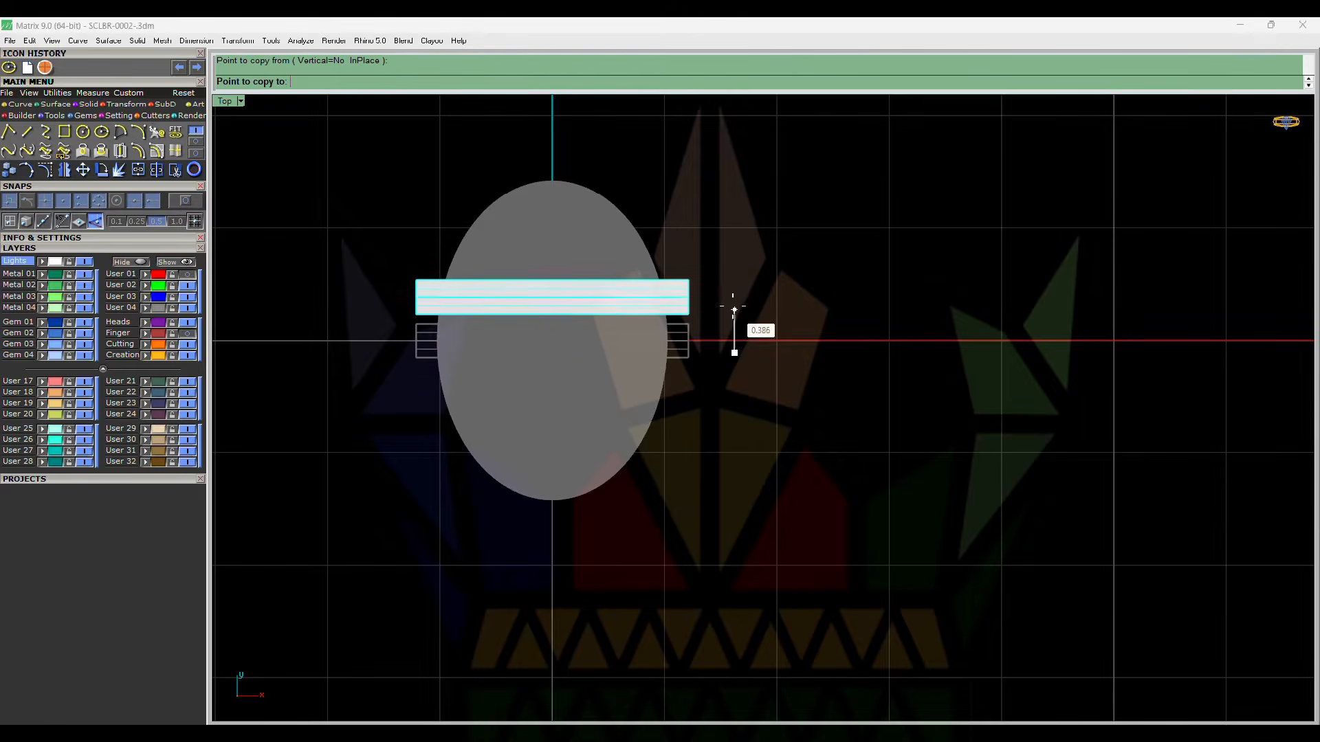
{"action": "left_click", "coordinate": [734, 285]}
{"action": "left_click", "coordinate": [344, 81]}
{"action": "left_click", "coordinate": [421, 81]}
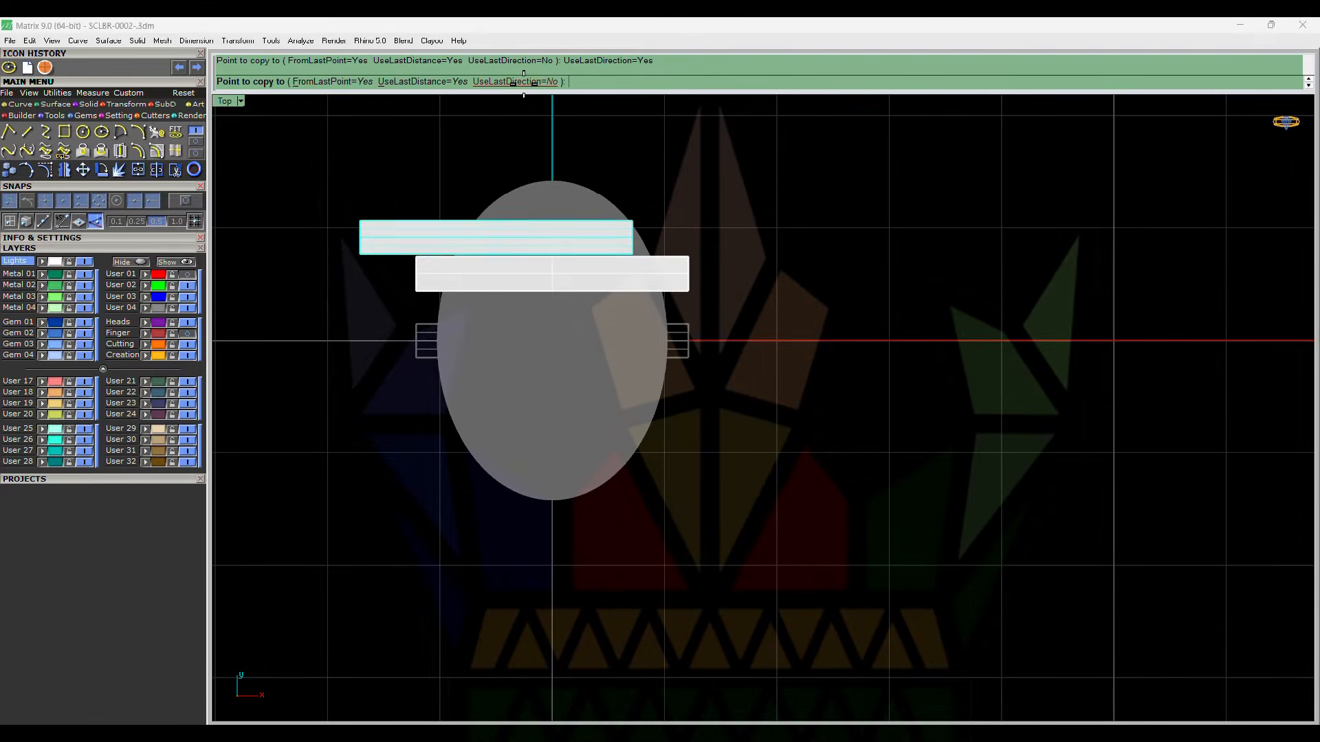
{"action": "left_click", "coordinate": [516, 81]}
{"action": "left_click", "coordinate": [734, 138]}
{"action": "right_click", "coordinate": [734, 138]}
- Mirror the two copied bars across the horizontal axis and group the five cutting bars
{"action": "left_click_drag", "start_coordinate": [731, 141], "coordinate": [640, 274]}
{"action": "key", "text": "m"}
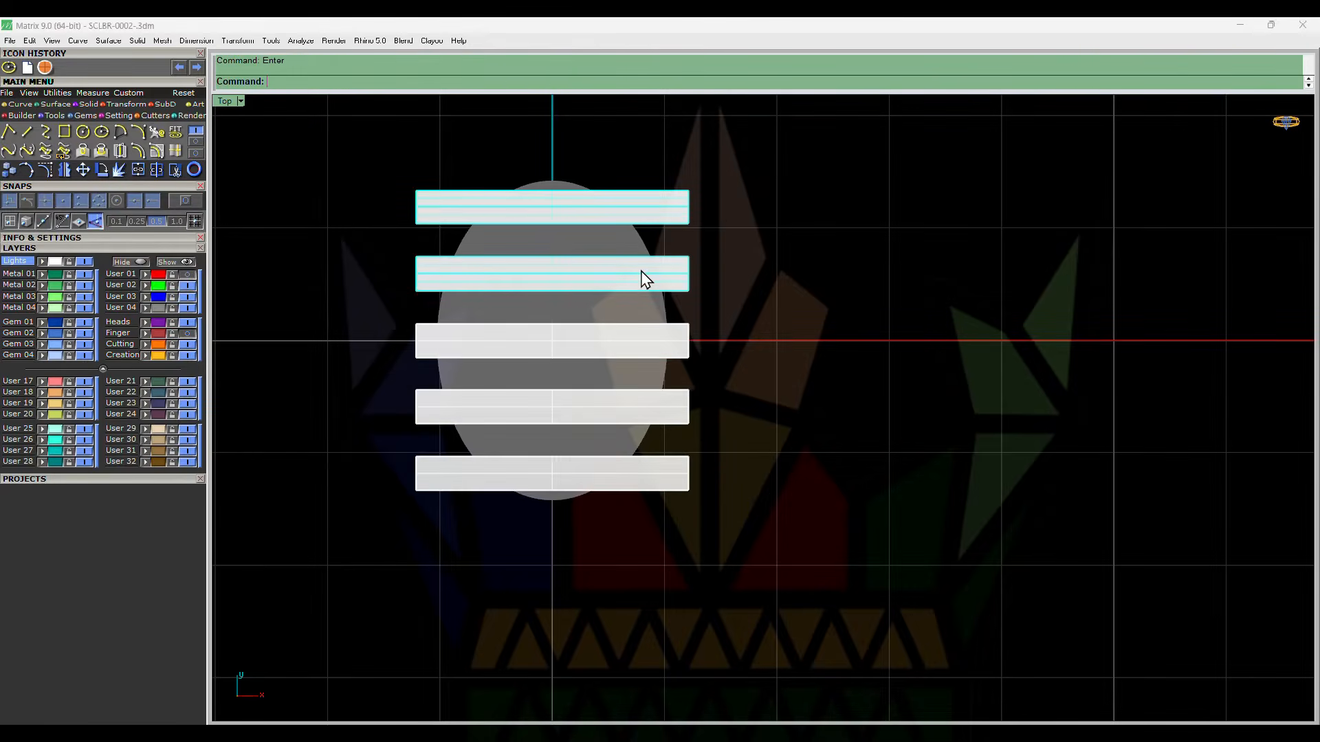
{"action": "key", "text": "ctrl+a"}
{"action": "key", "text": "ctrl+g"}
- Subtract the grouped triangular bars from the elliptical solid with a Boolean difference to cut the V-shaped grooves
{"action": "right_click_drag", "start_coordinate": [641, 270], "coordinate": [708, 336], "text": "ctrl+shift"}
{"action": "scroll", "coordinate": [596, 394], "scroll_direction": "up", "scroll_amount": 4}
{"action": "left_click", "coordinate": [572, 449]}
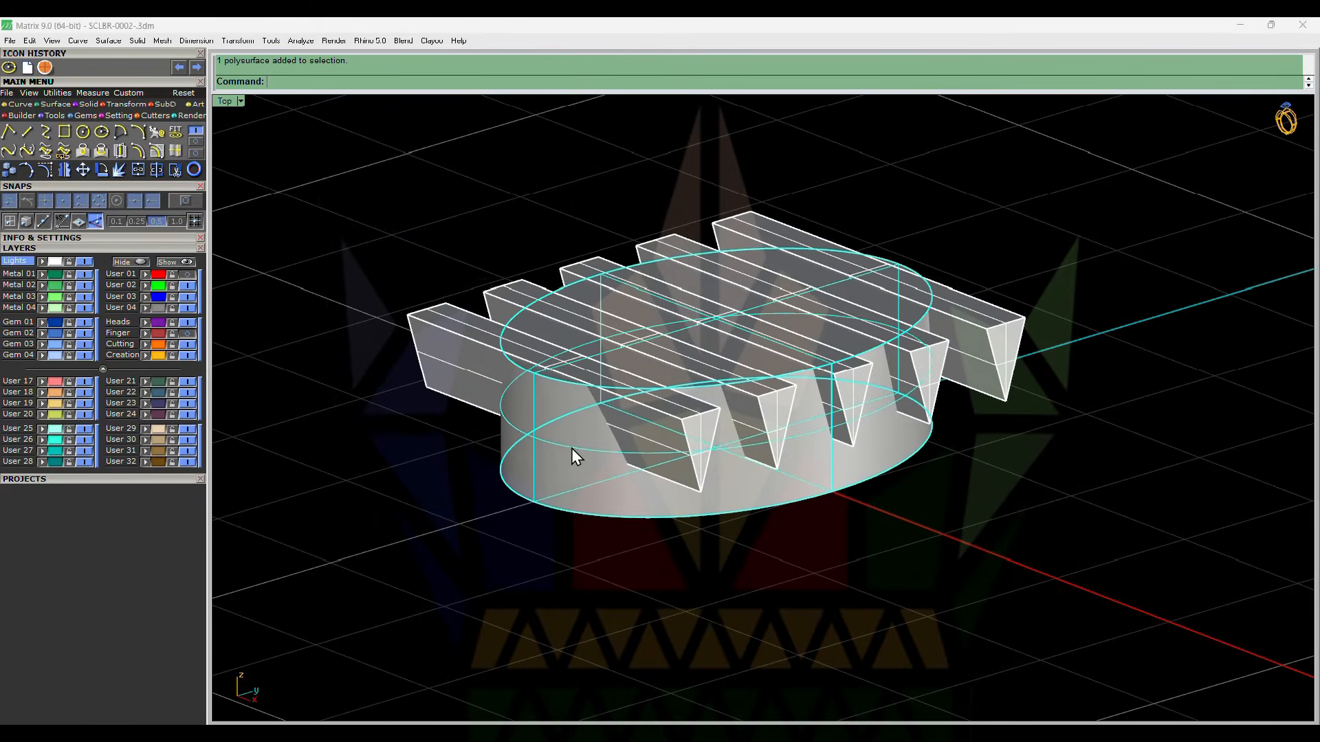
{"action": "type", "text": "bd"}
{"action": "key", "text": "Return"}
{"action": "left_click", "coordinate": [667, 404]}
{"action": "key", "text": "Return"}
{"action": "scroll", "coordinate": [667, 404], "scroll_direction": "down", "scroll_amount": 4}
{"action": "right_click_drag", "start_coordinate": [667, 404], "coordinate": [750, 414], "text": "ctrl+shift"}
- Centre the grooved thumb piece on the origin and rotate it a quarter turn about the origin in the top view
{"action": "key", "text": "ctrl+F2"}
{"action": "left_click", "coordinate": [688, 389]}
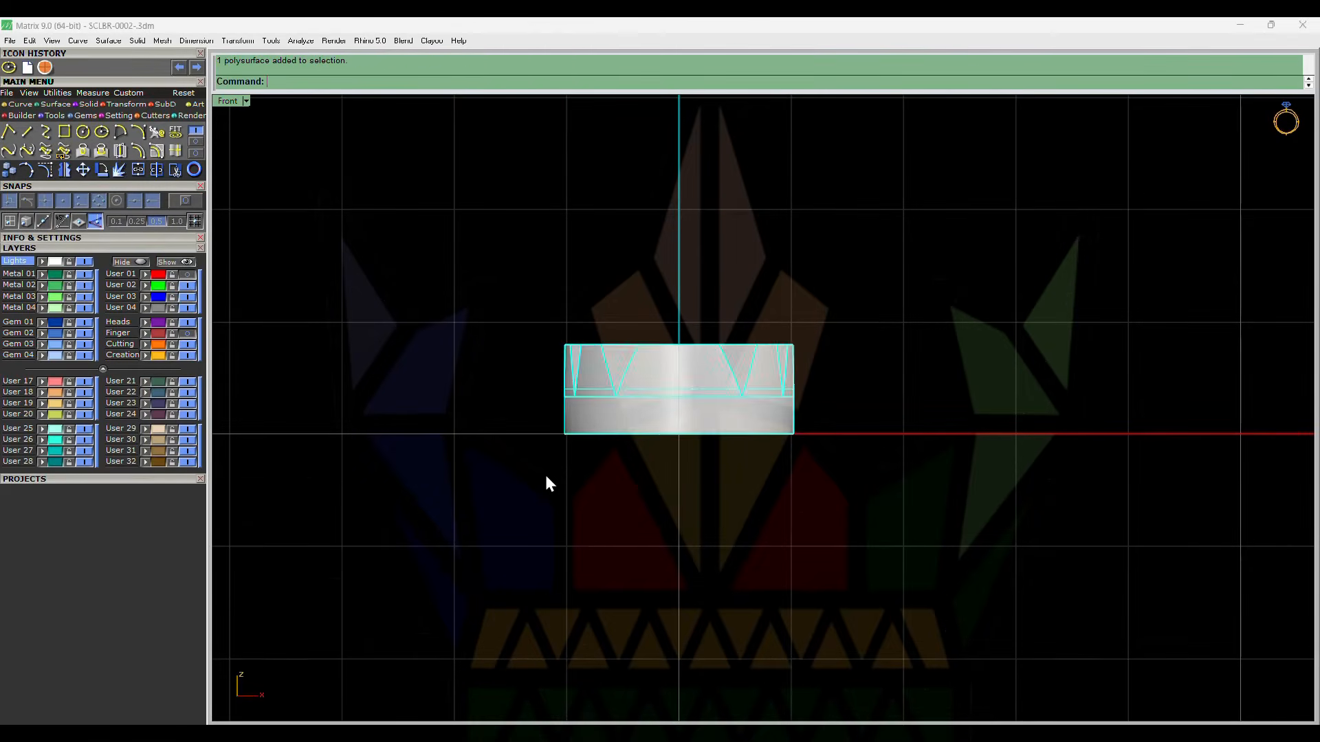
{"action": "key", "text": "c"}
{"action": "scroll", "coordinate": [565, 453], "scroll_direction": "down", "scroll_amount": 4}
{"action": "key", "text": "ctrl+F1"}
{"action": "type", "text": "r0"}
{"action": "key", "text": "Return"}
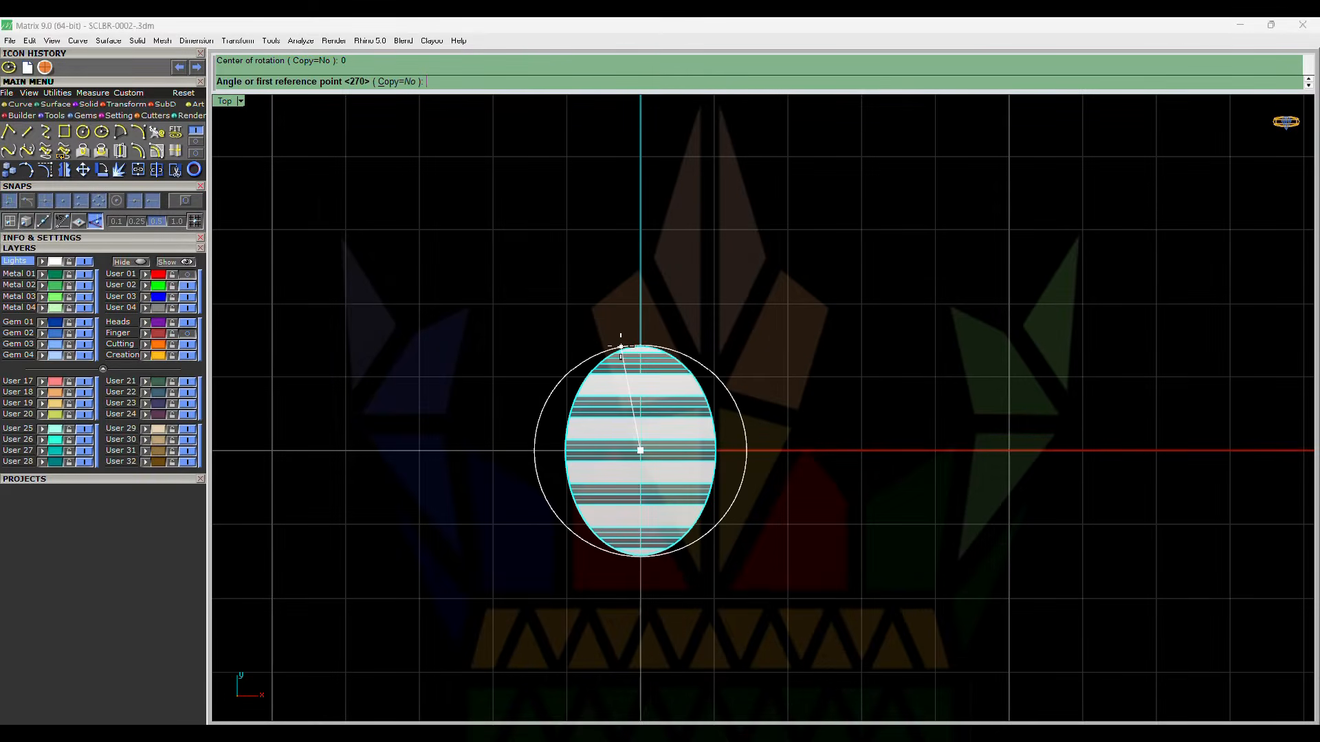
{"action": "left_click", "coordinate": [619, 343]}
{"action": "left_click", "coordinate": [348, 436]}
- Show the hidden folded tongue and rotate the thumb piece upright about the origin in the front view, grooves facing outward
{"action": "key", "text": "ctrl+F2"}
{"action": "type", "text": "s"}
{"action": "key", "text": "Return"}
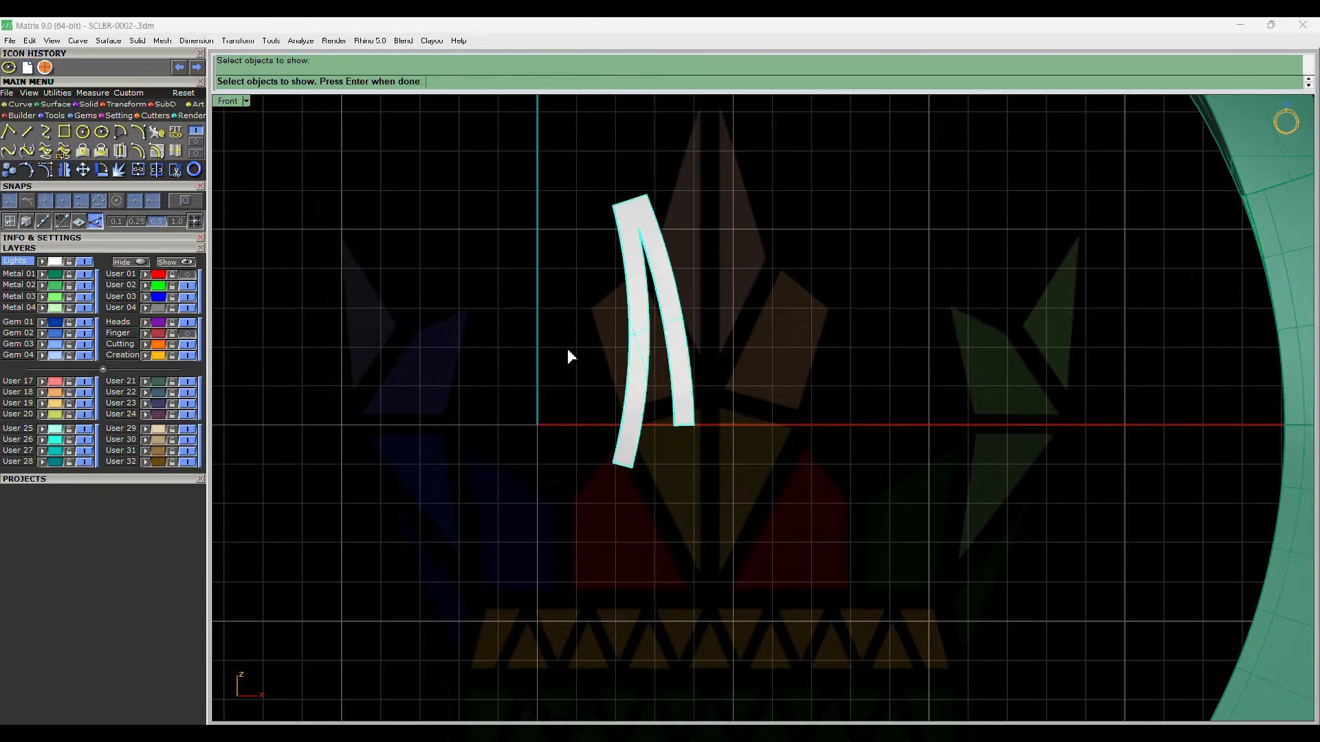
{"action": "left_click", "coordinate": [520, 432]}
{"action": "type", "text": "0"}
{"action": "key", "text": "Return"}
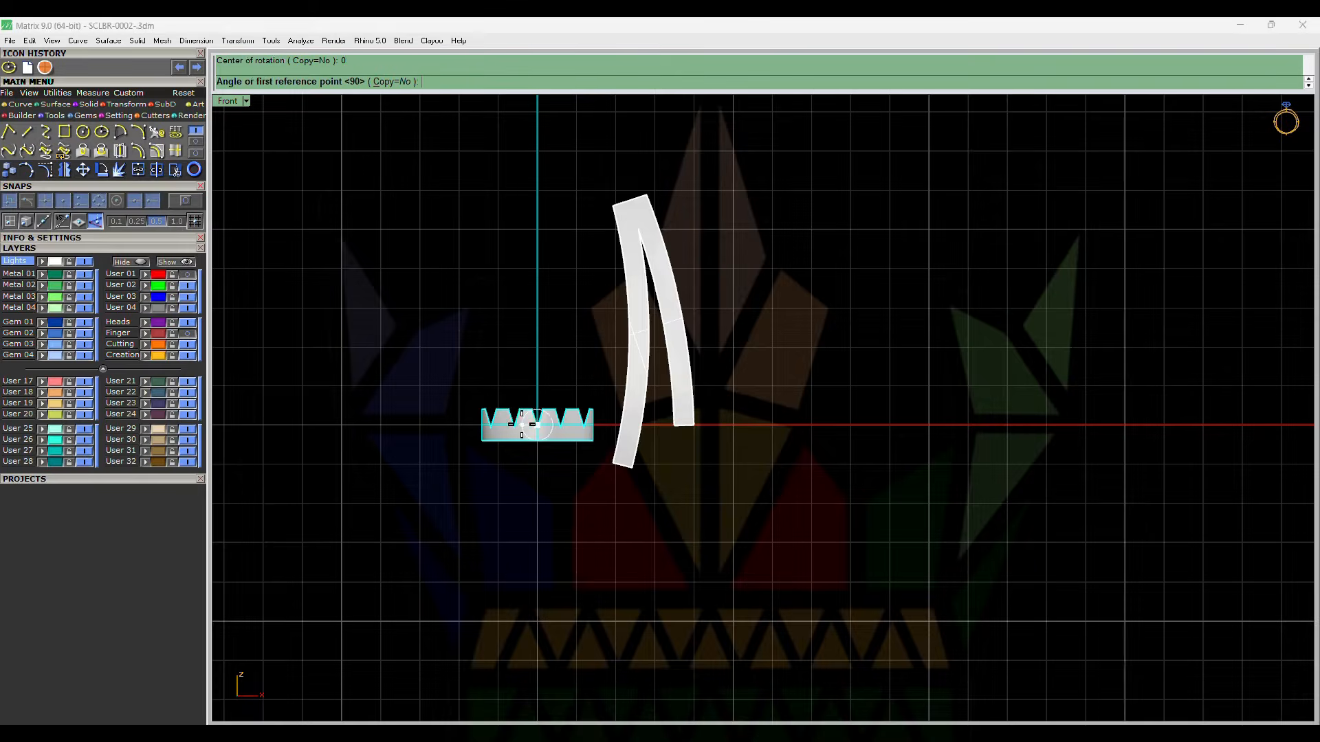
{"action": "left_click", "coordinate": [586, 424]}
{"action": "left_click", "coordinate": [560, 507]}
- Move the thumb piece to the outer side of the folded tongue, leaving a gap between them
{"action": "scroll", "coordinate": [573, 481], "scroll_direction": "up", "scroll_amount": 4}
{"action": "key", "text": "m"}
{"action": "left_click", "coordinate": [586, 446]}
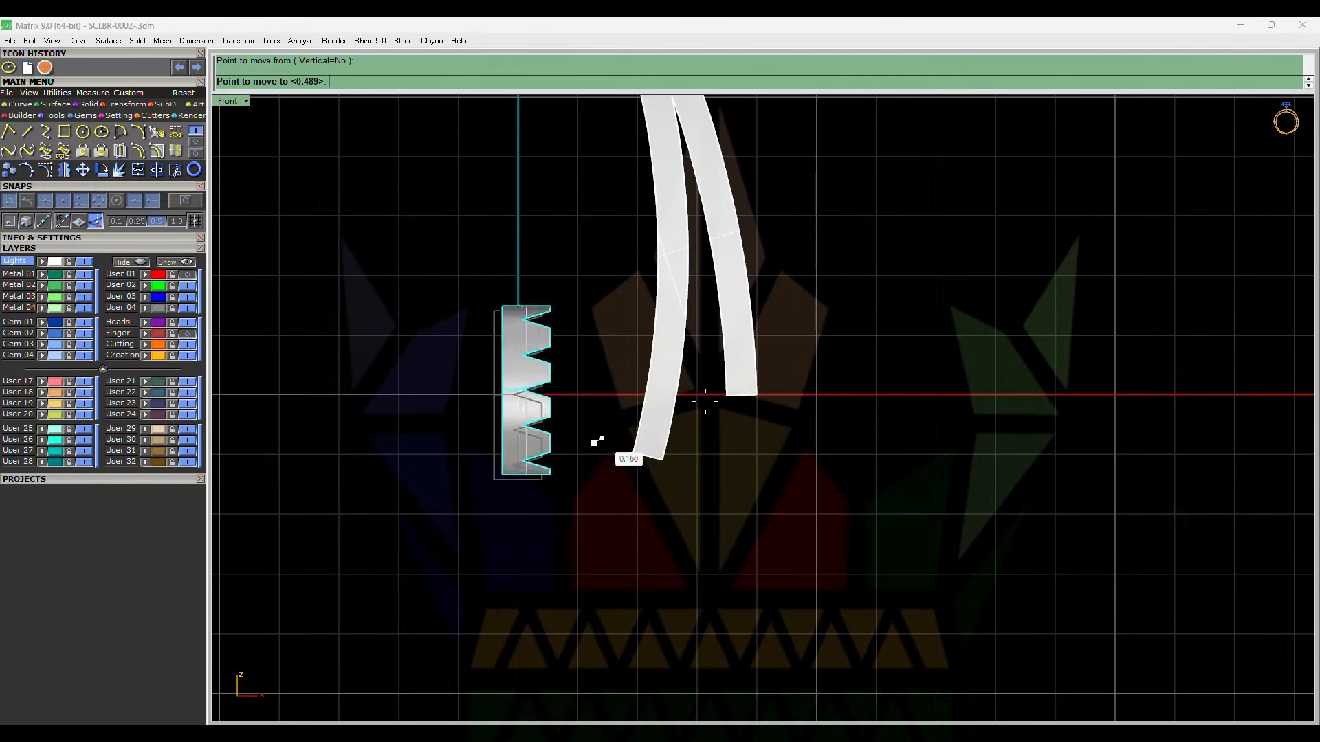
{"action": "left_click", "coordinate": [925, 364]}
{"action": "scroll", "coordinate": [828, 404], "scroll_direction": "up", "scroll_amount": 2}
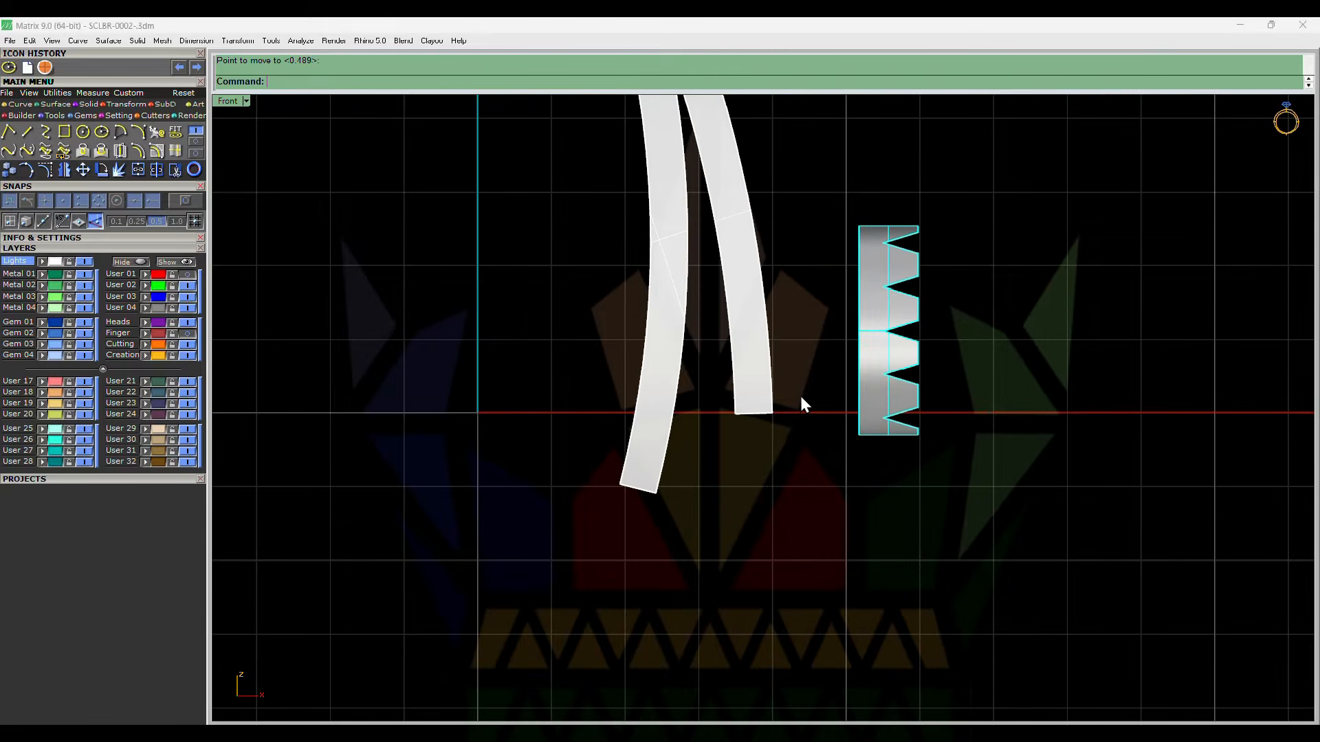
- Hide the folded tongue and the thumb piece
{"action": "scroll", "coordinate": [463, 352], "scroll_direction": "down", "scroll_amount": 4}
{"action": "key", "text": "ctrl+a"}
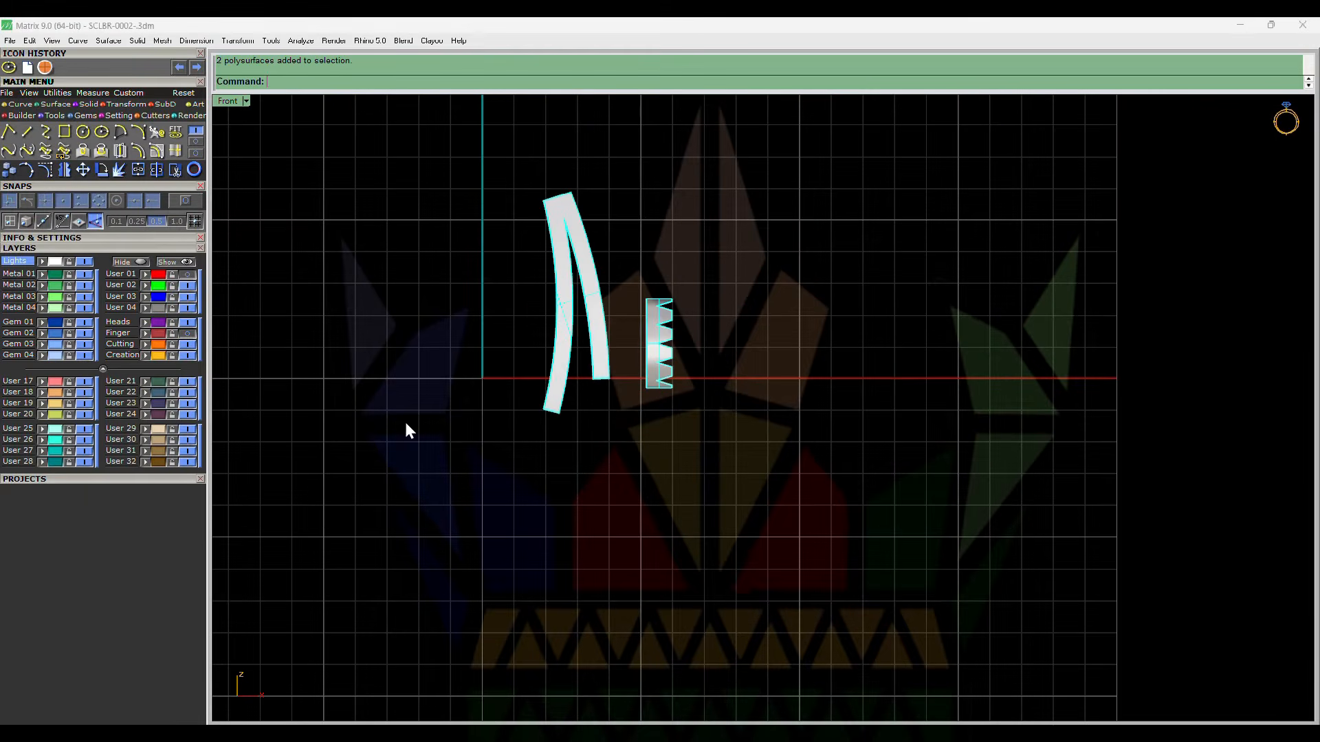
{"action": "key", "text": "ctrl+h"}
- Draw a 1 by 1 mm square centred on the origin in the right view
{"action": "key", "text": "ctrl+F3"}
{"action": "right_click_drag", "start_coordinate": [852, 344], "coordinate": [621, 386]}
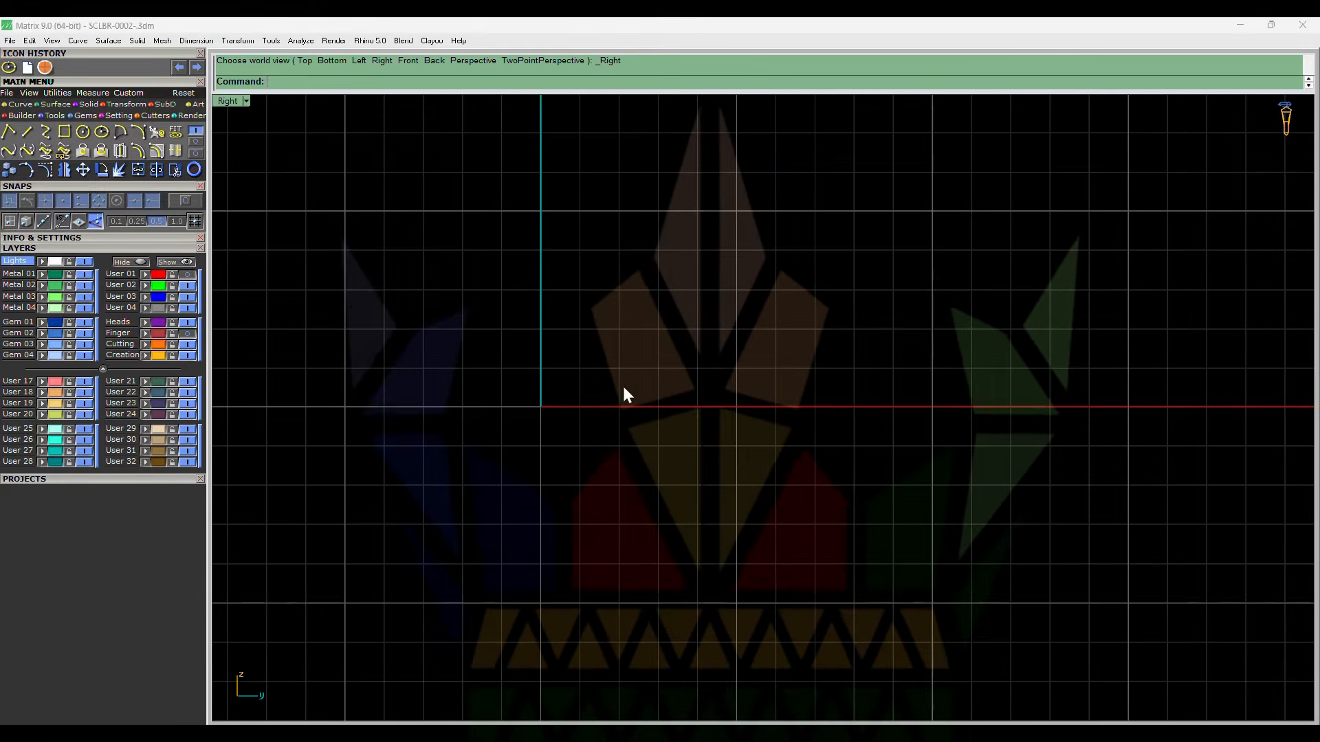
{"action": "scroll", "coordinate": [621, 386], "scroll_direction": "up", "scroll_amount": 8}
{"action": "type", "text": "r"}
{"action": "key", "text": "Return"}
{"action": "type", "text": "c"}
{"action": "key", "text": "Return"}
{"action": "type", "text": "0"}
{"action": "key", "text": "Return"}
{"action": "type", "text": "1"}
{"action": "key", "text": "Return"}
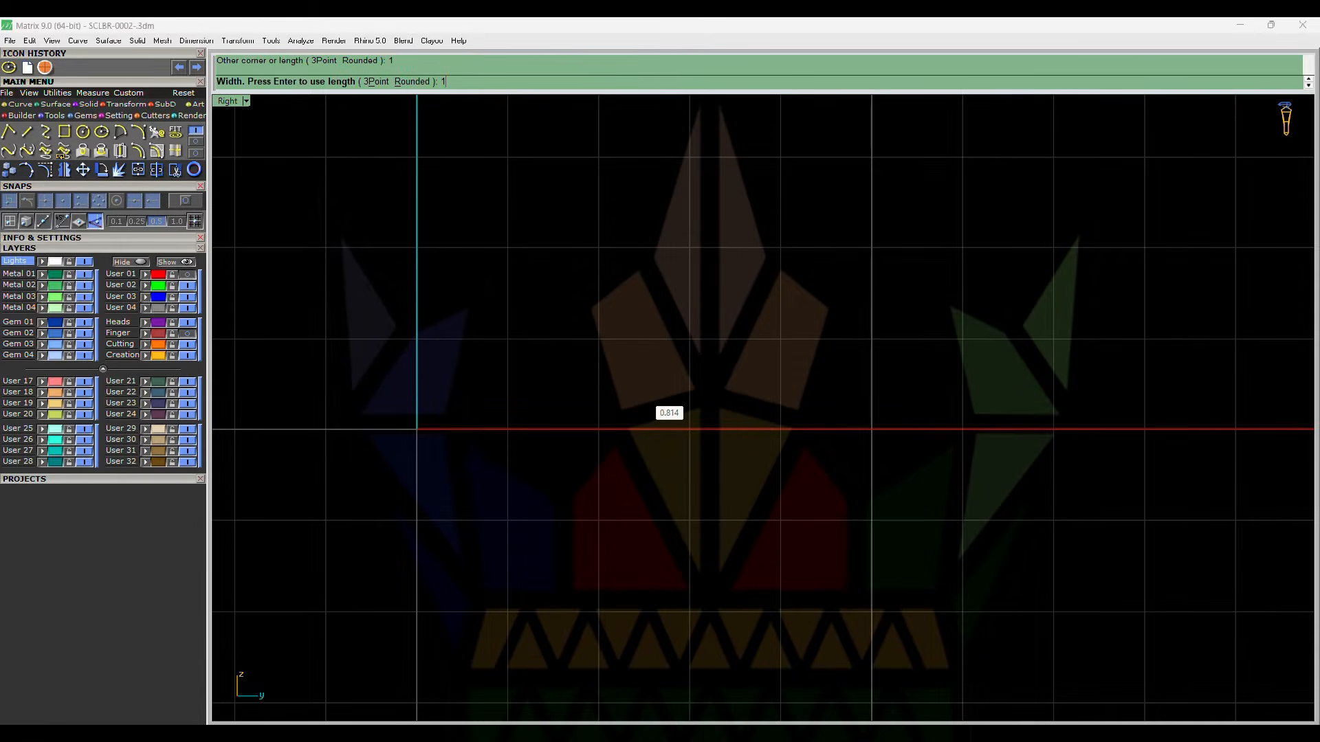
{"action": "type", "text": "1"}
{"action": "key", "text": "Return"}
- Scale the square horizontally about its centre line to a half-width of 0.4 mm
{"action": "right_click_drag", "start_coordinate": [589, 354], "coordinate": [733, 290]}
{"action": "scroll", "coordinate": [550, 343], "scroll_direction": "up", "scroll_amount": 6}
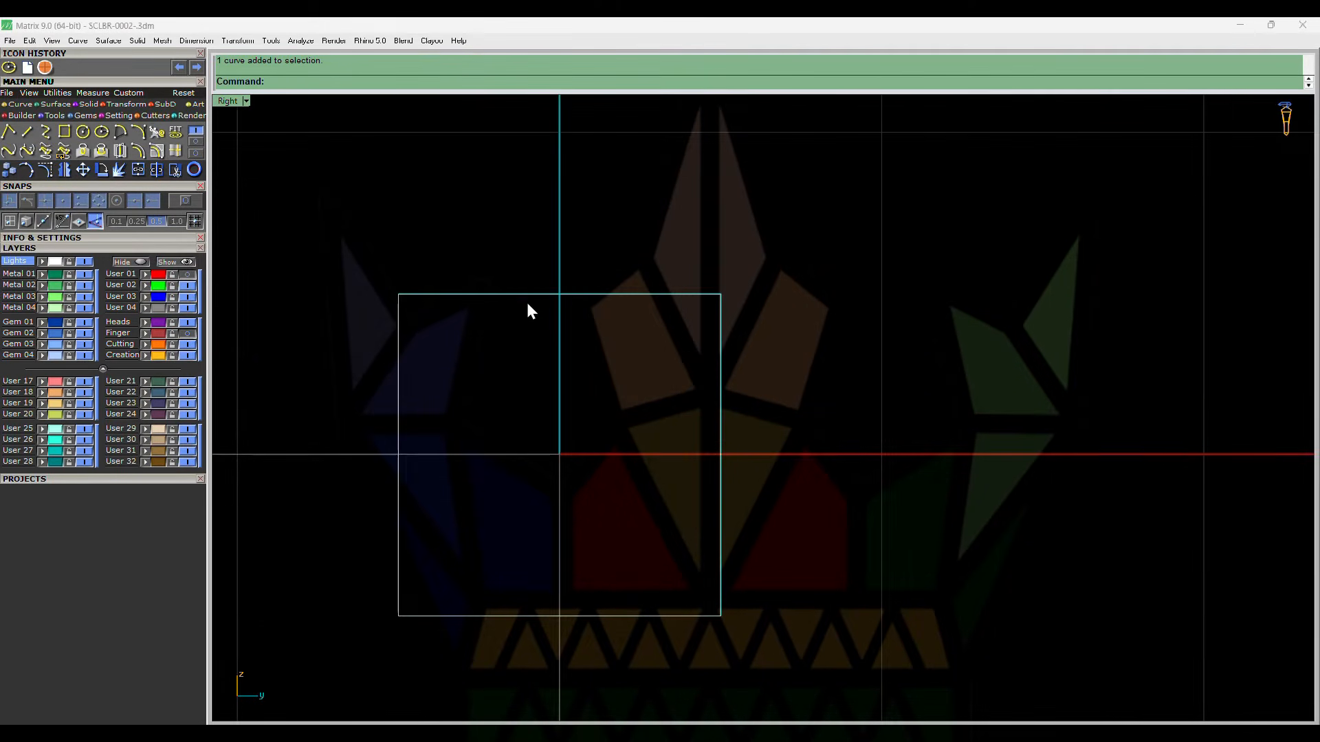
{"action": "key", "text": "Return"}
{"action": "left_click", "coordinate": [560, 294]}
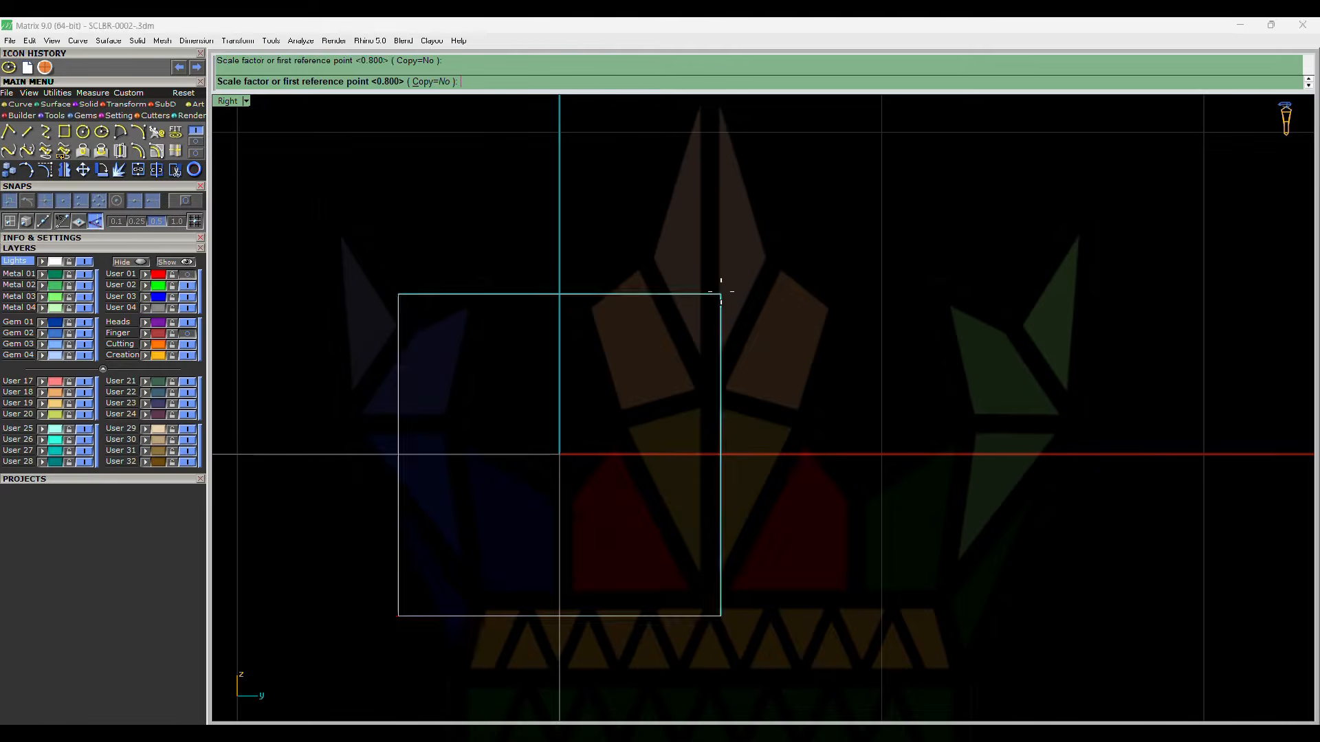
{"action": "left_click", "coordinate": [720, 294]}
{"action": "type", "text": ".4"}
{"action": "key", "text": "Return"}
{"action": "scroll", "coordinate": [689, 294], "scroll_direction": "down", "scroll_amount": 3}
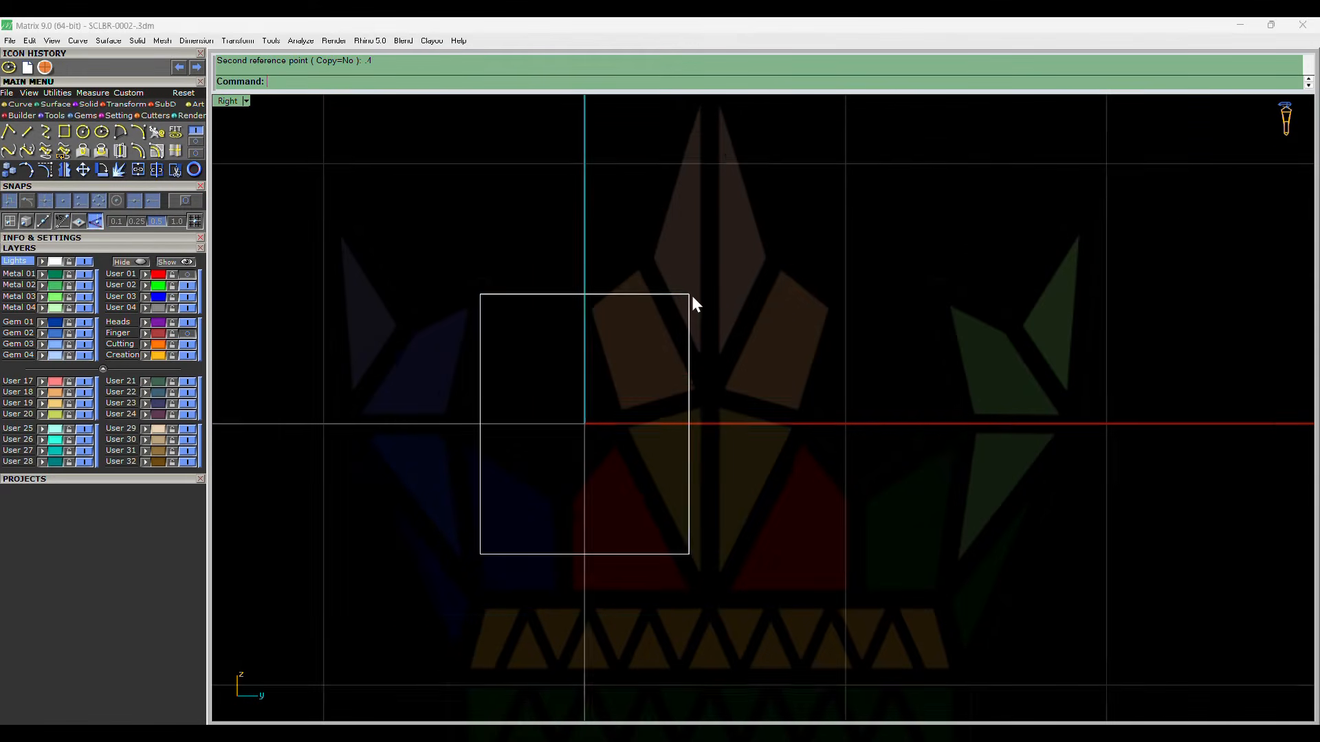
- Check the rectangle's width and height with temporary linear dimensions and remove them again
{"action": "type", "text": "dim"}
{"action": "key", "text": "Return"}
{"action": "left_click", "coordinate": [552, 295]}
{"action": "left_click", "coordinate": [689, 294]}
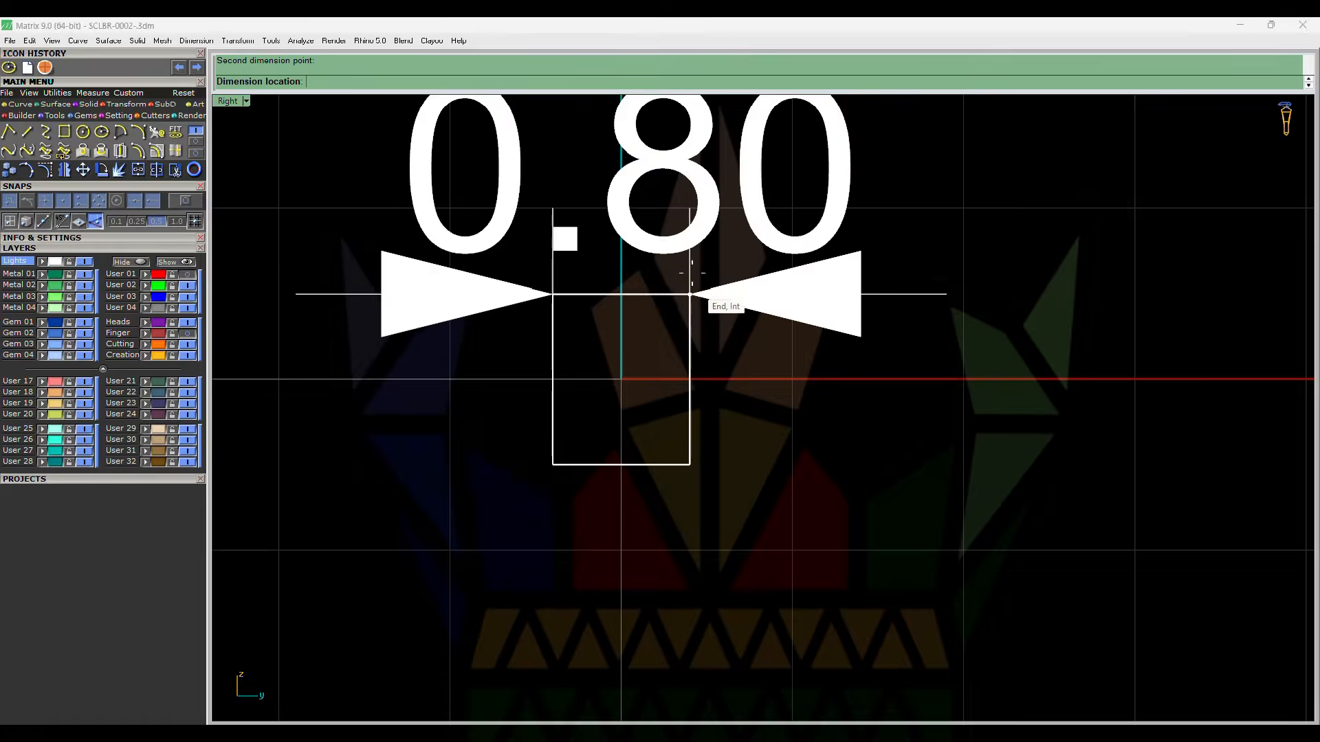
{"action": "left_click", "coordinate": [687, 199]}
{"action": "scroll", "coordinate": [725, 319], "scroll_direction": "down", "scroll_amount": 1}
{"action": "left_click", "coordinate": [697, 295]}
{"action": "left_click", "coordinate": [697, 434]}
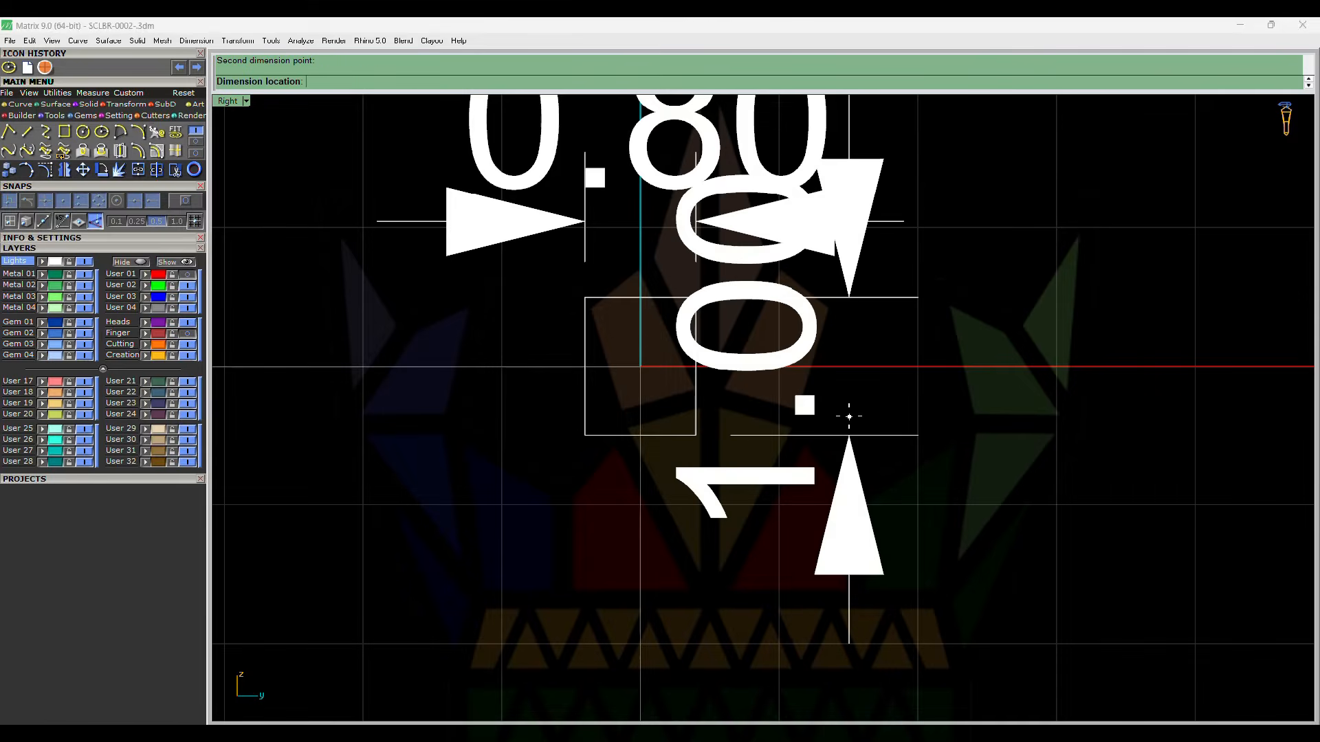
{"action": "key", "text": "Escape"}
{"action": "scroll", "coordinate": [668, 380], "scroll_direction": "down", "scroll_amount": 6}
{"action": "key", "text": "ctrl+z"}
- Show the hidden folded tongue and grooved thumb piece again
{"action": "right_click_drag", "start_coordinate": [624, 349], "coordinate": [711, 381], "text": "ctrl+shift"}
{"action": "key", "text": "ctrl+shift+h"}
{"action": "scroll", "coordinate": [677, 361], "scroll_direction": "down", "scroll_amount": 6}
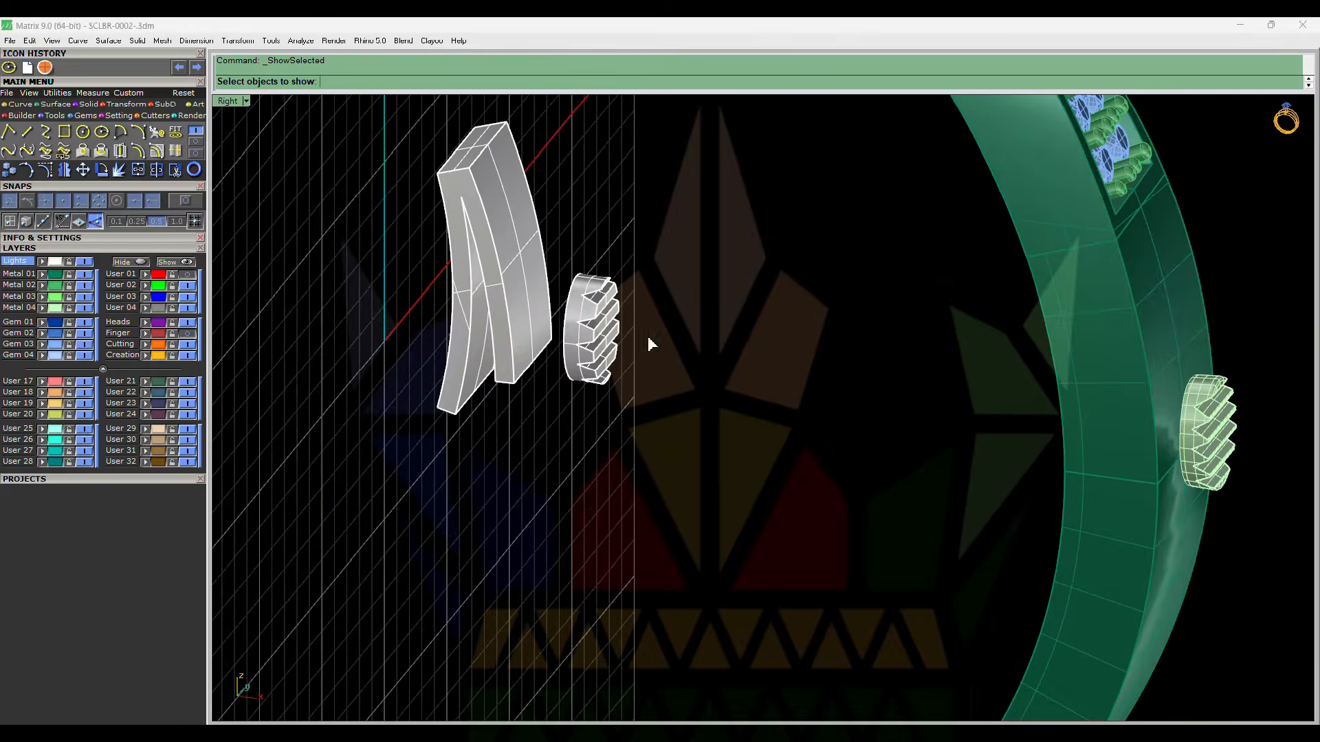
{"action": "scroll", "coordinate": [589, 330], "scroll_direction": "up", "scroll_amount": 2}
{"action": "left_click_drag", "start_coordinate": [619, 337], "coordinate": [390, 390]}
{"action": "key", "text": "Return"}
- Extrude the rectangle along the x axis into a solid connecting bar about 2 mm long and delete the source curve
{"action": "key", "text": "ctrl+F2"}
{"action": "scroll", "coordinate": [507, 334], "scroll_direction": "up", "scroll_amount": 4}
{"action": "scroll", "coordinate": [524, 351], "scroll_direction": "up", "scroll_amount": 4}
{"action": "key", "text": "ctrl+e"}
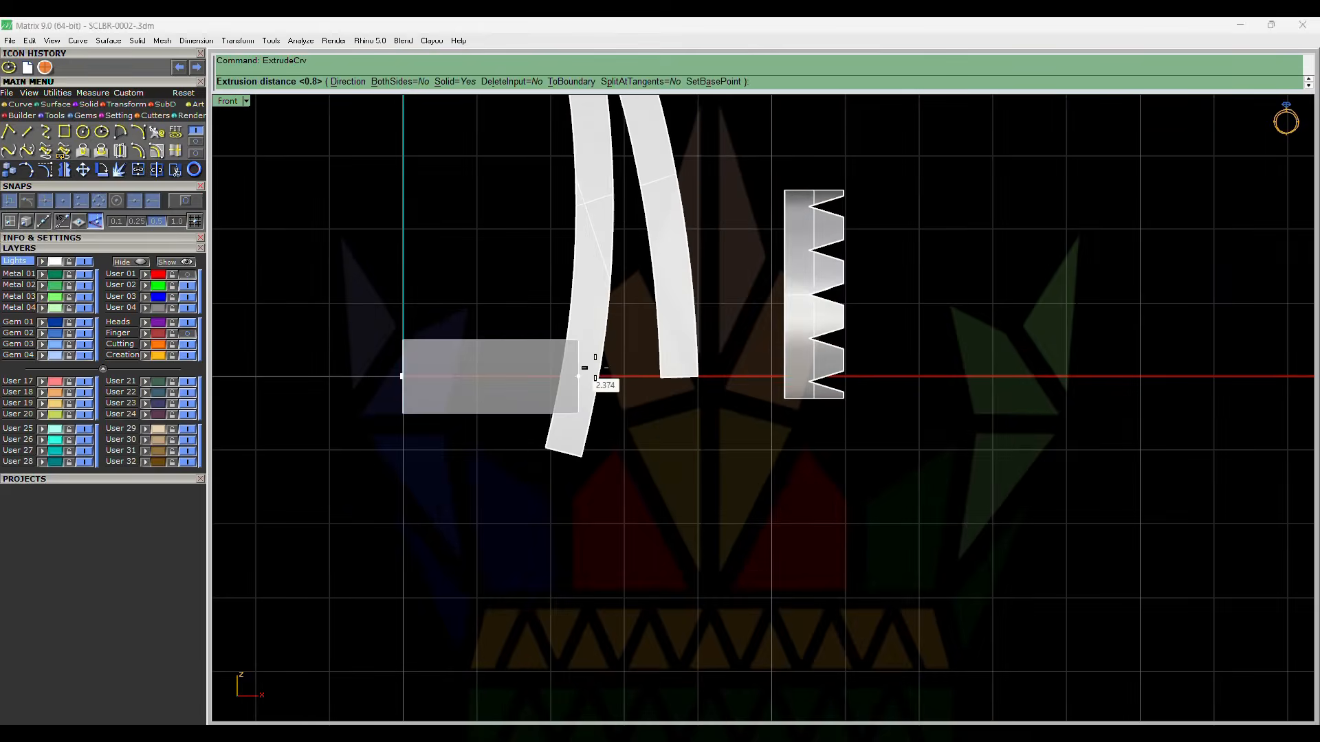
{"action": "left_click", "coordinate": [561, 378]}
{"action": "key", "text": "Delete"}
- Move the connecting bar so it bridges the tongue's outer leg near its lower end and the thumb piece
{"action": "left_click", "coordinate": [517, 385]}
{"action": "scroll", "coordinate": [508, 383], "scroll_direction": "up", "scroll_amount": 2}
{"action": "key", "text": "m"}
{"action": "left_click", "coordinate": [481, 399]}
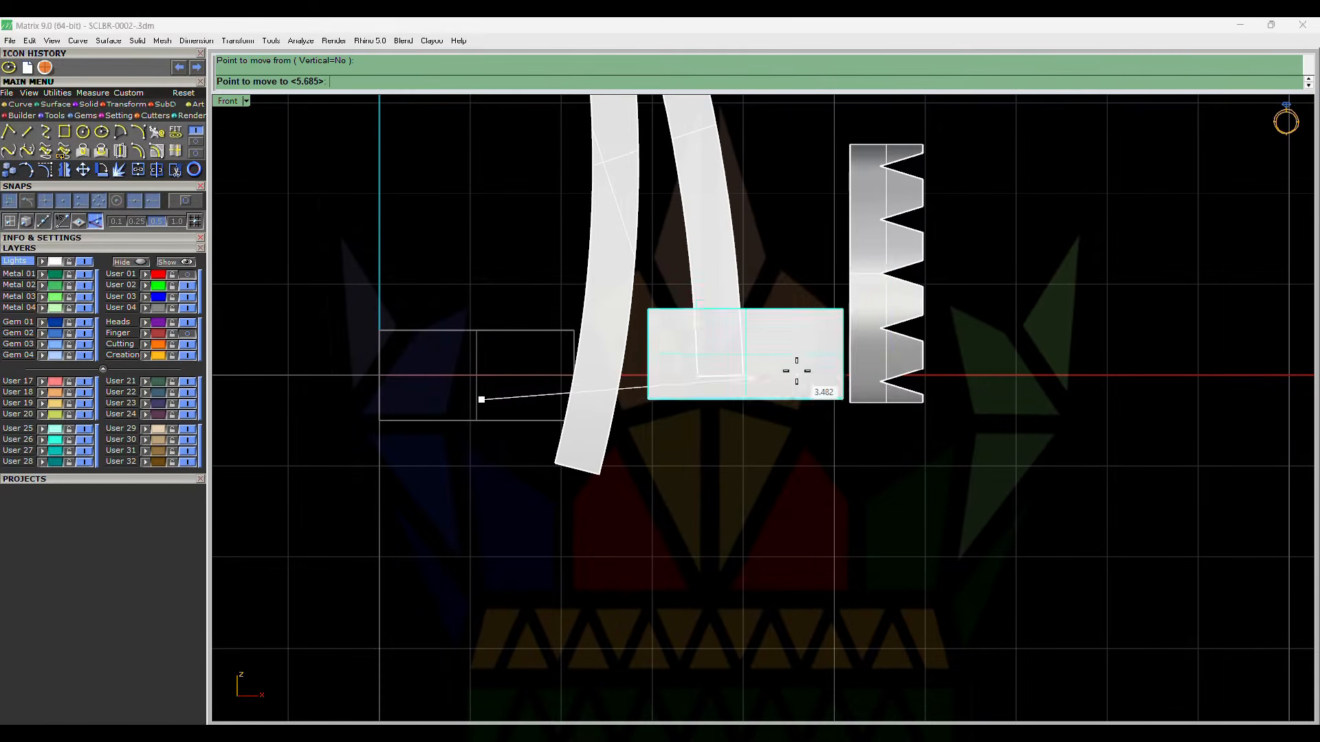
{"action": "left_click", "coordinate": [799, 338]}
{"action": "scroll", "coordinate": [758, 309], "scroll_direction": "up", "scroll_amount": 2}
{"action": "scroll", "coordinate": [789, 349], "scroll_direction": "down", "scroll_amount": 1}
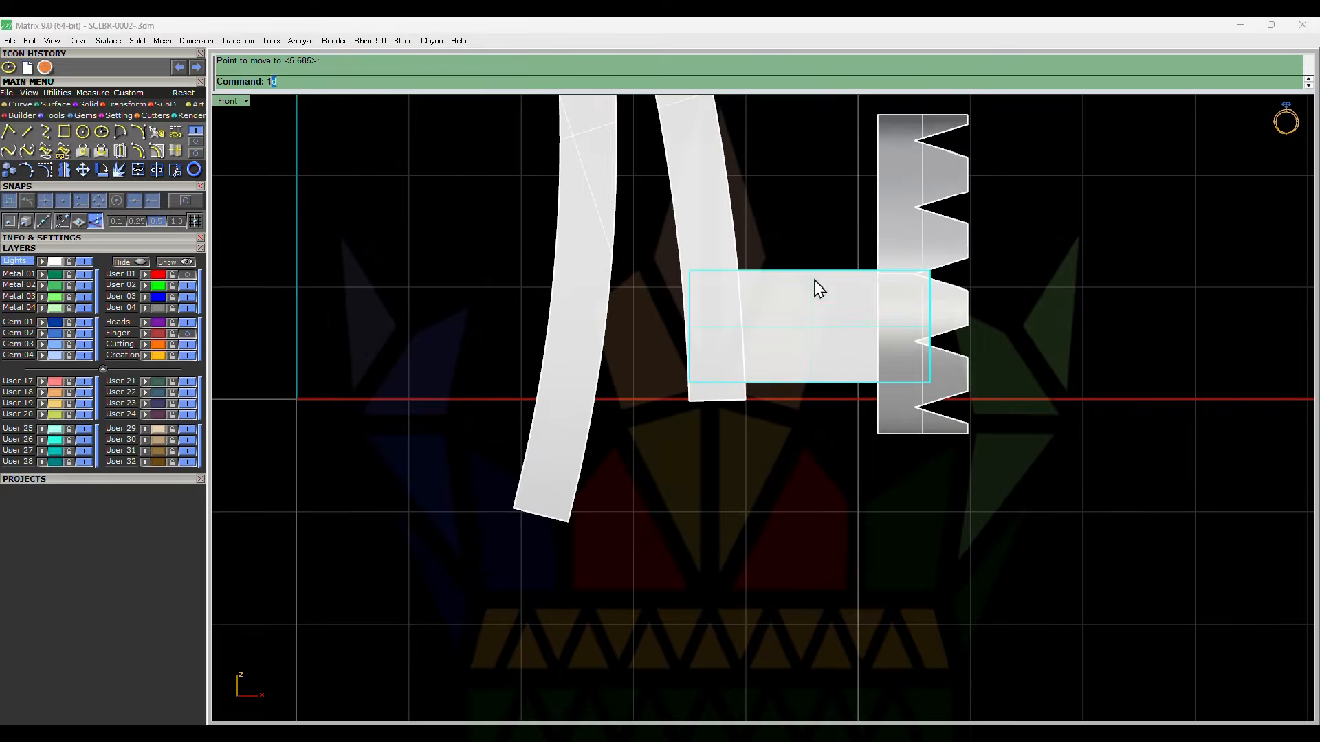
- Shorten the connecting bar slightly along its length with a one-directional scale
{"action": "key", "text": "s"}
{"action": "left_click", "coordinate": [809, 270]}
{"action": "left_click", "coordinate": [989, 270]}
{"action": "left_click", "coordinate": [963, 270]}
- Move the thumb piece down so it is vertically centred on the connecting bar
{"action": "left_click", "coordinate": [949, 258]}
{"action": "key", "text": "m"}
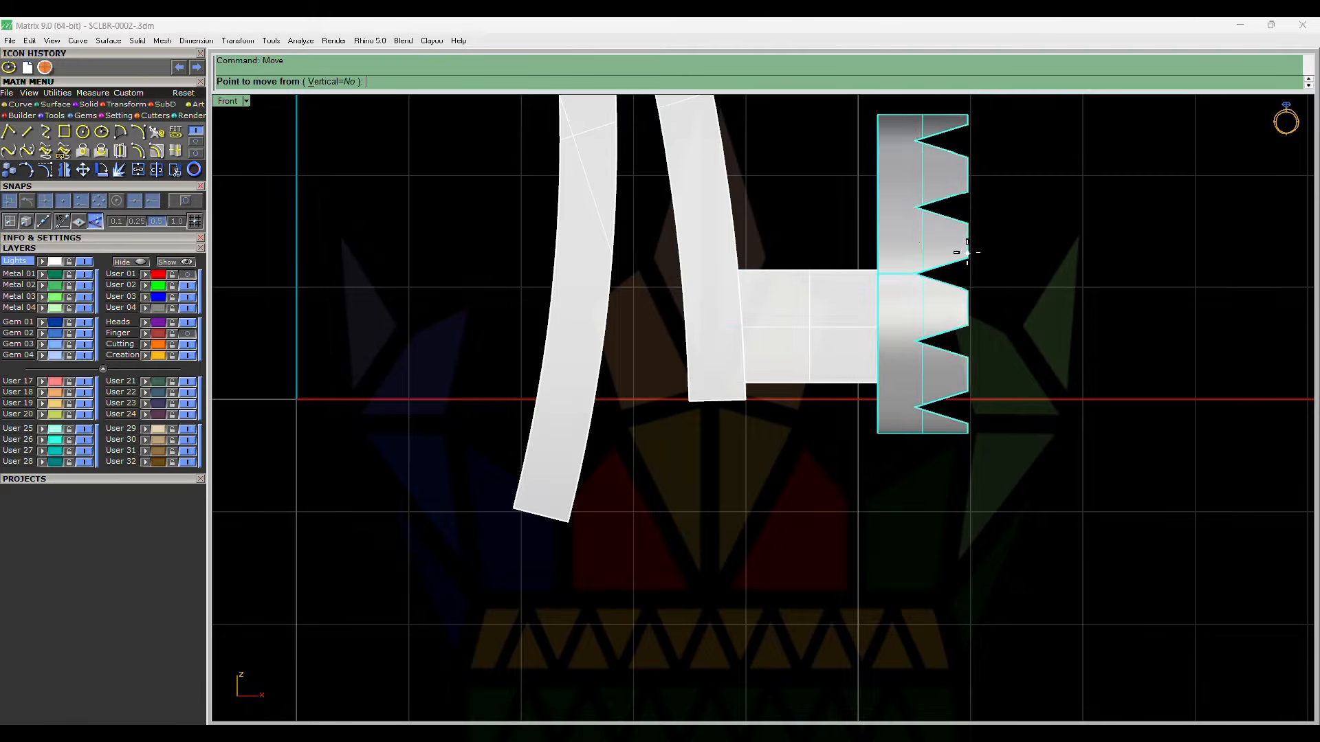
{"action": "left_click", "coordinate": [967, 253]}
{"action": "left_click", "coordinate": [972, 305]}
- Move the connecting bar and thumb piece together down about 0.15 mm along the tongue's outer leg
{"action": "scroll", "coordinate": [824, 324], "scroll_direction": "up", "scroll_amount": 4}
{"action": "left_click", "coordinate": [844, 349]}
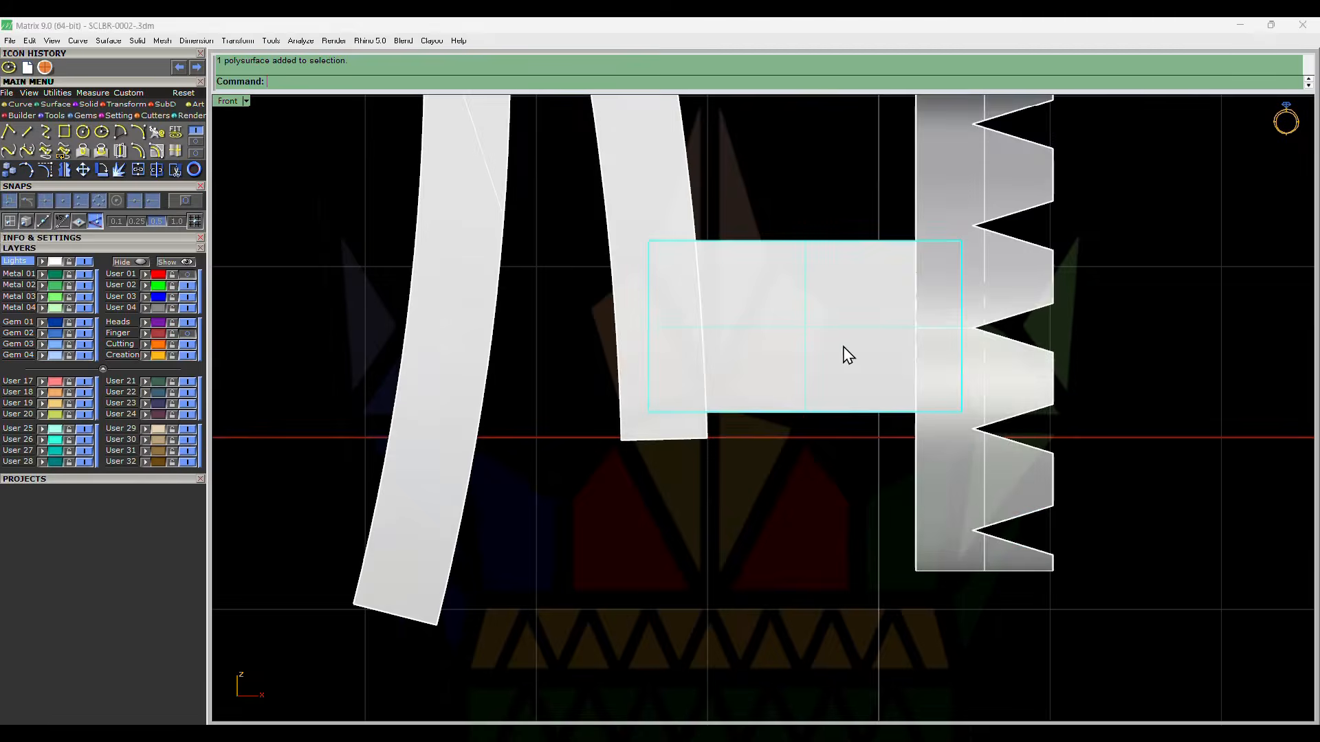
{"action": "left_click", "coordinate": [956, 377], "text": "shift"}
{"action": "scroll", "coordinate": [767, 427], "scroll_direction": "up", "scroll_amount": 6}
{"action": "type", "text": "m"}
{"action": "key", "text": "Return"}
{"action": "left_click", "coordinate": [941, 326]}
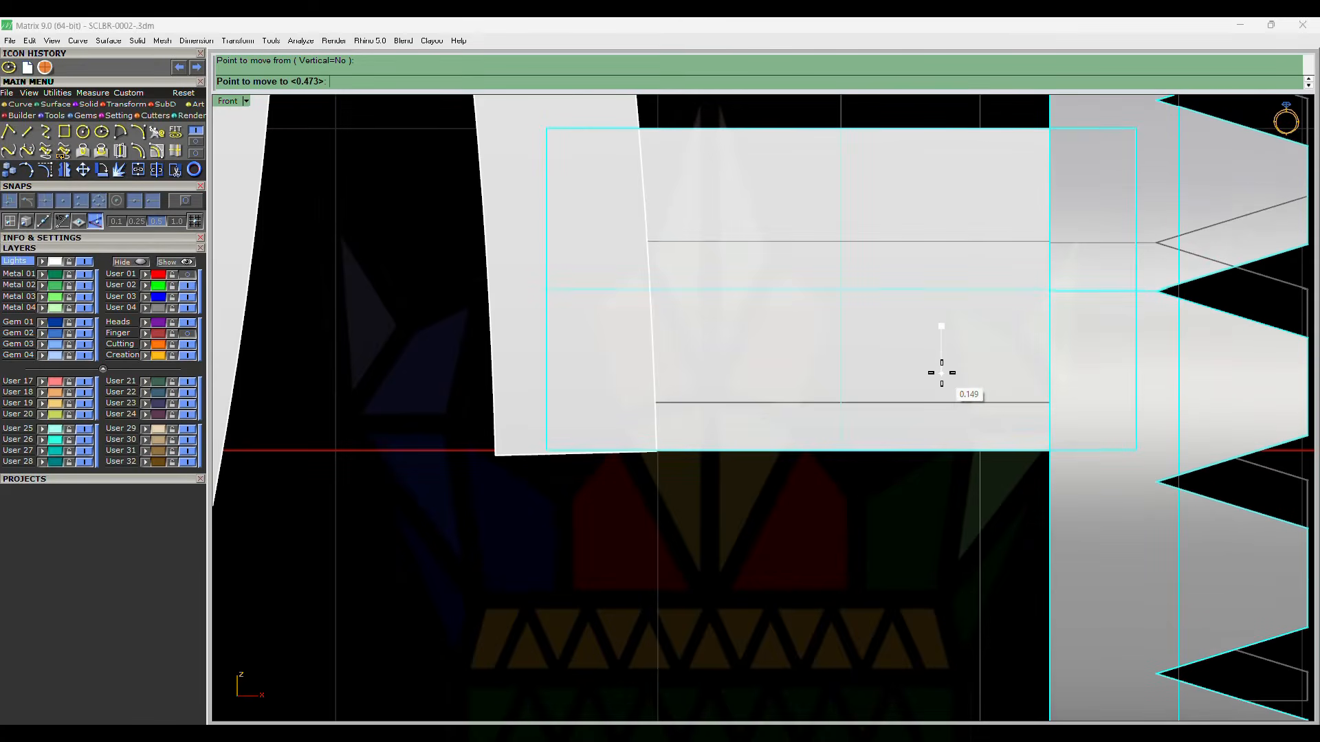
{"action": "left_click", "coordinate": [941, 372]}
- Select the folded tongue's outer edges and the connecting bar's long edges for a 0.15 mm edge fillet
{"action": "scroll", "coordinate": [825, 364], "scroll_direction": "down", "scroll_amount": 12}
{"action": "left_click_drag", "start_coordinate": [867, 288], "coordinate": [644, 386]}
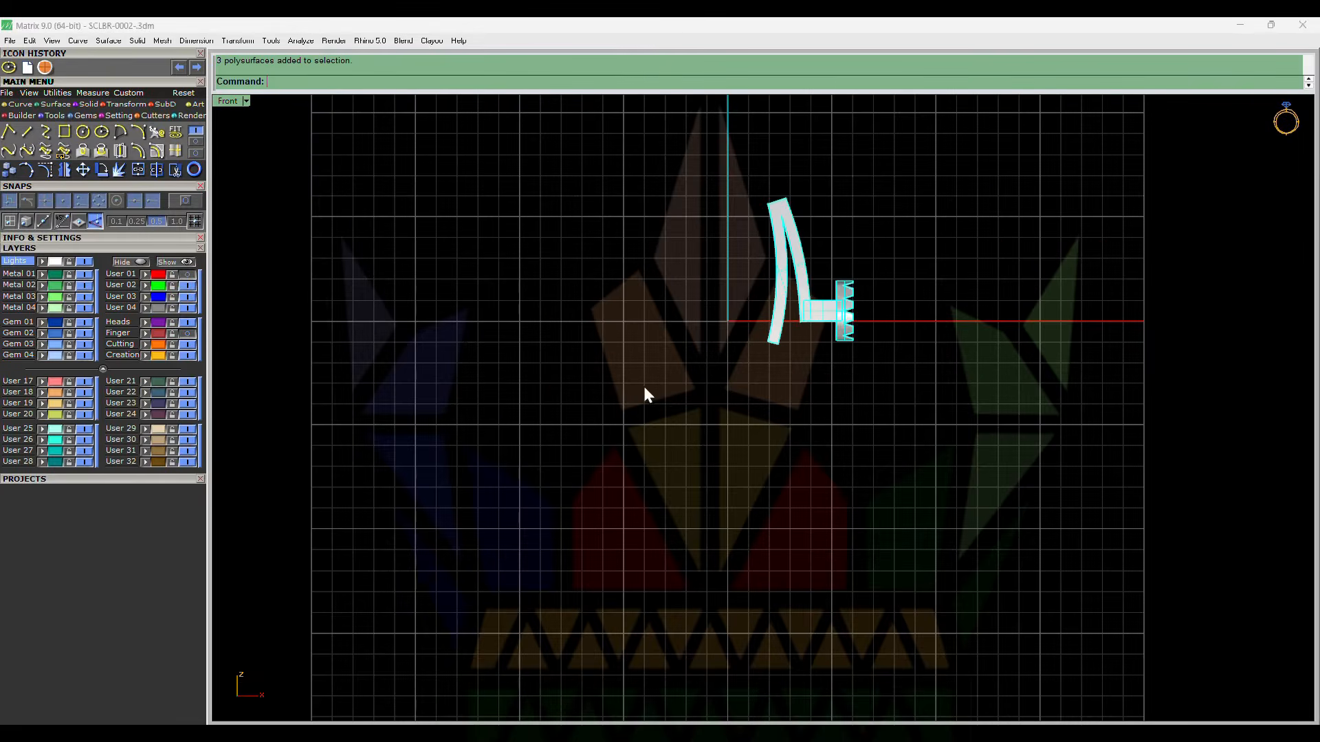
{"action": "right_click_drag", "start_coordinate": [870, 271], "coordinate": [569, 268]}
{"action": "scroll", "coordinate": [767, 338], "scroll_direction": "up", "scroll_amount": 5}
{"action": "scroll", "coordinate": [715, 377], "scroll_direction": "down", "scroll_amount": 6}
{"action": "left_click", "coordinate": [698, 330]}
{"action": "scroll", "coordinate": [708, 382], "scroll_direction": "up", "scroll_amount": 2}
{"action": "key", "text": "F2"}
{"action": "scroll", "coordinate": [672, 362], "scroll_direction": "down", "scroll_amount": 2}
{"action": "right_click", "coordinate": [674, 360]}
{"action": "type", "text": ".15"}
{"action": "key", "text": "Return"}
{"action": "left_click_drag", "start_coordinate": [526, 156], "coordinate": [526, 156]}
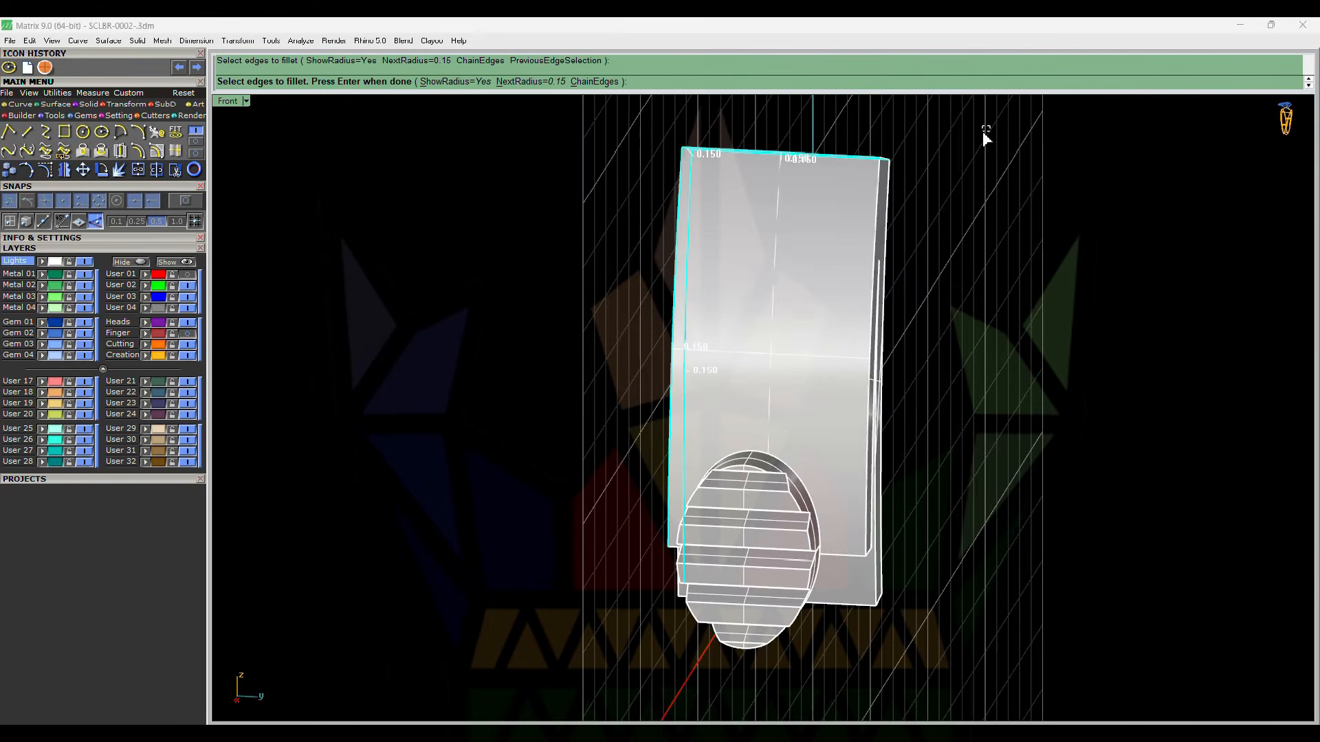
{"action": "left_click_drag", "start_coordinate": [983, 131], "coordinate": [684, 189]}
{"action": "right_click_drag", "start_coordinate": [684, 189], "coordinate": [825, 206], "text": "ctrl+shift"}
{"action": "scroll", "coordinate": [806, 530], "scroll_direction": "up", "scroll_amount": 3}
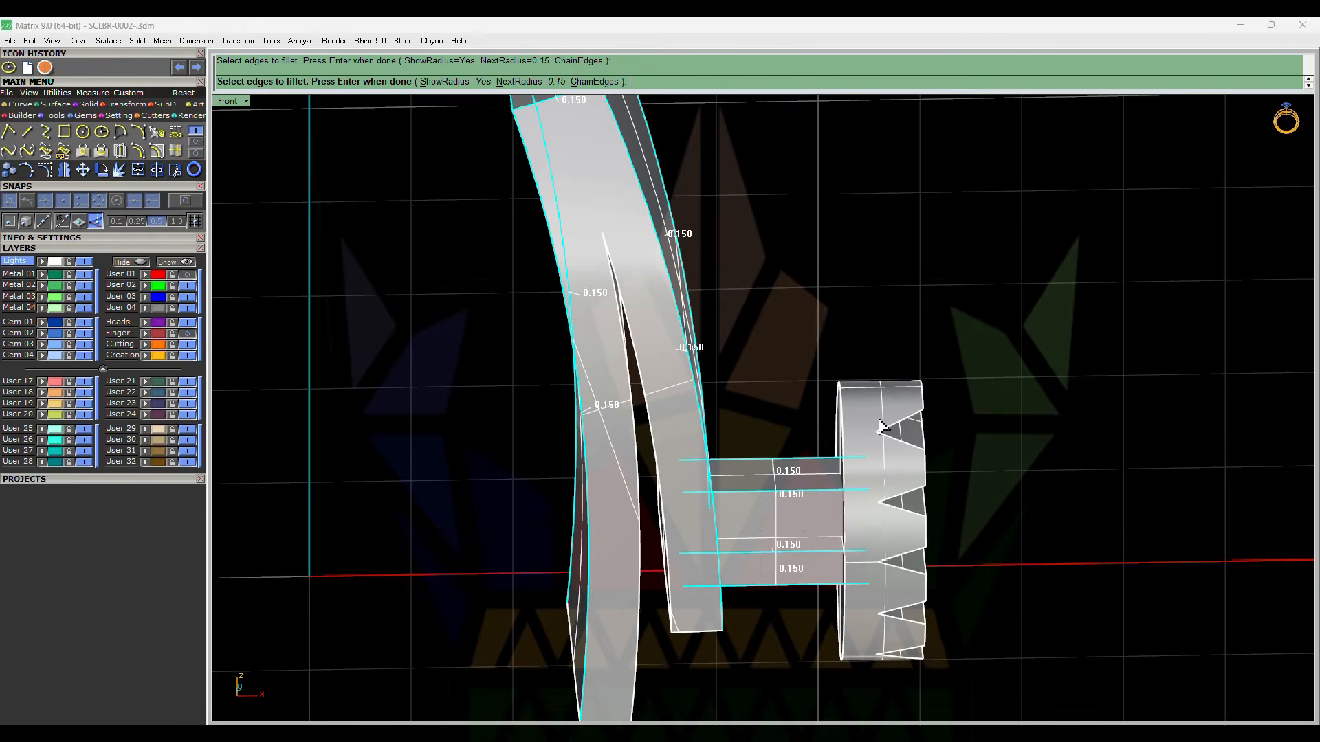
- Add the thumb piece's back rim to the edge selection and apply the 0.15 mm fillet
{"action": "scroll", "coordinate": [873, 424], "scroll_direction": "up", "scroll_amount": 2}
{"action": "left_click", "coordinate": [836, 415]}
{"action": "right_click", "coordinate": [798, 404]}
{"action": "right_click", "coordinate": [773, 406]}
{"action": "scroll", "coordinate": [736, 319], "scroll_direction": "down", "scroll_amount": 8}
{"action": "right_click_drag", "start_coordinate": [867, 359], "coordinate": [822, 389], "text": "ctrl+shift"}
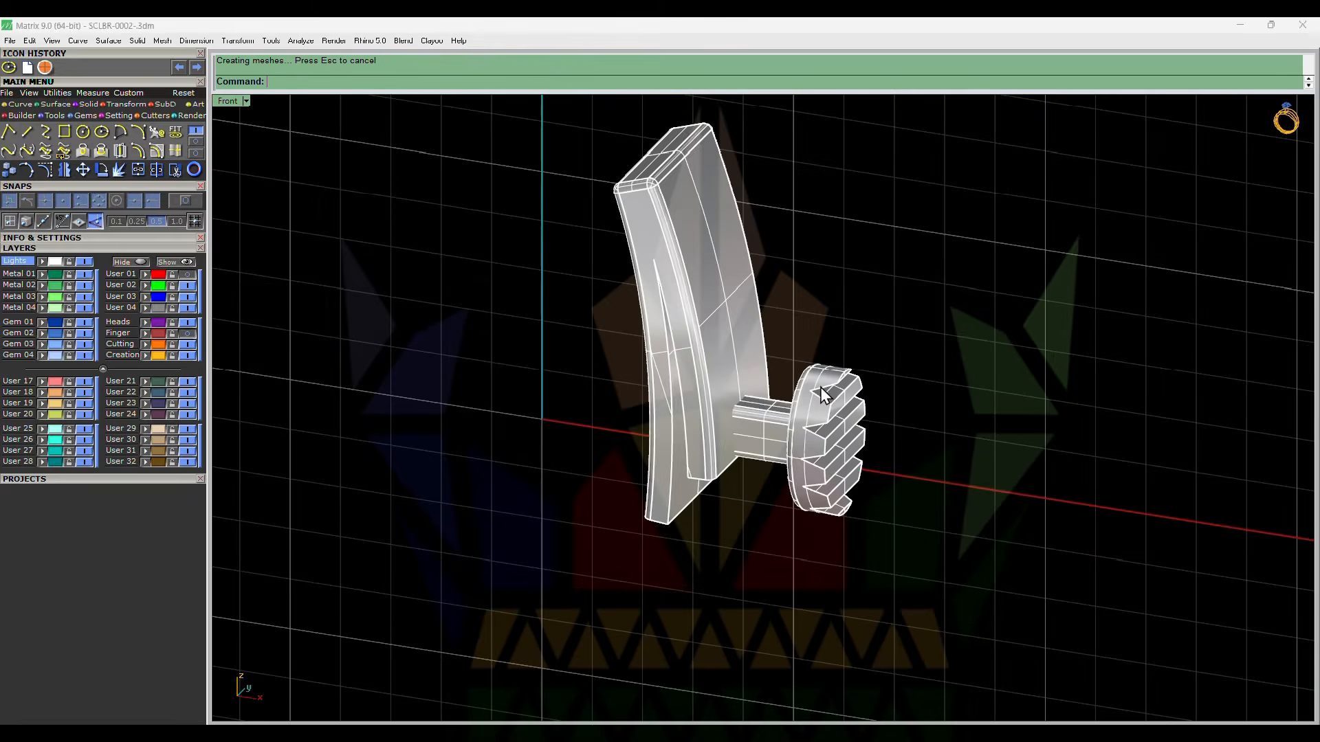
- Group the tongue, connecting bar and thumb piece, and bring in the existing tongue assembly as a locked reference
{"action": "key", "text": "F2"}
{"action": "key", "text": "Return"}
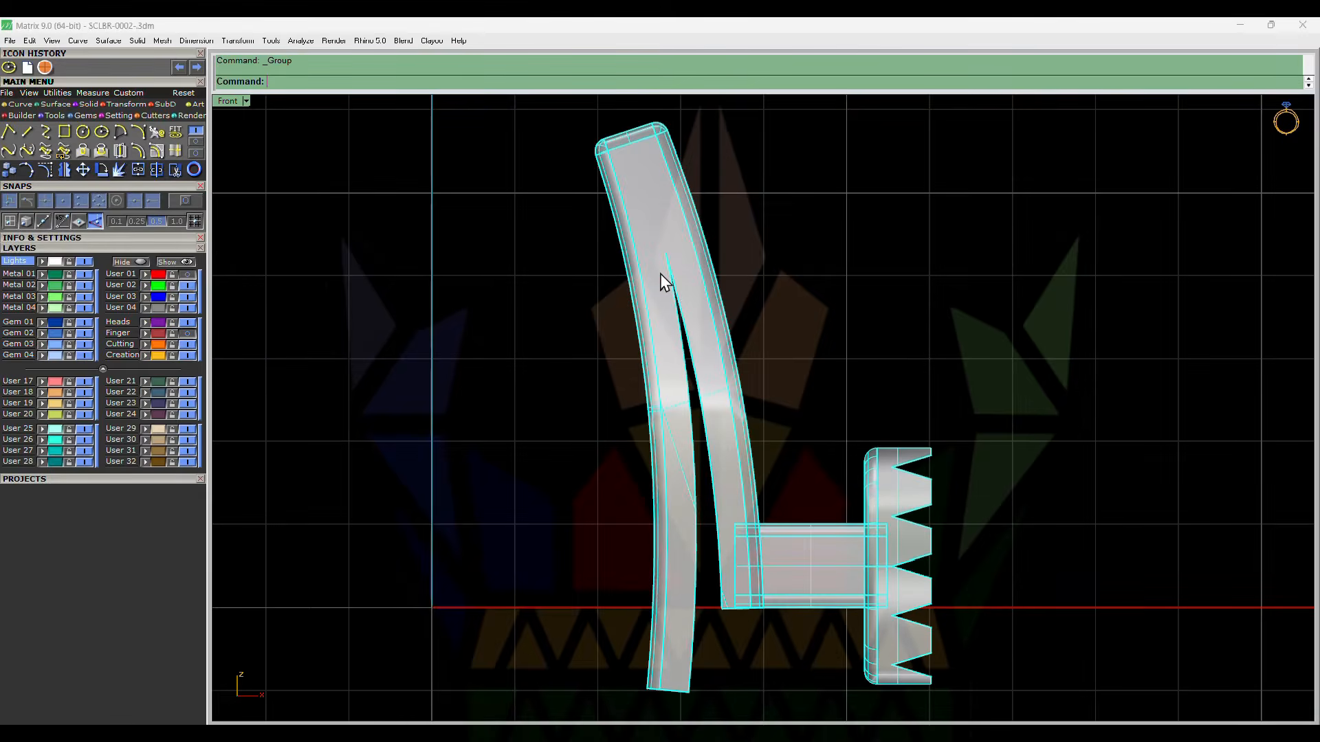
{"action": "scroll", "coordinate": [618, 274], "scroll_direction": "down", "scroll_amount": 8}
{"action": "type", "text": "sl"}
{"action": "key", "text": "Return"}
{"action": "right_click_drag", "start_coordinate": [985, 401], "coordinate": [794, 376]}
{"action": "left_click", "coordinate": [1138, 378]}
{"action": "right_click", "coordinate": [1137, 378]}
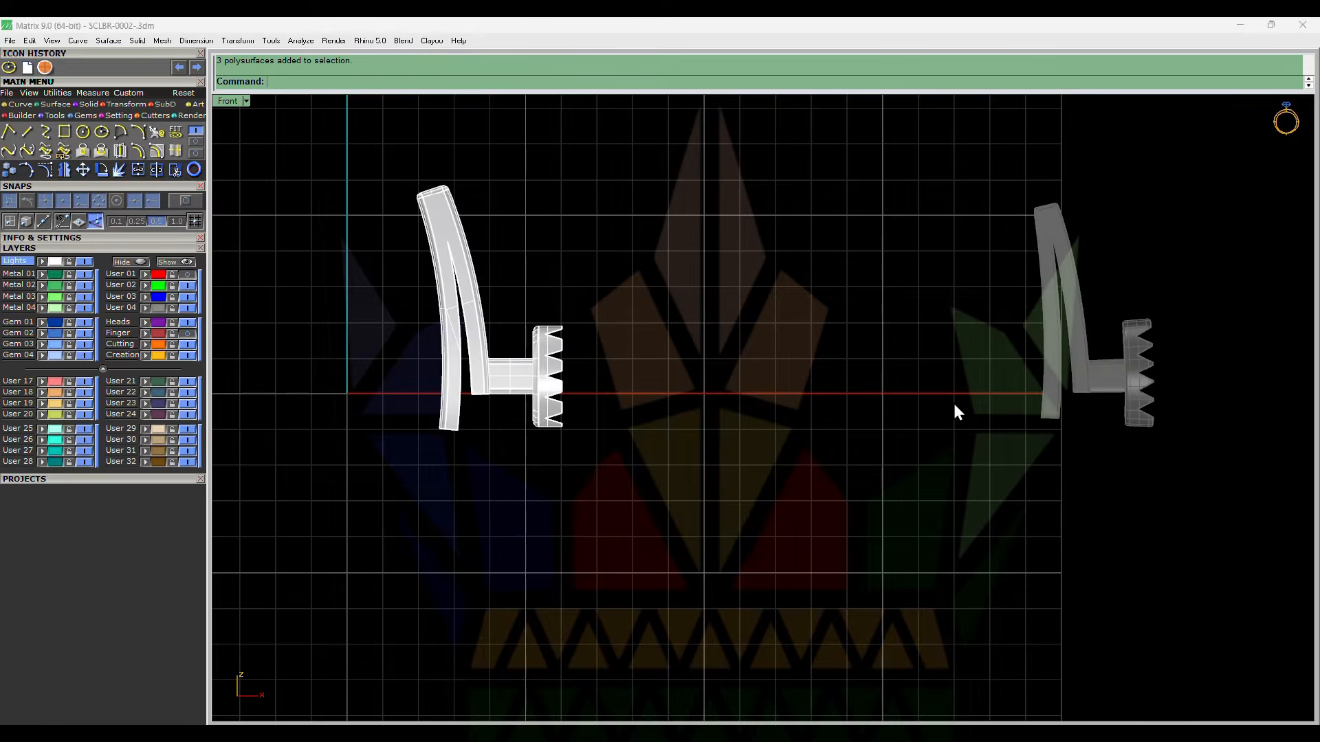
- Move the grouped tongue assembly horizontally onto the locked reference assembly
{"action": "type", "text": "m"}
{"action": "key", "text": "Return"}
{"action": "left_click", "coordinate": [715, 463]}
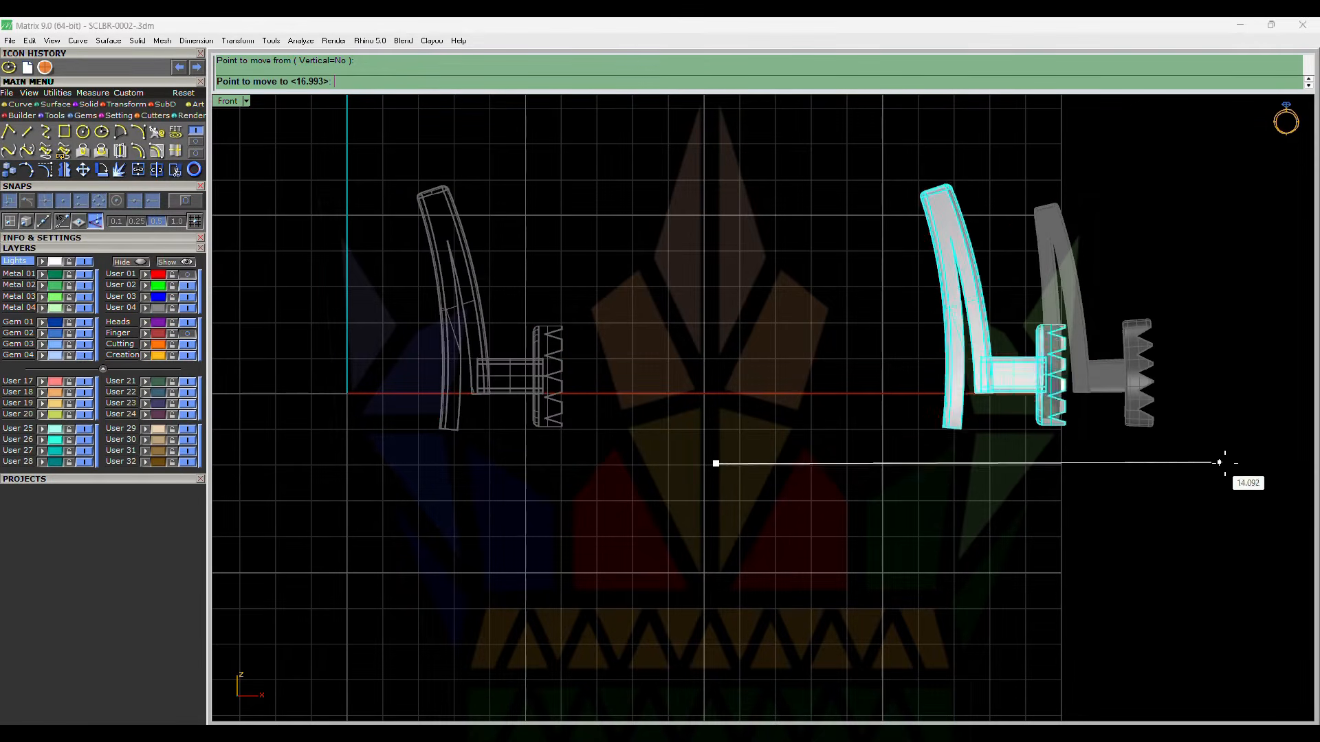
{"action": "scroll", "coordinate": [1241, 465], "scroll_direction": "up", "scroll_amount": 3}
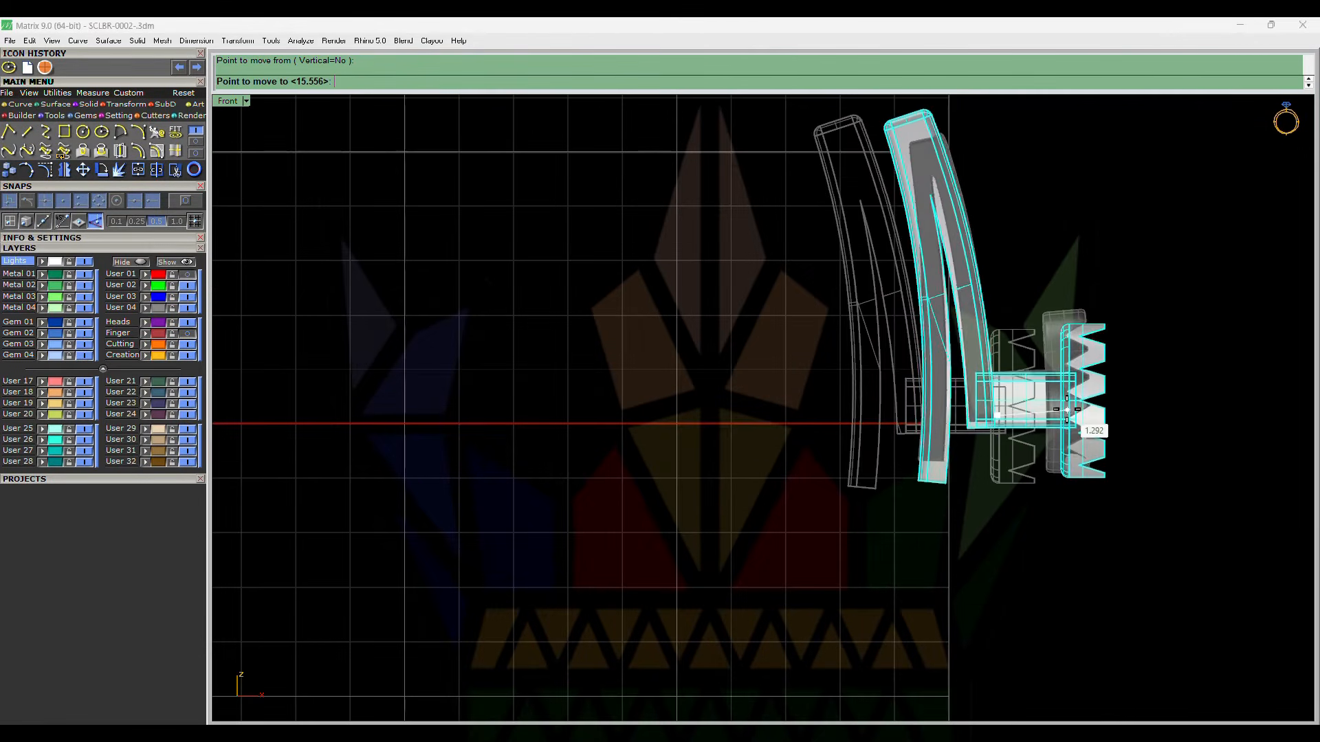
{"action": "left_click", "coordinate": [1065, 407]}
{"action": "scroll", "coordinate": [1045, 339], "scroll_direction": "up", "scroll_amount": 2}
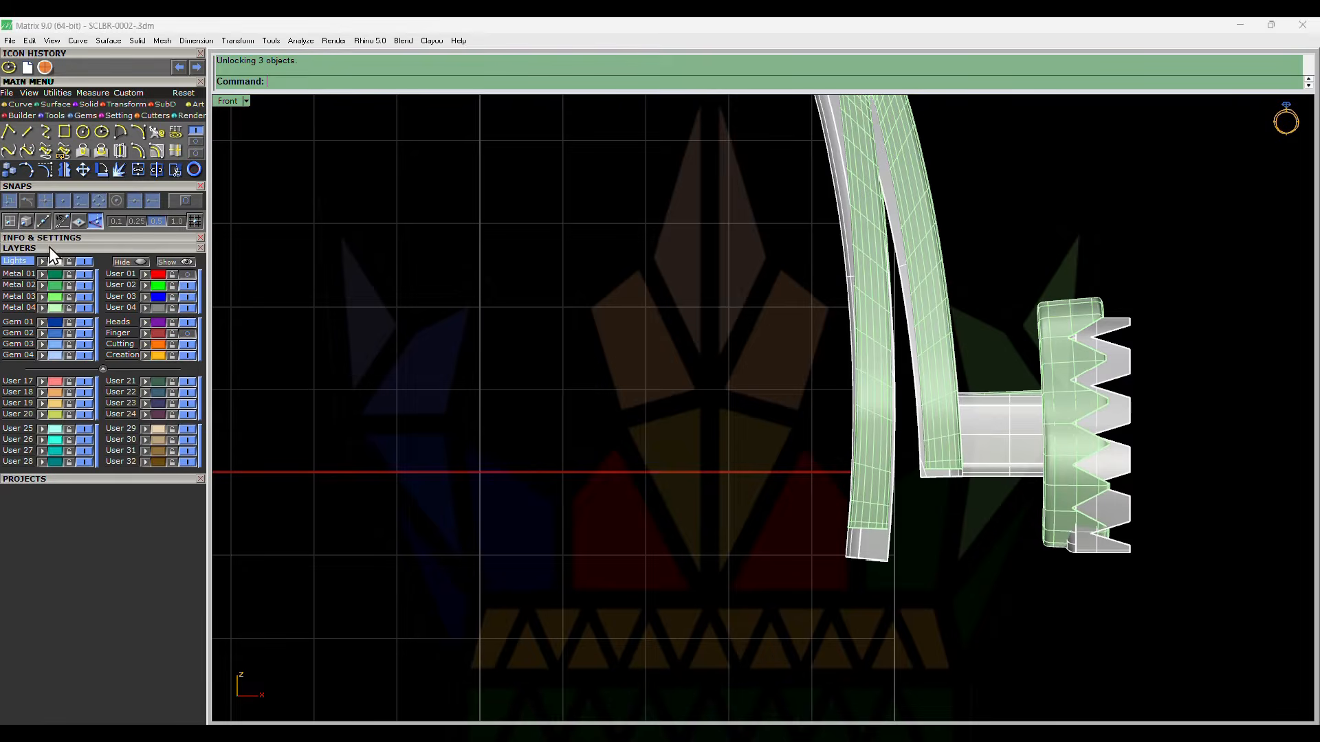
- Turn off the Metal 04 layer and show the hidden box clasp housing around the new tongue
{"action": "left_click", "coordinate": [83, 308]}
{"action": "scroll", "coordinate": [976, 426], "scroll_direction": "down", "scroll_amount": 6}
{"action": "right_click_drag", "start_coordinate": [1072, 399], "coordinate": [936, 389], "text": "ctrl+shift"}
{"action": "key", "text": "ctrl+alt+p"}
{"action": "type", "text": "sh"}
{"action": "key", "text": "Return"}
{"action": "left_click", "coordinate": [922, 331]}
{"action": "key", "text": "Return"}
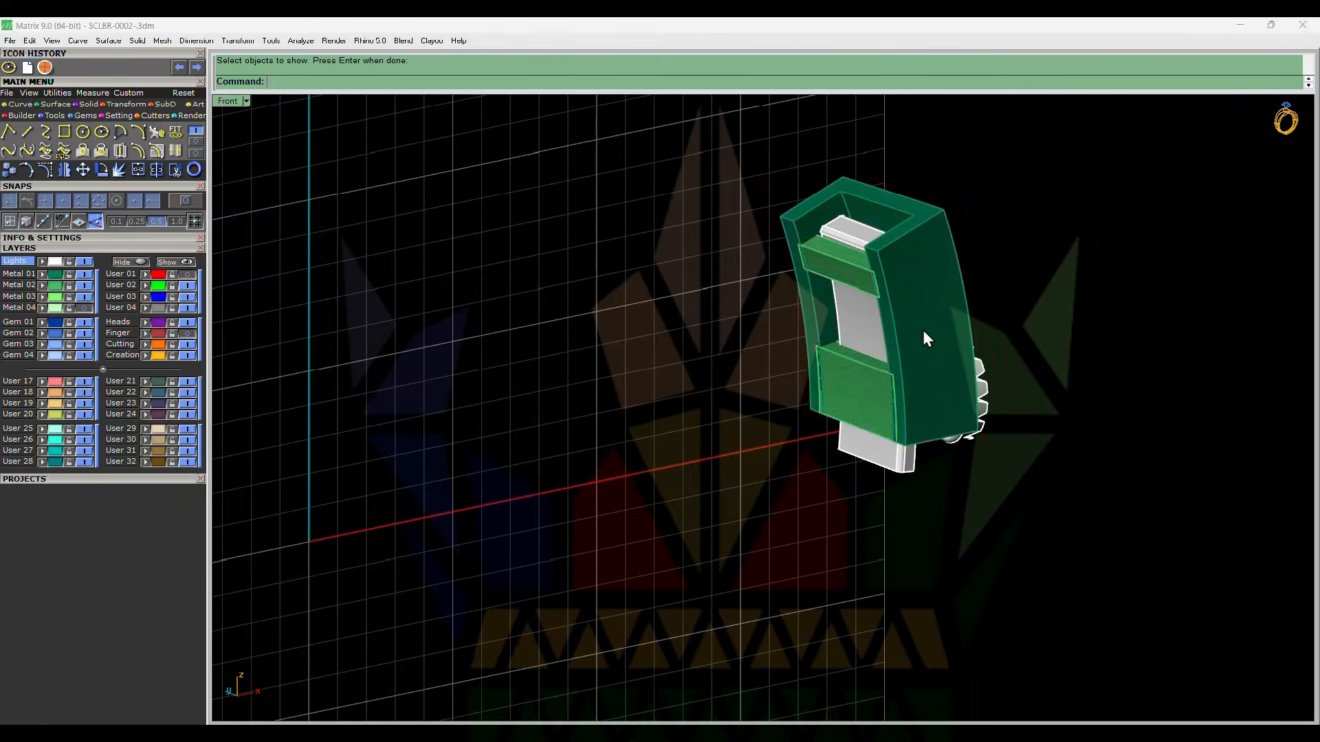
- Lock the clasp housing and inspect the tongue assembly's fit inside it from front and angled views
{"action": "left_click", "coordinate": [921, 337]}
{"action": "key", "text": "ctrl+l"}
{"action": "key", "text": "ctrl+F2"}
{"action": "key", "text": "ctrl+alt+w"}
{"action": "scroll", "coordinate": [996, 474], "scroll_direction": "up", "scroll_amount": 6}
{"action": "left_click_drag", "start_coordinate": [1019, 280], "coordinate": [967, 361]}
{"action": "right_click_drag", "start_coordinate": [966, 362], "coordinate": [934, 398]}
{"action": "scroll", "coordinate": [815, 419], "scroll_direction": "down", "scroll_amount": 2}
{"action": "key", "text": "Escape"}
{"action": "key", "text": "ctrl+alt+p"}
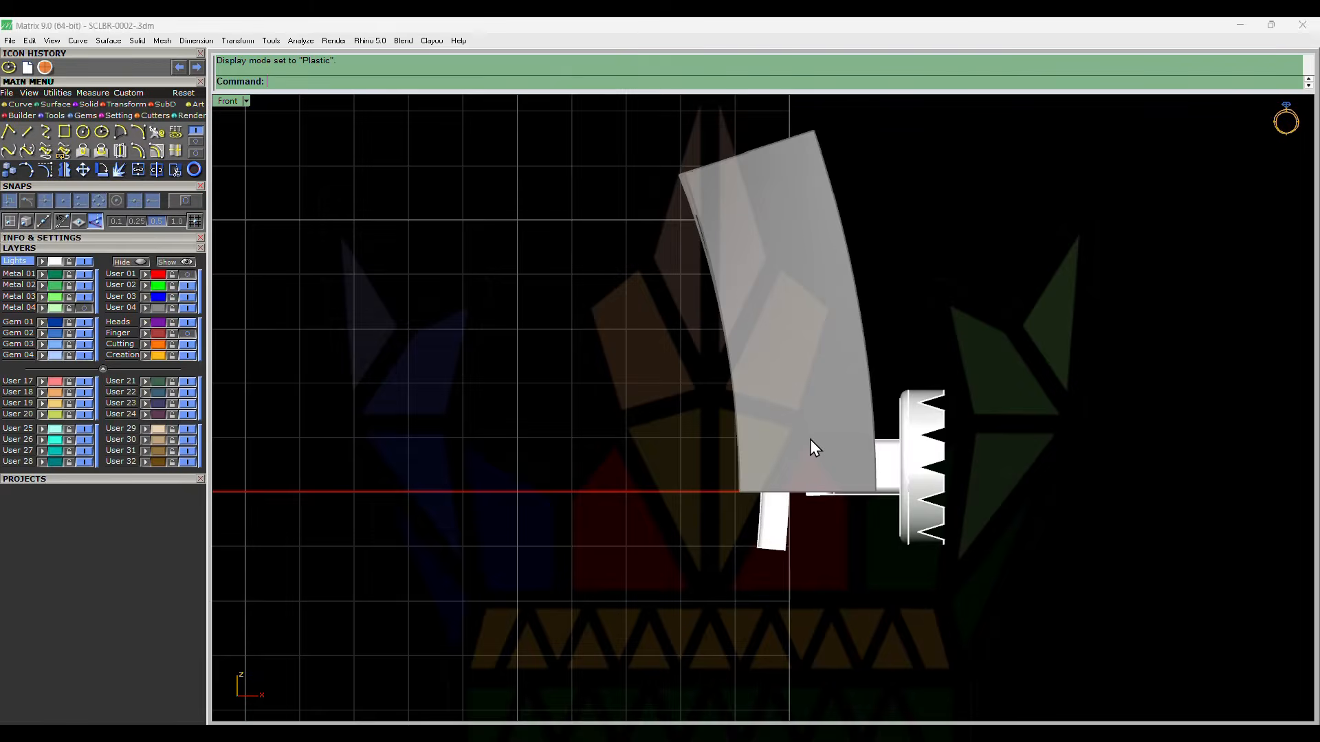
{"action": "right_click_drag", "start_coordinate": [810, 439], "coordinate": [834, 302], "text": "ctrl+shift"}
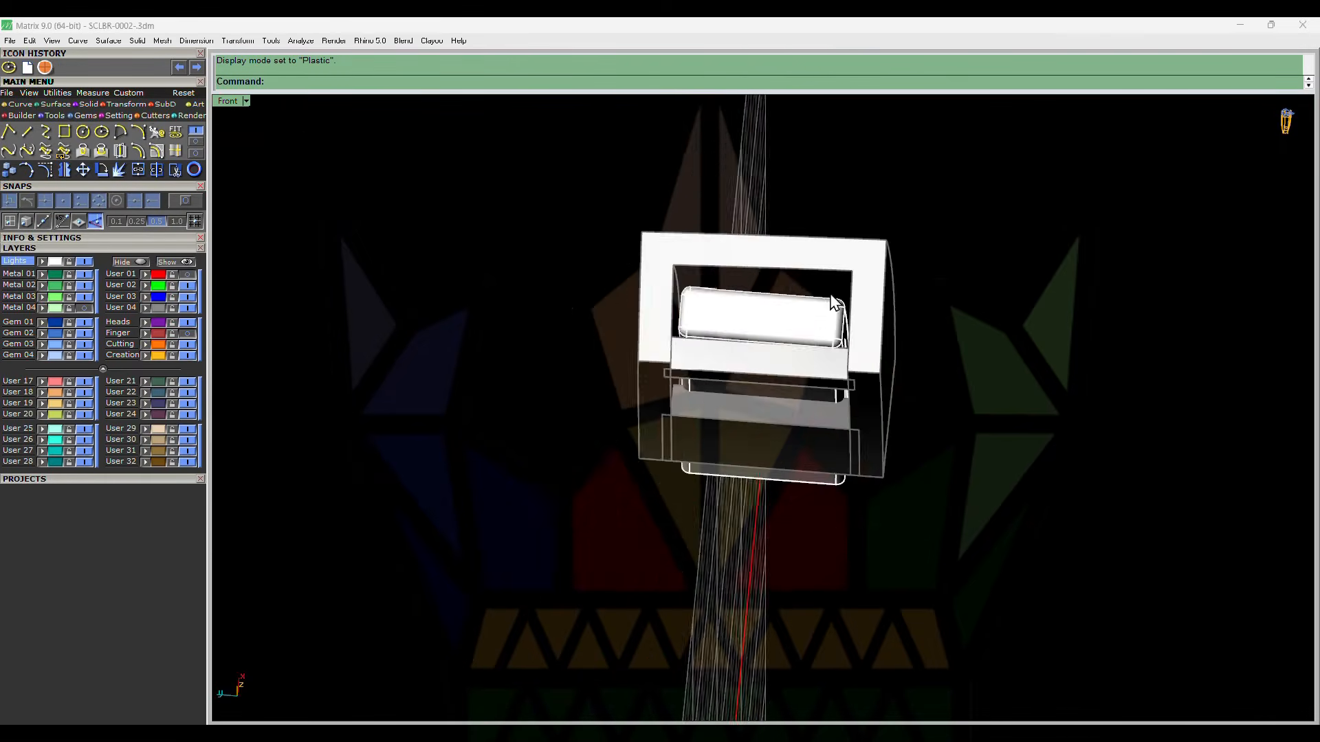
{"action": "scroll", "coordinate": [736, 348], "scroll_direction": "up", "scroll_amount": 6}
{"action": "right_click_drag", "start_coordinate": [692, 389], "coordinate": [746, 192], "text": "ctrl+shift"}
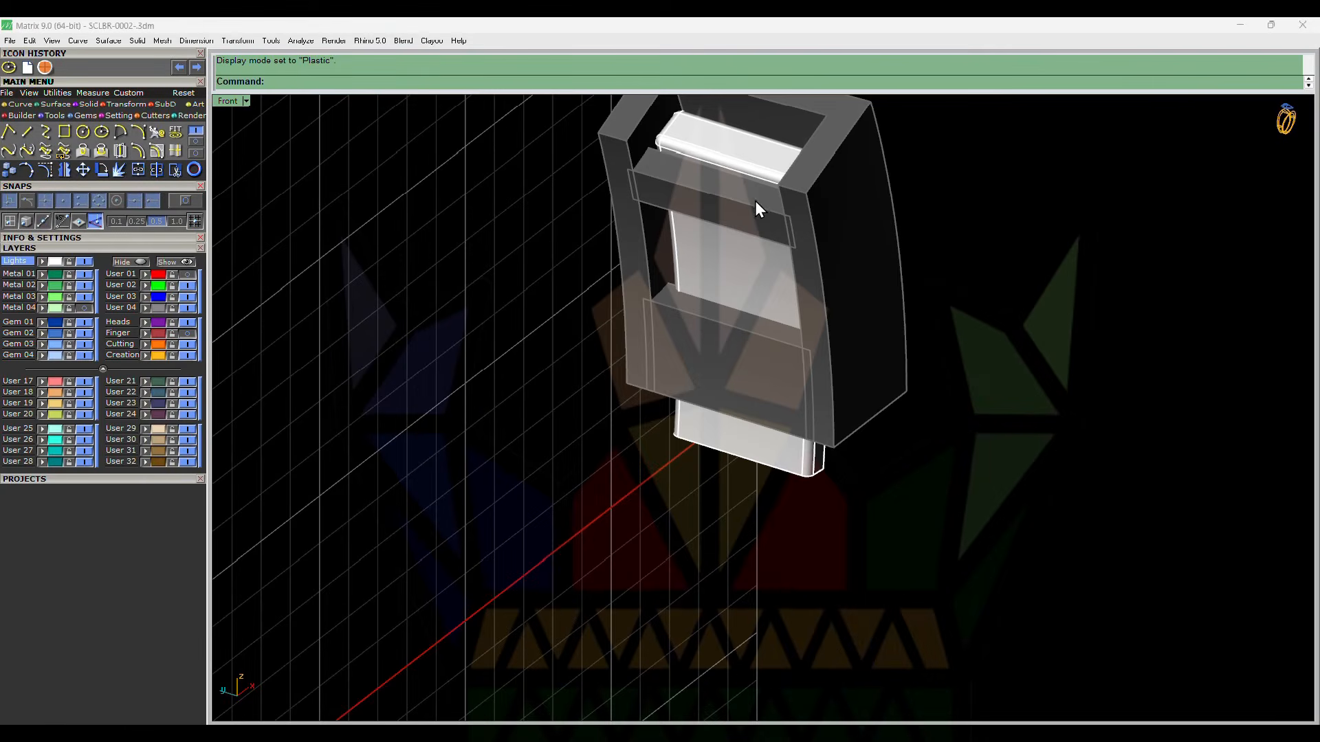
- Rotate the tongue assembly about 0.3° in front view around the outer tongue leaf's lower corner
{"action": "key", "text": "ctrl+F2"}
{"action": "key", "text": "ctrl+alt+w"}
{"action": "left_click", "coordinate": [789, 288]}
{"action": "right_click_drag", "start_coordinate": [844, 303], "coordinate": [789, 424]}
{"action": "key", "text": "space"}
{"action": "left_click", "coordinate": [787, 542]}
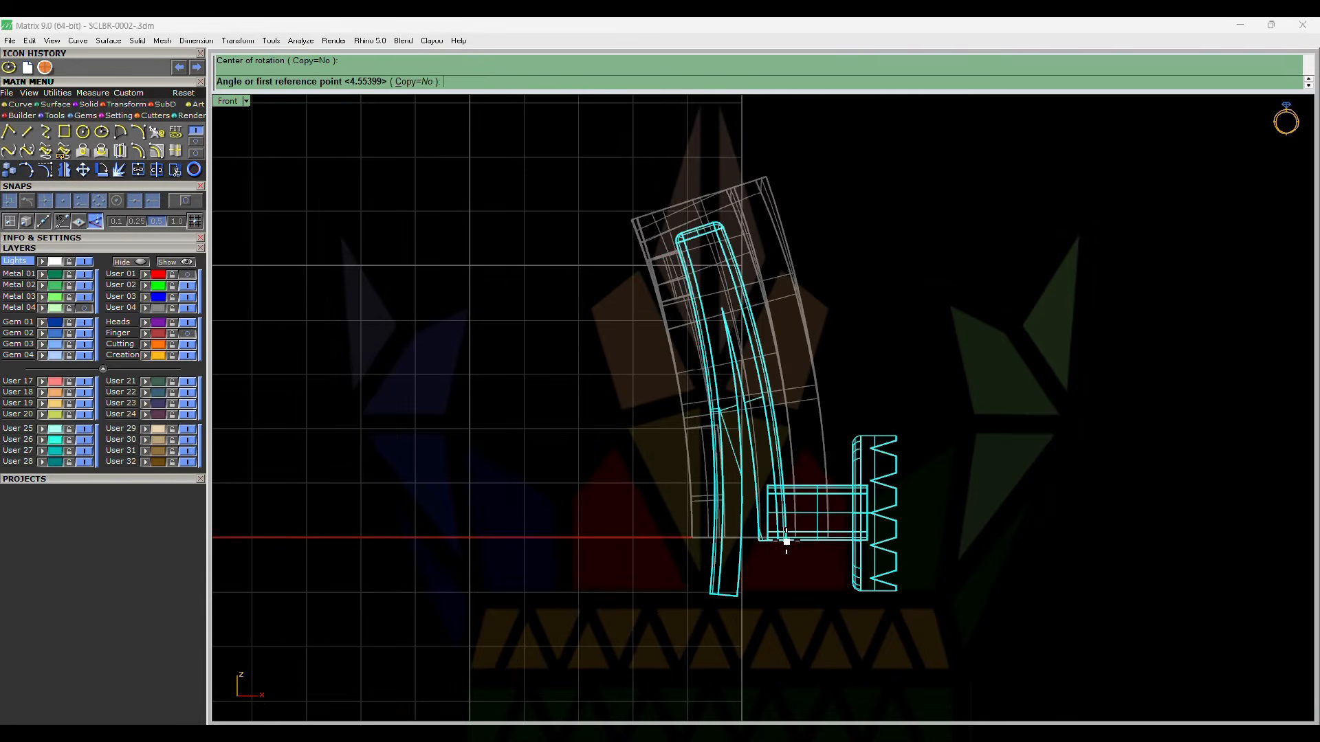
{"action": "left_click", "coordinate": [773, 219]}
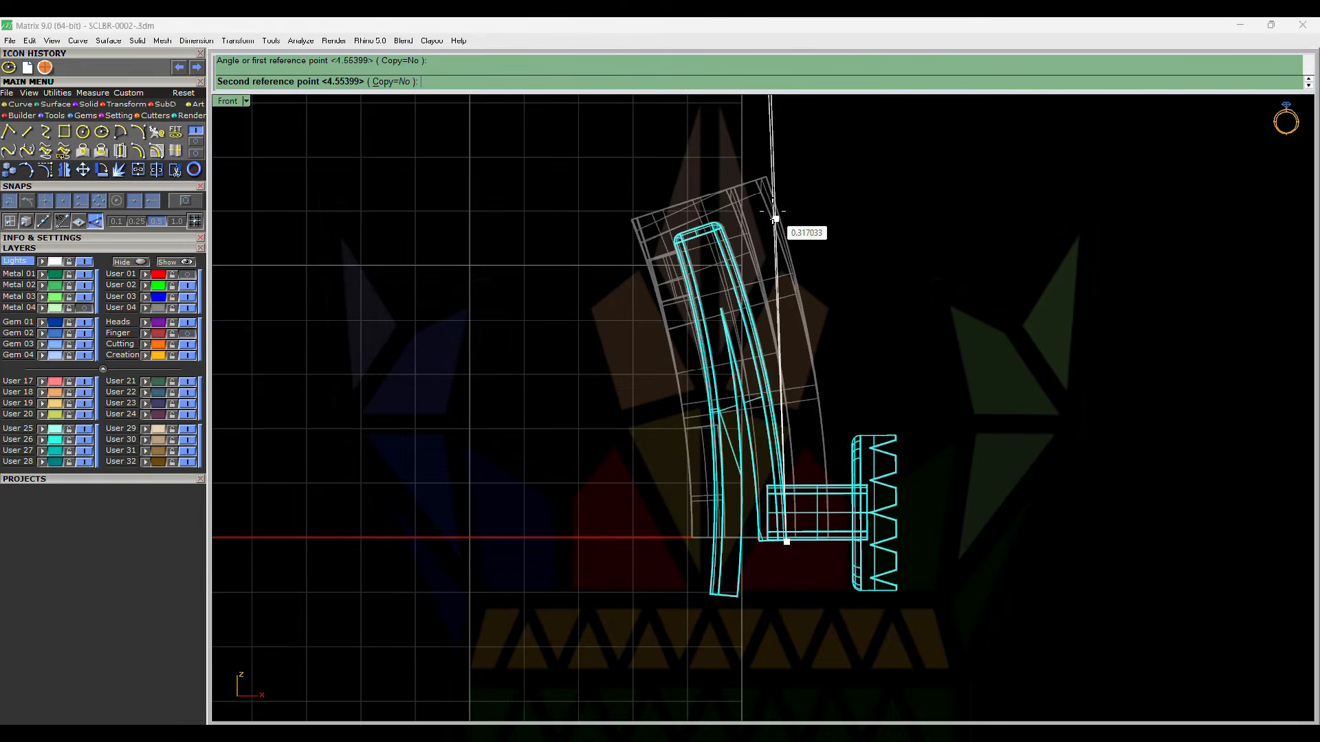
{"action": "left_click", "coordinate": [775, 211]}
- Move the tongue assembly slightly toward the housing's outer wall and switch to ghosted display
{"action": "scroll", "coordinate": [745, 528], "scroll_direction": "up", "scroll_amount": 8}
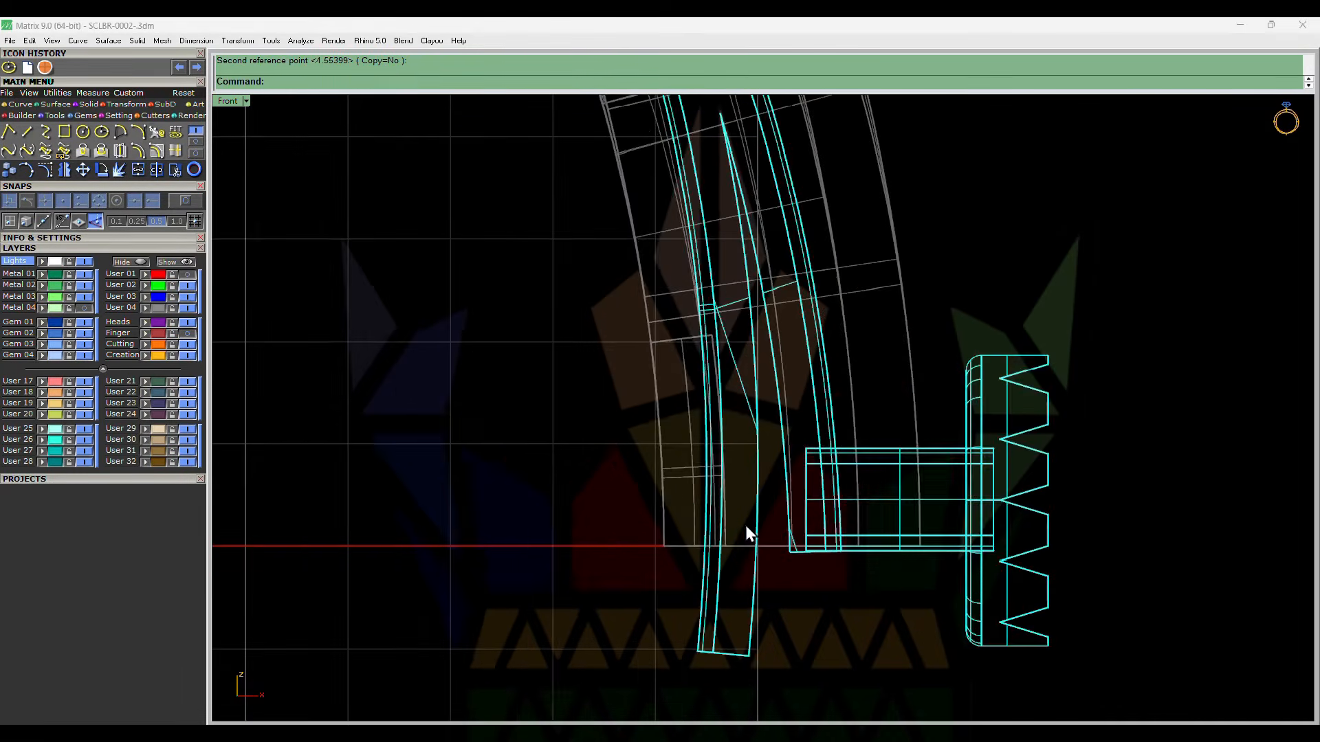
{"action": "key", "text": "m"}
{"action": "left_click", "coordinate": [764, 510]}
{"action": "left_click", "coordinate": [796, 508]}
{"action": "scroll", "coordinate": [795, 508], "scroll_direction": "down", "scroll_amount": 6}
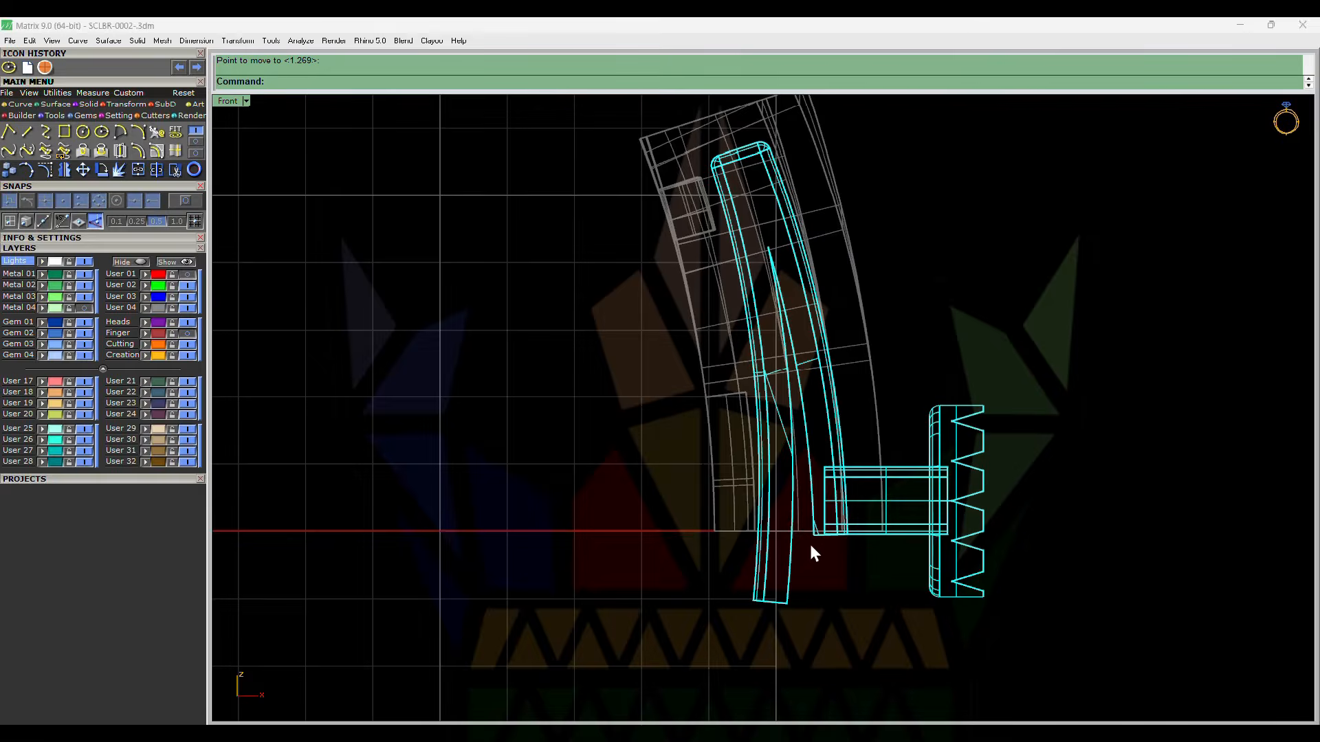
{"action": "key", "text": "ctrl+alt+g"}
{"action": "left_click", "coordinate": [787, 530]}
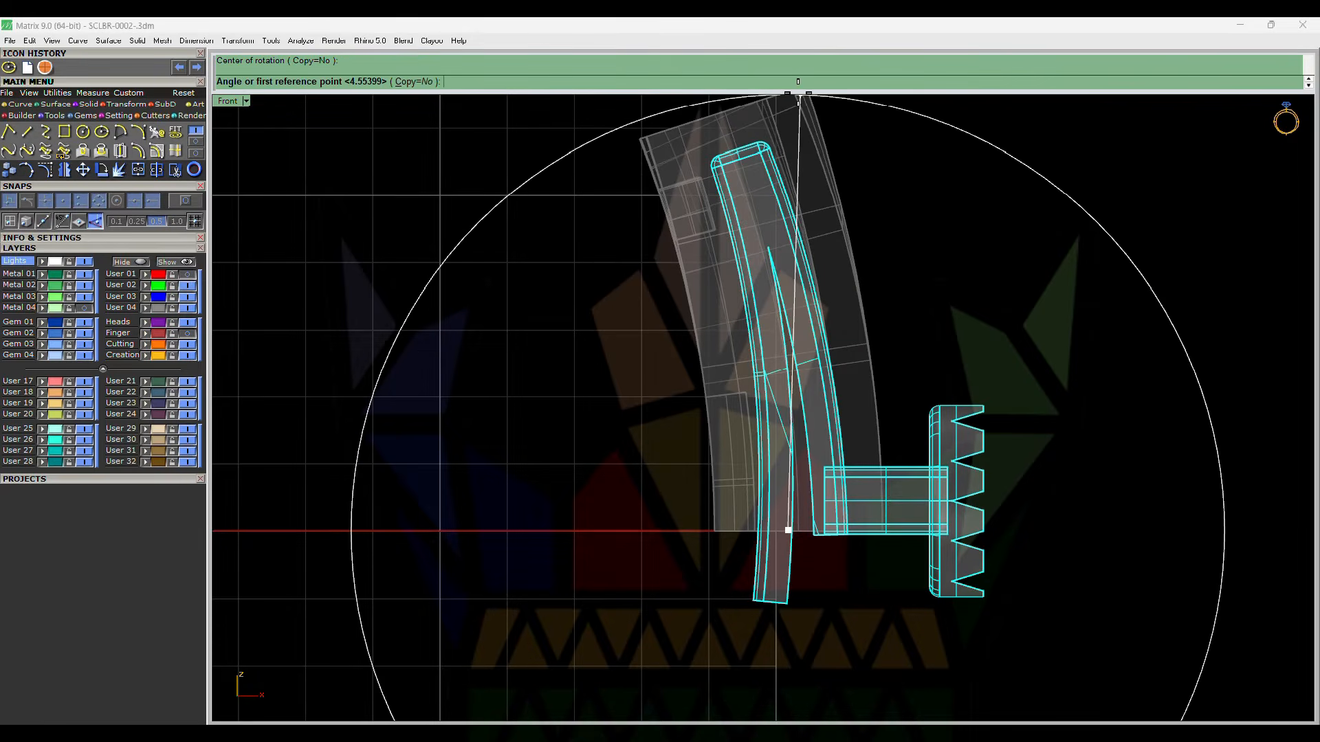
{"action": "left_click", "coordinate": [763, 157]}
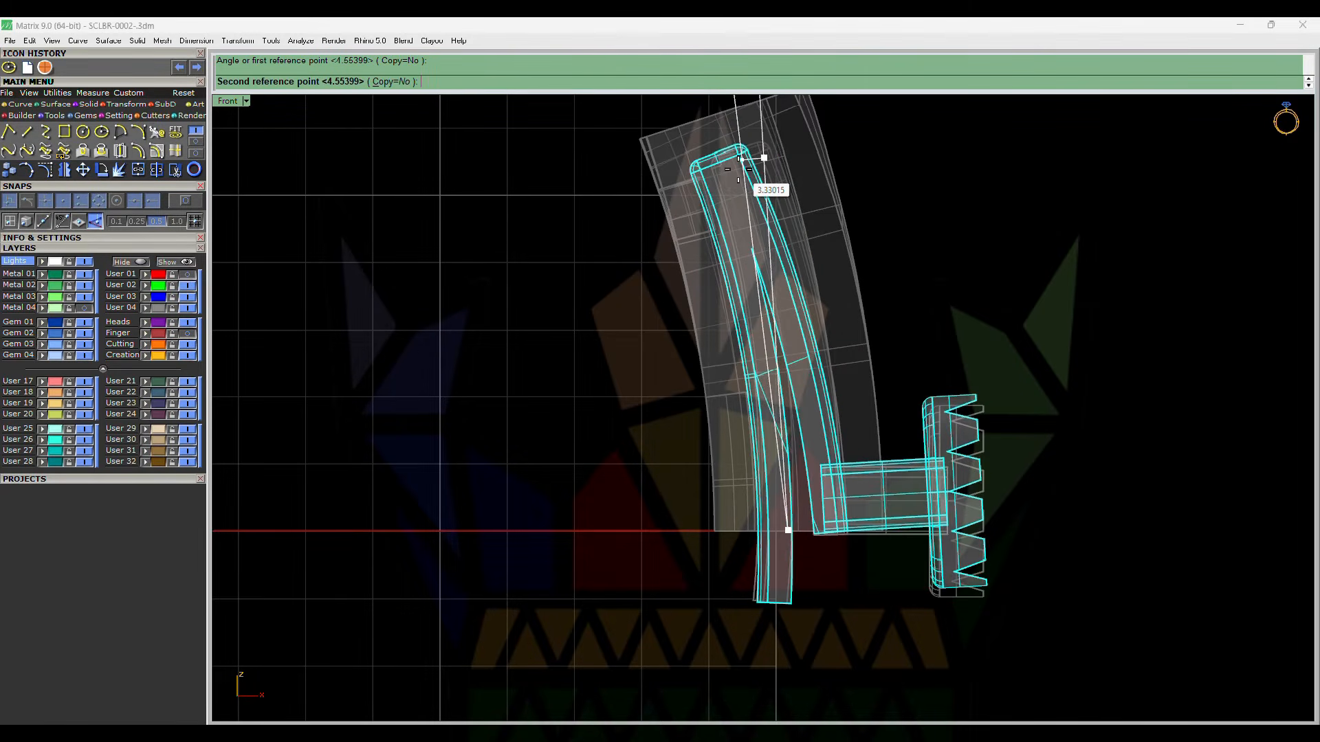
{"action": "key", "text": "Escape"}
{"action": "scroll", "coordinate": [693, 192], "scroll_direction": "up", "scroll_amount": 8}
{"action": "scroll", "coordinate": [676, 184], "scroll_direction": "down", "scroll_amount": 6}
{"action": "key", "text": "Escape"}
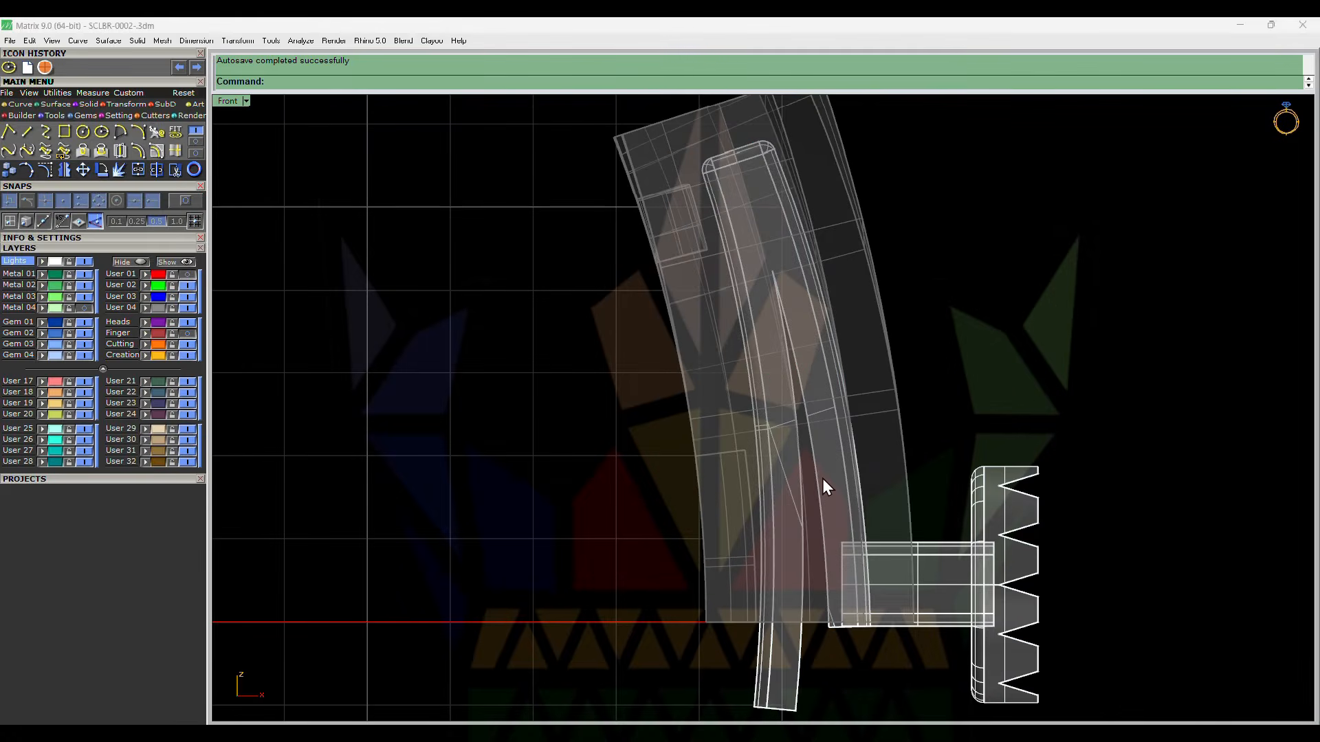
- Copy the connecting bar to the clipboard, hide the tongue assembly, and paste the bar copy in place
{"action": "key", "text": "ctrl+alt+s"}
{"action": "scroll", "coordinate": [822, 478], "scroll_direction": "down", "scroll_amount": 8}
{"action": "mouse_move", "coordinate": [822, 478]}
{"action": "right_mouse_down", "text": "ctrl+shift"}
{"action": "mouse_move", "coordinate": [832, 459]}
{"action": "mouse_move", "coordinate": [828, 471]}
{"action": "mouse_move", "coordinate": [779, 359]}
{"action": "right_mouse_up", "text": "ctrl+shift"}
{"action": "scroll", "coordinate": [840, 481], "scroll_direction": "up", "scroll_amount": 8}
{"action": "scroll", "coordinate": [867, 442], "scroll_direction": "up", "scroll_amount": 5}
{"action": "left_click", "coordinate": [836, 465]}
{"action": "key", "text": "BackSpace"}
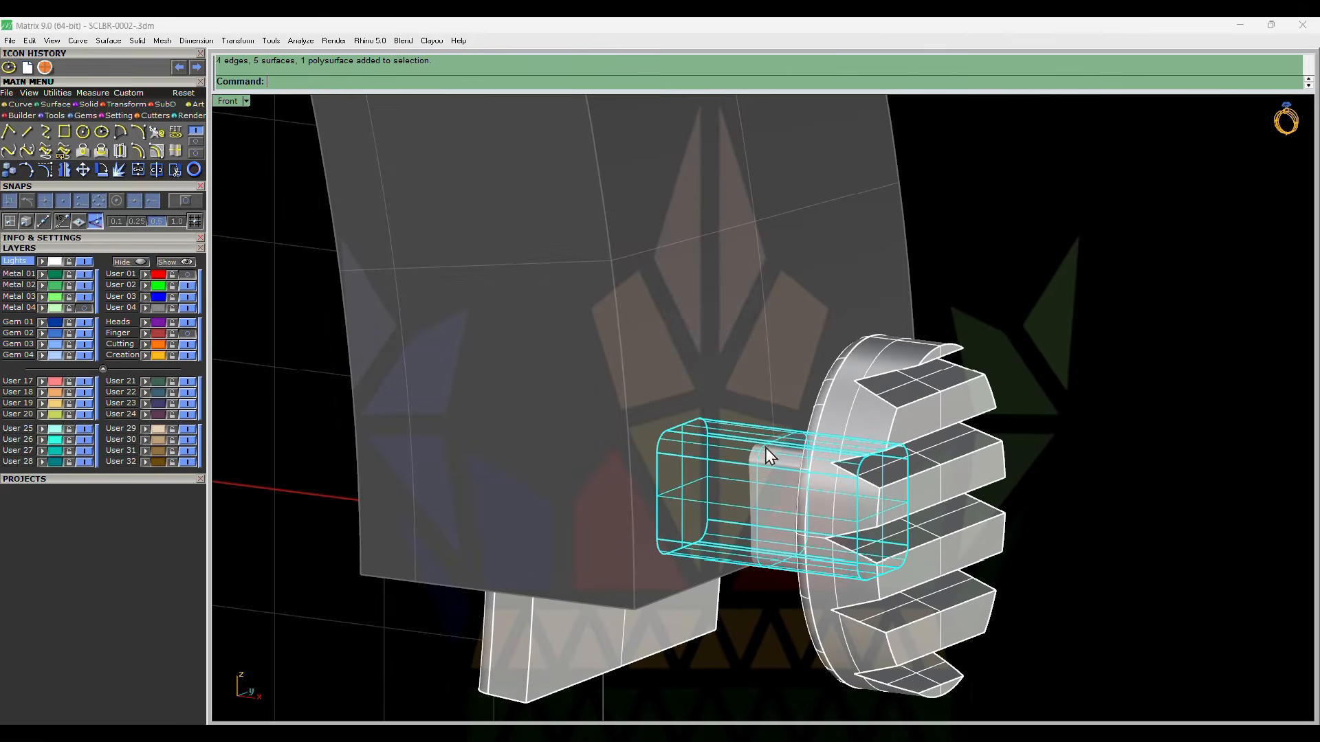
{"action": "right_click_drag", "start_coordinate": [765, 448], "coordinate": [827, 465], "text": "ctrl+shift"}
{"action": "scroll", "coordinate": [827, 462], "scroll_direction": "up", "scroll_amount": 3}
{"action": "left_click_drag", "start_coordinate": [868, 342], "coordinate": [785, 430]}
{"action": "scroll", "coordinate": [784, 430], "scroll_direction": "down", "scroll_amount": 6}
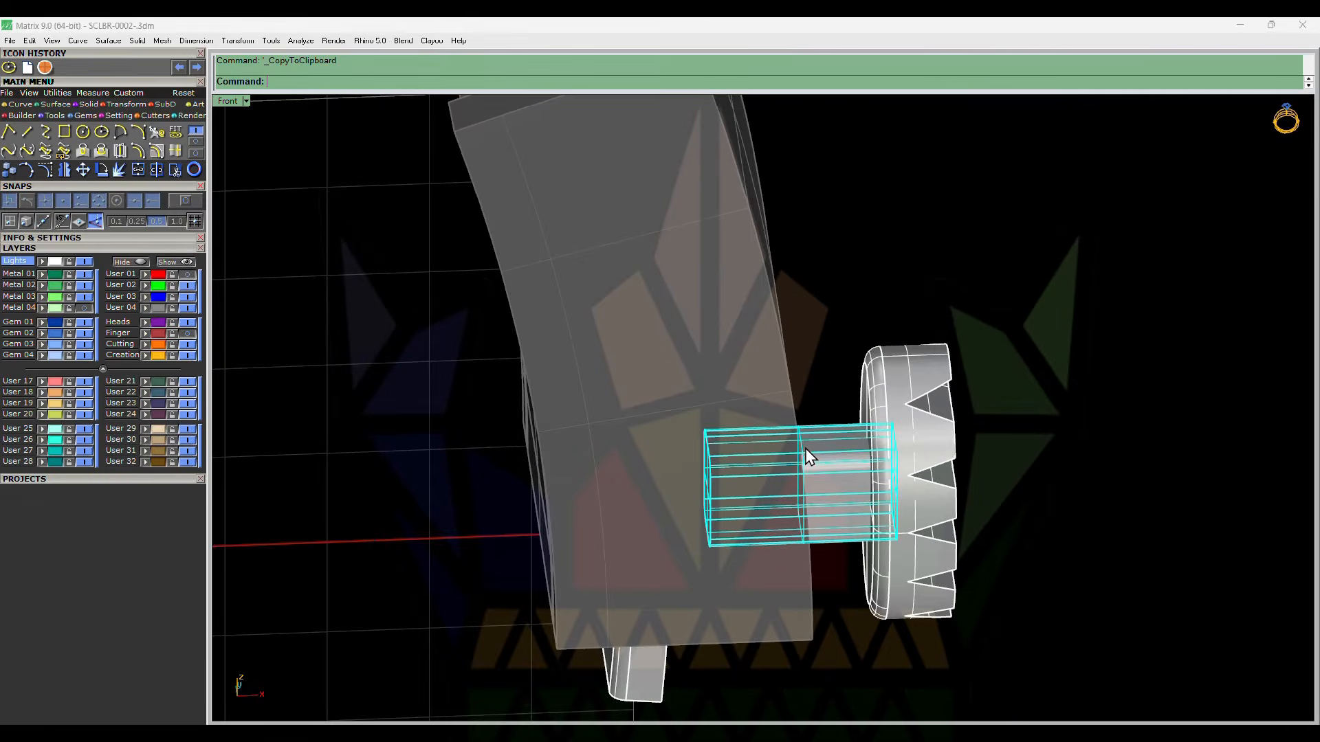
{"action": "key", "text": "ctrl+h"}
{"action": "right_click_drag", "start_coordinate": [871, 485], "coordinate": [830, 444], "text": "ctrl+shift"}
{"action": "key", "text": "Escape"}
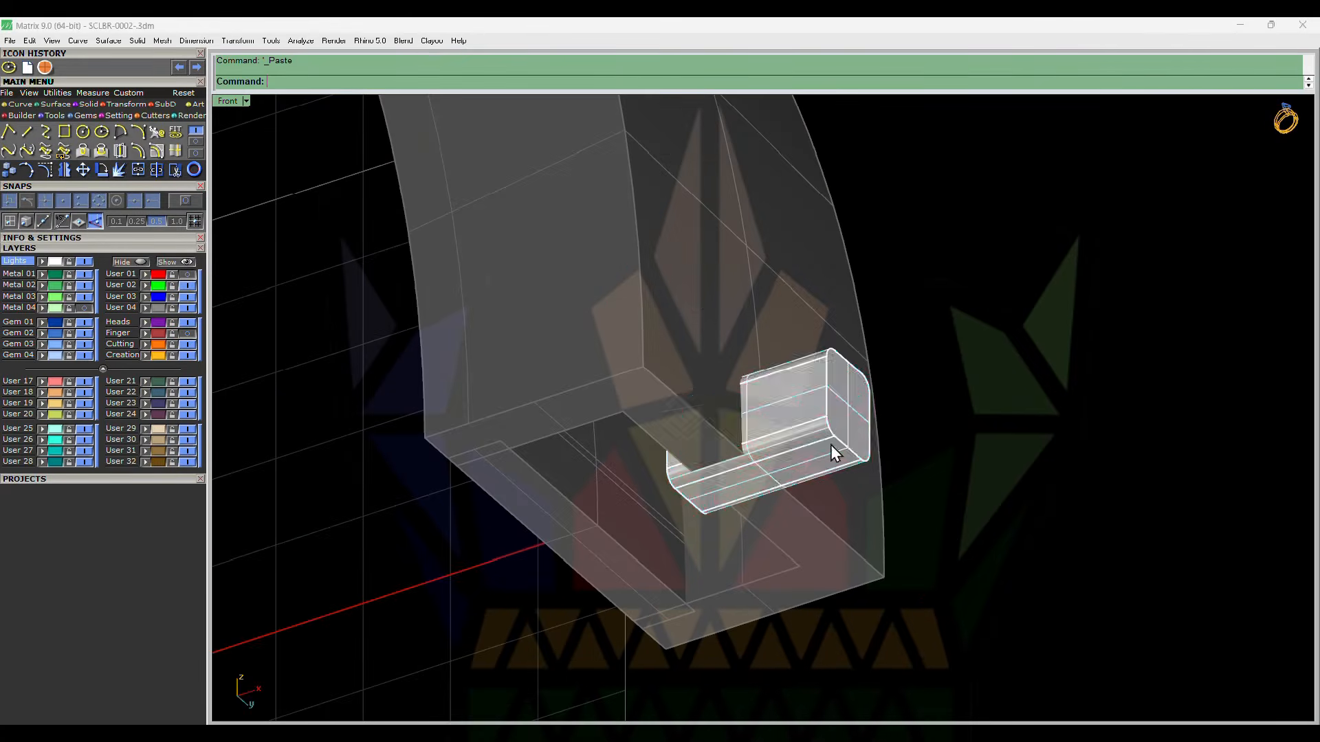
- Unlock the clasp housing and subtract the connecting bar copy from its outer wall with a Boolean difference
{"action": "key", "text": "ctrl+alt+l"}
{"action": "left_click", "coordinate": [705, 386]}
{"action": "right_click_drag", "start_coordinate": [705, 387], "coordinate": [726, 403], "text": "ctrl+shift"}
{"action": "key", "text": "ctrl+d"}
{"action": "left_click", "coordinate": [754, 480]}
{"action": "right_click", "coordinate": [728, 501]}
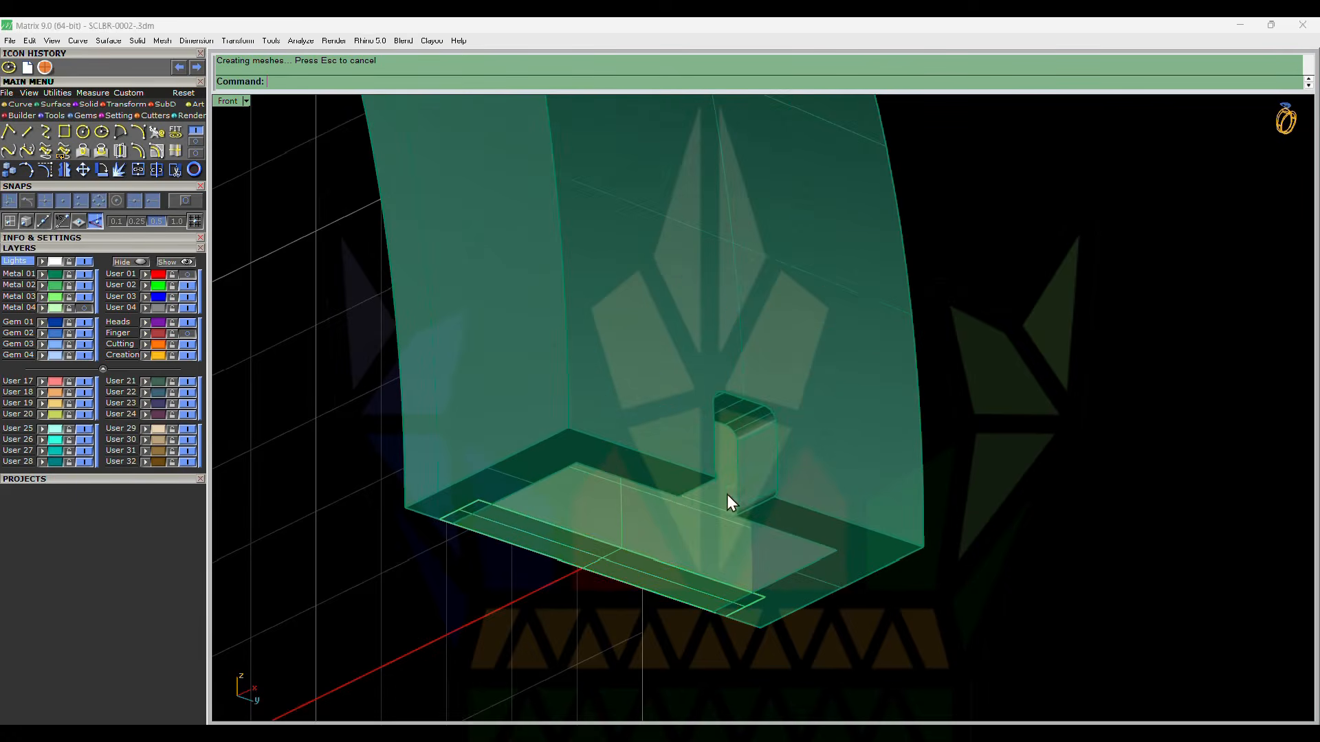
- Extract a copy of the inner surface of the housing's notched wall and isolate it
{"action": "right_click_drag", "start_coordinate": [728, 501], "coordinate": [921, 439], "text": "ctrl+shift"}
{"action": "scroll", "coordinate": [945, 475], "scroll_direction": "up", "scroll_amount": 2}
{"action": "type", "text": "e"}
{"action": "key", "text": "Return"}
{"action": "left_click", "coordinate": [917, 447]}
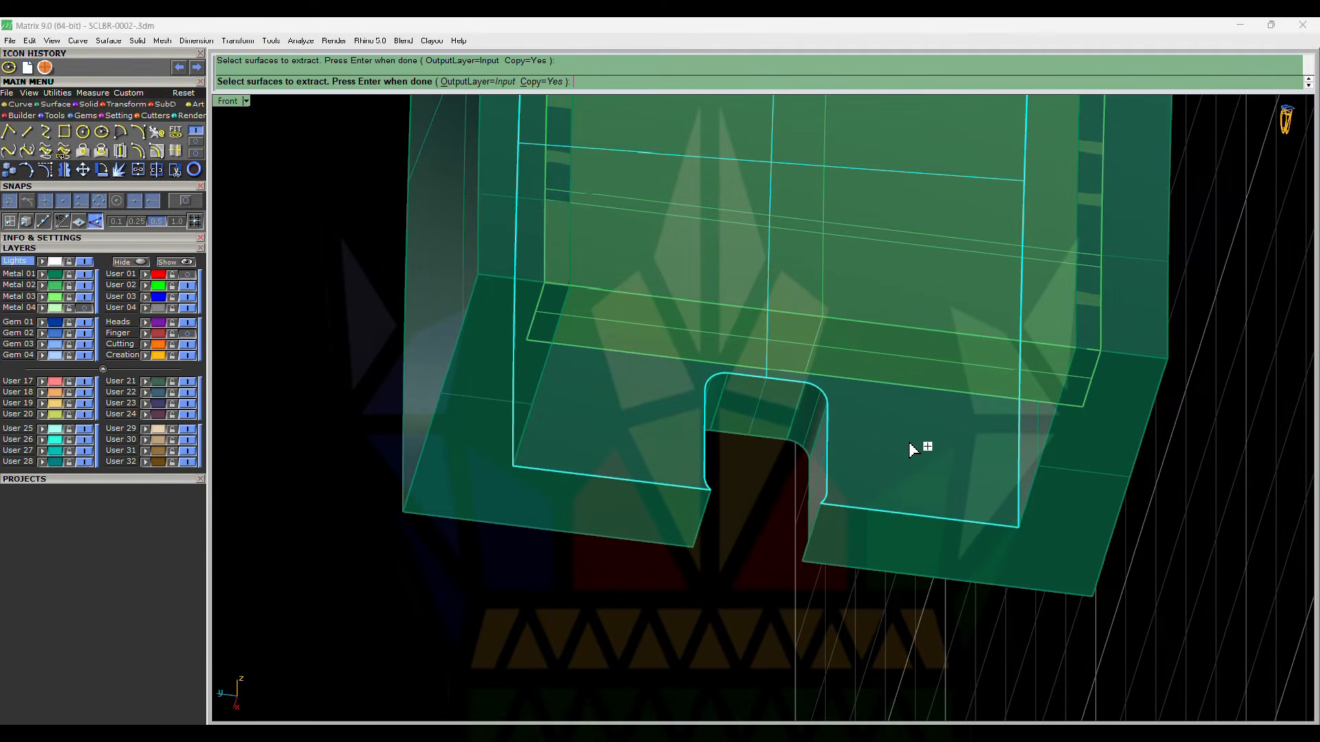
{"action": "key", "text": "Return"}
- Offset the extracted surface's two bottom edges upward on the surface, one on each side of the notch
{"action": "right_click_drag", "start_coordinate": [924, 409], "coordinate": [900, 515], "text": "ctrl+shift"}
{"action": "key", "text": "Return"}
{"action": "left_click", "coordinate": [888, 561]}
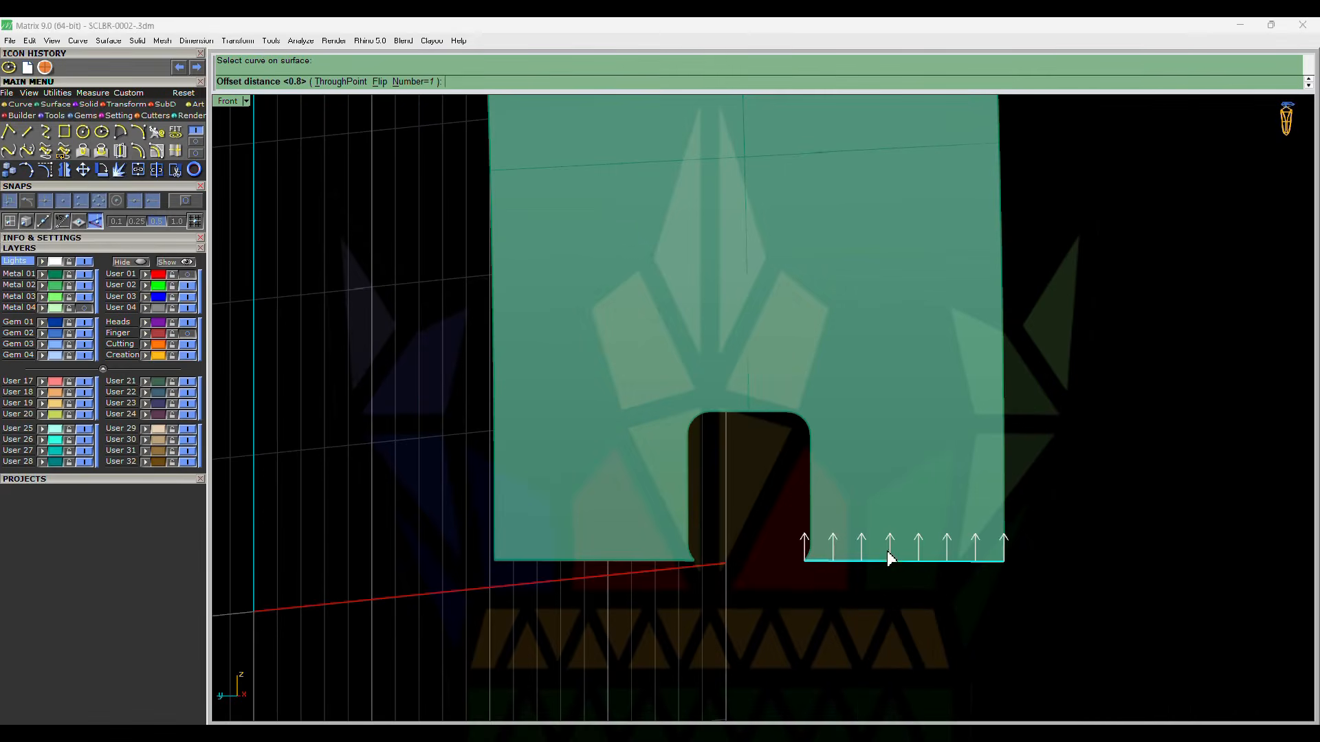
{"action": "key", "text": "Return"}
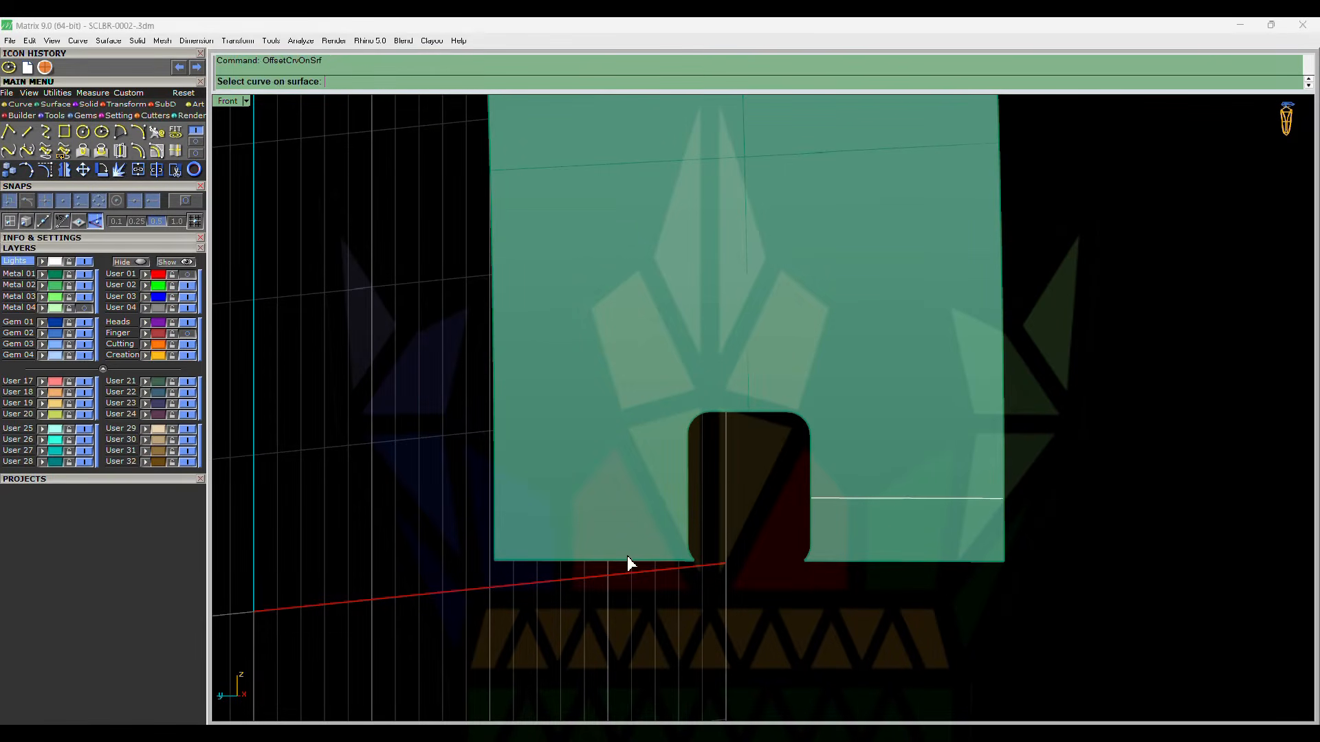
{"action": "left_click", "coordinate": [631, 560]}
{"action": "key", "text": "Return"}
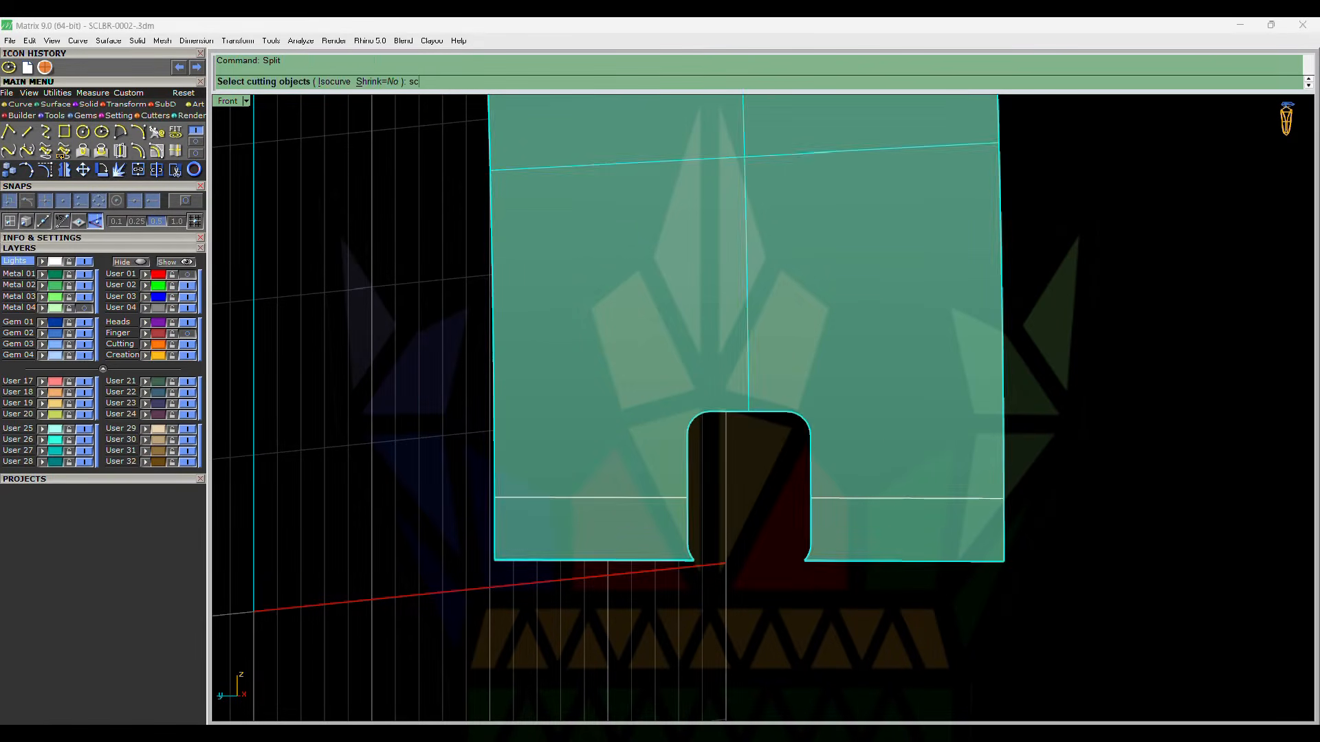
- Split the extracted surface with the two offset curves, and delete the curves and the large upper surface piece
{"action": "left_click", "coordinate": [640, 497]}
{"action": "key", "text": "Return"}
{"action": "scroll", "coordinate": [870, 427], "scroll_direction": "down", "scroll_amount": 4}
{"action": "type", "text": "sc"}
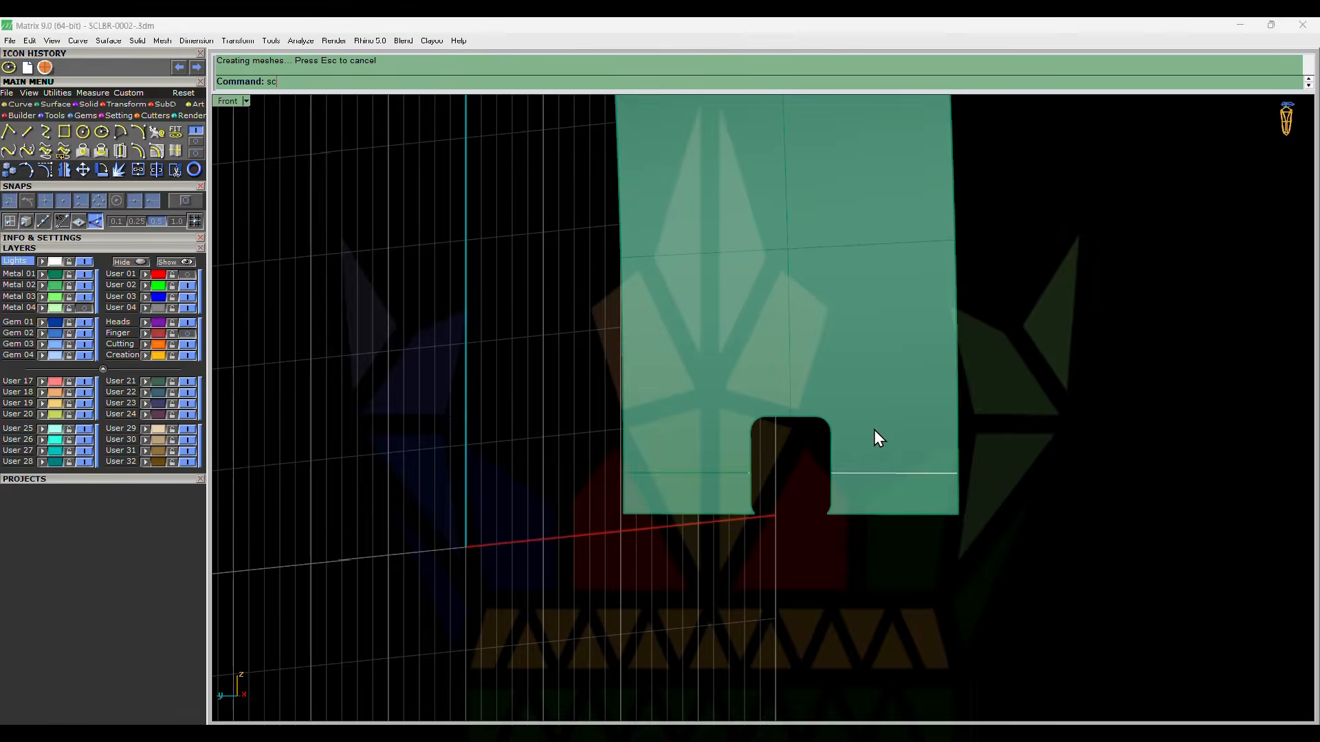
{"action": "key", "text": "Return"}
{"action": "key", "text": "Delete"}
{"action": "left_click", "coordinate": [873, 431]}
{"action": "key", "text": "Delete"}
- Extrude the two remaining strips 0.4 mm horizontally inward as solids and put them, grouped, on the Metal 02 layer
{"action": "left_click_drag", "start_coordinate": [922, 389], "coordinate": [618, 640]}
{"action": "key", "text": "F2"}
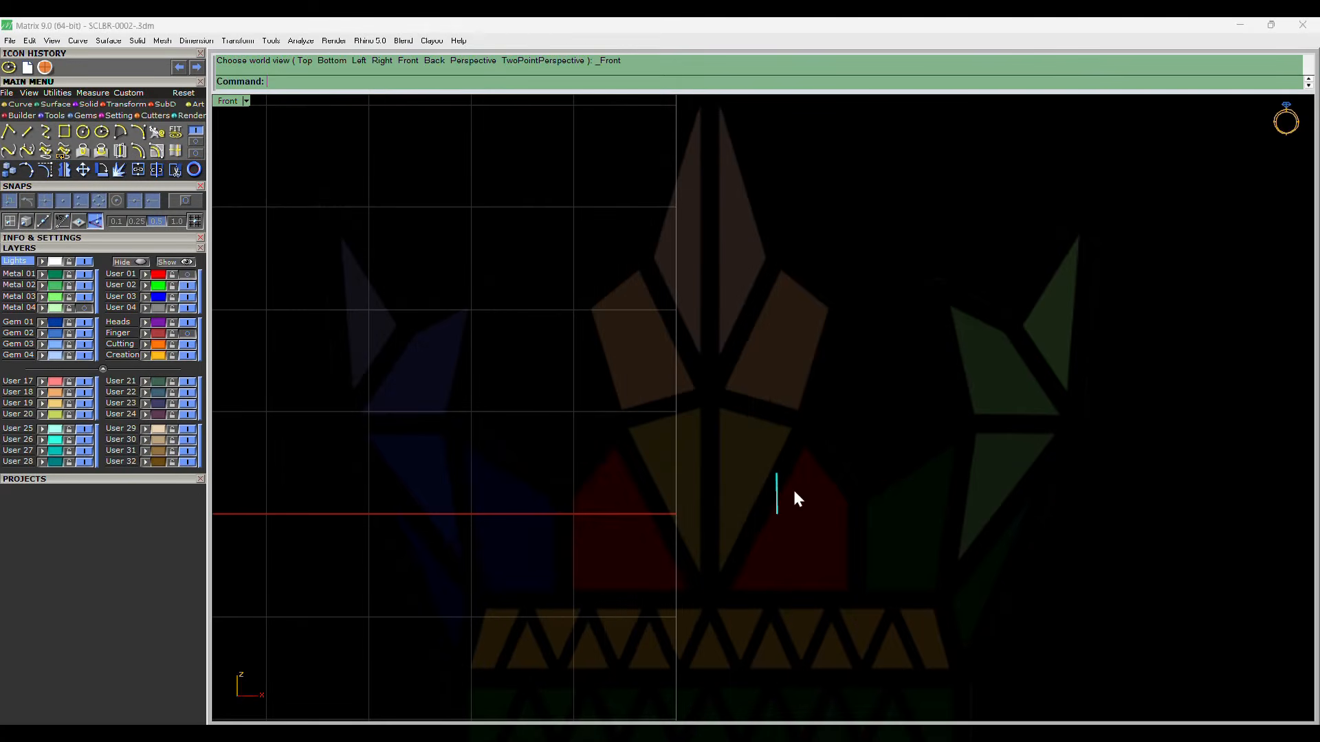
{"action": "scroll", "coordinate": [732, 514], "scroll_direction": "up", "scroll_amount": 4}
{"action": "type", "text": "e"}
{"action": "key", "text": "Return"}
{"action": "type", "text": "d"}
{"action": "key", "text": "Return"}
{"action": "left_click", "coordinate": [798, 511]}
{"action": "left_click", "coordinate": [721, 509]}
{"action": "type", "text": "."}
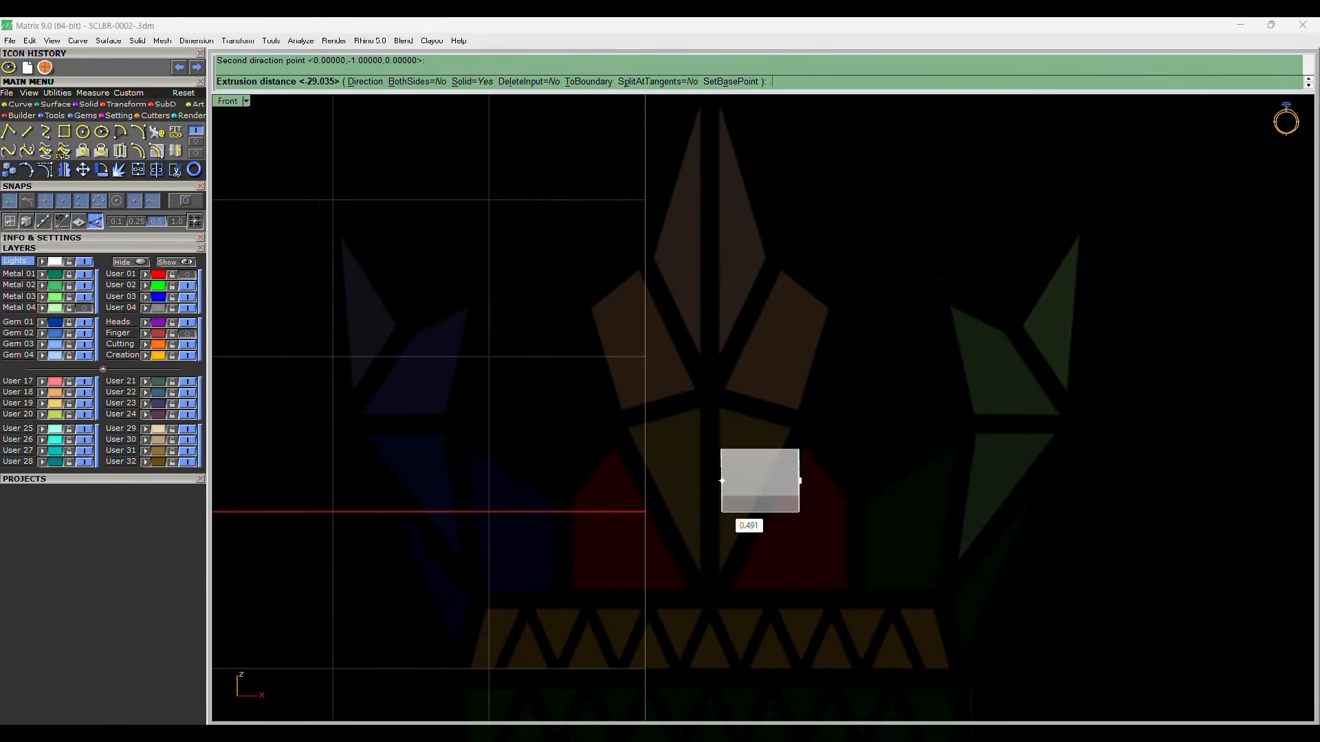
{"action": "type", "text": "4"}
{"action": "key", "text": "Return"}
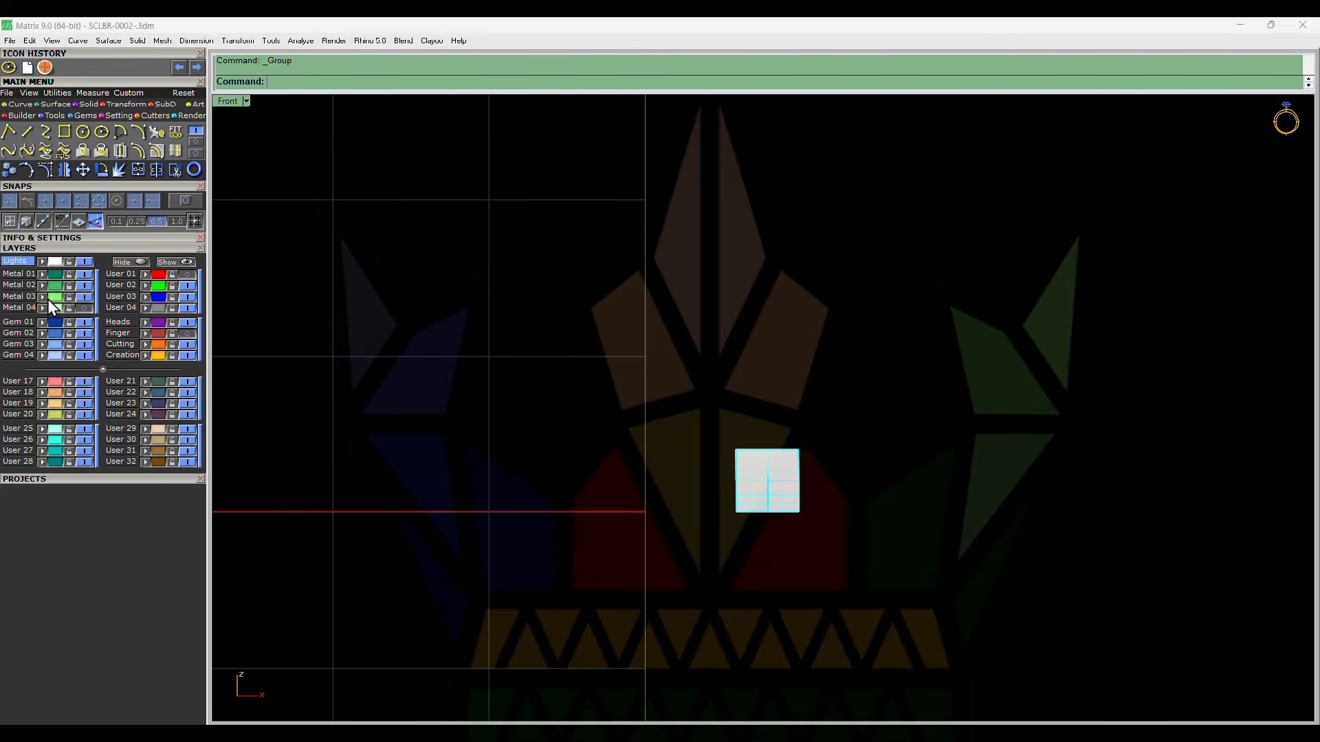
{"action": "left_click", "coordinate": [47, 290]}
{"action": "right_click_drag", "start_coordinate": [1029, 472], "coordinate": [866, 439], "text": "ctrl+shift"}
- Show the hidden clasp housing around the two small blocks, check their position beside the notch, and undo the showing
{"action": "key", "text": "ctrl+shift+h"}
{"action": "left_click", "coordinate": [783, 509]}
{"action": "right_click", "coordinate": [783, 509]}
{"action": "right_click_drag", "start_coordinate": [783, 516], "coordinate": [828, 390], "text": "ctrl+shift"}
{"action": "scroll", "coordinate": [827, 390], "scroll_direction": "down", "scroll_amount": 4}
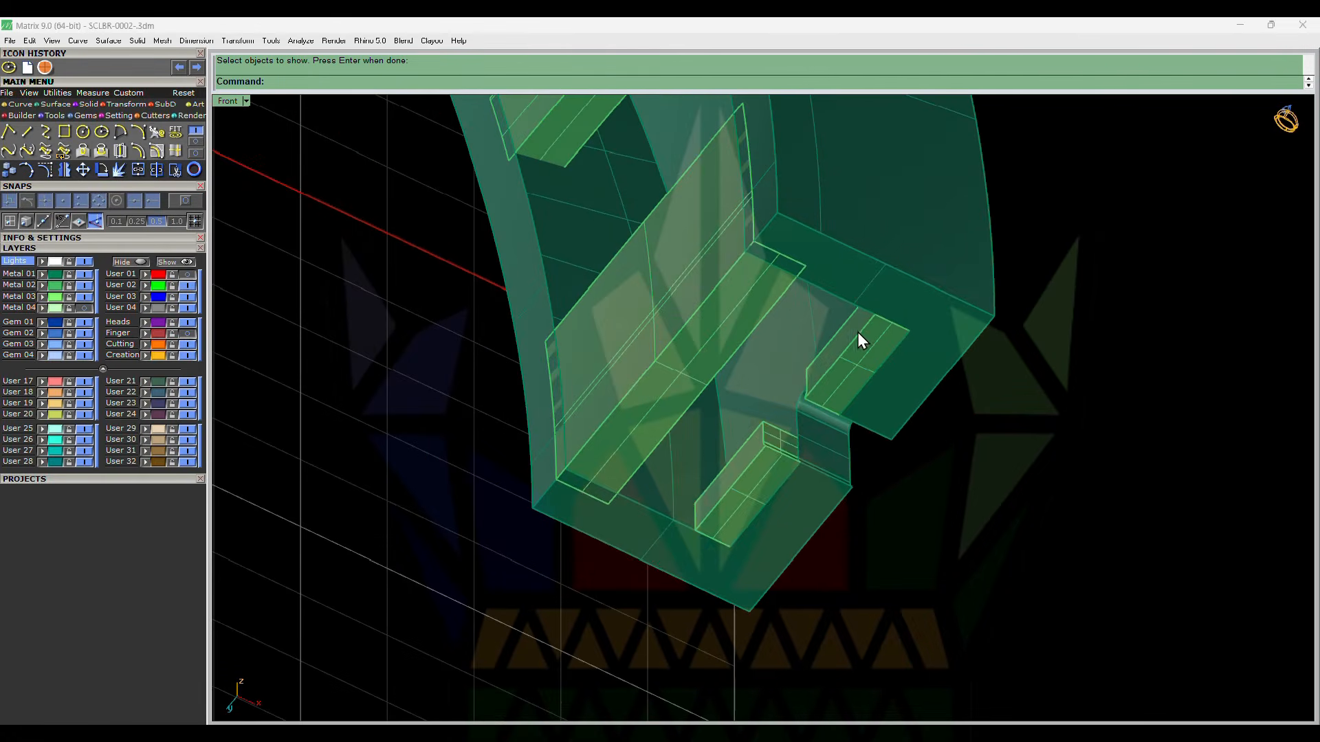
{"action": "left_click", "coordinate": [859, 337]}
{"action": "key", "text": "Return"}
{"action": "key", "text": "ctrl+z"}
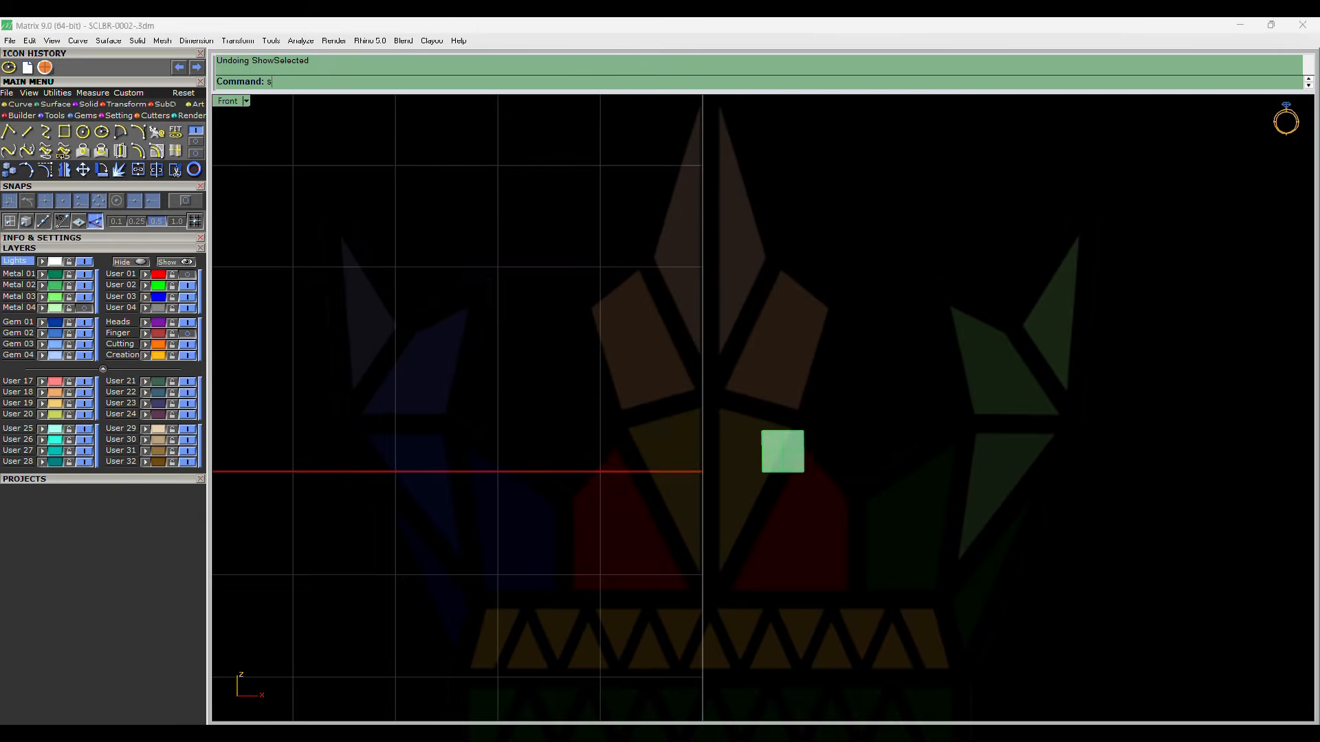
- Show the hidden clasp housing together with the tongue assembly around the two small blocks
{"action": "scroll", "coordinate": [882, 472], "scroll_direction": "down", "scroll_amount": 2}
{"action": "right_click_drag", "start_coordinate": [883, 476], "coordinate": [894, 547], "text": "ctrl+shift"}
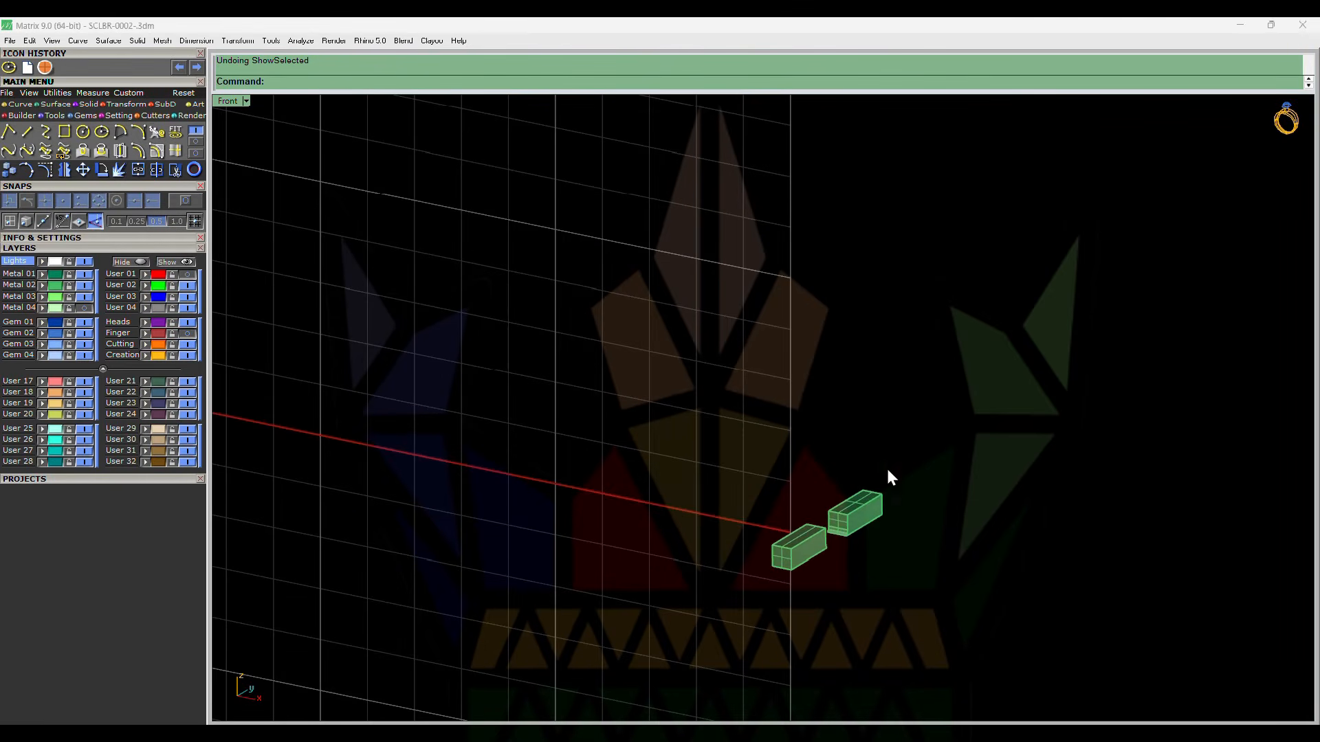
{"action": "right_click_drag", "start_coordinate": [887, 474], "coordinate": [838, 443], "text": "ctrl+shift"}
{"action": "type", "text": "ss"}
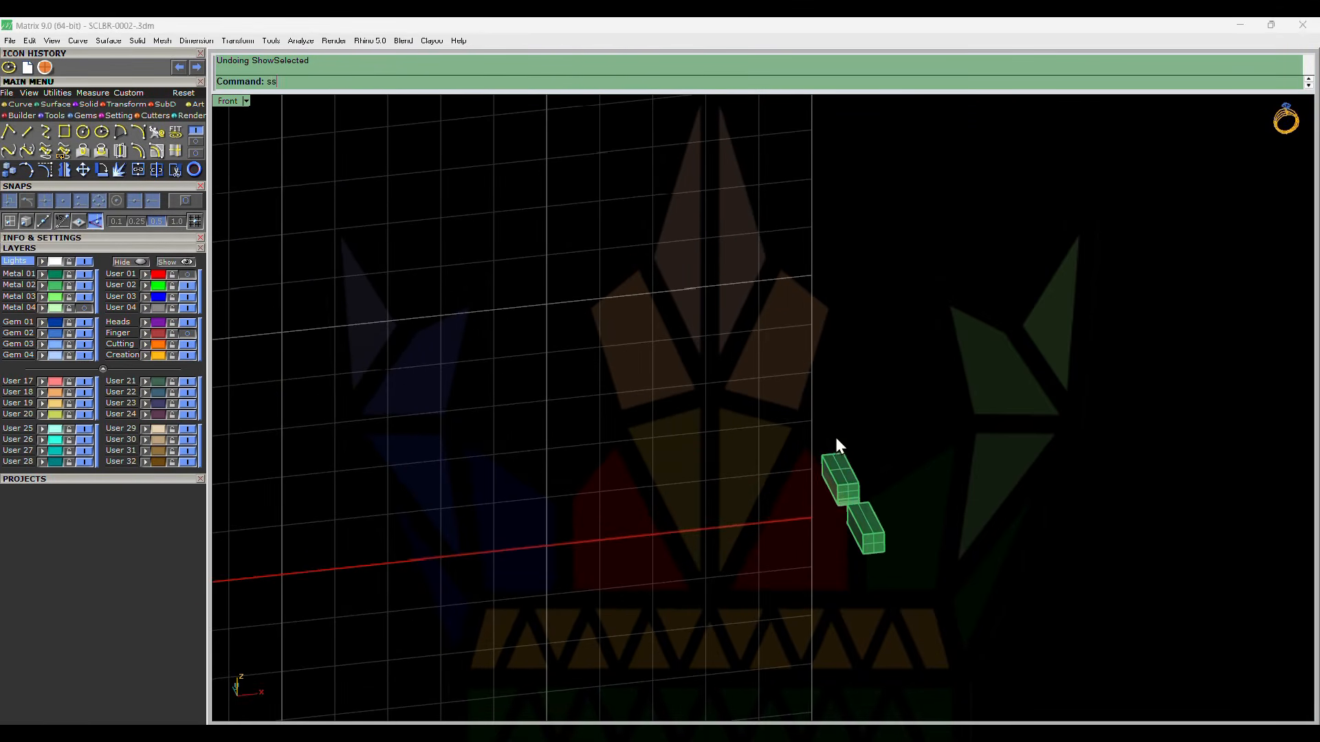
{"action": "key", "text": "Return"}
{"action": "left_click", "coordinate": [792, 426]}
{"action": "key", "text": "Return"}
- Display the clasp ghosted in front view and lock the Metal 01 and Metal 02 layers
{"action": "key", "text": "ctrl+F2"}
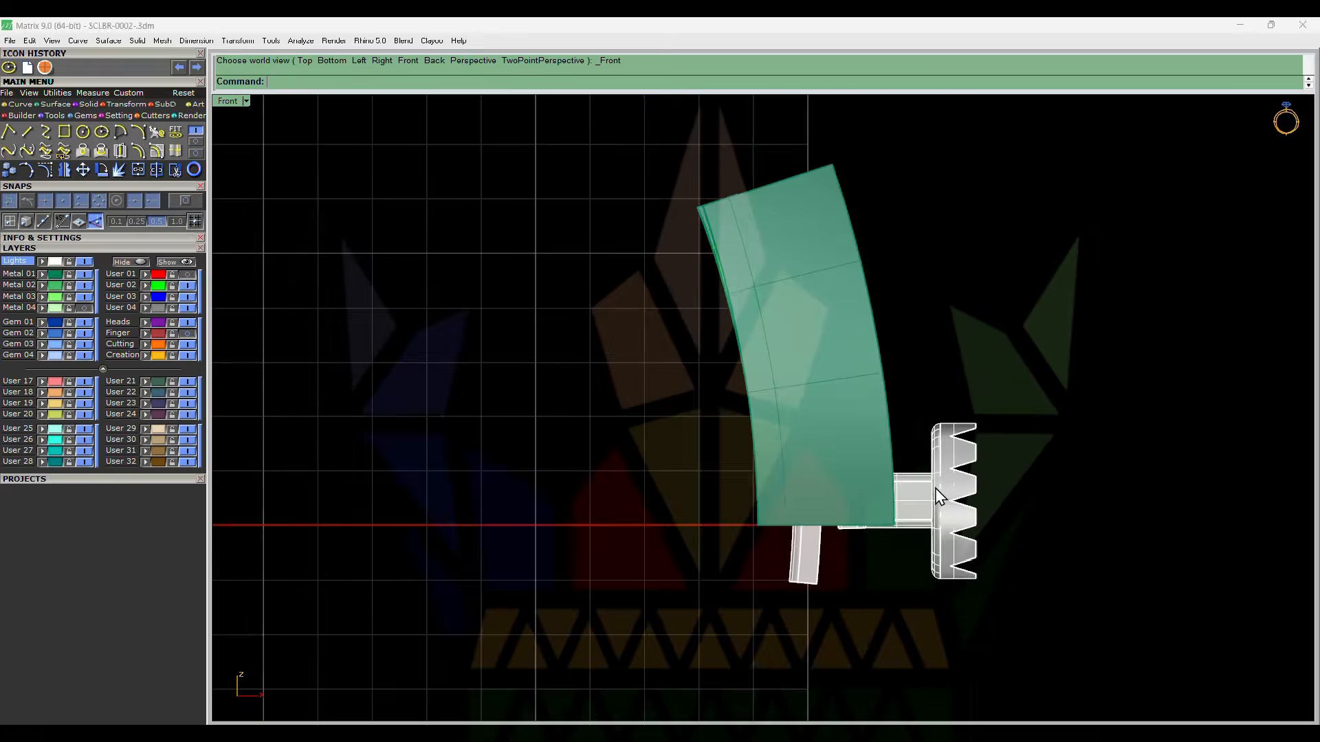
{"action": "scroll", "coordinate": [746, 433], "scroll_direction": "up", "scroll_amount": 2}
{"action": "key", "text": "ctrl+alt+g"}
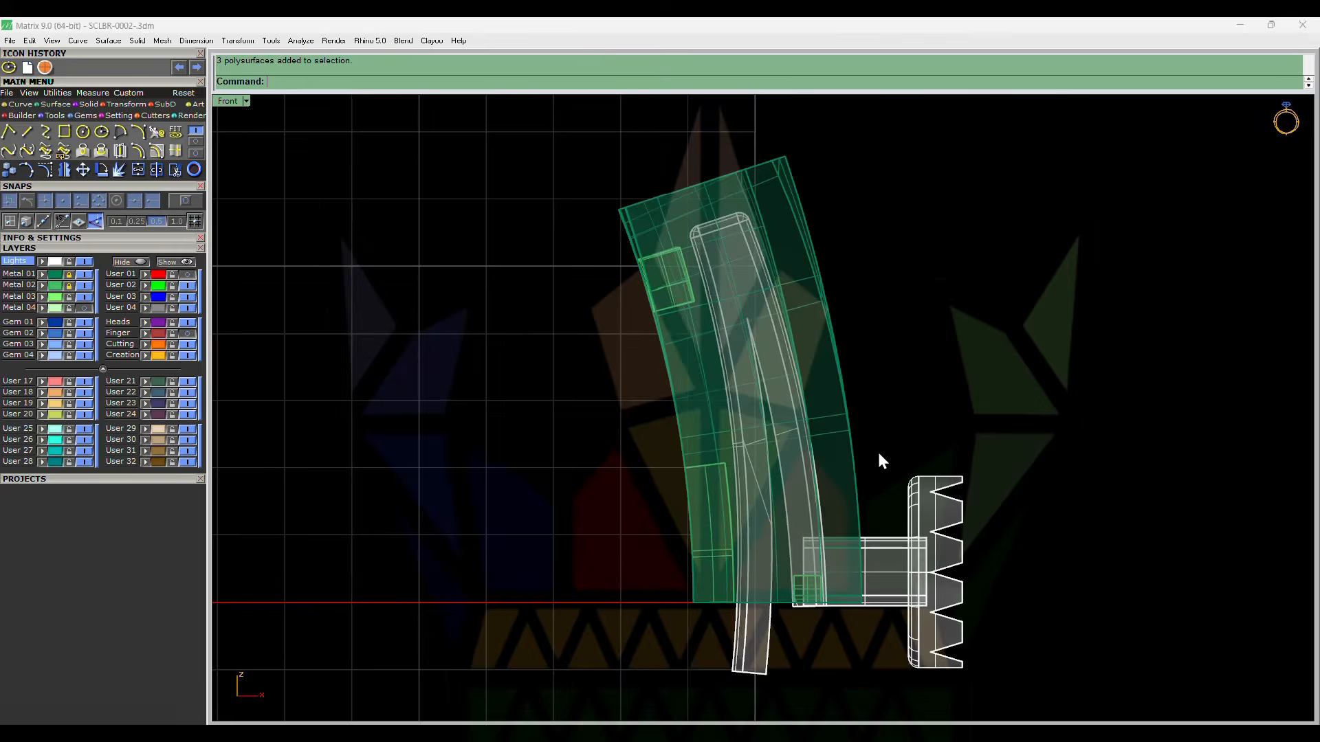
{"action": "key", "text": "Return"}
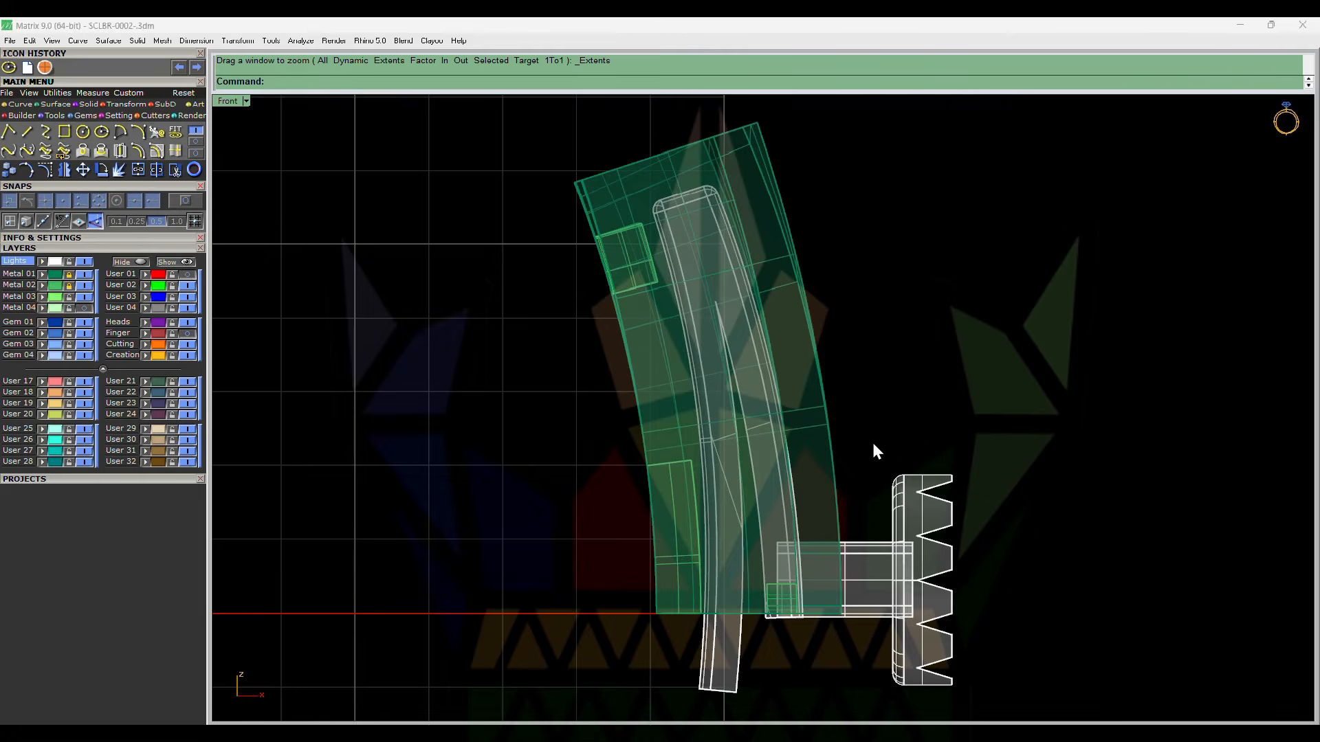
- Try a cutting plane through the tongue from the tip of its slit to its folded end, and undo it
{"action": "key", "text": "ctrl+a"}
{"action": "right_click_drag", "start_coordinate": [767, 260], "coordinate": [754, 330]}
{"action": "scroll", "coordinate": [737, 327], "scroll_direction": "up", "scroll_amount": 10}
{"action": "right_click", "coordinate": [654, 410]}
{"action": "key", "text": "Escape"}
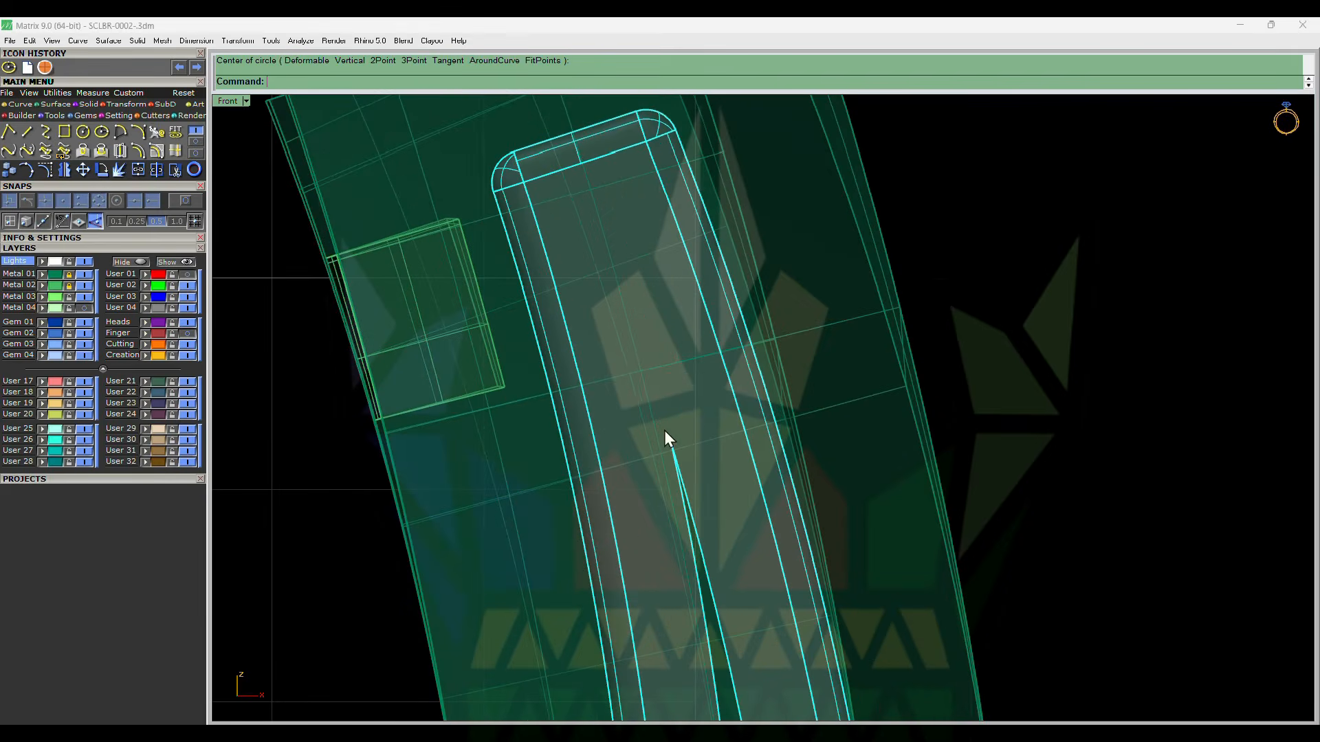
{"action": "type", "text": "cu"}
{"action": "key", "text": "Return"}
{"action": "left_click", "coordinate": [671, 441]}
{"action": "scroll", "coordinate": [666, 431], "scroll_direction": "down", "scroll_amount": 4}
{"action": "scroll", "coordinate": [605, 226], "scroll_direction": "up", "scroll_amount": 2}
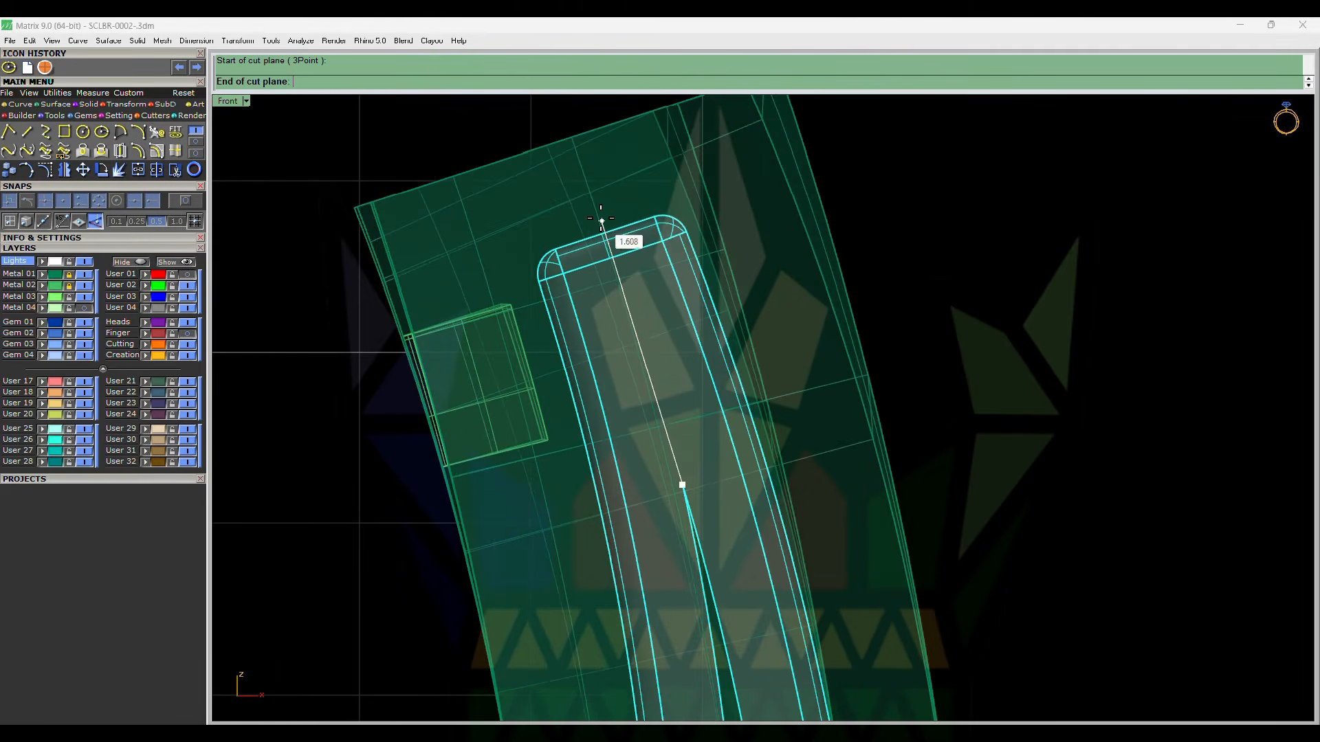
{"action": "left_click", "coordinate": [601, 216]}
{"action": "scroll", "coordinate": [611, 214], "scroll_direction": "down", "scroll_amount": 7}
{"action": "key", "text": "Escape"}
{"action": "scroll", "coordinate": [694, 447], "scroll_direction": "up", "scroll_amount": 6}
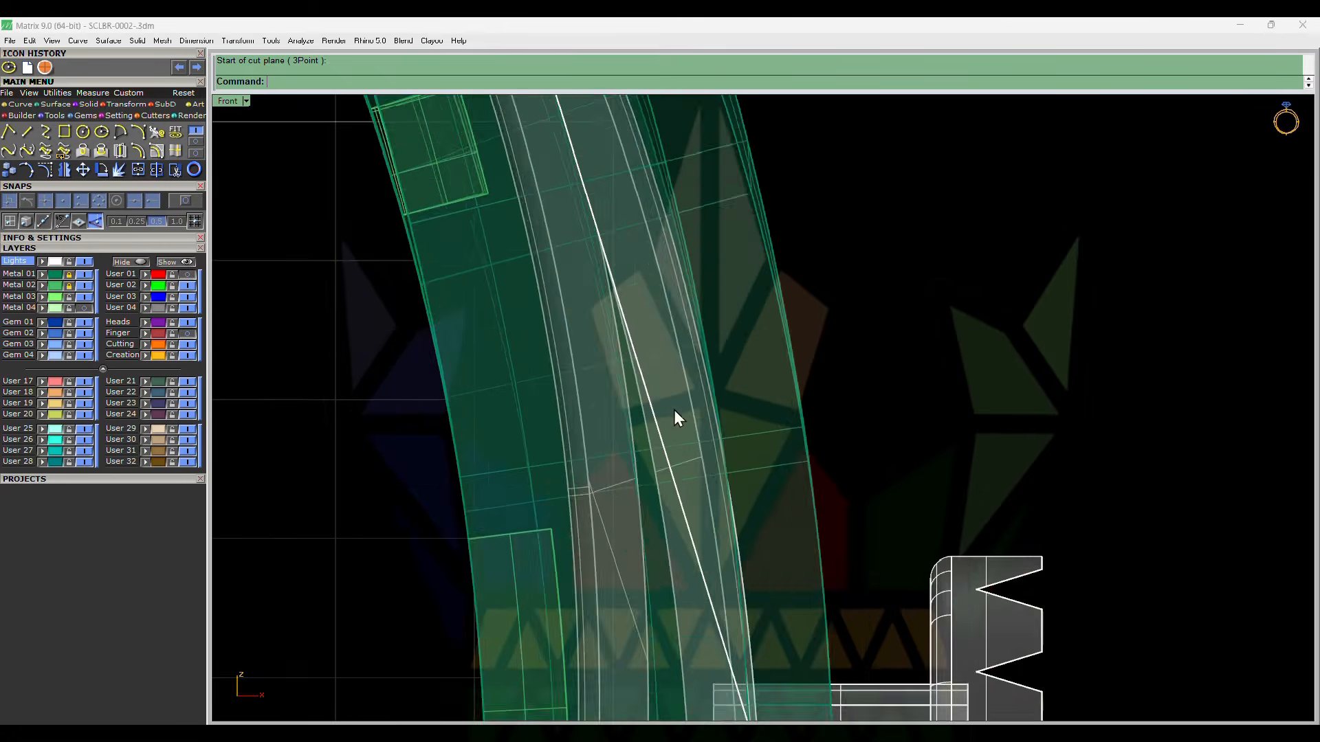
{"action": "key", "text": "ctrl+z"}
- Draw a three-point arc from near the tongue's slit tip up through its folded end to beyond the housing
{"action": "scroll", "coordinate": [674, 410], "scroll_direction": "down", "scroll_amount": 6}
{"action": "right_click_drag", "start_coordinate": [604, 266], "coordinate": [602, 301]}
{"action": "type", "text": "a"}
{"action": "scroll", "coordinate": [636, 378], "scroll_direction": "up", "scroll_amount": 12}
{"action": "key", "text": "Return"}
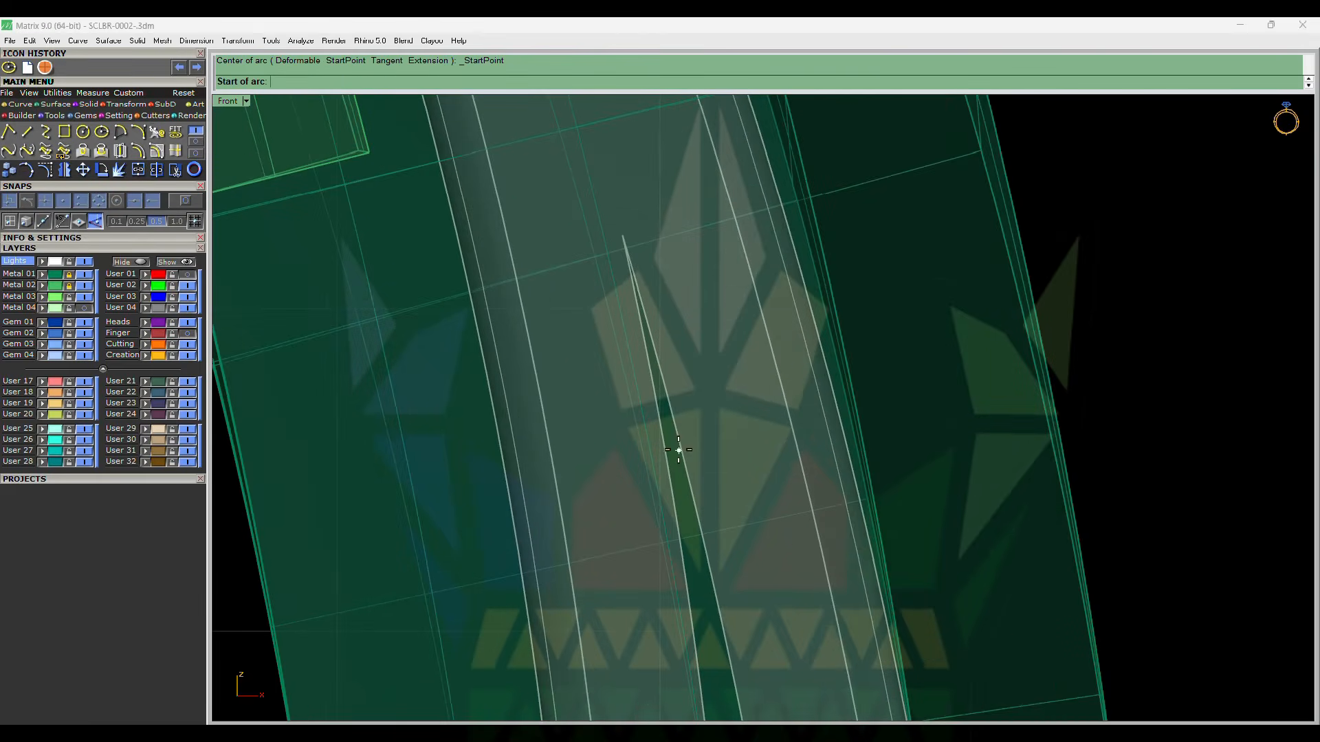
{"action": "left_click", "coordinate": [677, 450]}
{"action": "scroll", "coordinate": [664, 415], "scroll_direction": "down", "scroll_amount": 11}
{"action": "left_click", "coordinate": [569, 132]}
{"action": "scroll", "coordinate": [611, 297], "scroll_direction": "up", "scroll_amount": 3}
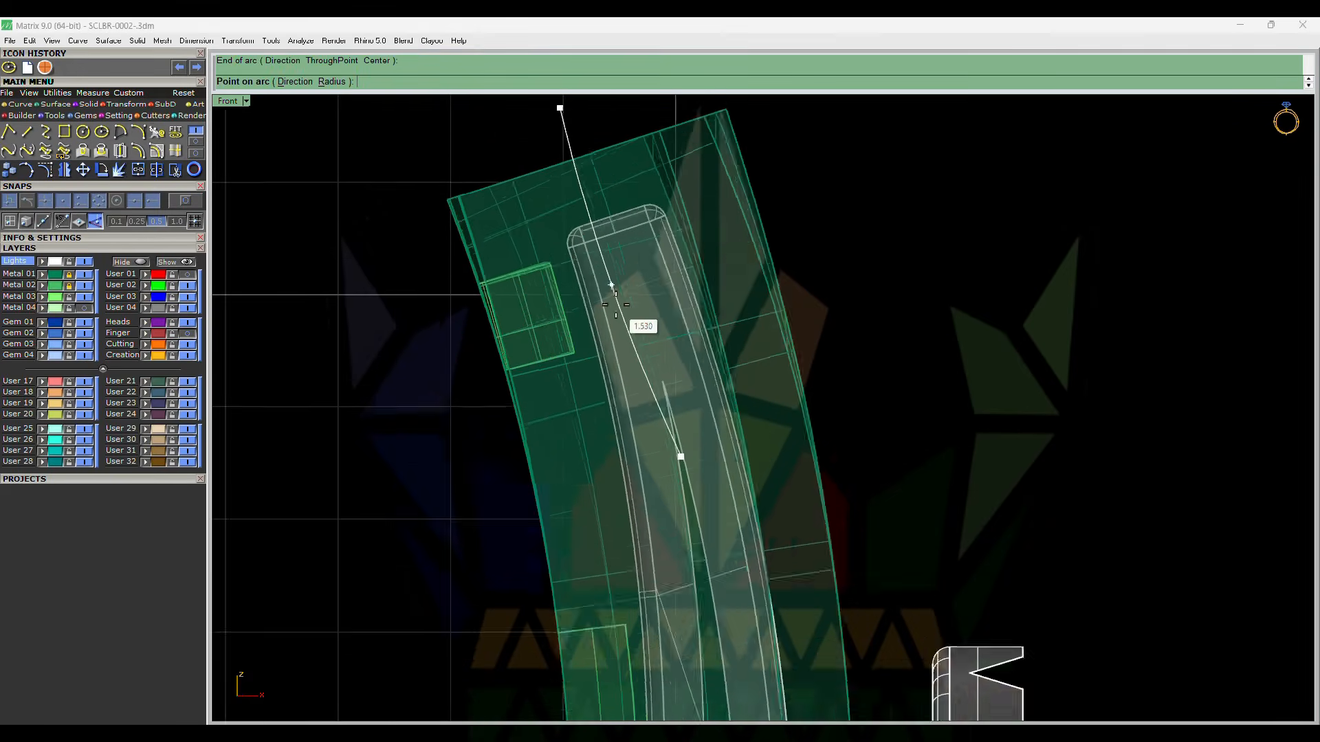
{"action": "left_click", "coordinate": [648, 318]}
- Finish the arc through the tongue's folded end and extrude it to both sides into a cutting surface through the tongue
{"action": "left_click", "coordinate": [606, 204]}
{"action": "type", "text": "e"}
{"action": "key", "text": "Return"}
{"action": "scroll", "coordinate": [605, 248], "scroll_direction": "down", "scroll_amount": 6}
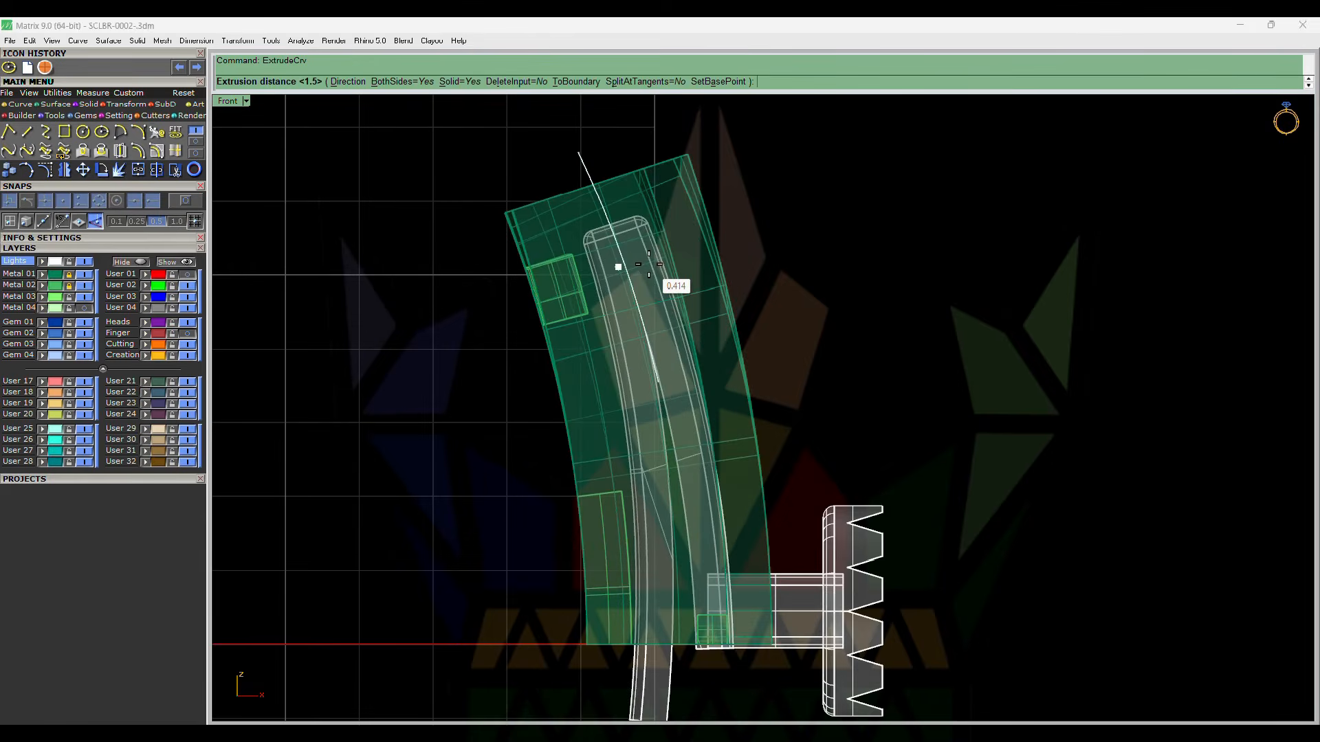
{"action": "key", "text": "ctrl+F3"}
{"action": "left_click", "coordinate": [961, 277]}
{"action": "key", "text": "ctrl+F2"}
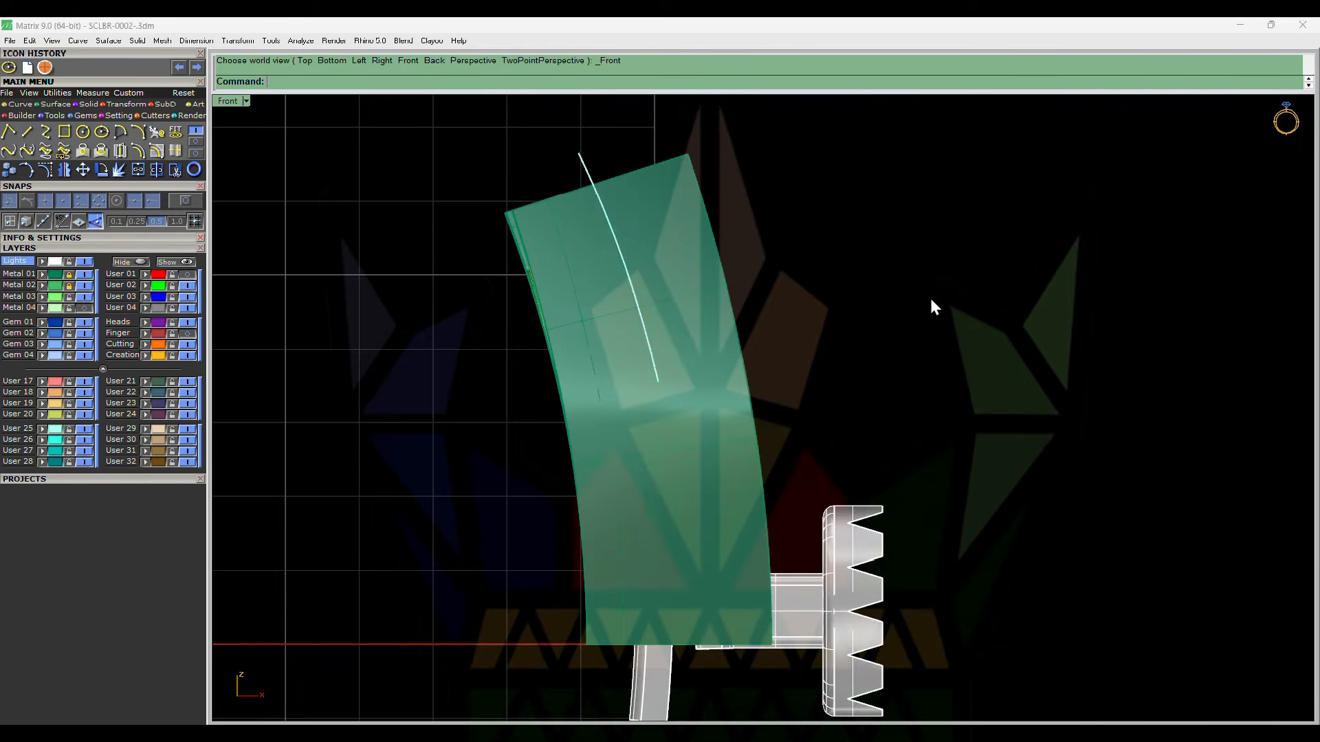
- Boolean split the folded tongue with the extruded arc surface and delete the arc
{"action": "left_click_drag", "start_coordinate": [929, 296], "coordinate": [722, 579]}
{"action": "left_click", "coordinate": [708, 542]}
{"action": "key", "text": "Return"}
{"action": "left_click", "coordinate": [597, 190]}
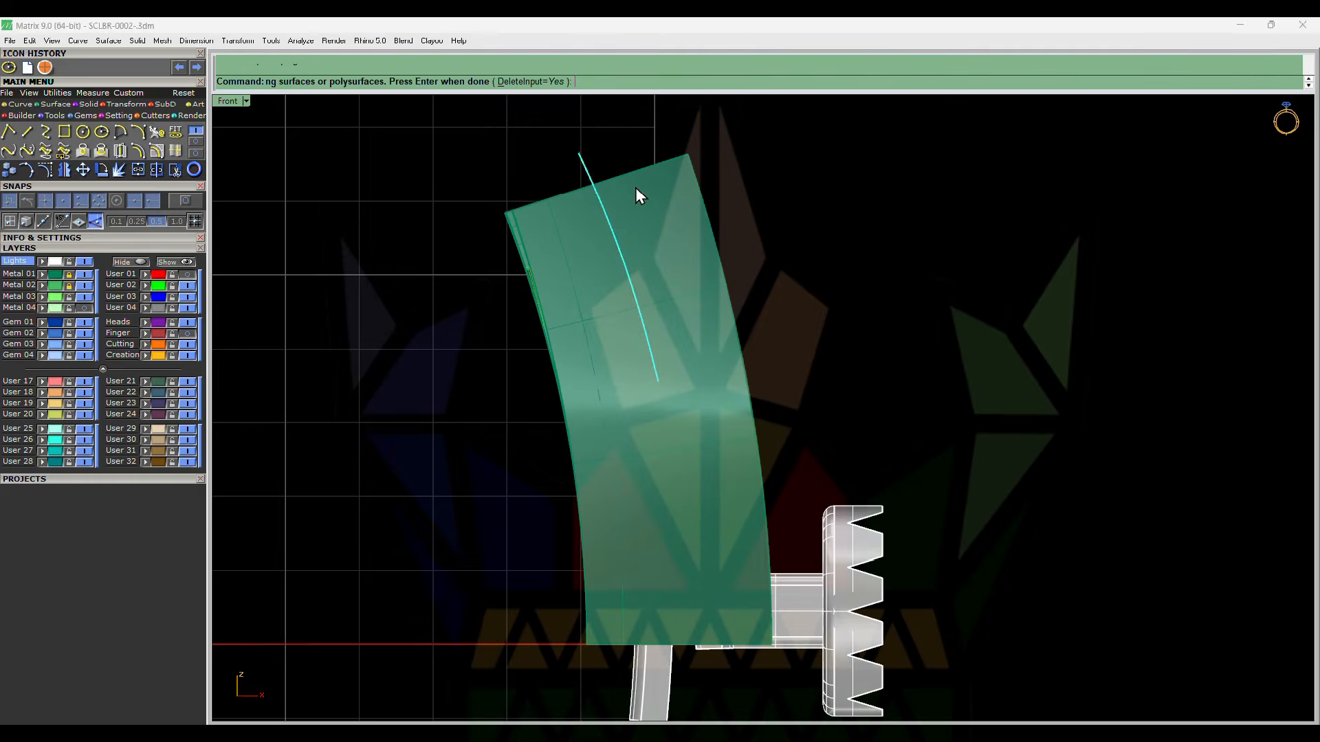
{"action": "key", "text": "Return"}
{"action": "left_click", "coordinate": [597, 193]}
{"action": "key", "text": "Delete"}
{"action": "scroll", "coordinate": [677, 257], "scroll_direction": "down", "scroll_amount": 4}
{"action": "type", "text": "n"}
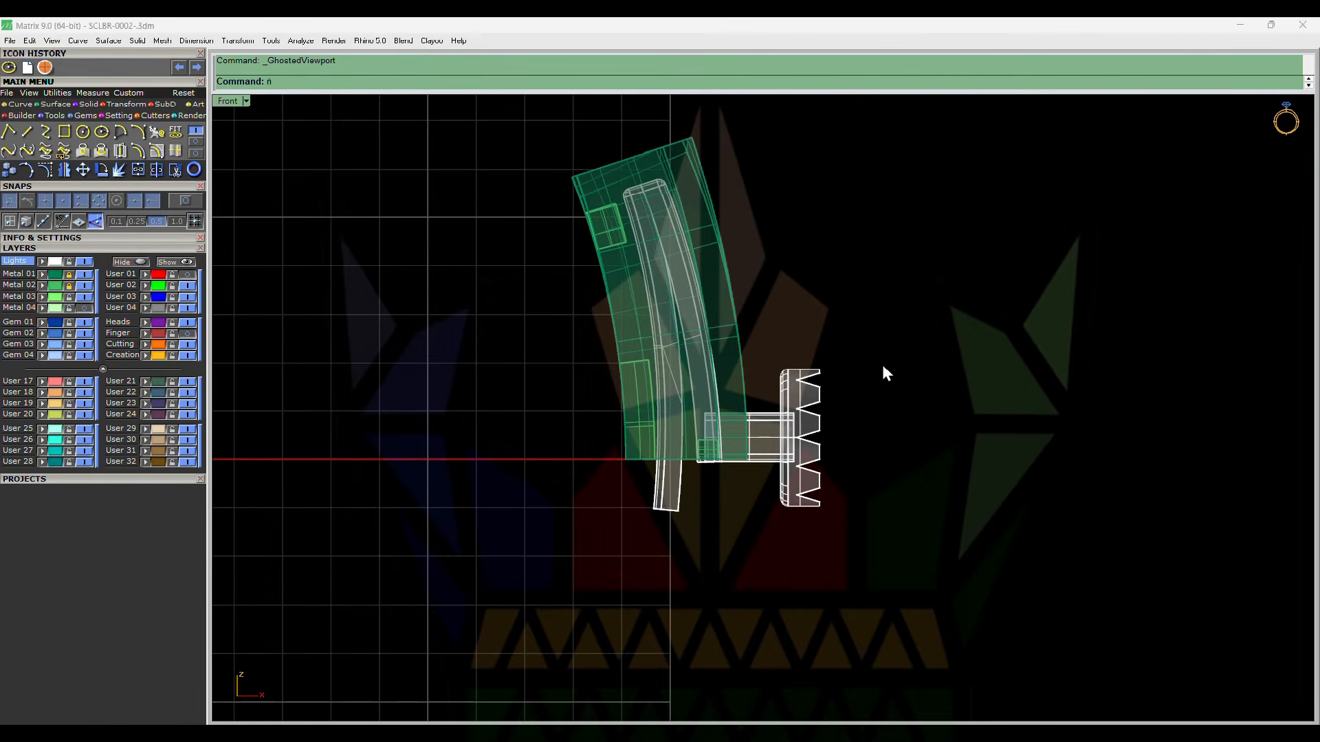
{"action": "left_click_drag", "start_coordinate": [896, 335], "coordinate": [748, 441]}
{"action": "scroll", "coordinate": [690, 258], "scroll_direction": "up", "scroll_amount": 2}
{"action": "type", "text": "r"}
{"action": "key", "text": "Return"}
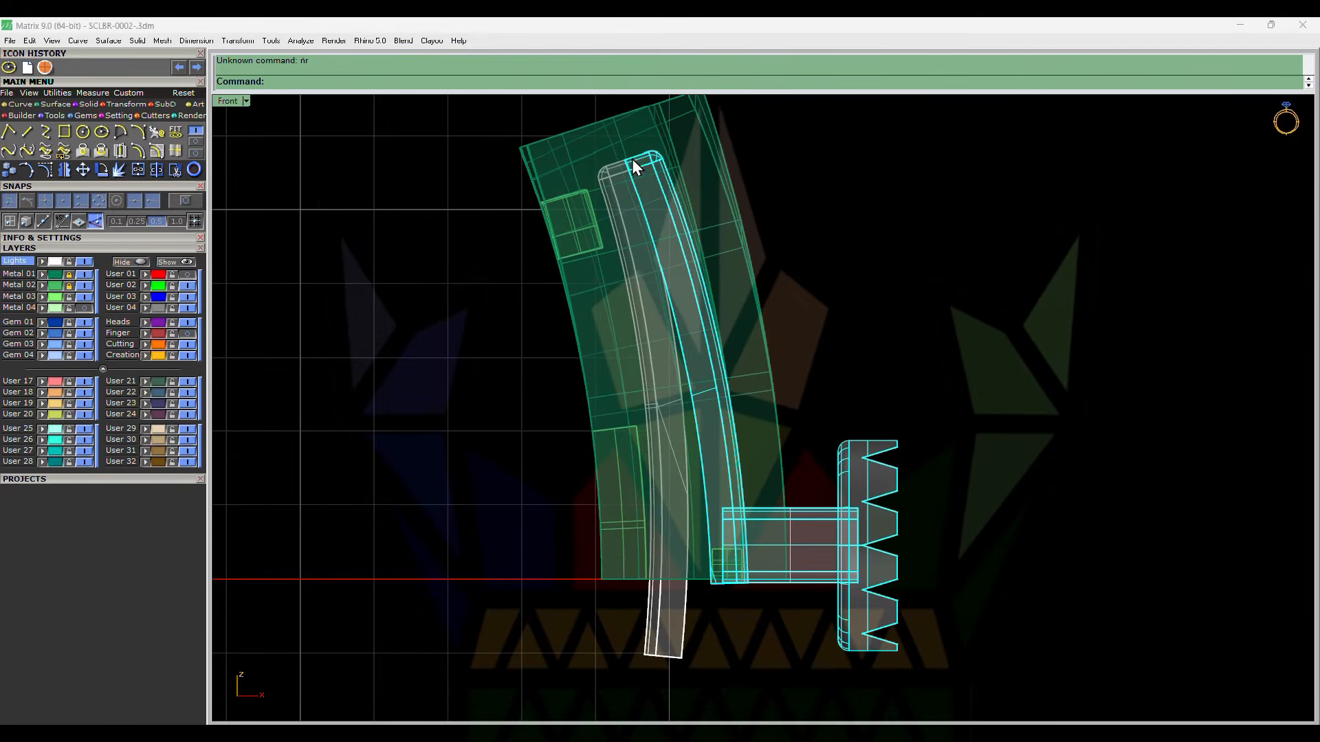
{"action": "left_click", "coordinate": [828, 314]}
- Try rotating the outer tongue half with its post and toothed button inward about the folded end to close the legs
{"action": "left_click_drag", "start_coordinate": [794, 552], "coordinate": [796, 553]}
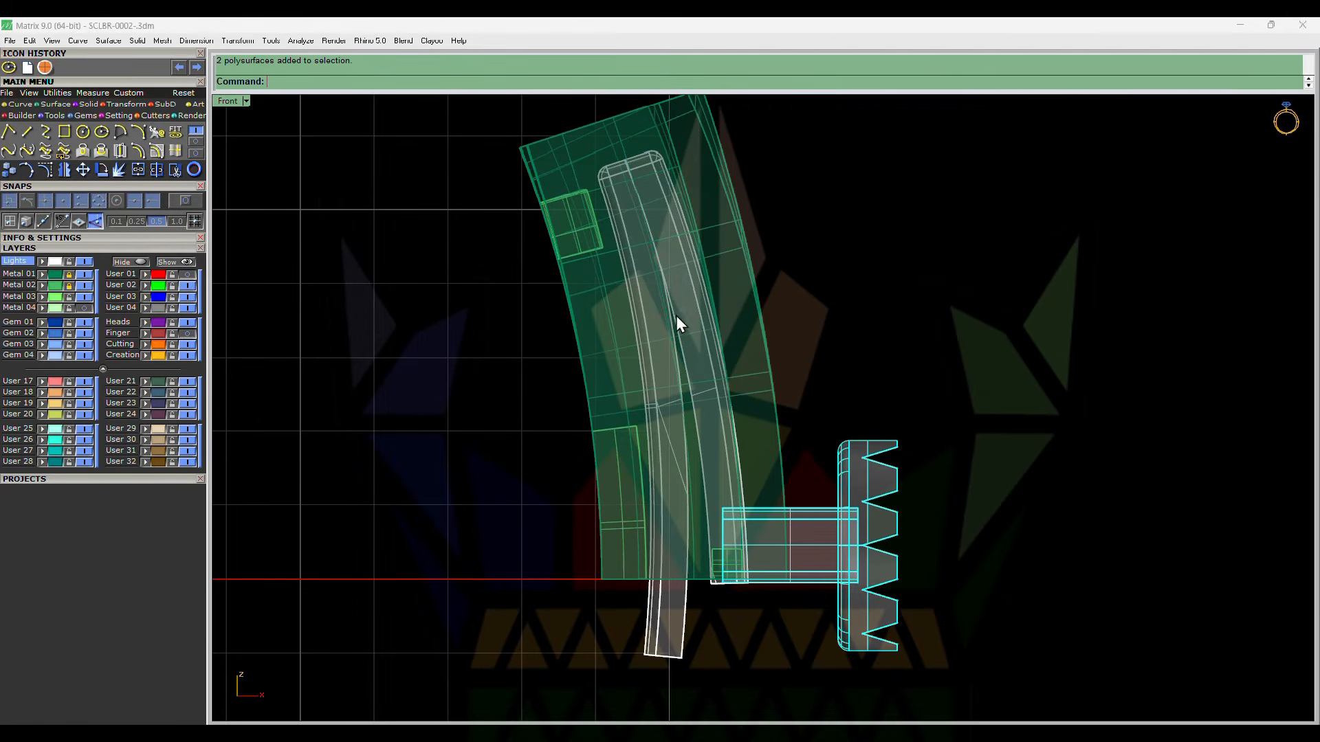
{"action": "left_click", "coordinate": [636, 162], "text": "shift"}
{"action": "type", "text": "r"}
{"action": "left_click", "coordinate": [626, 160]}
{"action": "scroll", "coordinate": [811, 501], "scroll_direction": "up", "scroll_amount": 2}
{"action": "left_click", "coordinate": [829, 532]}
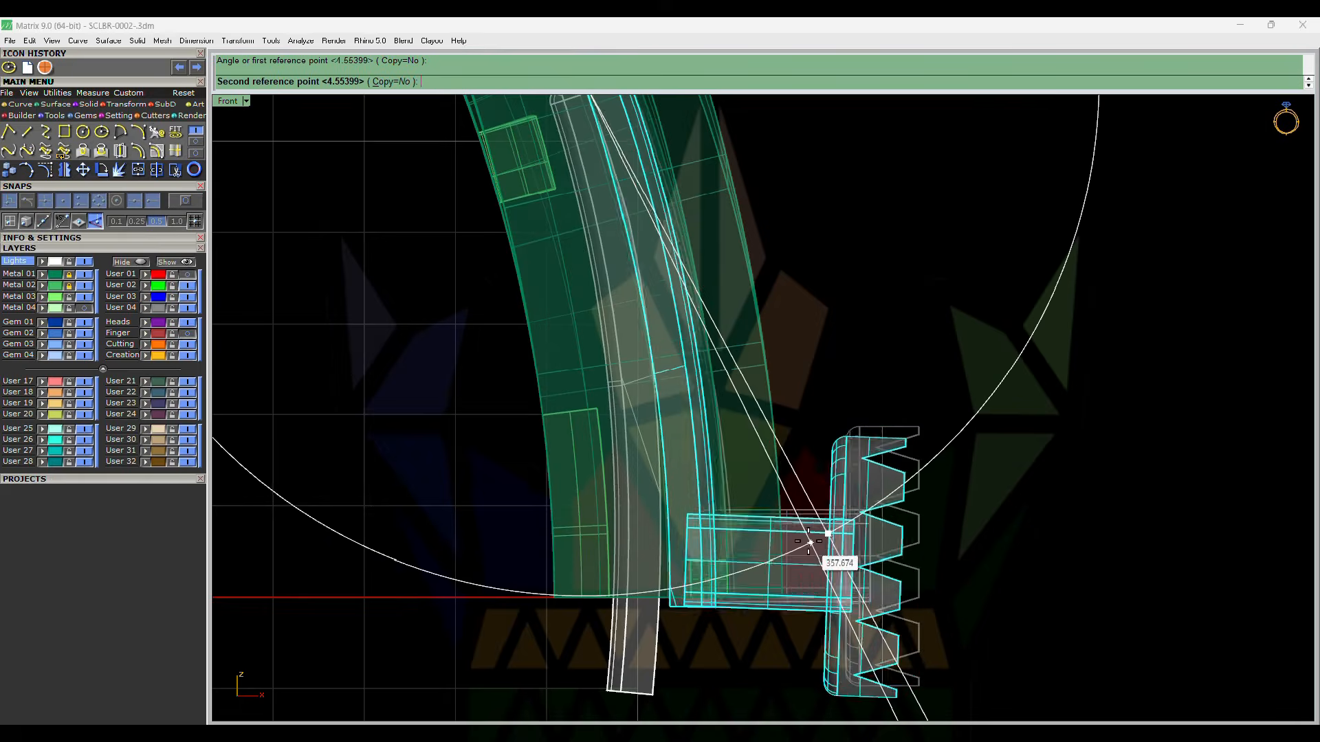
{"action": "left_click", "coordinate": [801, 546]}
{"action": "scroll", "coordinate": [745, 521], "scroll_direction": "down", "scroll_amount": 3}
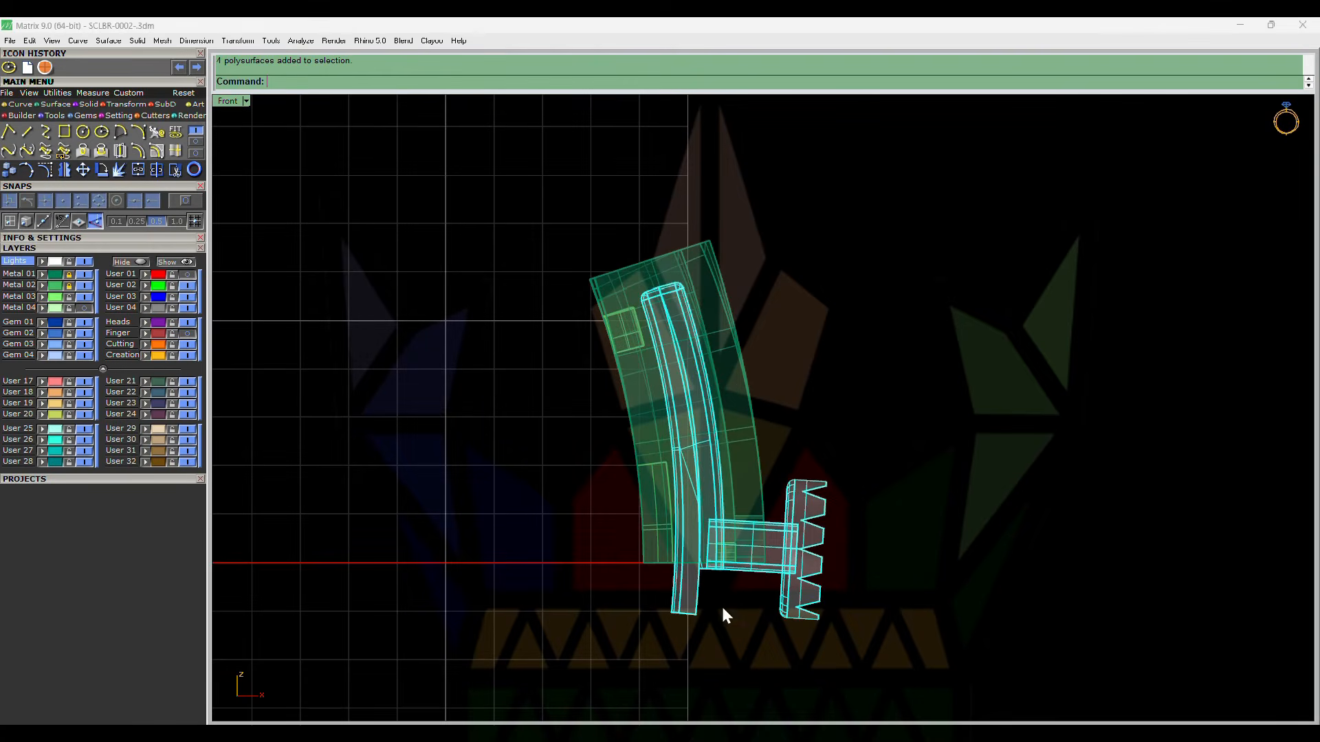
- Try rotating the whole tongue assembly slightly upward about the origin, by about 1.27°
{"action": "left_click", "coordinate": [750, 585]}
{"action": "type", "text": "r"}
{"action": "key", "text": "Return"}
{"action": "type", "text": "0"}
{"action": "key", "text": "Return"}
{"action": "left_click", "coordinate": [775, 576]}
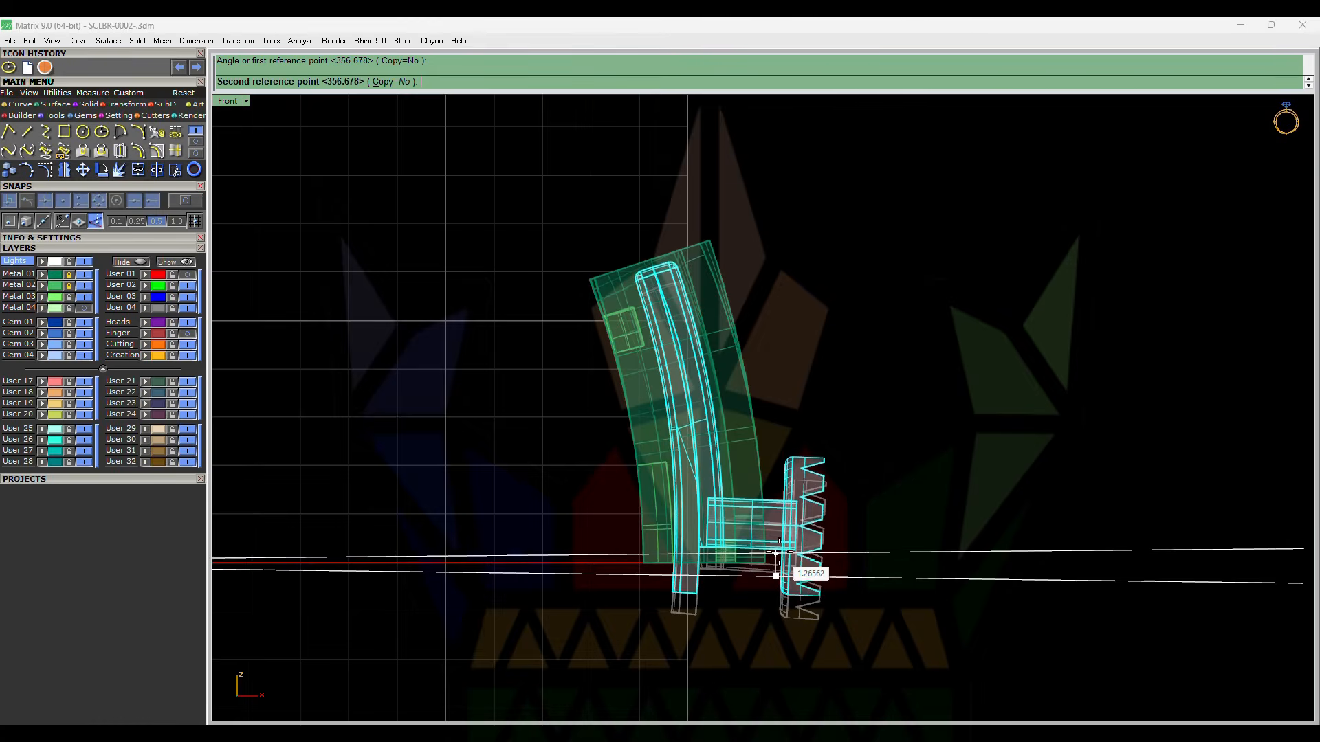
{"action": "left_click", "coordinate": [775, 553]}
{"action": "scroll", "coordinate": [768, 469], "scroll_direction": "up", "scroll_amount": 4}
- Try rotating the outer tongue half with its post and button back outward about the folded end until the post is roughly level
{"action": "left_click", "coordinate": [1037, 468]}
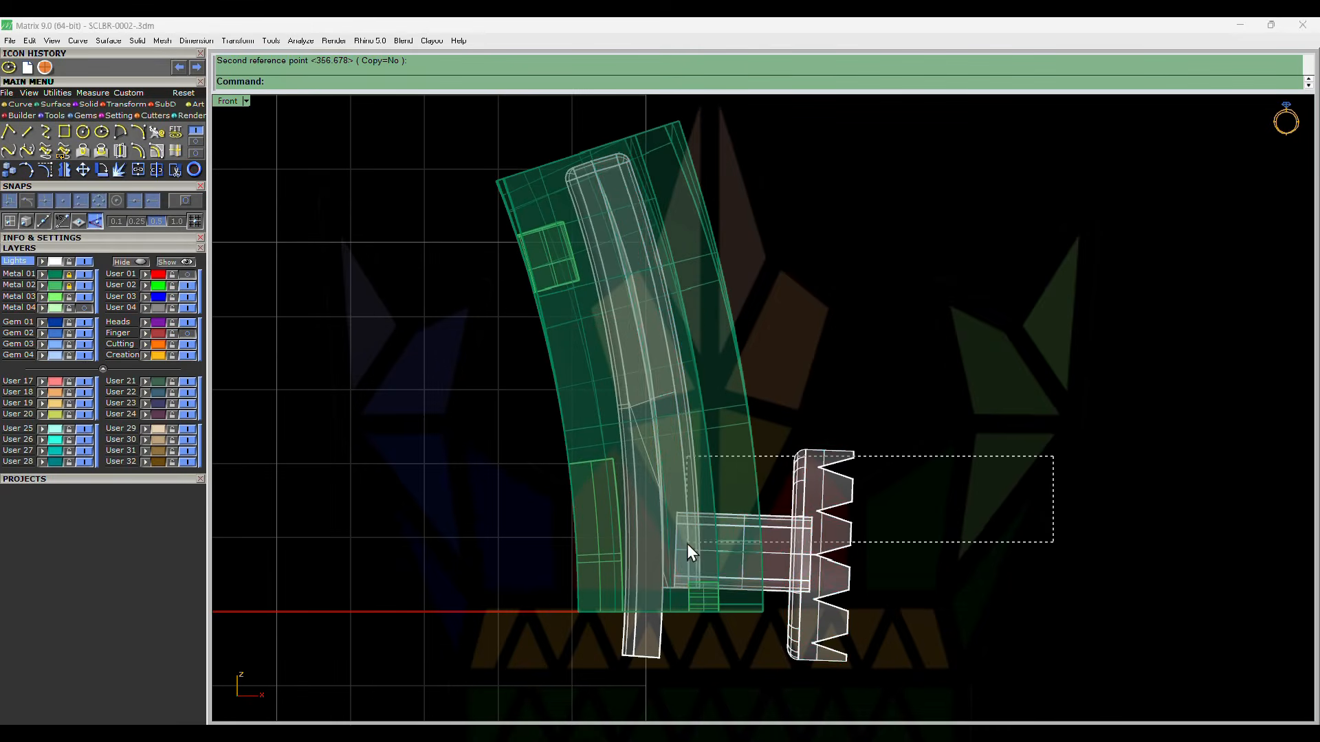
{"action": "left_click_drag", "start_coordinate": [686, 542], "coordinate": [685, 543]}
{"action": "right_click", "coordinate": [632, 234]}
{"action": "left_click", "coordinate": [598, 161]}
{"action": "scroll", "coordinate": [742, 611], "scroll_direction": "up", "scroll_amount": 4}
{"action": "left_click", "coordinate": [746, 609]}
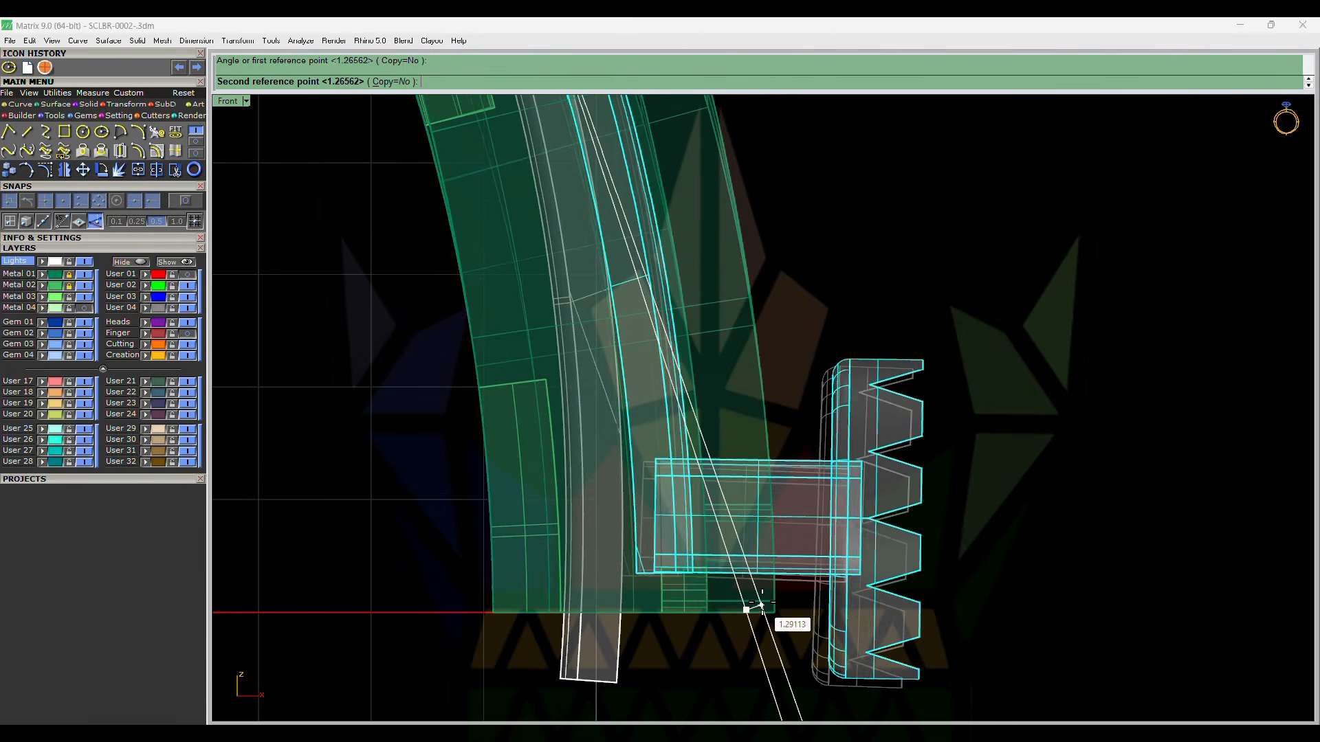
{"action": "left_click", "coordinate": [671, 557]}
{"action": "scroll", "coordinate": [672, 564], "scroll_direction": "up", "scroll_amount": 4}
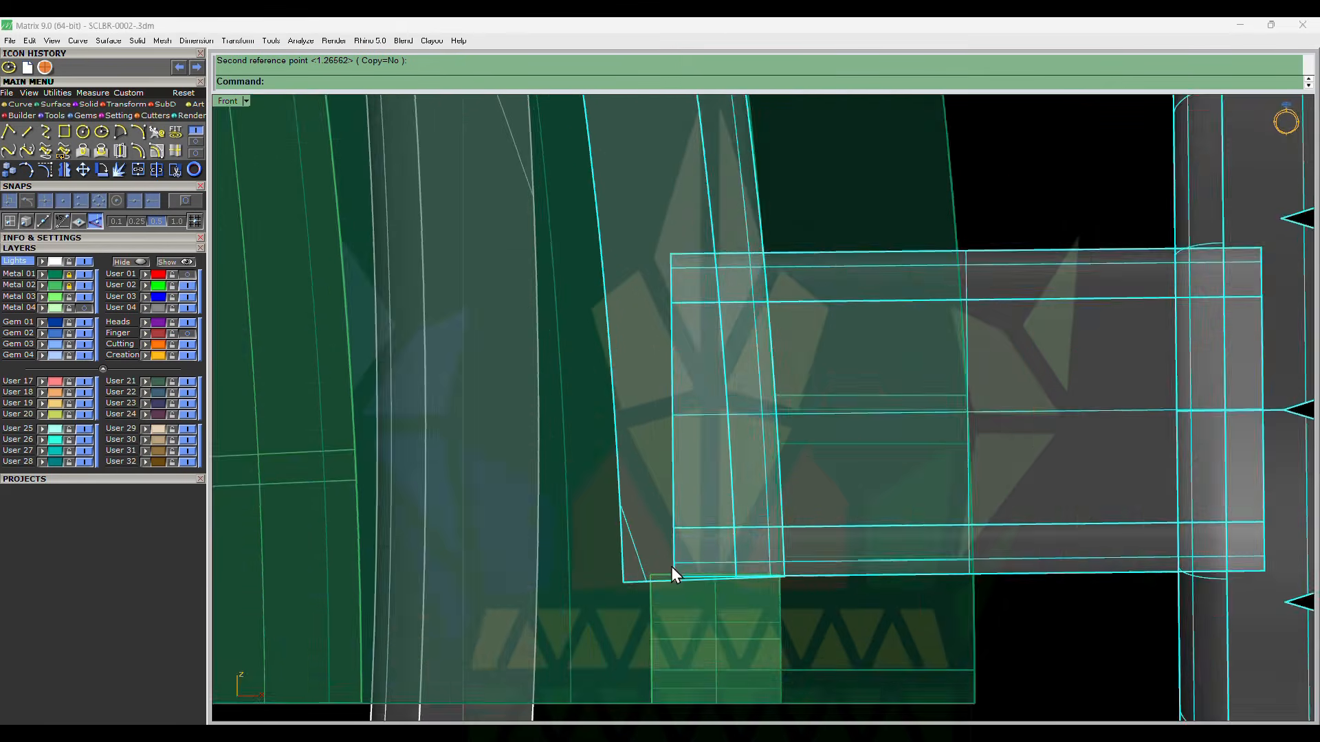
{"action": "key", "text": "Escape"}
- Examine how the rotated tongue sits in the housing opening, shaded from below and ghosted from the front
{"action": "scroll", "coordinate": [675, 496], "scroll_direction": "down", "scroll_amount": 4}
{"action": "key", "text": "ctrl+alt+s"}
{"action": "mouse_move", "coordinate": [667, 580]}
{"action": "right_mouse_down", "text": "ctrl+shift"}
{"action": "mouse_move", "coordinate": [706, 426]}
{"action": "mouse_move", "coordinate": [738, 512]}
{"action": "mouse_move", "coordinate": [707, 568]}
{"action": "mouse_move", "coordinate": [719, 421]}
{"action": "mouse_move", "coordinate": [705, 427]}
{"action": "mouse_move", "coordinate": [747, 452]}
{"action": "mouse_move", "coordinate": [763, 518]}
{"action": "right_mouse_up", "text": "ctrl+shift"}
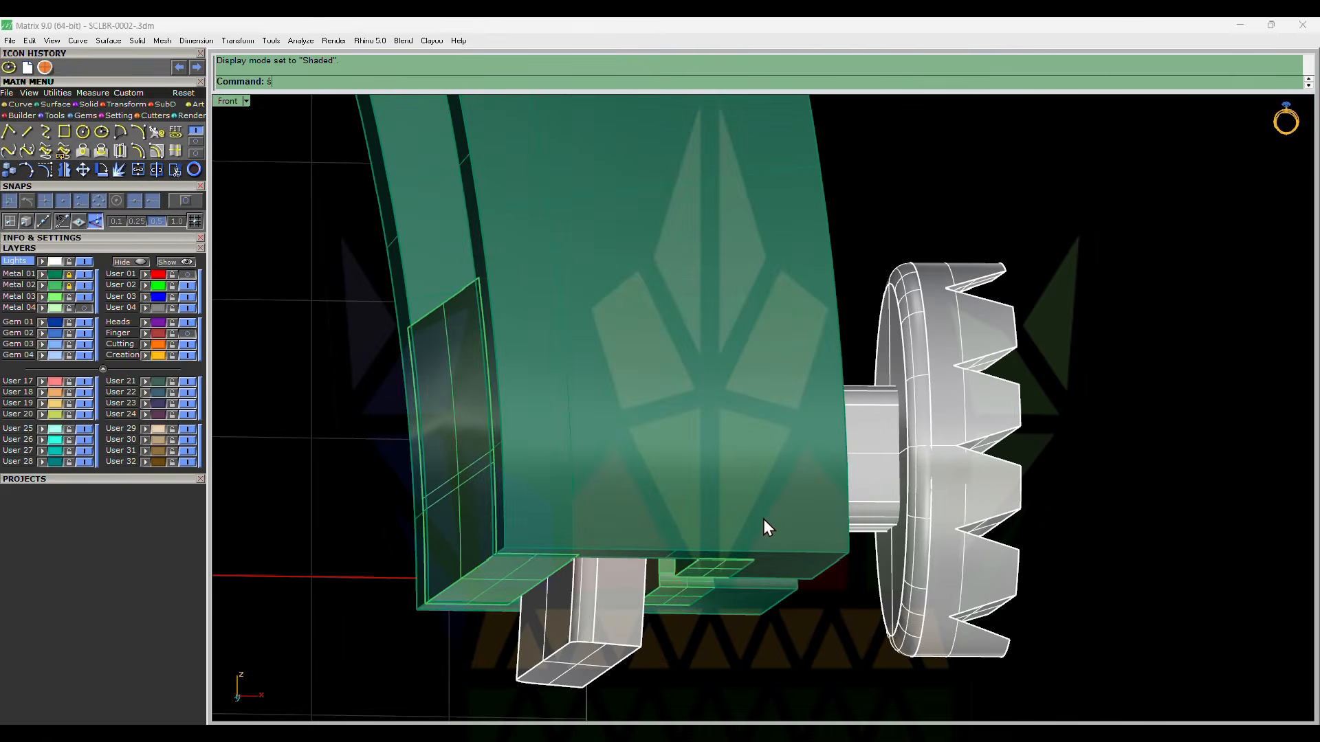
{"action": "key", "text": "F6"}
{"action": "key", "text": "ctrl+alt+g"}
{"action": "scroll", "coordinate": [797, 488], "scroll_direction": "down", "scroll_amount": 8}
{"action": "right_click_drag", "start_coordinate": [840, 335], "coordinate": [828, 382]}
- Undo the trial rotations of the tongue assembly
{"action": "left_click_drag", "start_coordinate": [963, 472], "coordinate": [753, 484]}
{"action": "scroll", "coordinate": [665, 215], "scroll_direction": "up", "scroll_amount": 5}
{"action": "key", "text": "ctrl+z"}
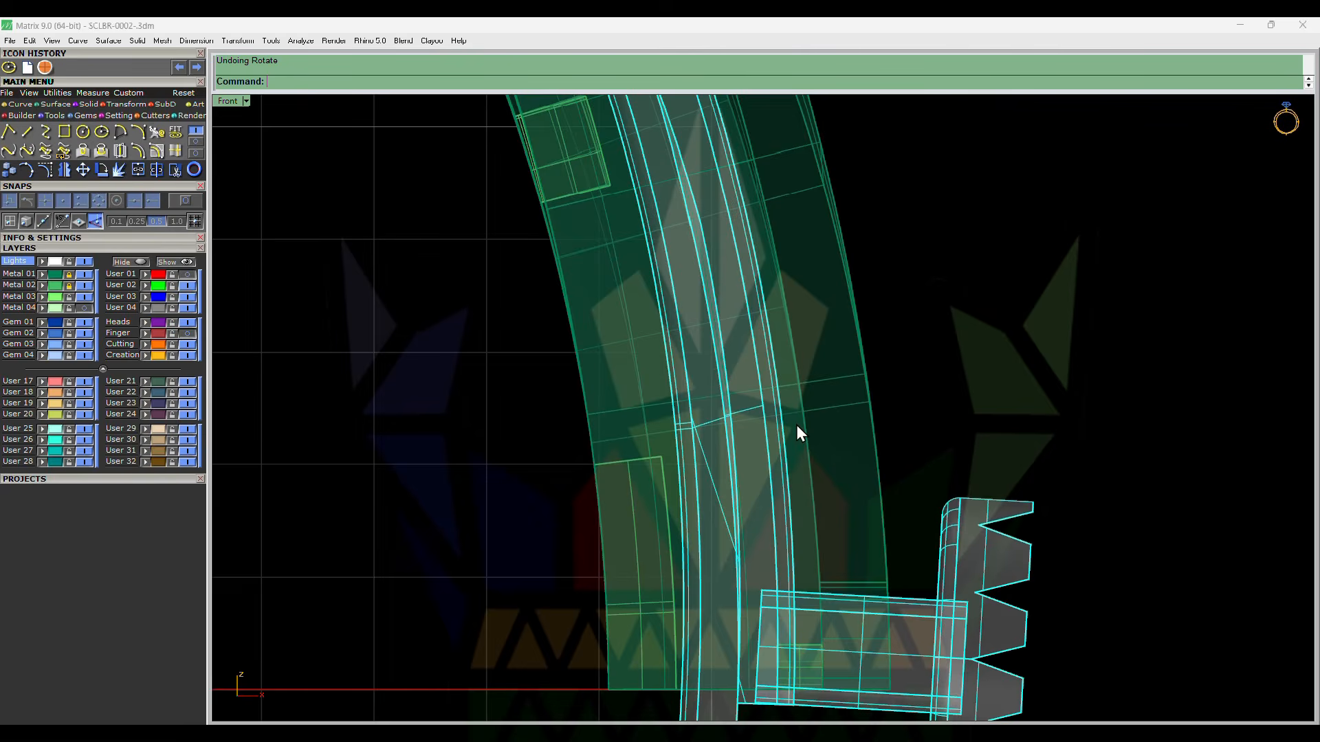
{"action": "right_click_drag", "start_coordinate": [796, 433], "coordinate": [774, 348]}
{"action": "scroll", "coordinate": [651, 440], "scroll_direction": "up", "scroll_amount": 4}
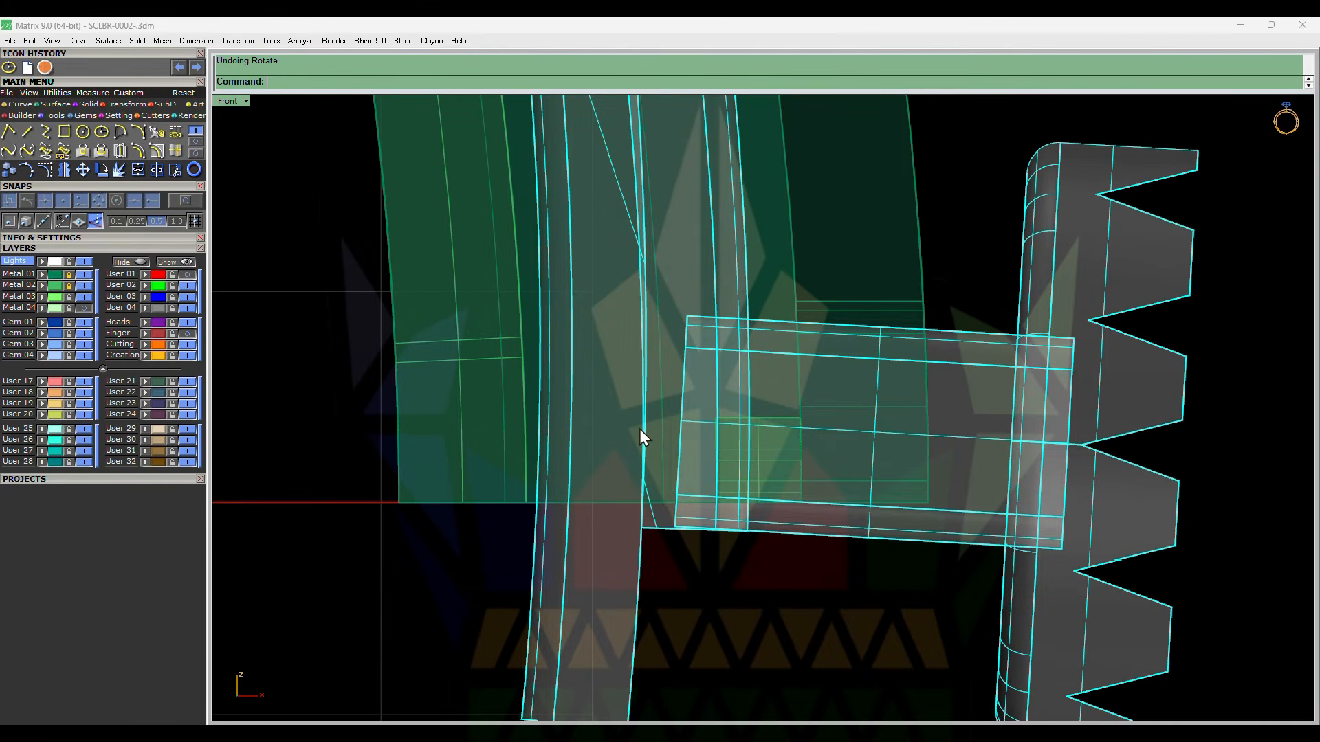
{"action": "key", "text": "ctrl+z"}
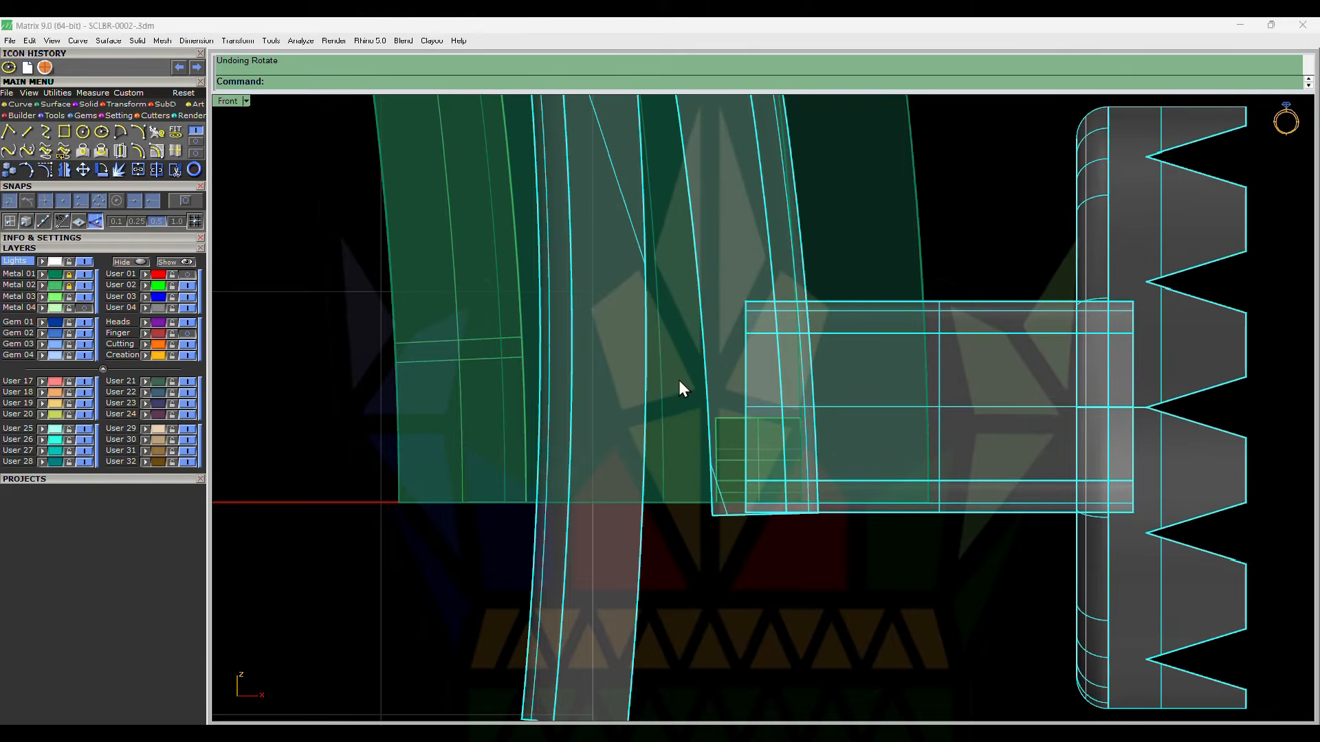
{"action": "scroll", "coordinate": [691, 383], "scroll_direction": "down", "scroll_amount": 3}
{"action": "scroll", "coordinate": [715, 448], "scroll_direction": "down", "scroll_amount": 2}
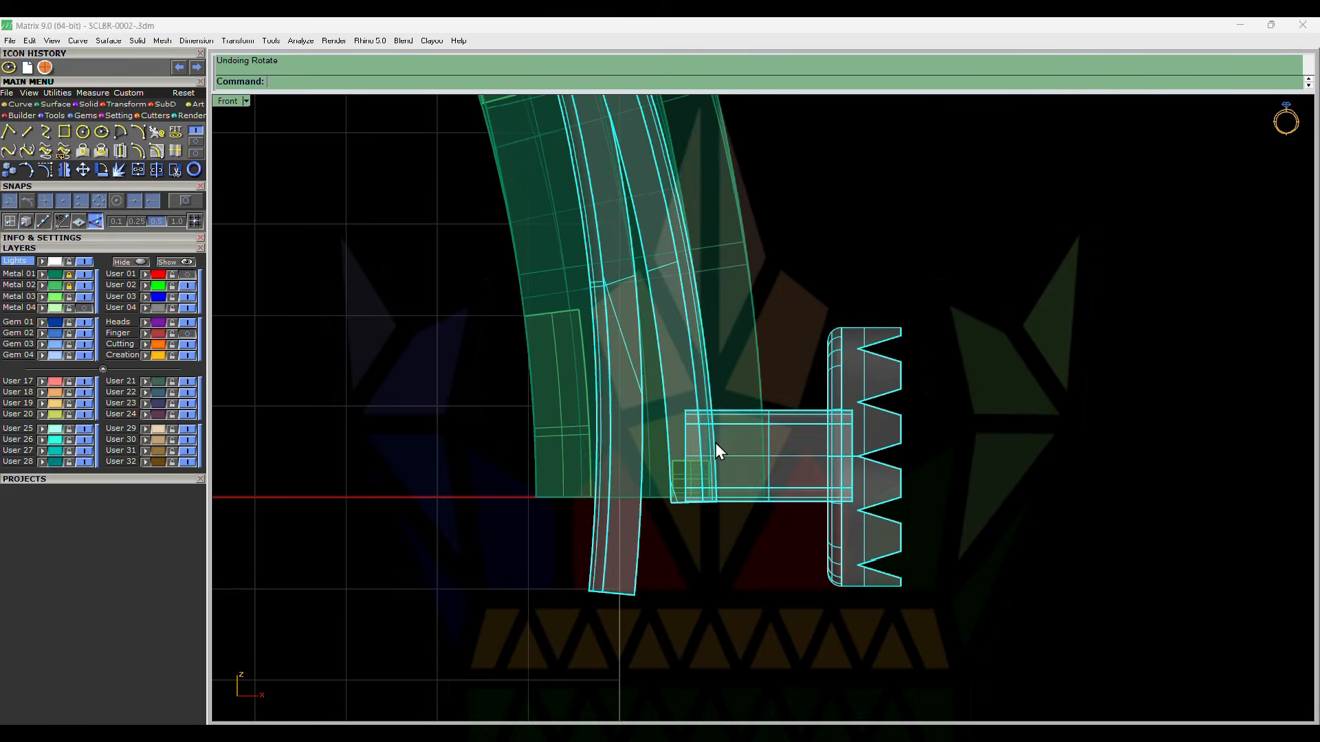
{"action": "key", "text": "Escape"}
- Hide both tongue halves with the post and toothed button to expose the housing's opening and blocks
{"action": "scroll", "coordinate": [699, 481], "scroll_direction": "up", "scroll_amount": 4}
{"action": "key", "text": "ctrl+alt+s"}
{"action": "right_click_drag", "start_coordinate": [690, 477], "coordinate": [762, 440], "text": "ctrl+shift"}
{"action": "left_click", "coordinate": [706, 366]}
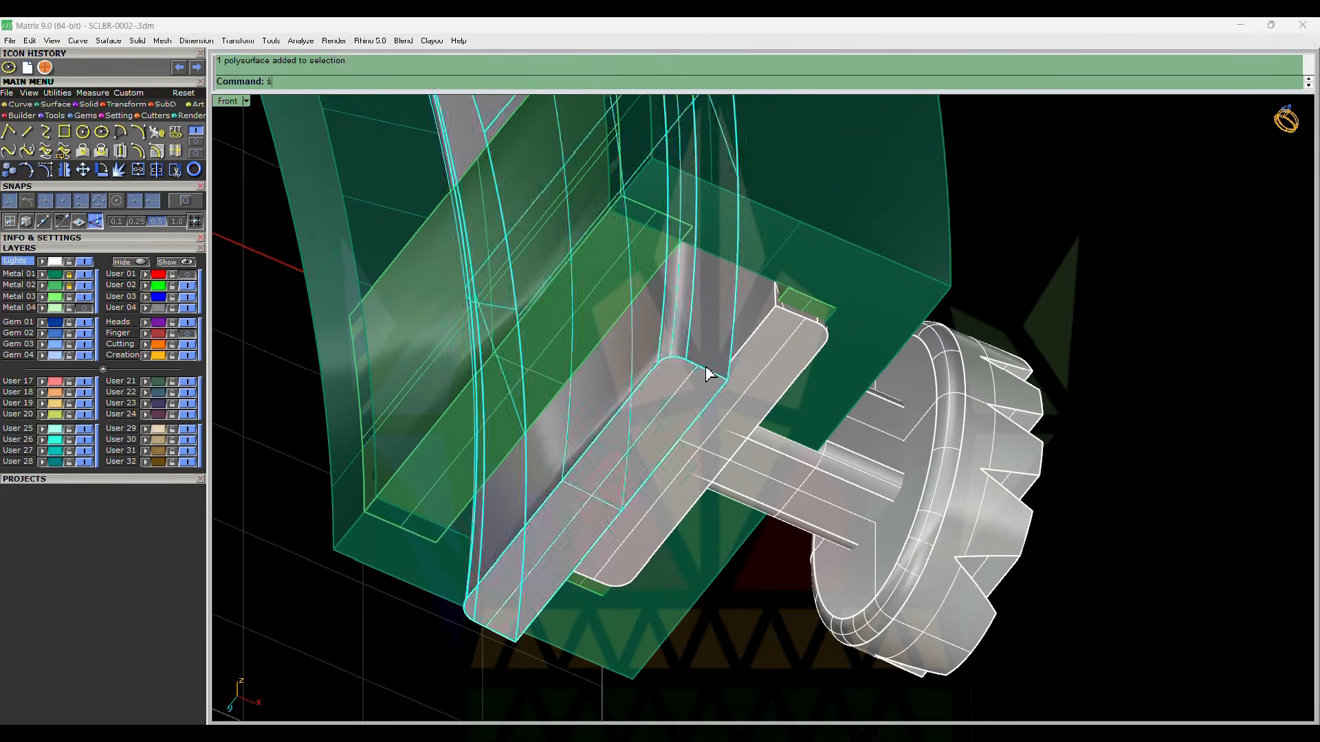
{"action": "left_click", "coordinate": [752, 386], "text": "shift"}
{"action": "left_click", "coordinate": [910, 499], "text": "shift"}
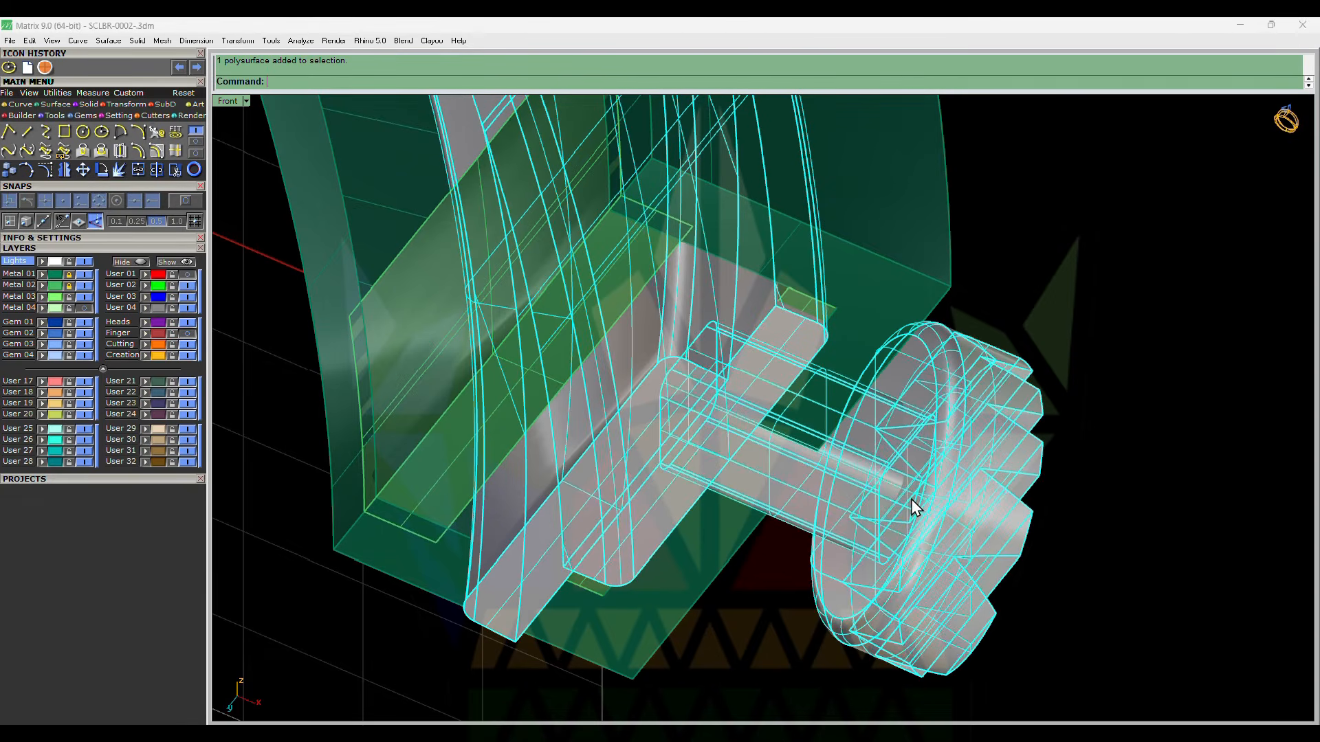
{"action": "key", "text": "ctrl+h"}
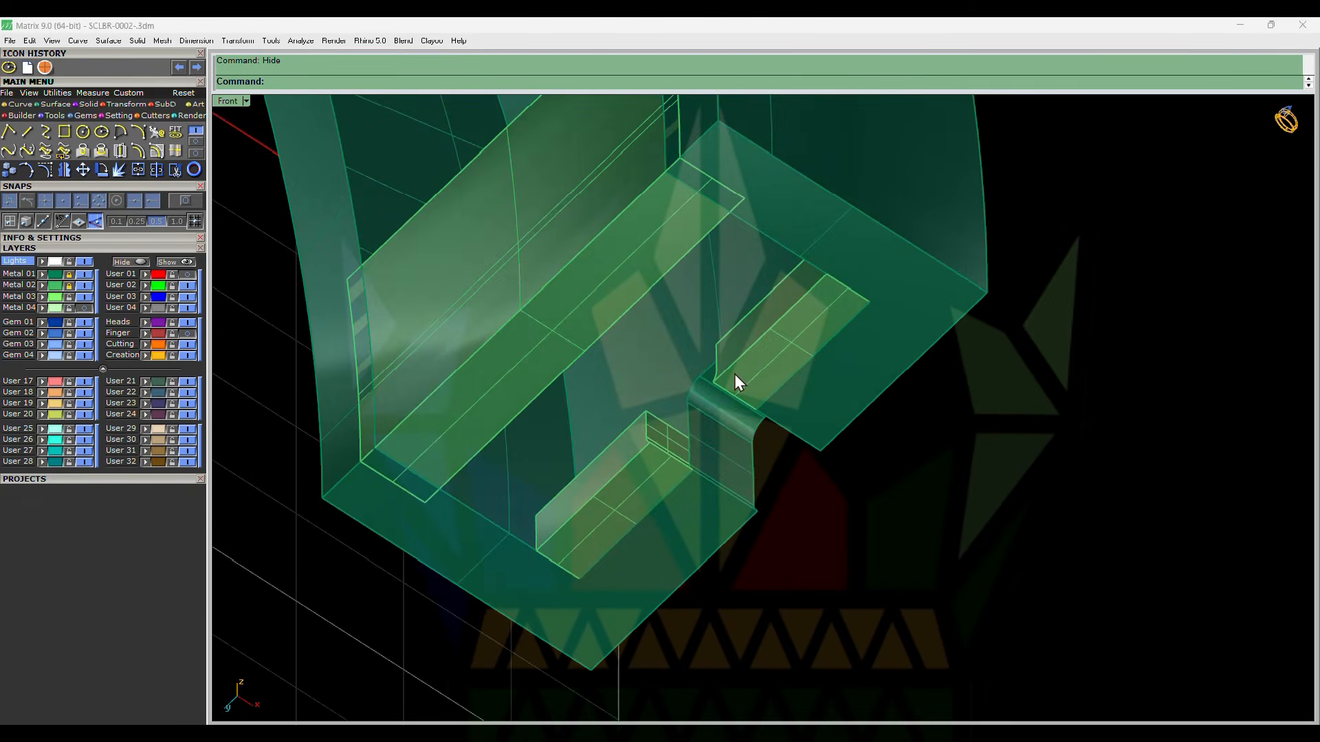
{"action": "right_click_drag", "start_coordinate": [734, 374], "coordinate": [787, 403], "text": "ctrl+shift"}
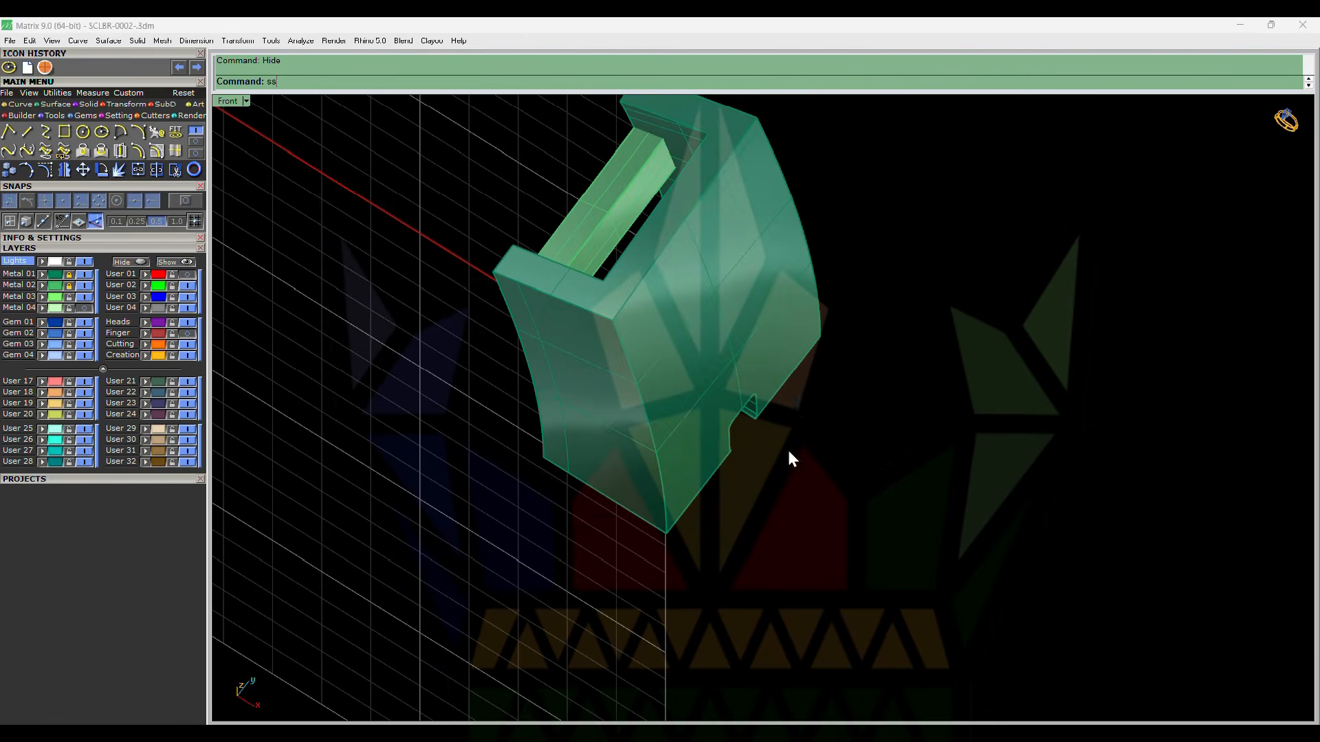
- Show all hidden objects again, including the bangle section that continues below the clasp housing
{"action": "key", "text": "ctrl+shift+h"}
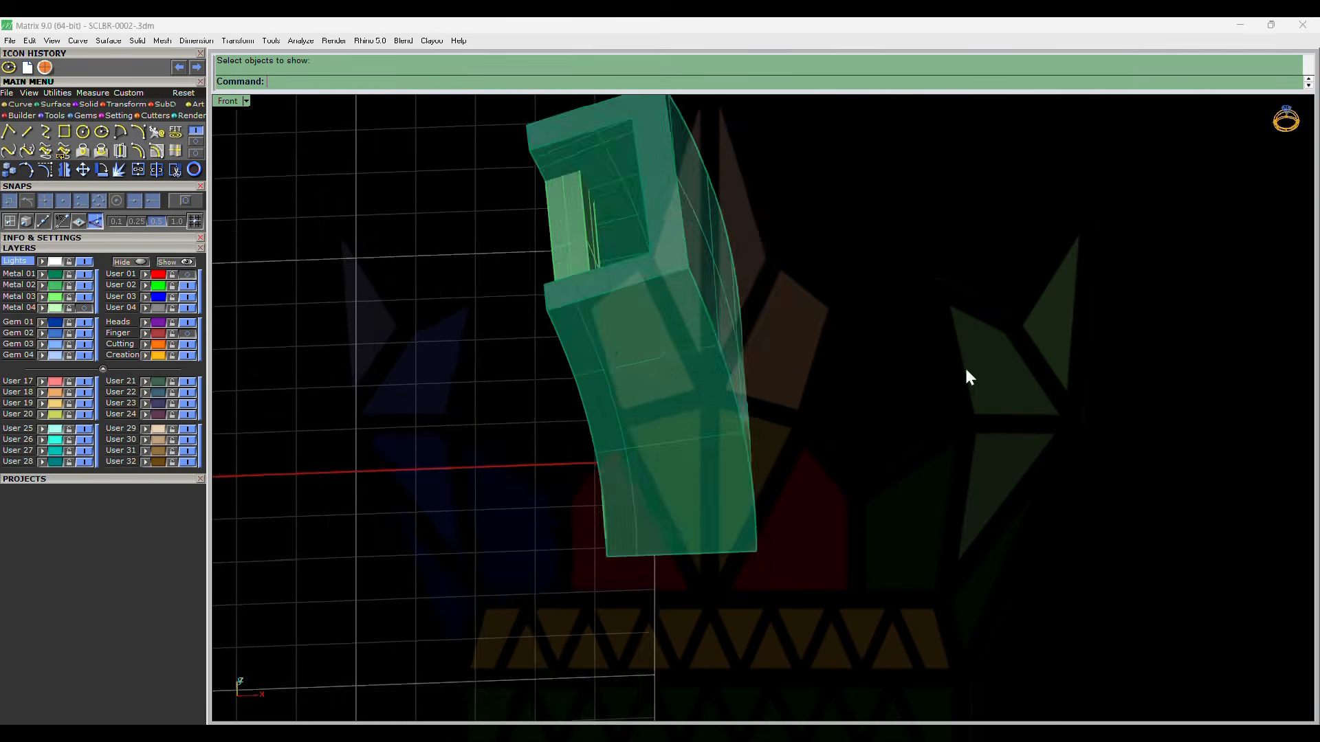
{"action": "scroll", "coordinate": [963, 365], "scroll_direction": "down", "scroll_amount": 3}
{"action": "key", "text": "ctrl+z"}
{"action": "type", "text": "s"}
{"action": "right_click_drag", "start_coordinate": [860, 492], "coordinate": [880, 552], "text": "ctrl+shift"}
{"action": "key", "text": "Return"}
{"action": "key", "text": "ctrl+a"}
{"action": "key", "text": "Return"}
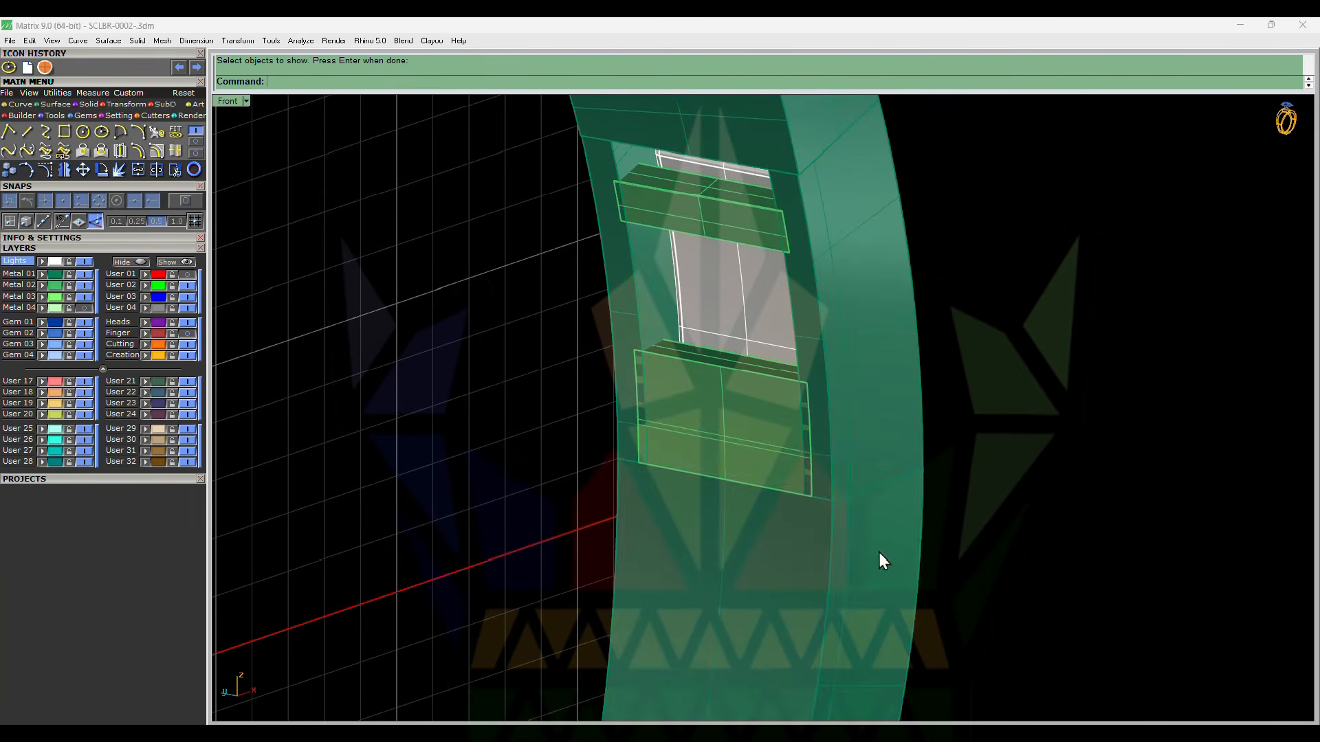
- Isolate the bangle section below the clasp housing by hiding everything else
{"action": "left_click", "coordinate": [879, 553]}
{"action": "scroll", "coordinate": [845, 435], "scroll_direction": "down", "scroll_amount": 4}
{"action": "key", "text": "ctrl+i"}
{"action": "key", "text": "ctrl+h"}
- Extract a copy of the bangle section's flat end face and hide everything except that face
{"action": "mouse_move", "coordinate": [845, 434]}
{"action": "right_mouse_down", "text": "ctrl+shift"}
{"action": "mouse_move", "coordinate": [851, 495]}
{"action": "mouse_move", "coordinate": [851, 459]}
{"action": "right_mouse_up", "text": "ctrl+shift"}
{"action": "scroll", "coordinate": [791, 456], "scroll_direction": "up", "scroll_amount": 6}
{"action": "type", "text": "es"}
{"action": "key", "text": "Return"}
{"action": "left_click", "coordinate": [790, 455]}
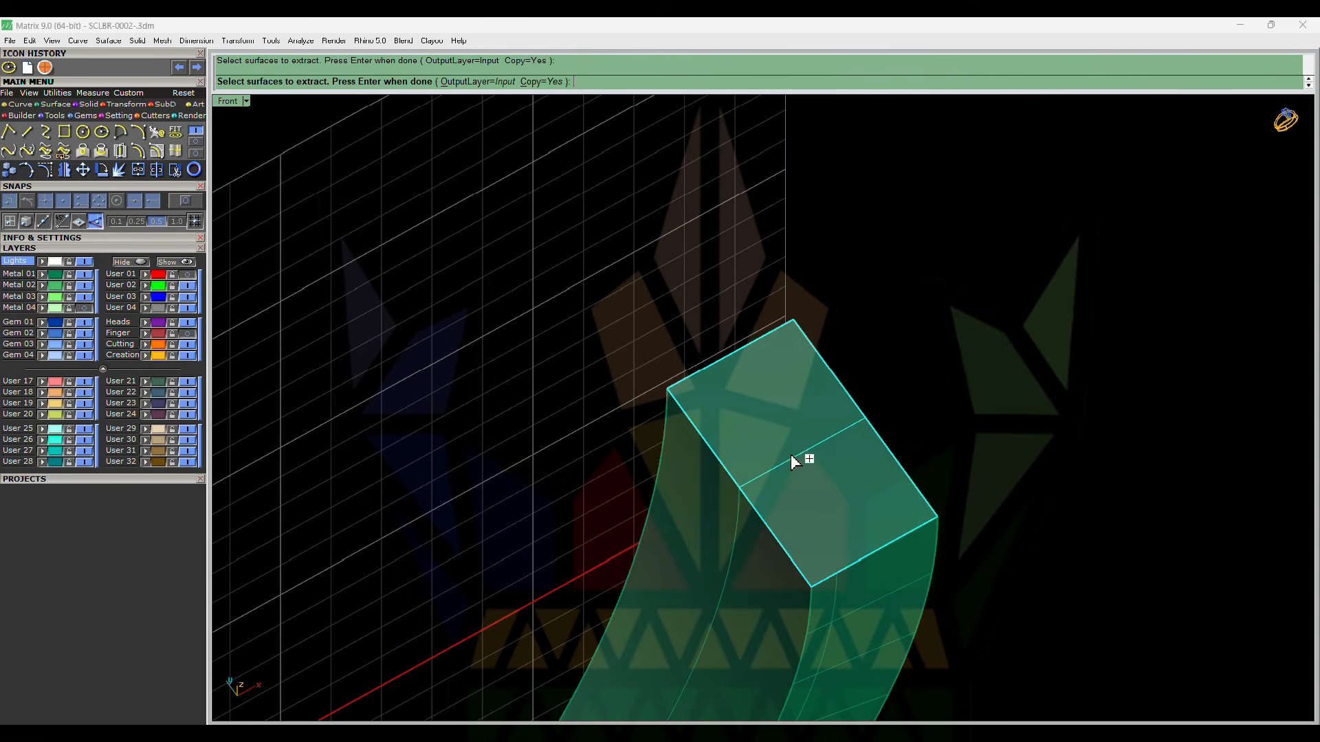
{"action": "key", "text": "Return"}
{"action": "key", "text": "ctrl+i"}
{"action": "key", "text": "ctrl+h"}
- Offset one long edge of the end face 0.6 mm inward on the surface, flipping the direction
{"action": "type", "text": "oc"}
{"action": "key", "text": "Return"}
{"action": "left_click", "coordinate": [748, 499]}
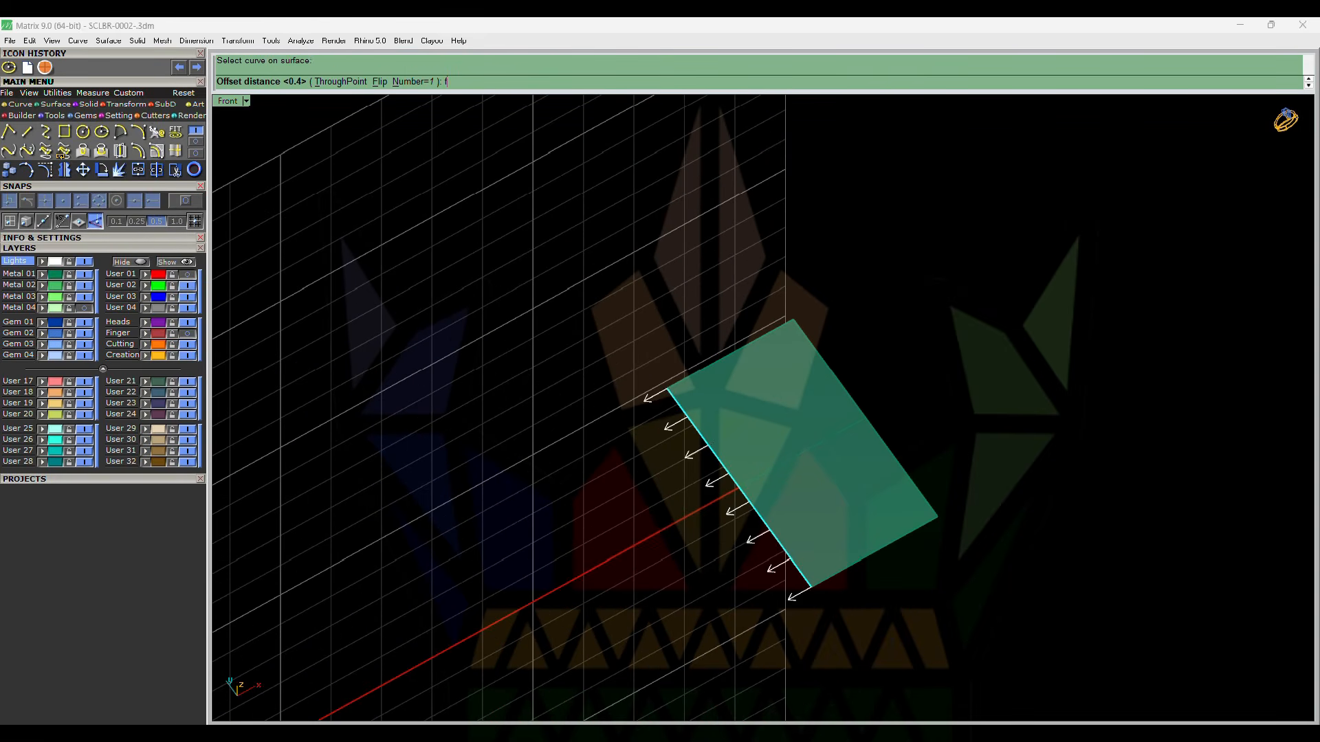
{"action": "type", "text": "f"}
{"action": "key", "text": "Return"}
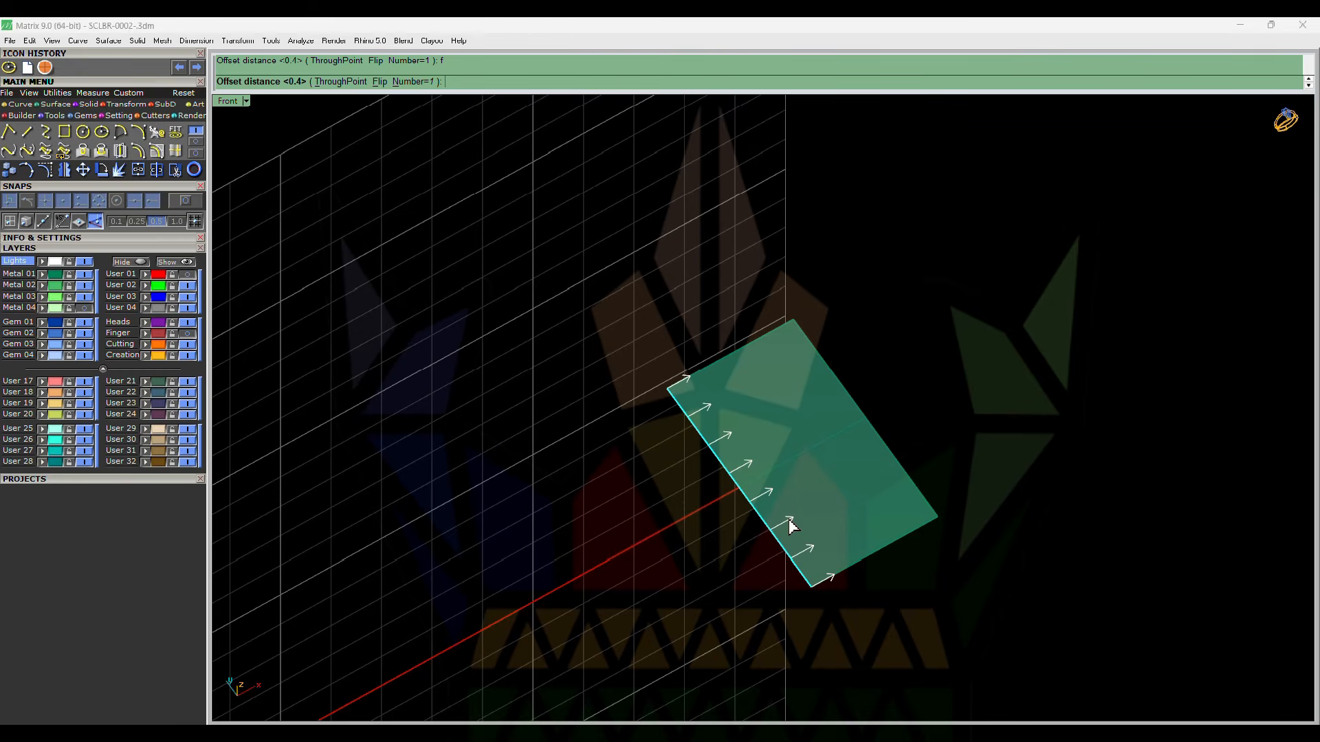
{"action": "key", "text": "Return"}
{"action": "scroll", "coordinate": [809, 510], "scroll_direction": "up", "scroll_amount": 4}
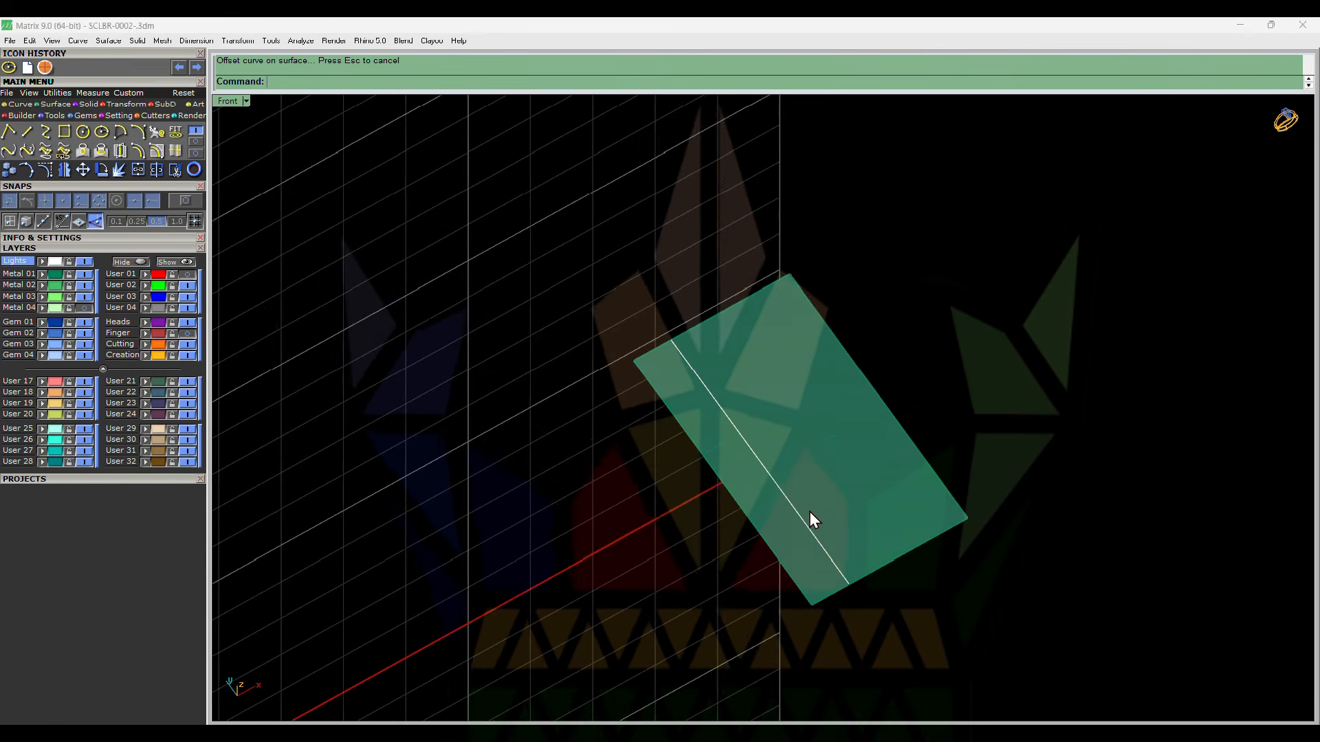
- Offset the new line another 0.6 mm inward across the end face
{"action": "key", "text": "Return"}
{"action": "left_click", "coordinate": [801, 512]}
{"action": "left_click", "coordinate": [811, 512]}
{"action": "type", "text": "f"}
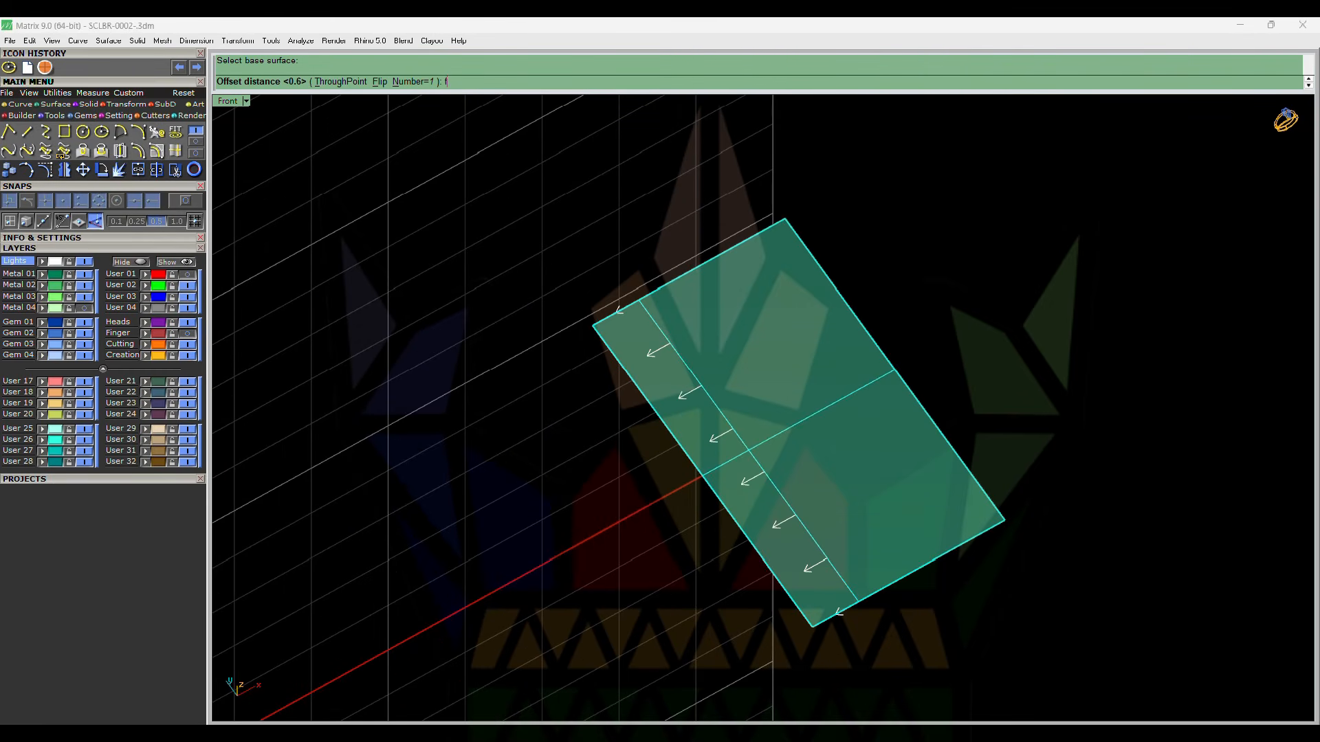
{"action": "key", "text": "Return"}
{"action": "key", "text": "Return"}
- Split the end face with the two offset lines and delete everything except the narrow strip between them
{"action": "left_click", "coordinate": [814, 505]}
{"action": "type", "text": "sp"}
{"action": "key", "text": "Return"}
{"action": "left_click", "coordinate": [791, 509]}
{"action": "left_click", "coordinate": [829, 471]}
{"action": "key", "text": "Return"}
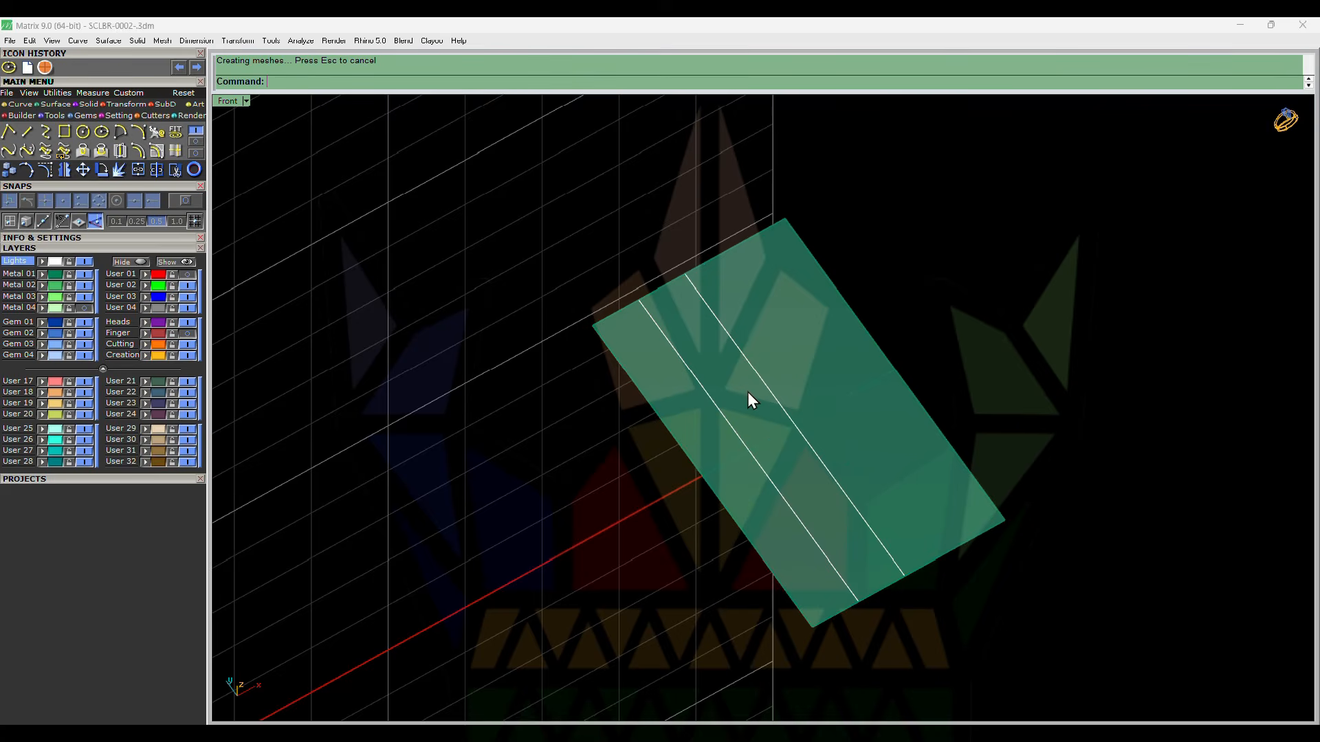
{"action": "left_click", "coordinate": [747, 392]}
{"action": "key", "text": "ctrl+i"}
{"action": "key", "text": "Delete"}
- In Top view, offset the strip's upper short edge 0.6 mm inward on the surface
{"action": "left_click", "coordinate": [756, 384]}
{"action": "key", "text": "F1"}
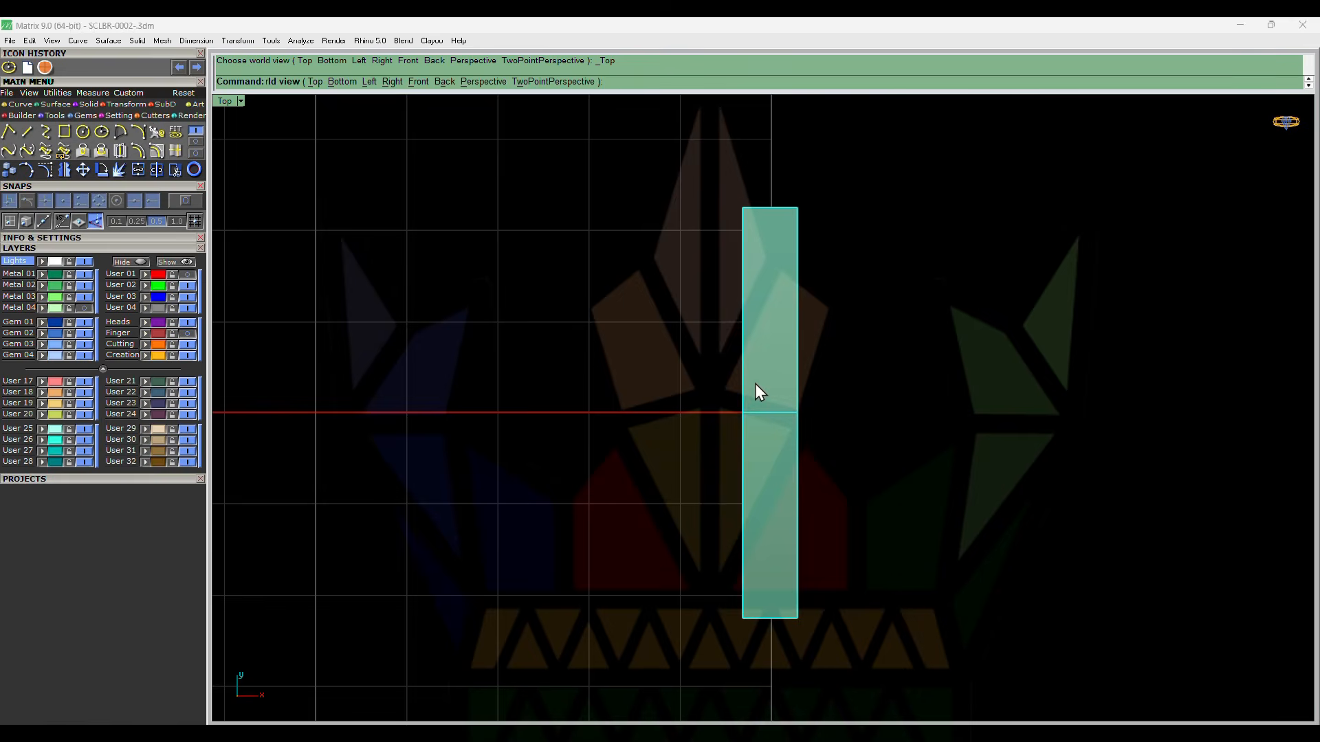
{"action": "key", "text": "Escape"}
{"action": "scroll", "coordinate": [761, 208], "scroll_direction": "up", "scroll_amount": 2}
{"action": "type", "text": "o"}
{"action": "key", "text": "Return"}
{"action": "left_click", "coordinate": [772, 210]}
{"action": "type", "text": "f"}
{"action": "key", "text": "Return"}
{"action": "key", "text": "Return"}
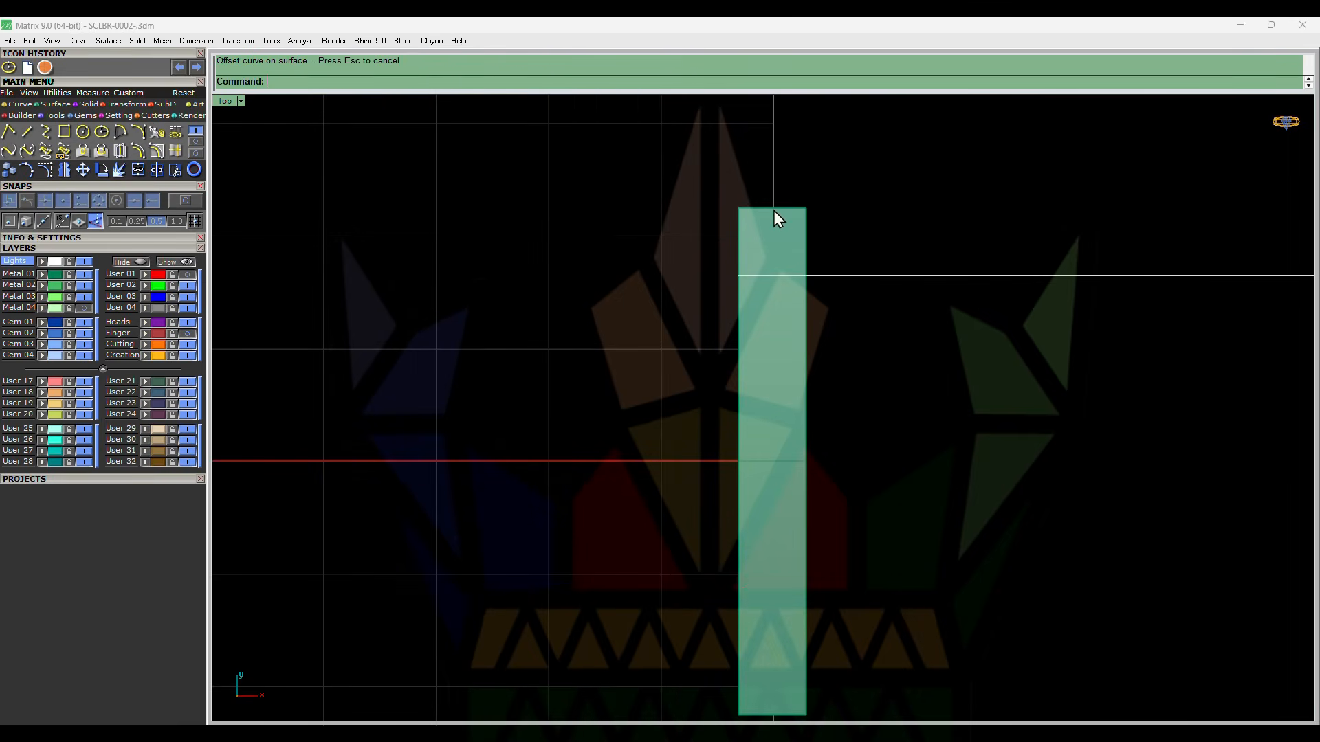
- Offset the strip's lower short edge 0.6 mm inward as well
{"action": "scroll", "coordinate": [777, 219], "scroll_direction": "down", "scroll_amount": 1}
{"action": "key", "text": "Return"}
{"action": "left_click", "coordinate": [774, 547]}
{"action": "type", "text": "f"}
{"action": "key", "text": "Return"}
{"action": "key", "text": "Return"}
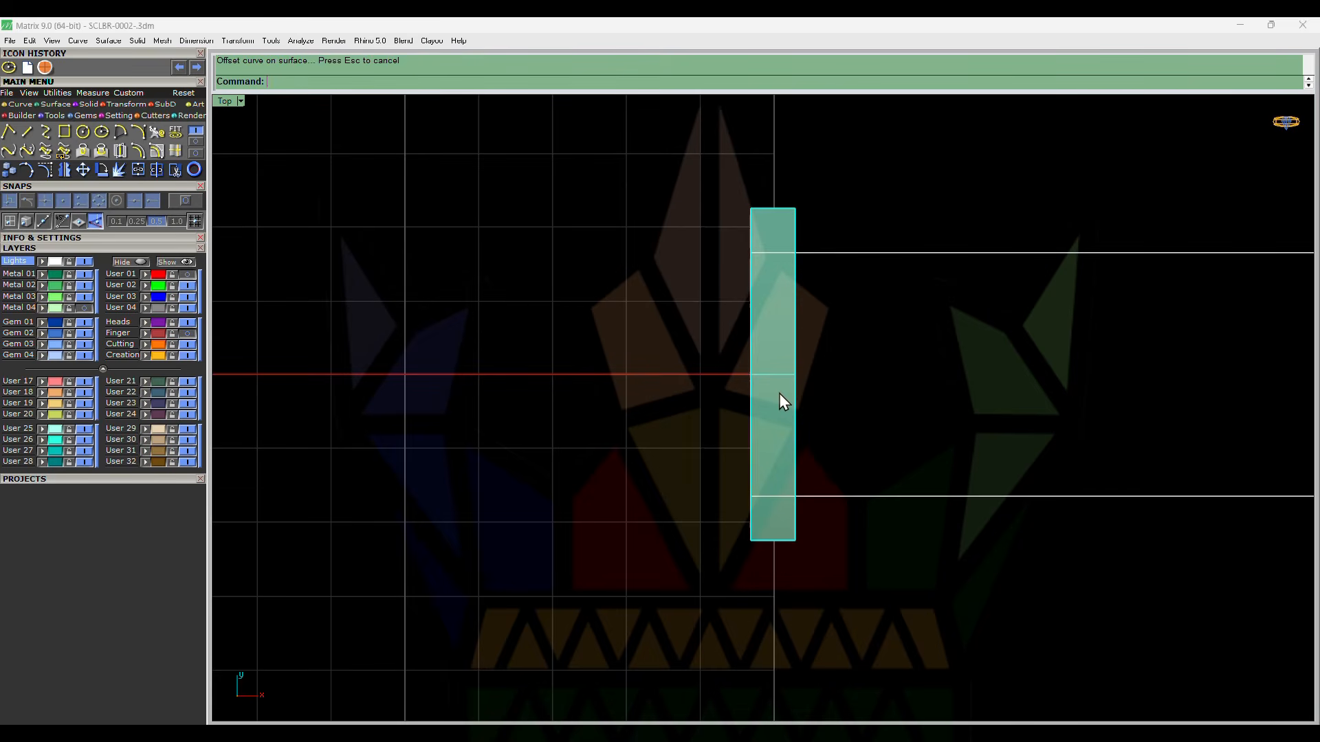
- Split the strip at the two short-edge offset lines and keep only the middle piece, removing the ends and lines
{"action": "left_click", "coordinate": [778, 393]}
{"action": "key", "text": "Return"}
{"action": "key", "text": "Delete"}
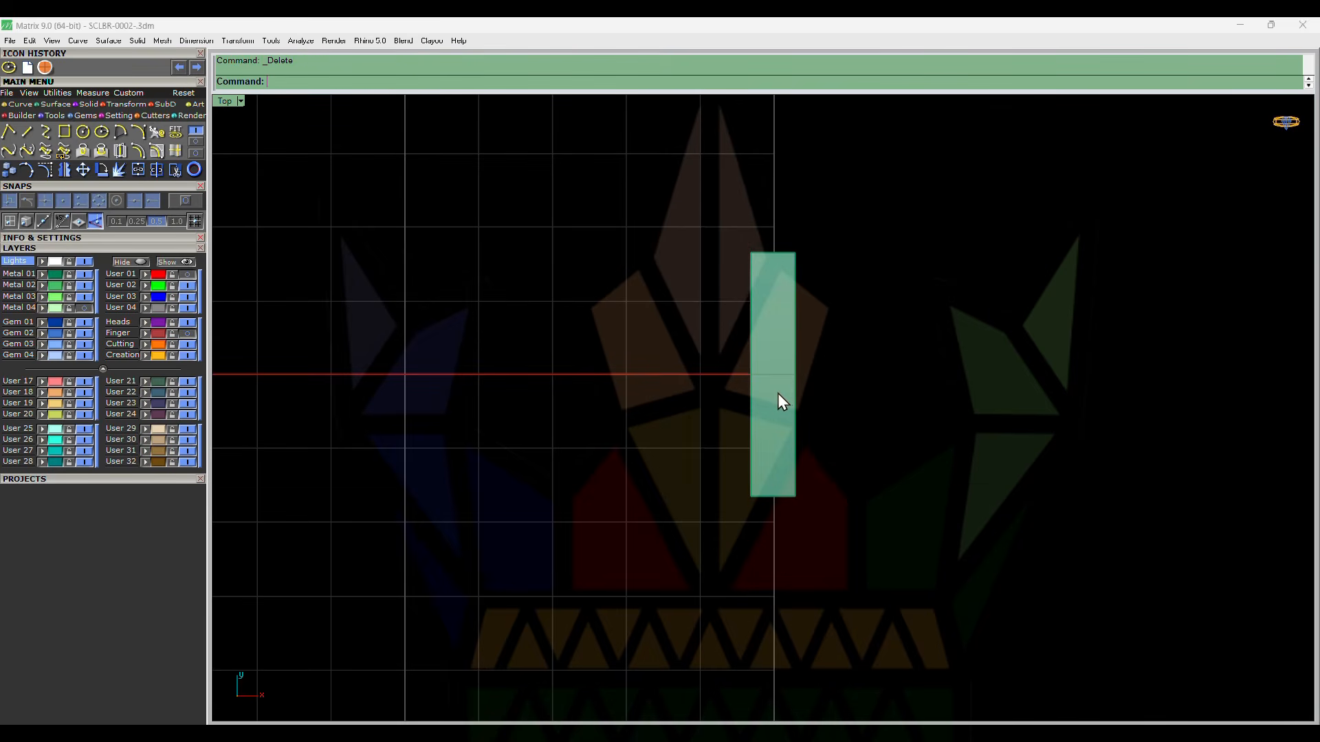
- In Front view, extrude the shortened strip 1 mm downward as a solid block and select it
{"action": "key", "text": "F1"}
{"action": "key", "text": "F2"}
{"action": "left_click", "coordinate": [760, 431]}
{"action": "type", "text": "e"}
{"action": "key", "text": "Return"}
{"action": "type", "text": "-"}
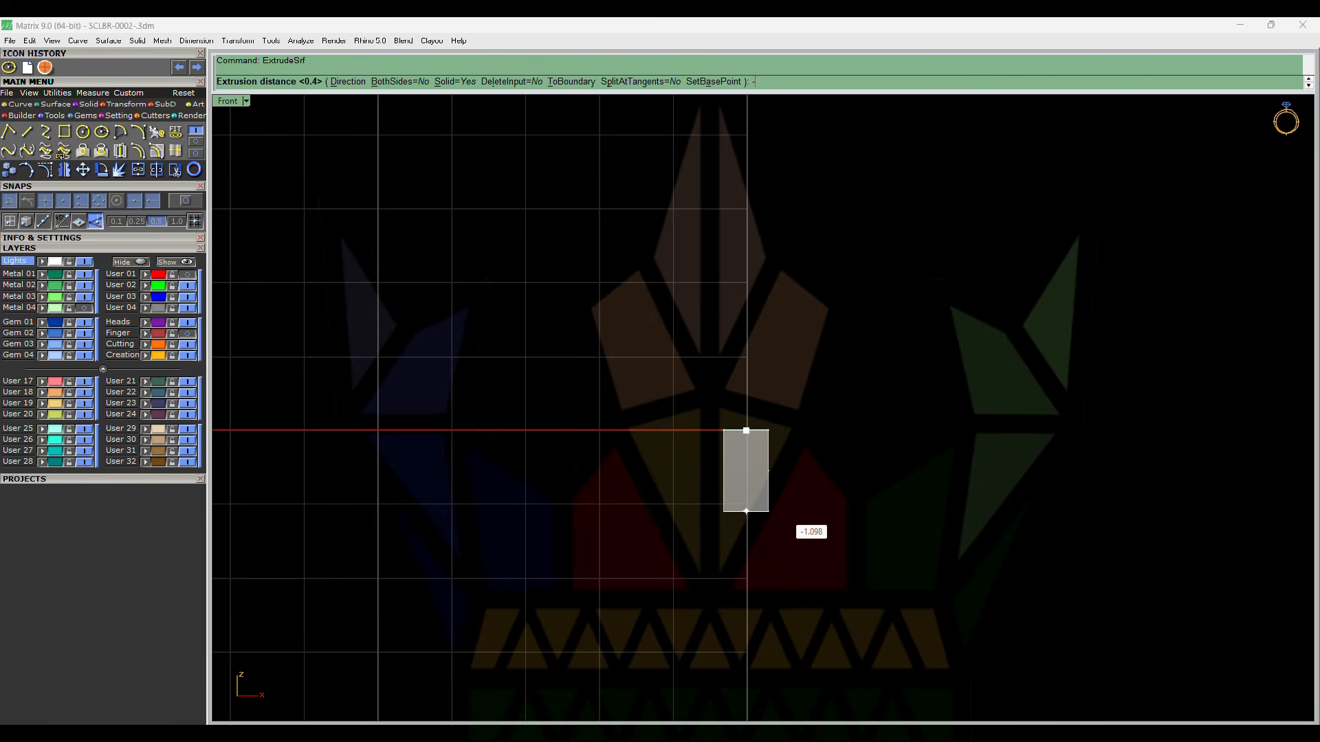
{"action": "type", "text": "1"}
{"action": "key", "text": "Return"}
{"action": "scroll", "coordinate": [782, 510], "scroll_direction": "up", "scroll_amount": 4}
{"action": "left_click", "coordinate": [721, 502]}
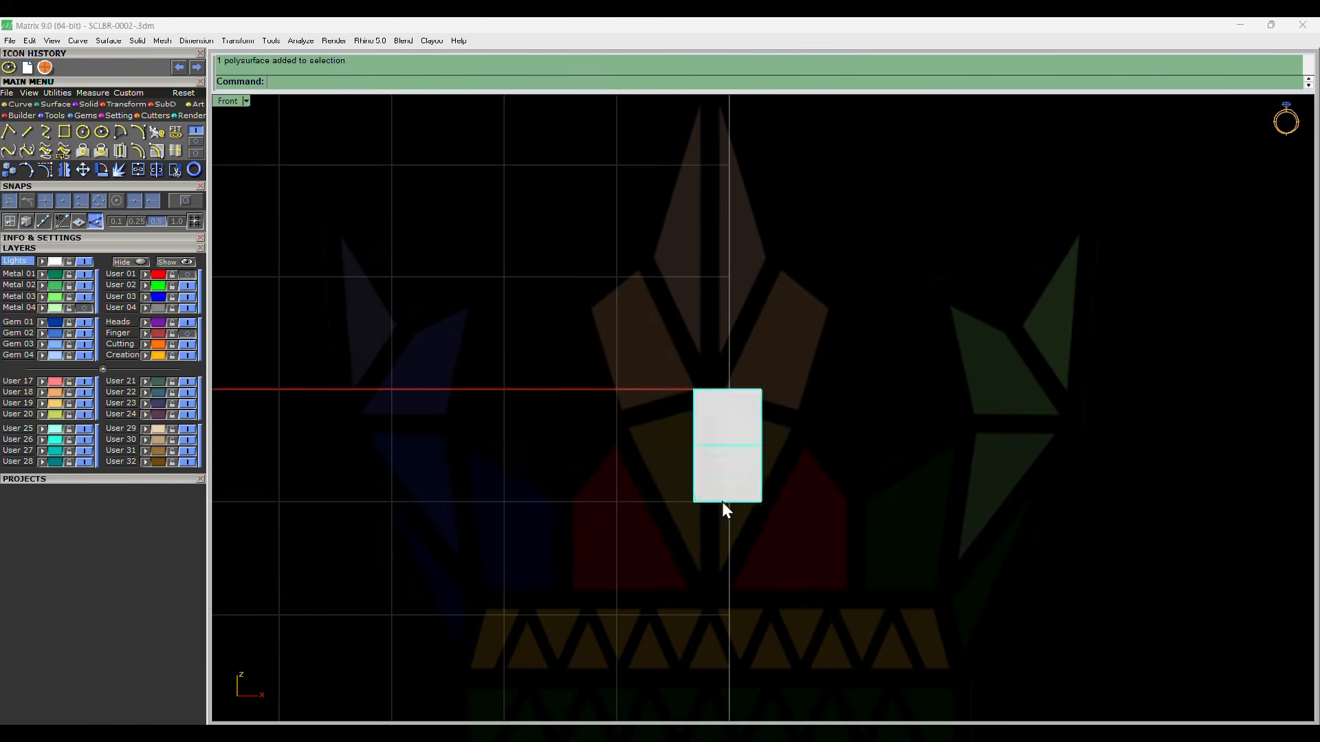
- In Front view, stretch the block slightly upward in one direction from its lower corner, past the end-face level
{"action": "scroll", "coordinate": [790, 478], "scroll_direction": "up", "scroll_amount": 5}
{"action": "type", "text": "s1"}
{"action": "key", "text": "Return"}
{"action": "left_click", "coordinate": [735, 524]}
{"action": "left_click", "coordinate": [736, 283]}
{"action": "left_click", "coordinate": [736, 276]}
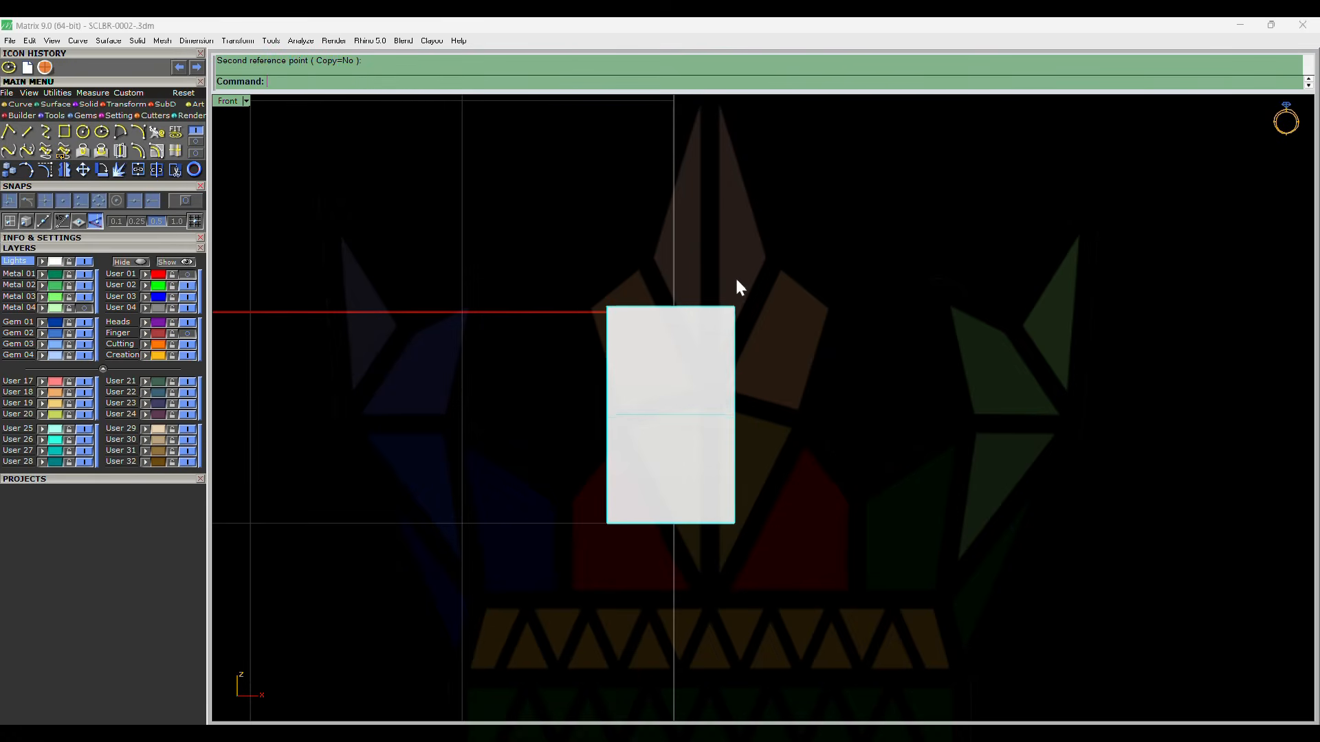
- Bring back the hidden lower bangle section around the block
{"action": "right_click_drag", "start_coordinate": [735, 276], "coordinate": [776, 440], "text": "ctrl+shift"}
{"action": "scroll", "coordinate": [711, 303], "scroll_direction": "down", "scroll_amount": 5}
{"action": "key", "text": "Escape"}
{"action": "type", "text": "ss"}
{"action": "key", "text": "Return"}
{"action": "left_click", "coordinate": [749, 489]}
{"action": "key", "text": "Return"}
- Subtract the block from the lower bangle section with BooleanDifference to cut a slot in its end face
{"action": "left_click", "coordinate": [782, 520]}
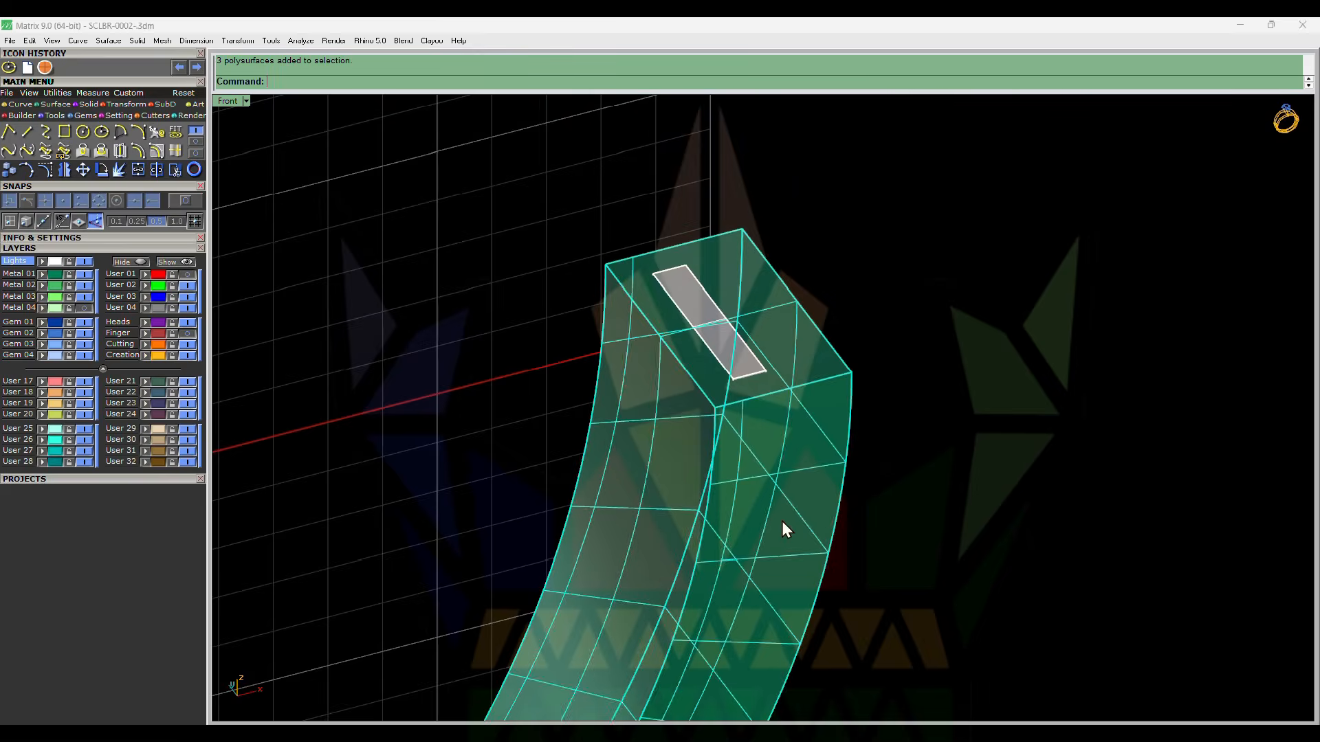
{"action": "scroll", "coordinate": [730, 303], "scroll_direction": "up", "scroll_amount": 6}
{"action": "type", "text": "bd"}
{"action": "left_click", "coordinate": [699, 353]}
{"action": "key", "text": "Return"}
{"action": "right_click_drag", "start_coordinate": [962, 399], "coordinate": [909, 418], "text": "ctrl+shift"}
{"action": "scroll", "coordinate": [909, 417], "scroll_direction": "down", "scroll_amount": 9}
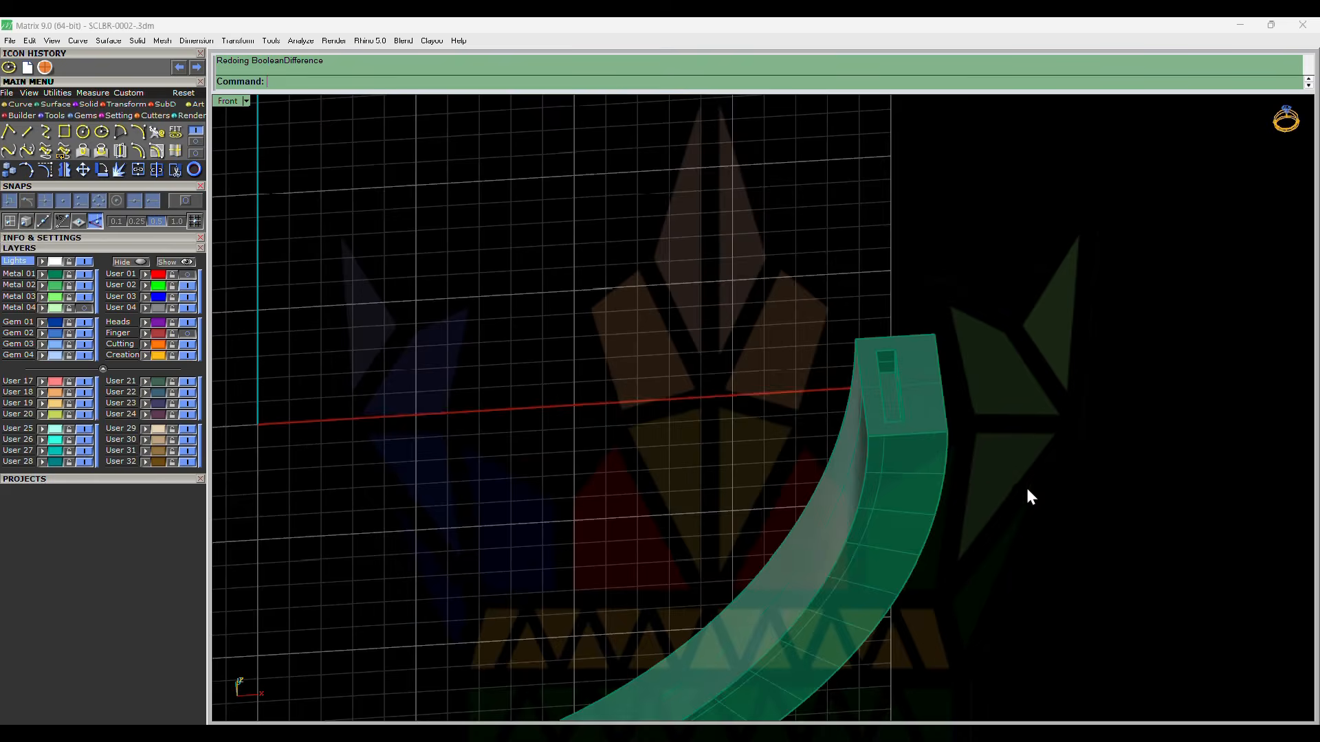
- Bring back the hidden clasp tongue and push button, and select them with the lower bangle section
{"action": "right_click_drag", "start_coordinate": [1026, 485], "coordinate": [974, 411], "text": "ctrl+shift"}
{"action": "type", "text": "ss"}
{"action": "key", "text": "Return"}
{"action": "left_click", "coordinate": [973, 385]}
{"action": "key", "text": "Return"}
{"action": "left_click", "coordinate": [974, 385]}
{"action": "left_click", "coordinate": [896, 444], "text": "shift"}
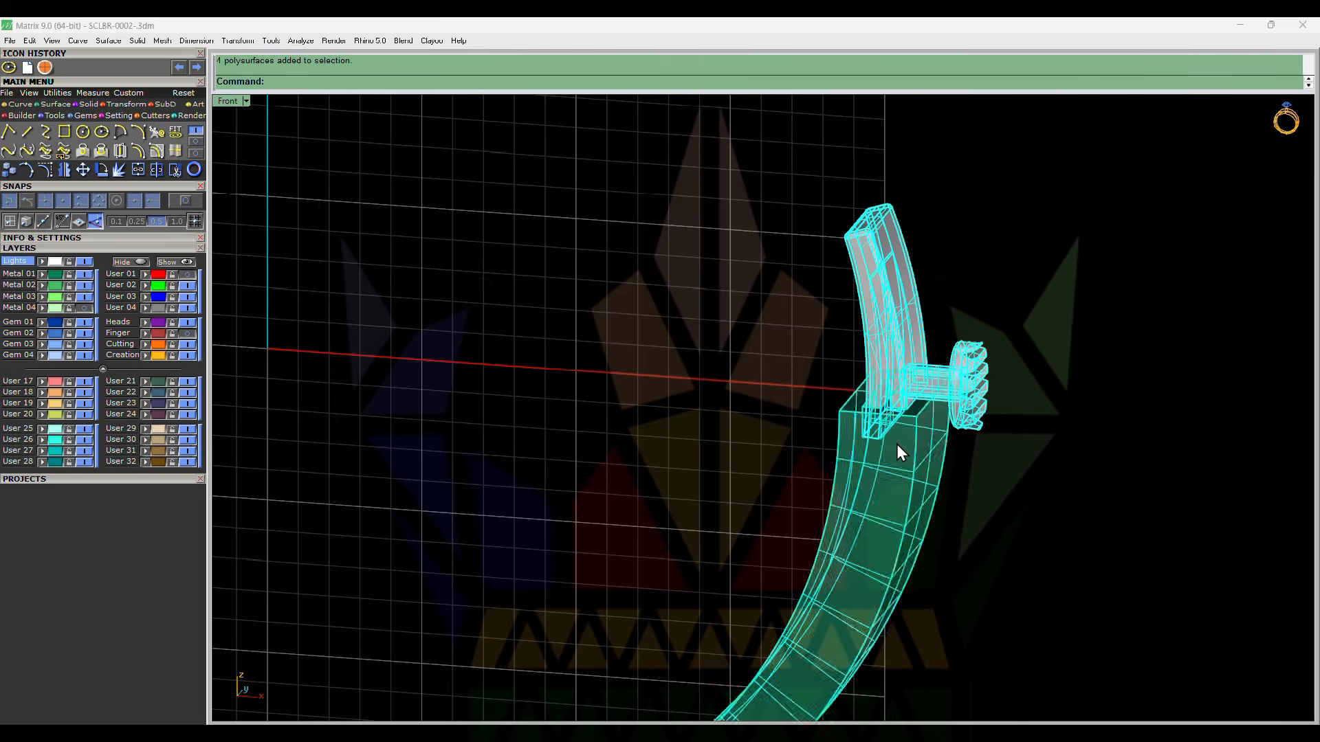
- In Front view, show all the hidden parts of the upper pavé half and group them
{"action": "scroll", "coordinate": [933, 423], "scroll_direction": "down", "scroll_amount": 8}
{"action": "key", "text": "ctrl+F2"}
{"action": "type", "text": "ss"}
{"action": "key", "text": "Return"}
{"action": "key", "text": "ctrl+a"}
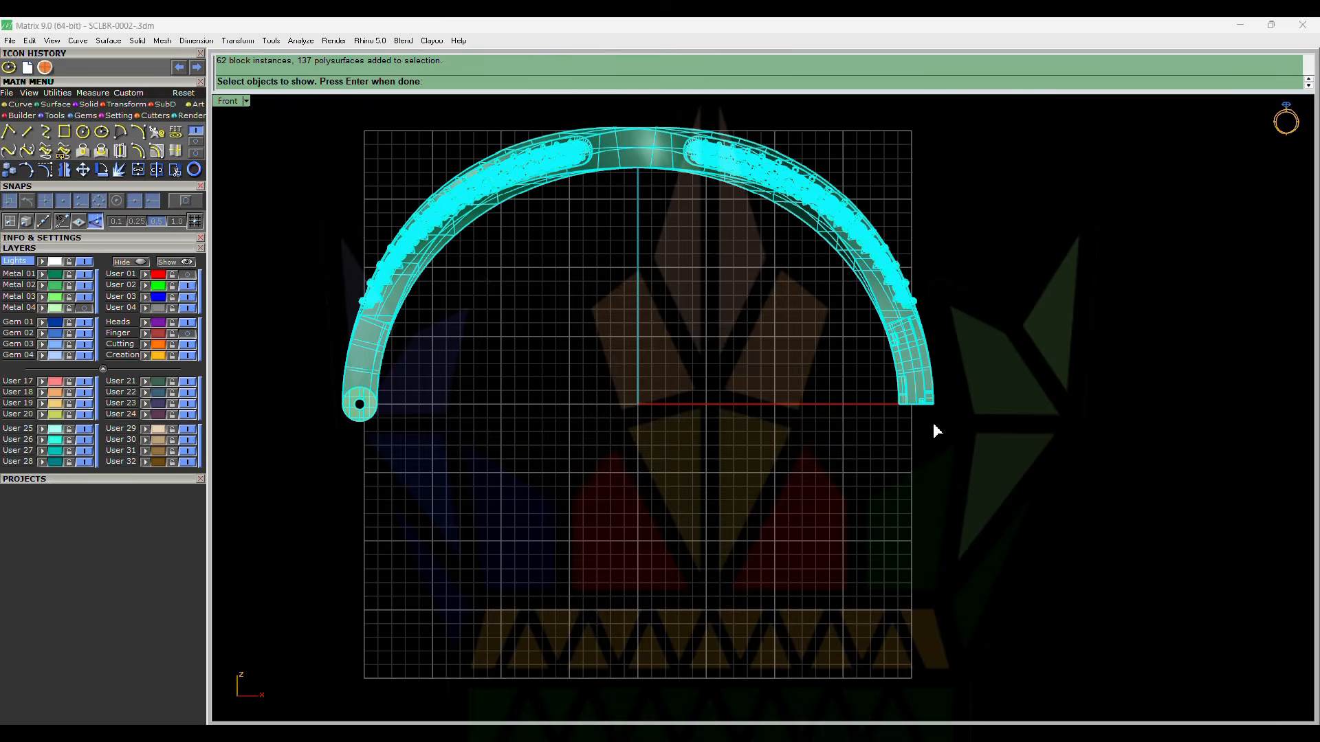
{"action": "key", "text": "Return"}
{"action": "key", "text": "ctrl+g"}
{"action": "key", "text": "ctrl+alt+l"}
- Rotate the lower bangle half with its clasp tongue downward about the hinge pin's centre to open the bangle
{"action": "left_click", "coordinate": [917, 456]}
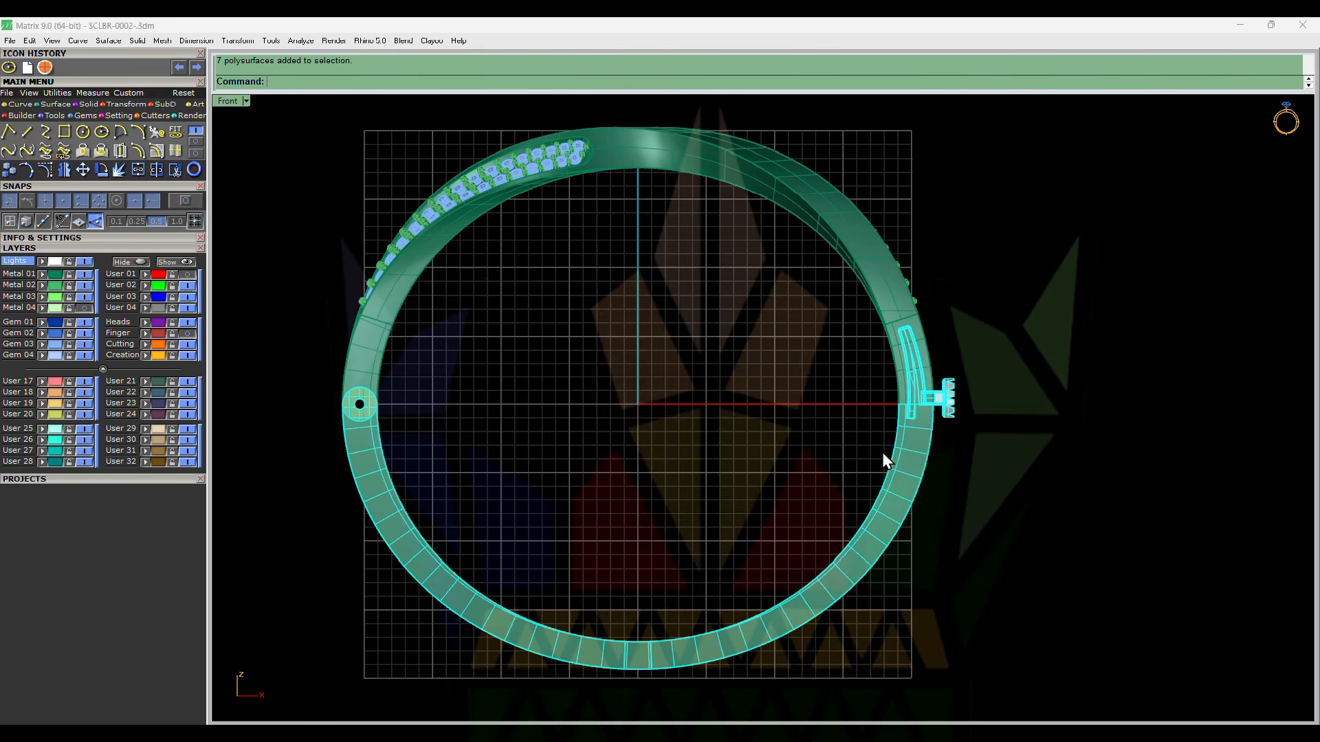
{"action": "scroll", "coordinate": [405, 422], "scroll_direction": "up", "scroll_amount": 10}
{"action": "type", "text": "ro"}
{"action": "key", "text": "Return"}
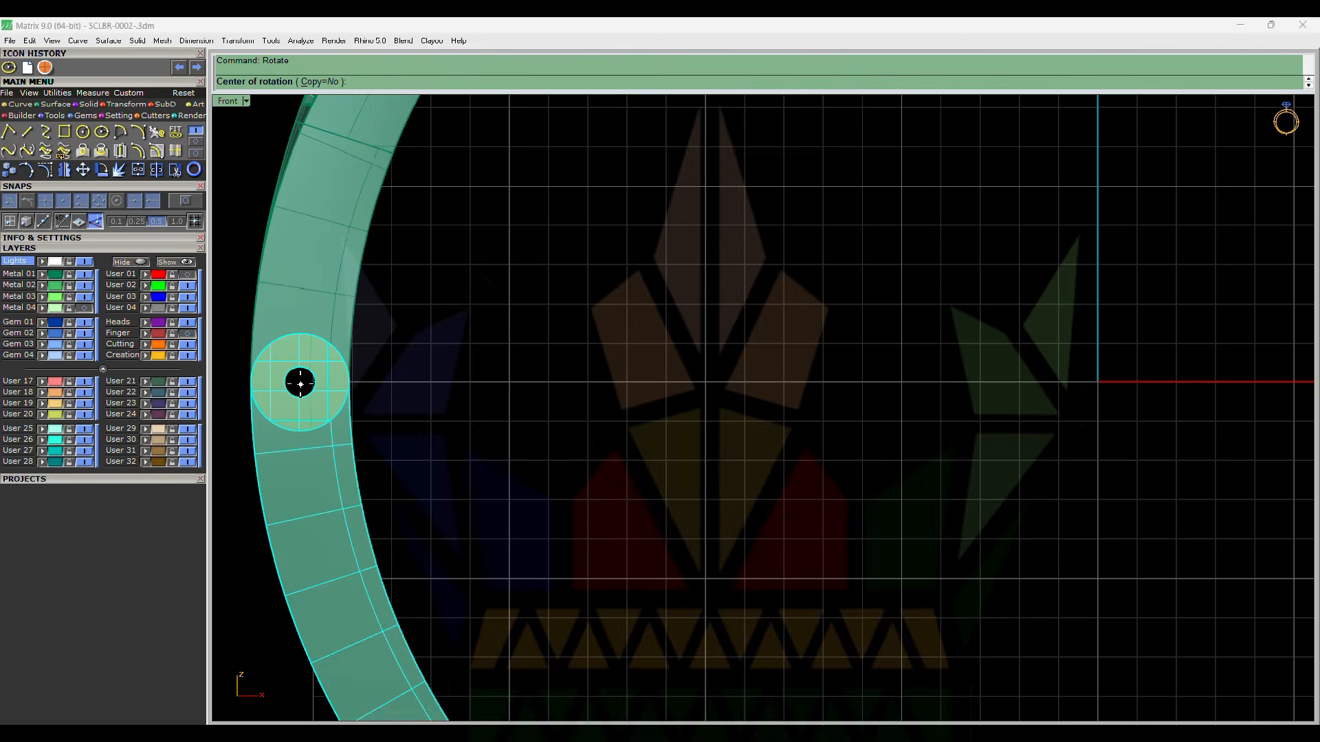
{"action": "left_click", "coordinate": [301, 384]}
{"action": "scroll", "coordinate": [300, 383], "scroll_direction": "down", "scroll_amount": 10}
{"action": "left_click", "coordinate": [1134, 318]}
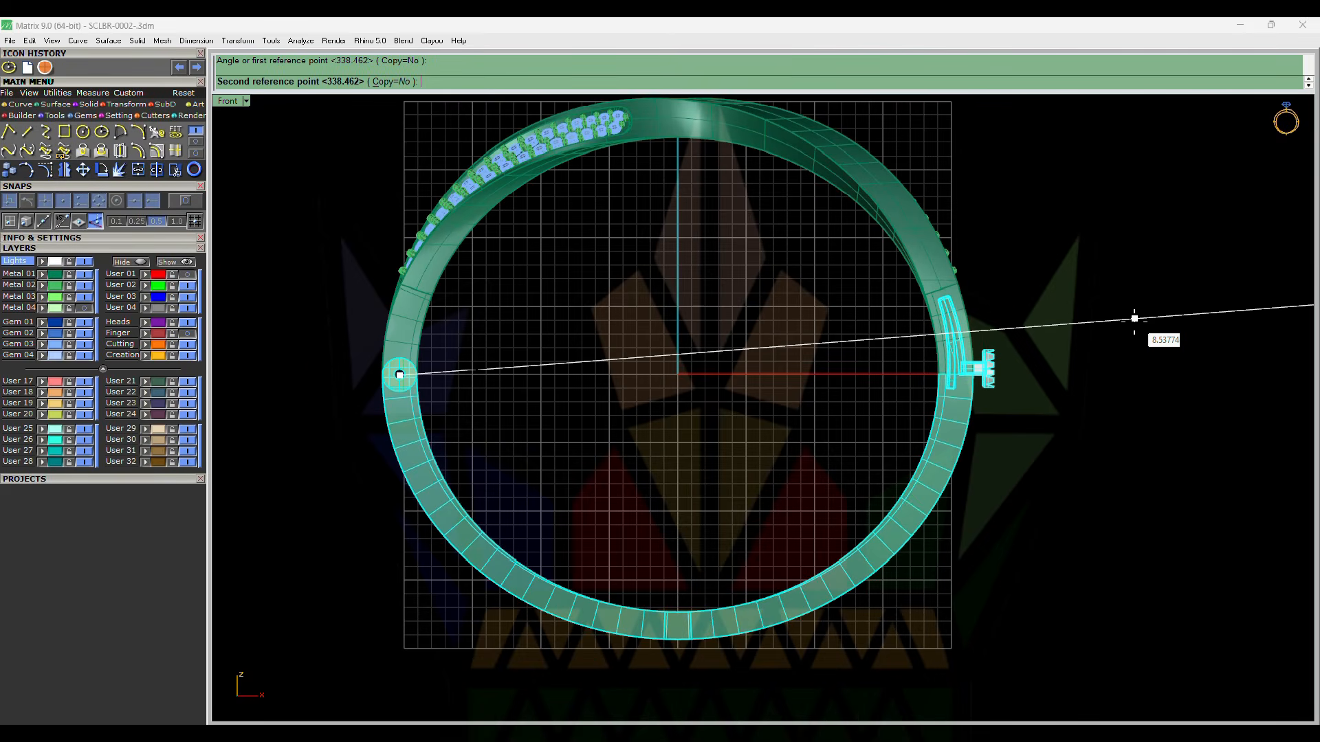
{"action": "left_click", "coordinate": [996, 658]}
{"action": "left_click", "coordinate": [765, 460]}
- Assign the clasp tongue and push button of the opened bangle to the Metal 03 layer
{"action": "right_click_drag", "start_coordinate": [1051, 452], "coordinate": [914, 344], "text": "ctrl+shift"}
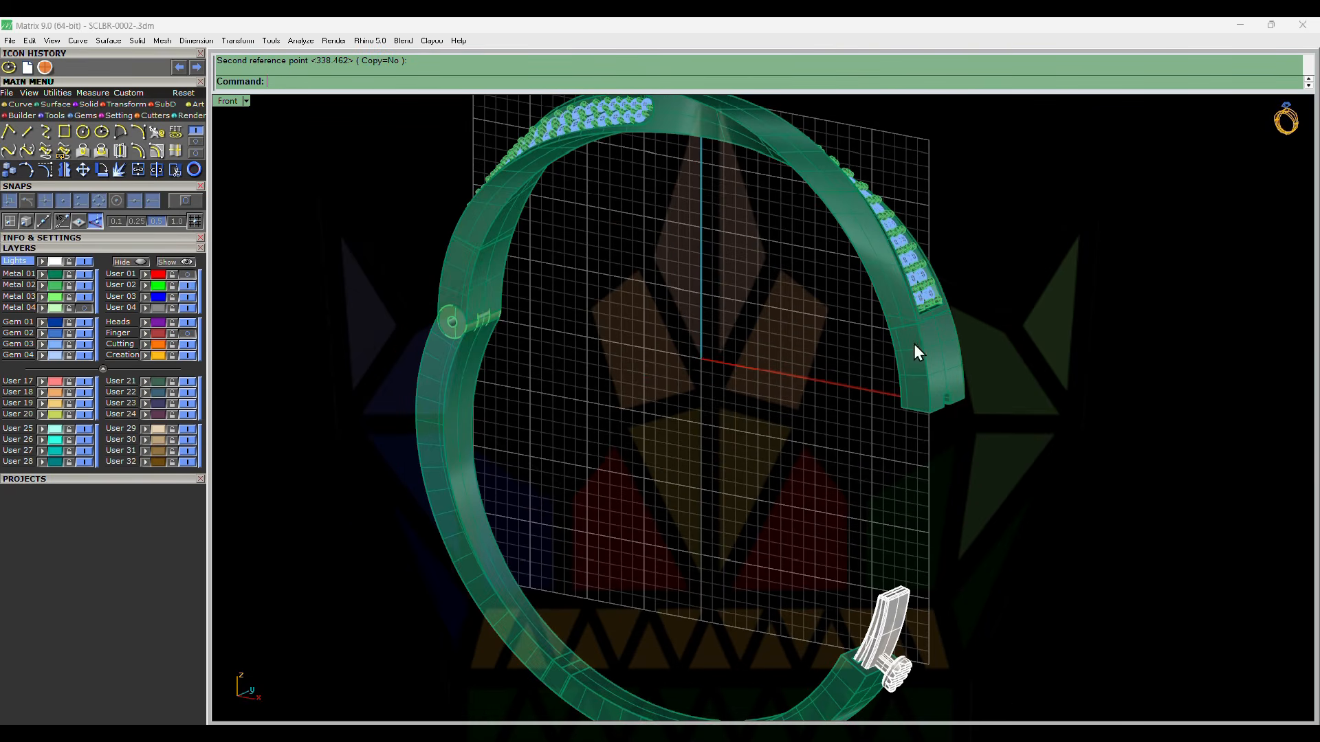
{"action": "right_click_drag", "start_coordinate": [875, 407], "coordinate": [989, 516], "text": "ctrl+shift"}
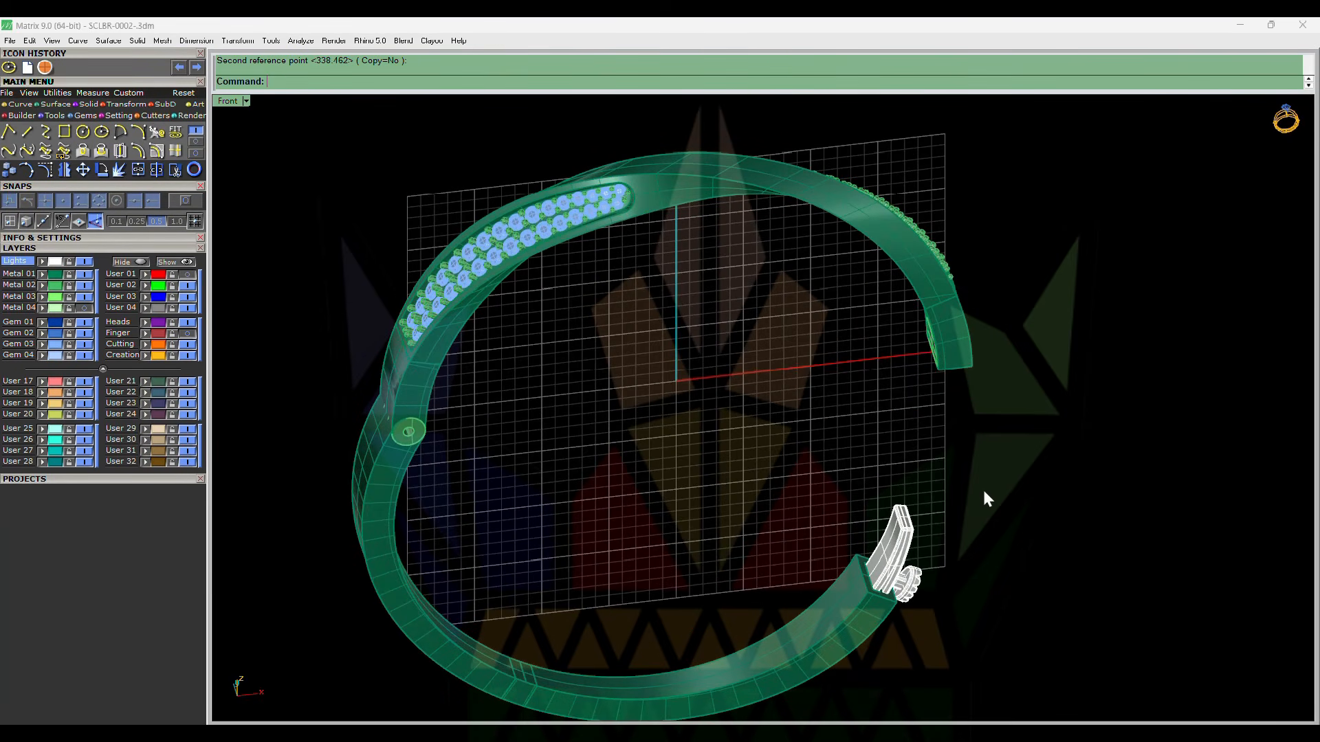
{"action": "right_click_drag", "start_coordinate": [982, 491], "coordinate": [765, 453]}
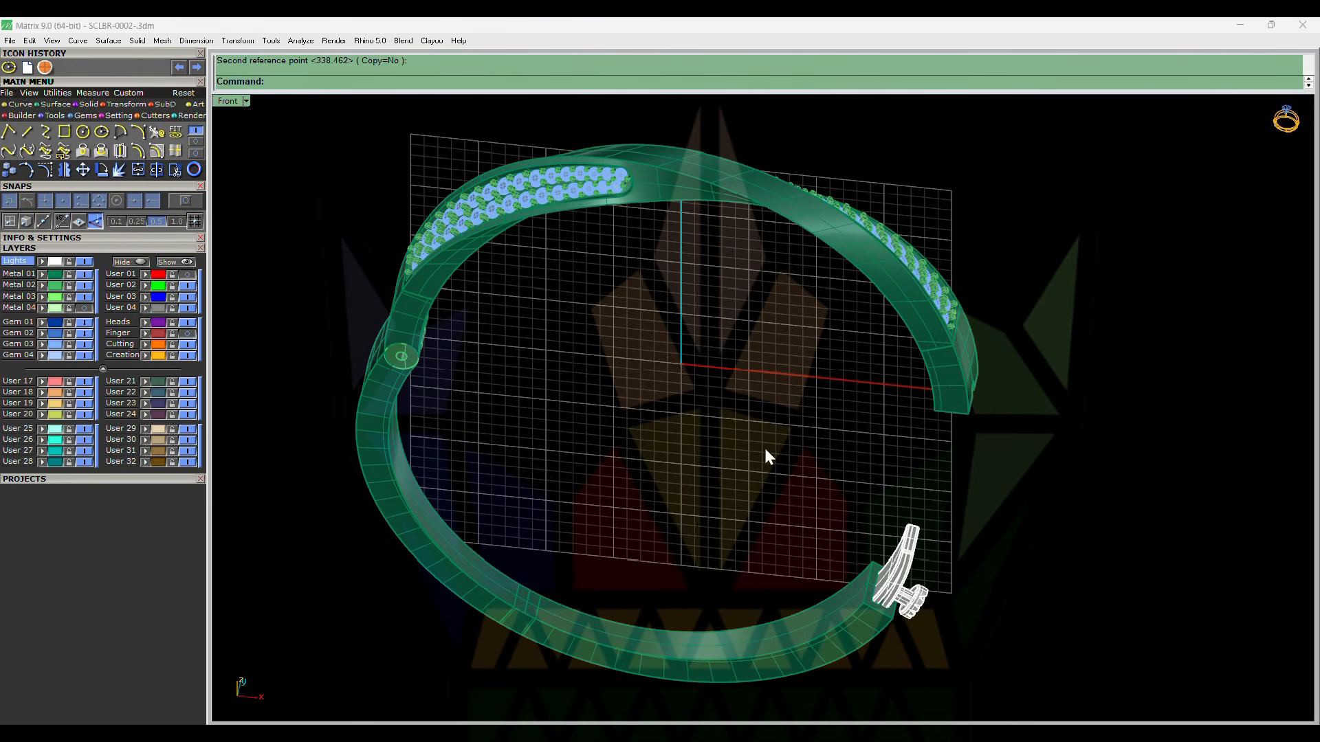
{"action": "left_click", "coordinate": [43, 262]}
{"action": "left_click", "coordinate": [41, 297]}
{"action": "left_click", "coordinate": [604, 371]}
- In Front view, move the grouped upper pavé half straight up, clear of the lower half and clasp tongue
{"action": "key", "text": "ctrl+F2"}
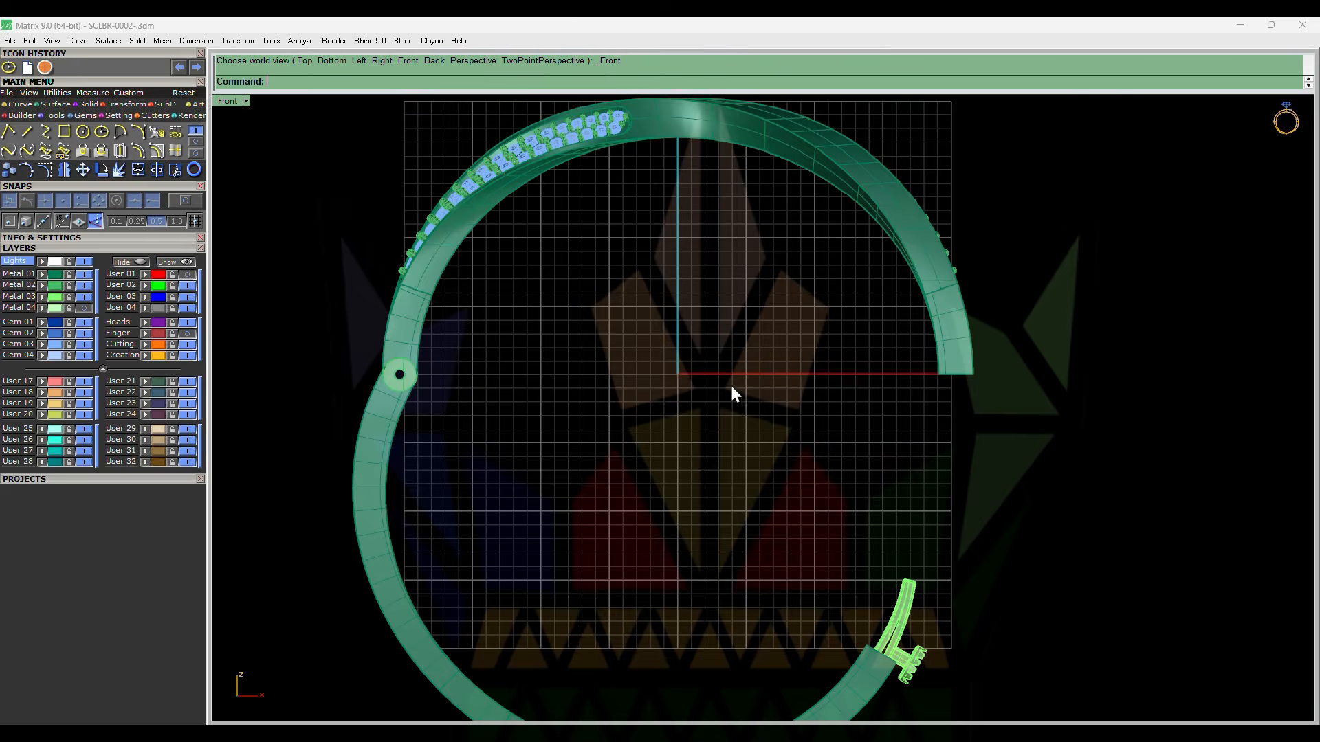
{"action": "left_click", "coordinate": [863, 275]}
{"action": "type", "text": "m"}
{"action": "key", "text": "Return"}
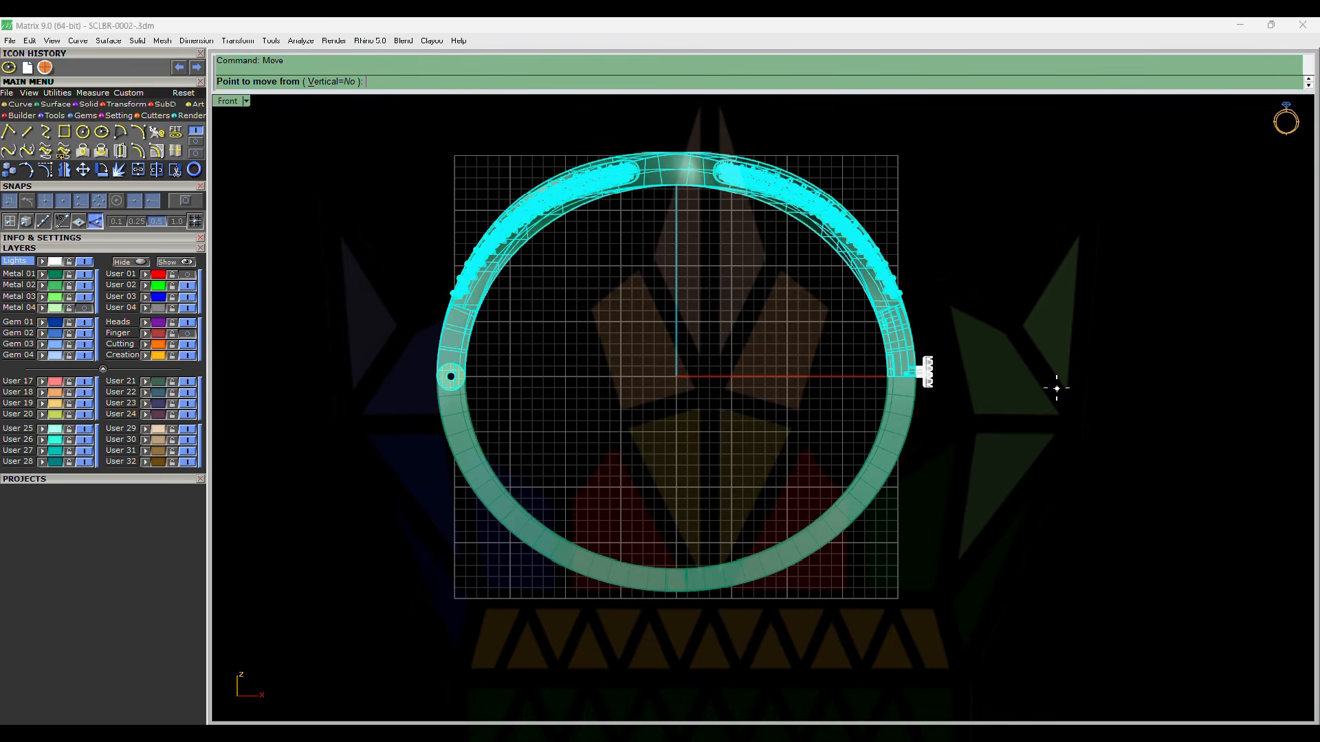
{"action": "left_click", "coordinate": [1056, 389]}
{"action": "left_click", "coordinate": [1056, 283]}
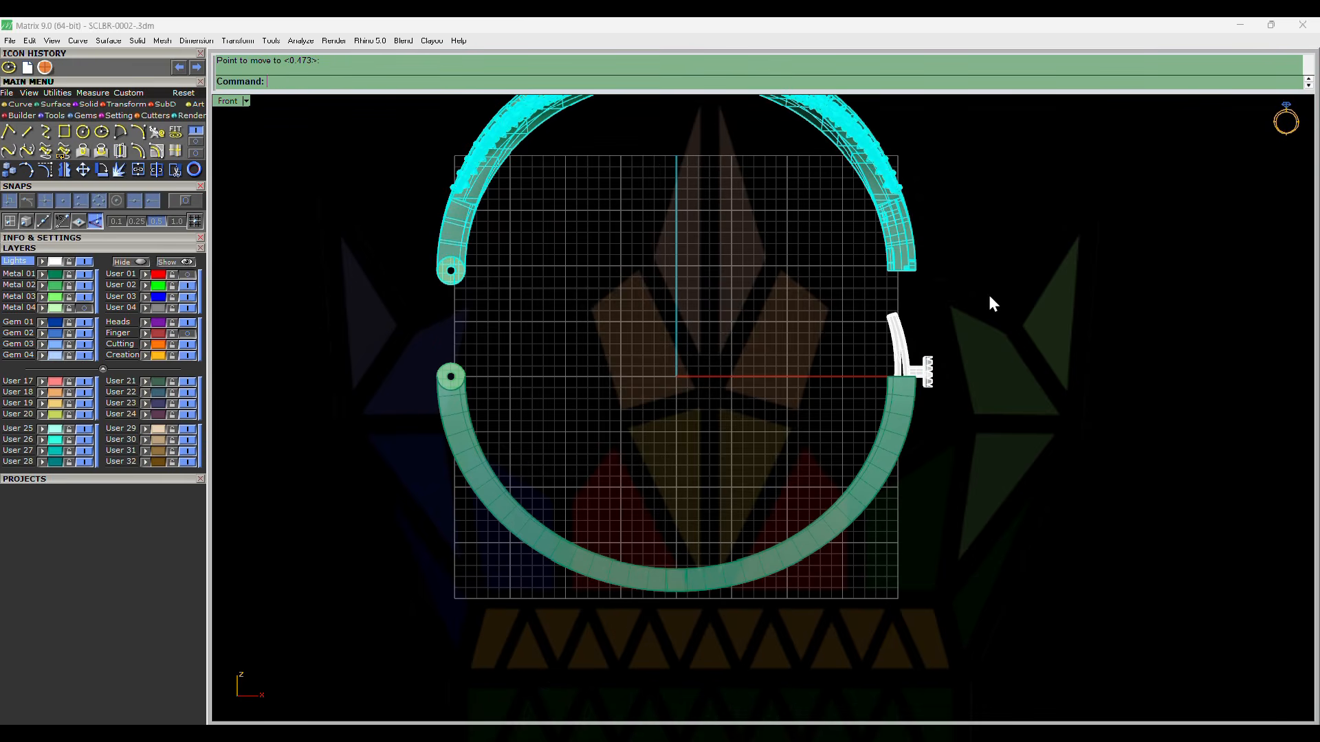
- Put the white clasp tongue and push button on the Metal 03 layer and display the whole bangle in Machine mode
{"action": "left_click", "coordinate": [56, 261]}
{"action": "left_click", "coordinate": [43, 297]}
{"action": "key", "text": "ctrl+alt+s"}
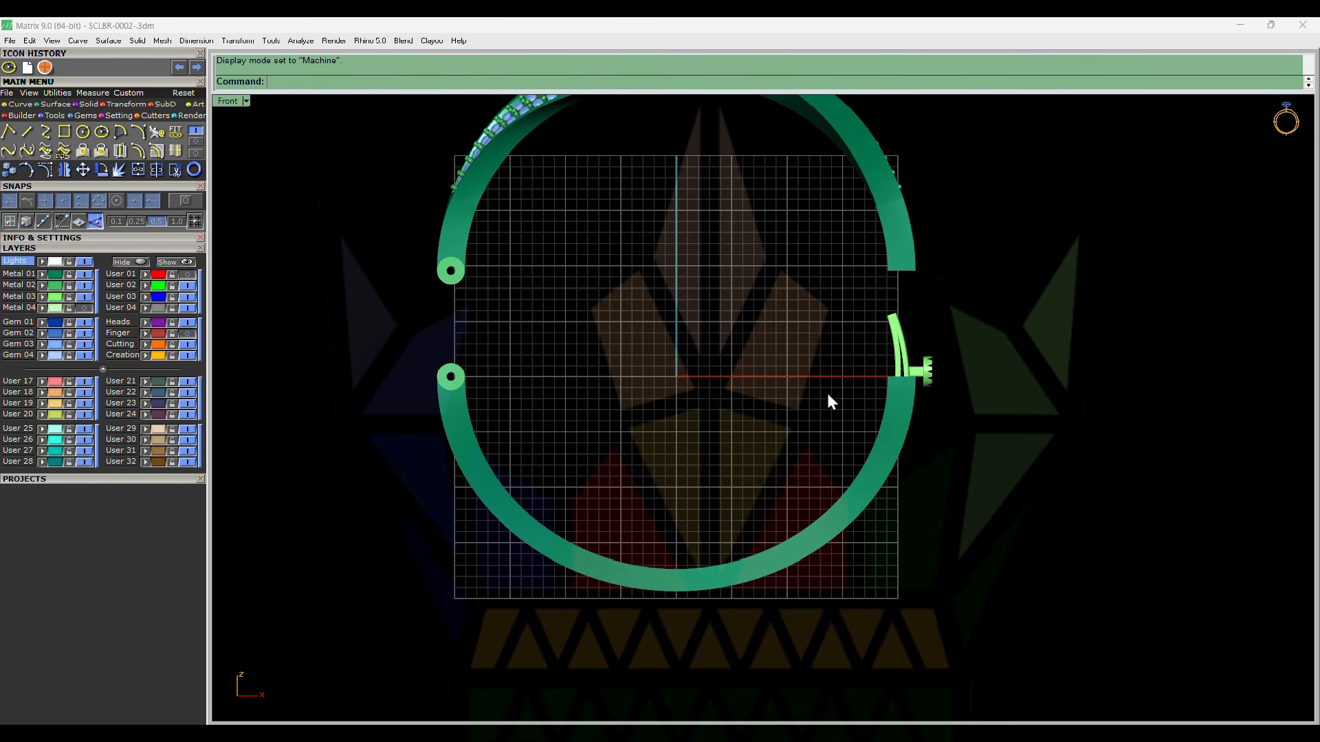
{"action": "mouse_move", "coordinate": [919, 341]}
{"action": "right_mouse_down", "text": "ctrl+shift"}
{"action": "mouse_move", "coordinate": [914, 446]}
{"action": "mouse_move", "coordinate": [916, 362]}
{"action": "mouse_move", "coordinate": [910, 435]}
{"action": "mouse_move", "coordinate": [910, 407]}
{"action": "right_mouse_up", "text": "ctrl+shift"}
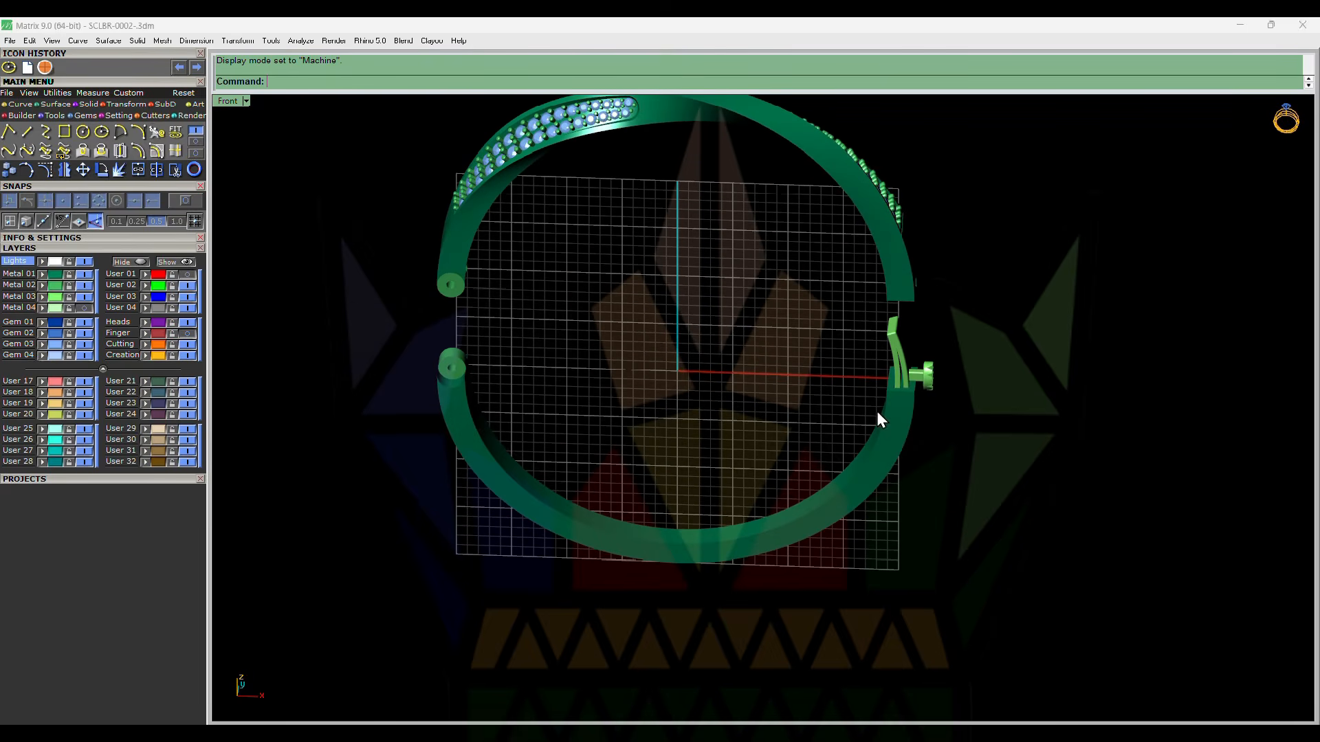
{"action": "key", "text": "ctrl+shift+e"}
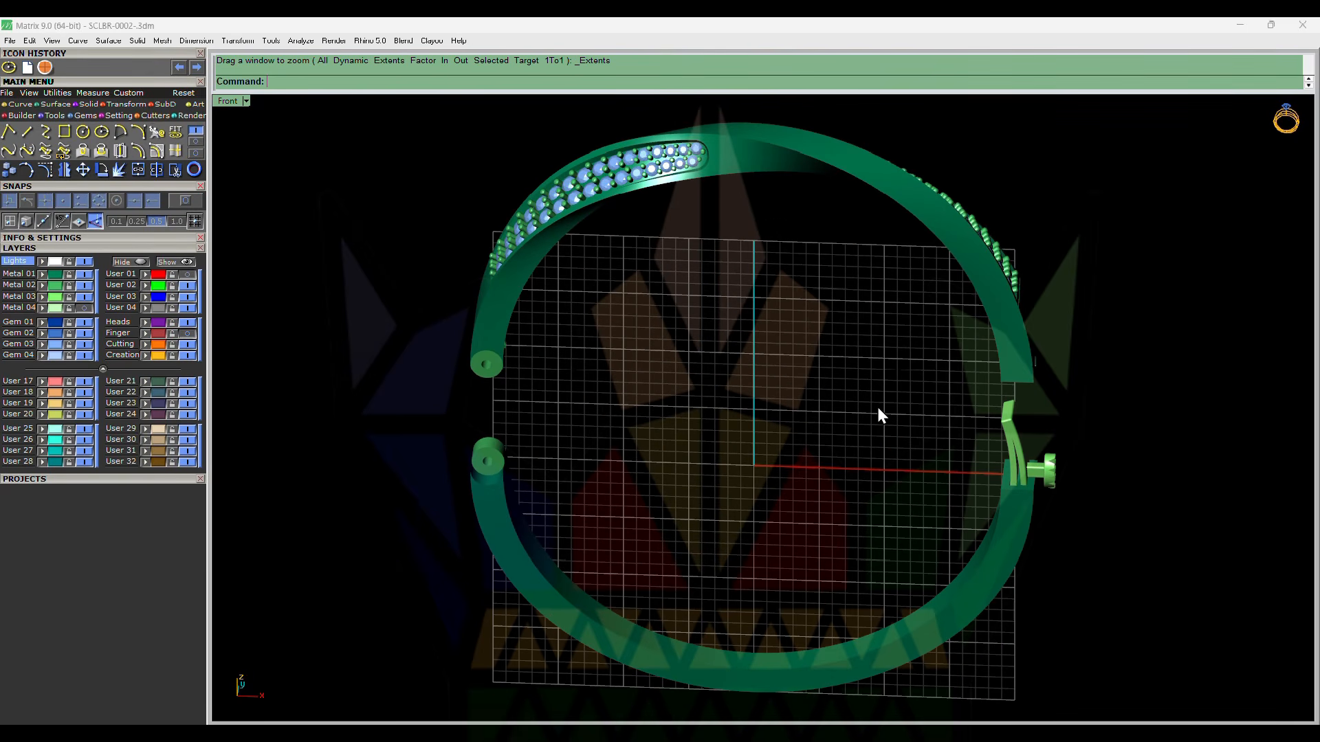